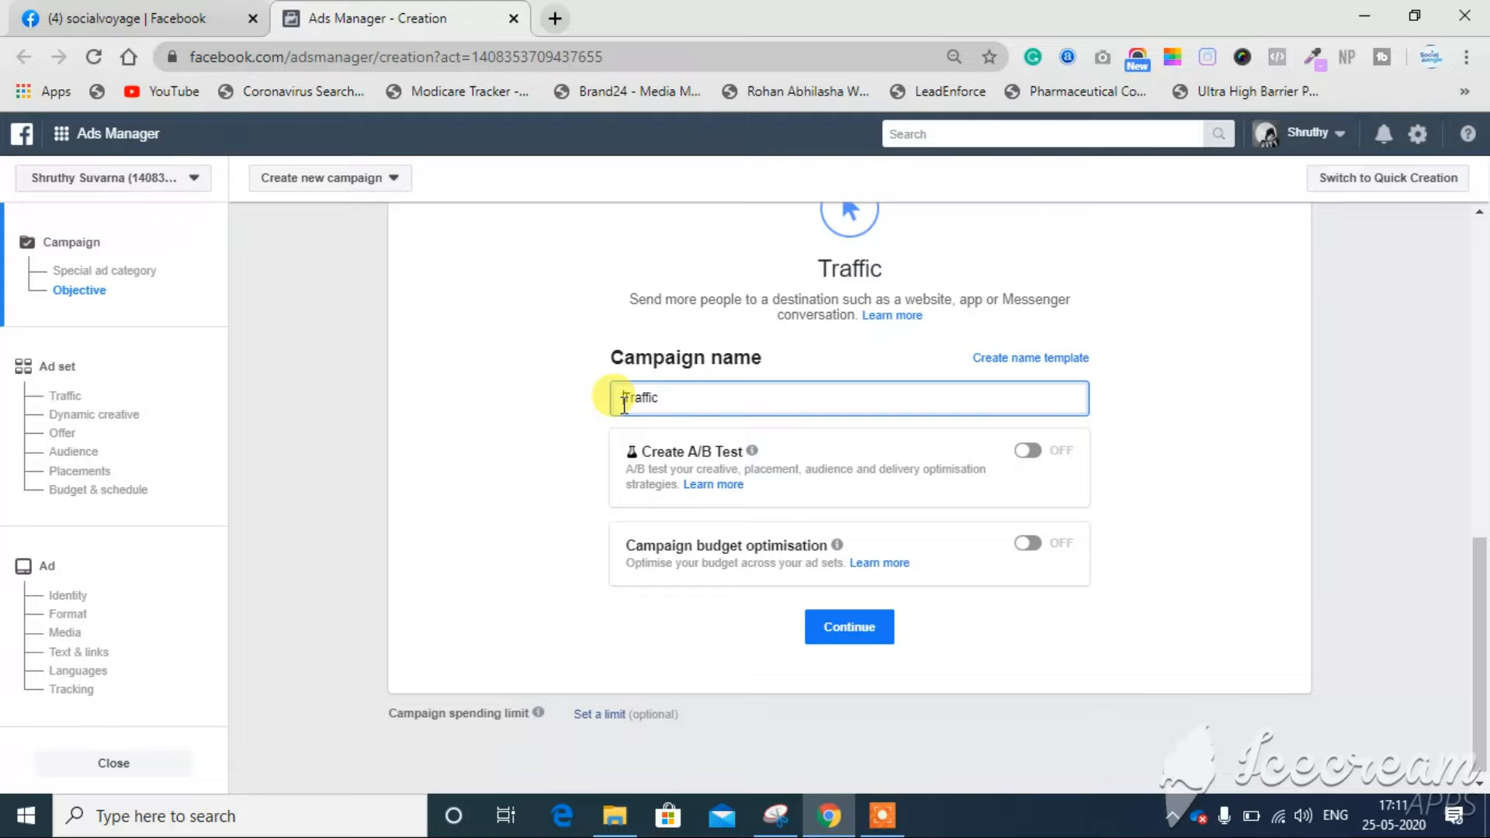
# Step: Name the traffic campaign "Social Voyage FB Traffic 25.5.2020" and continue to the ad set settings
pyautogui.write('Fac')
pyautogui.press('BackSpace')
pyautogui.press('BackSpace')
pyautogui.press('BackSpace')
pyautogui.write('Social Voyage FB')
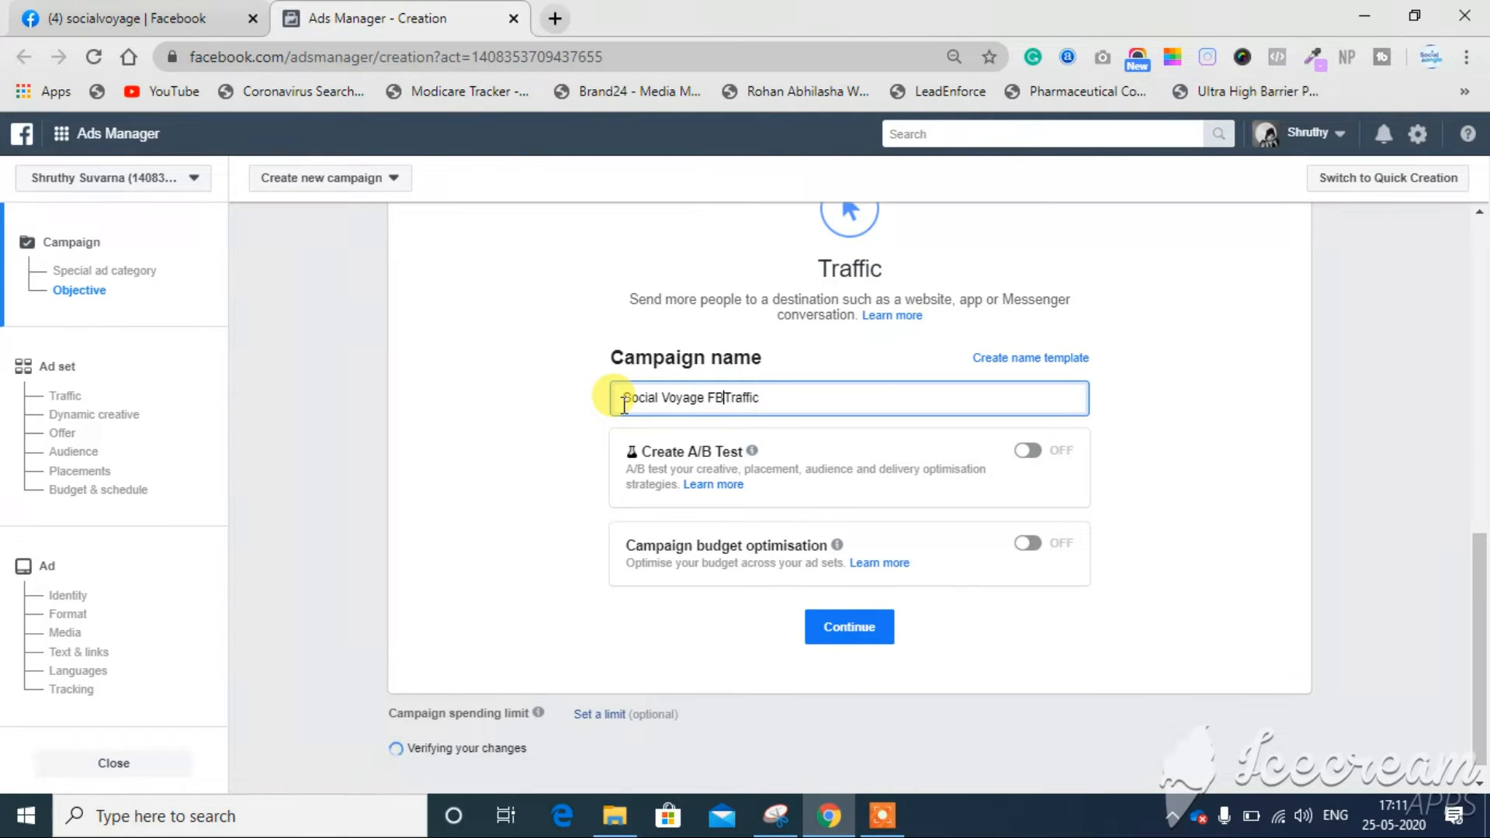
pyautogui.click(816, 398)
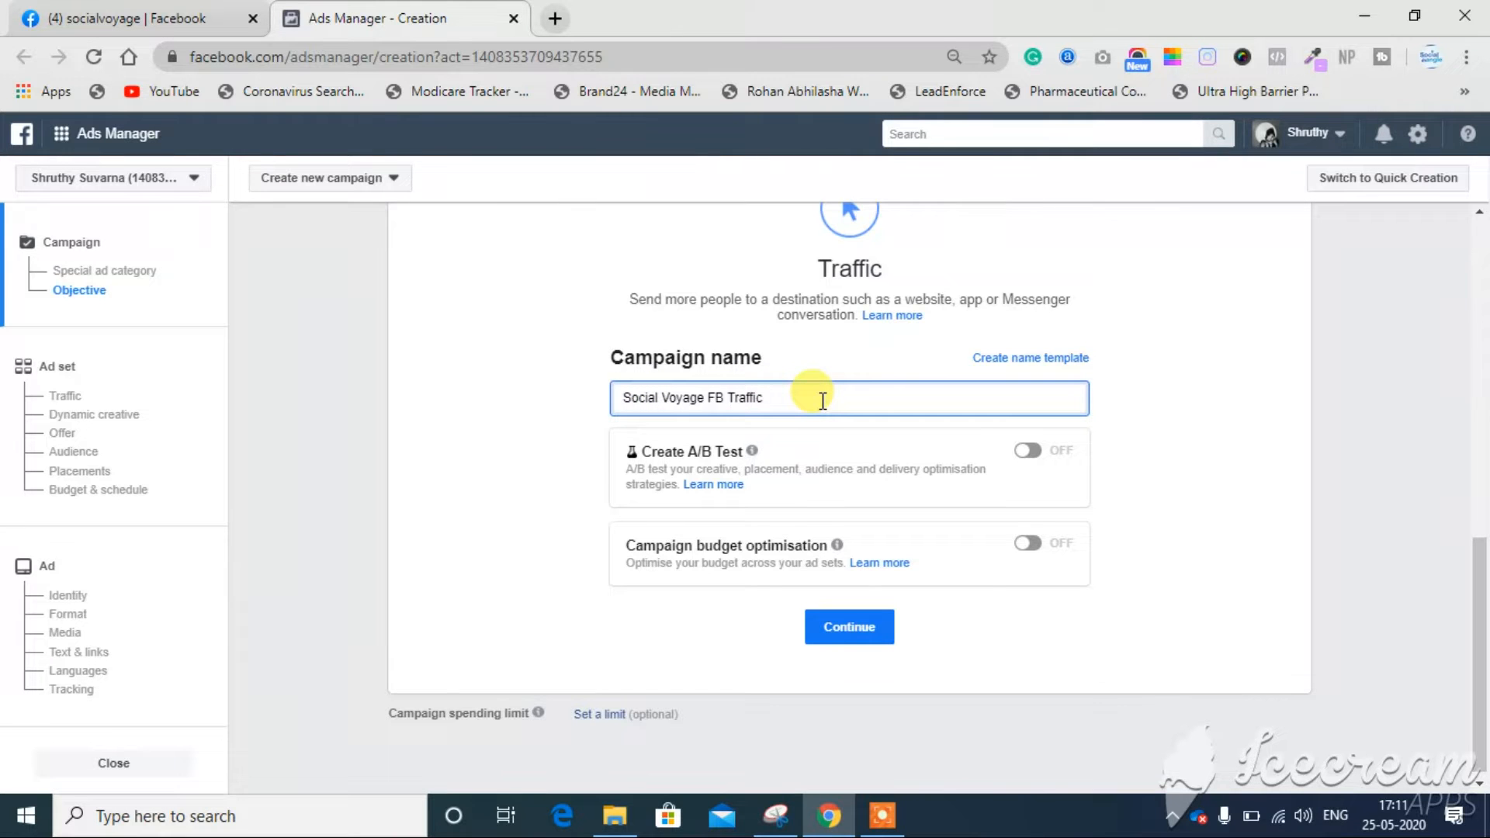
pyautogui.write('25.')
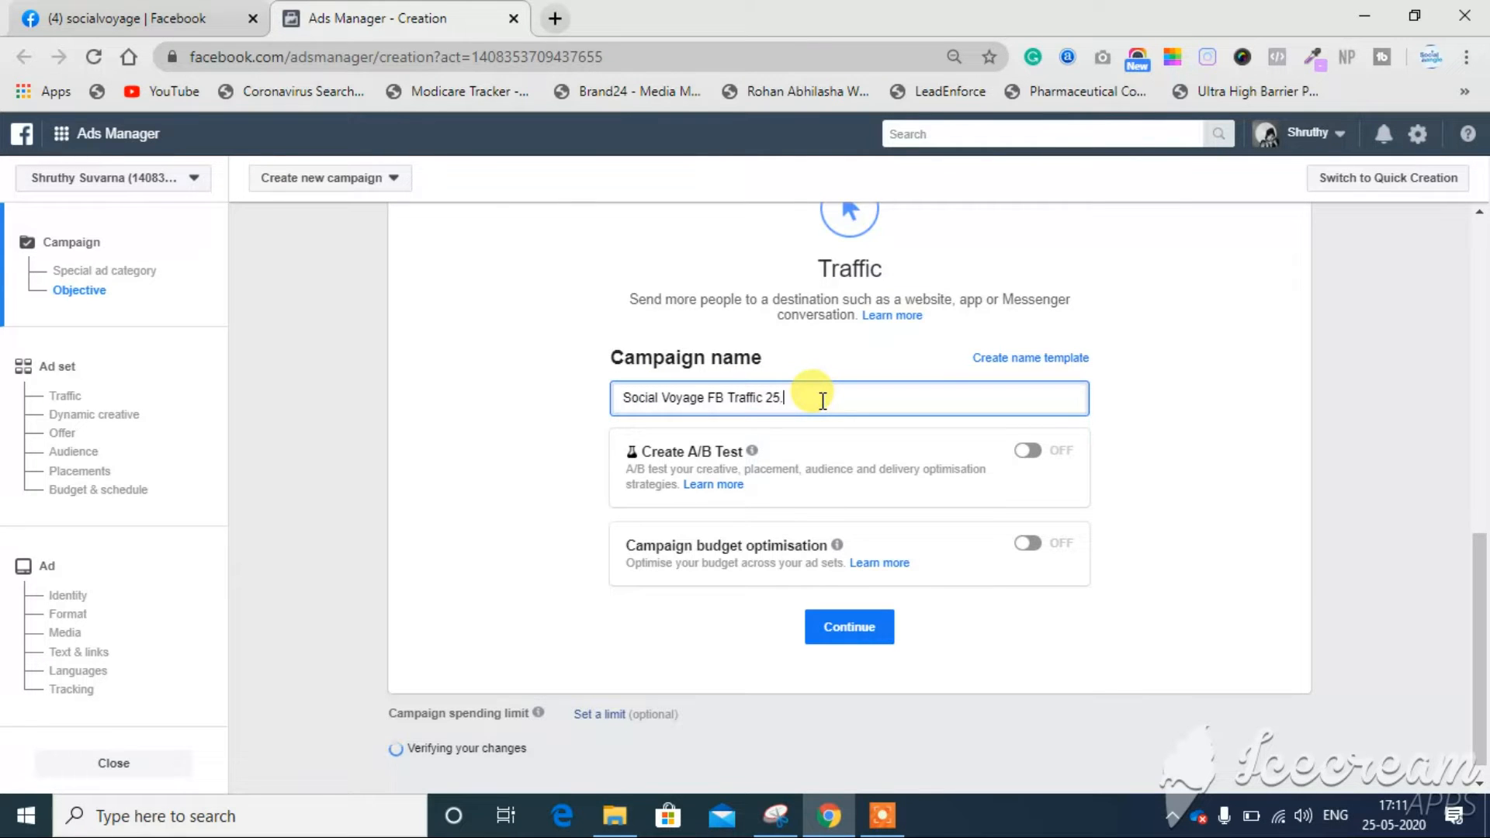
pyautogui.write('5.2020')
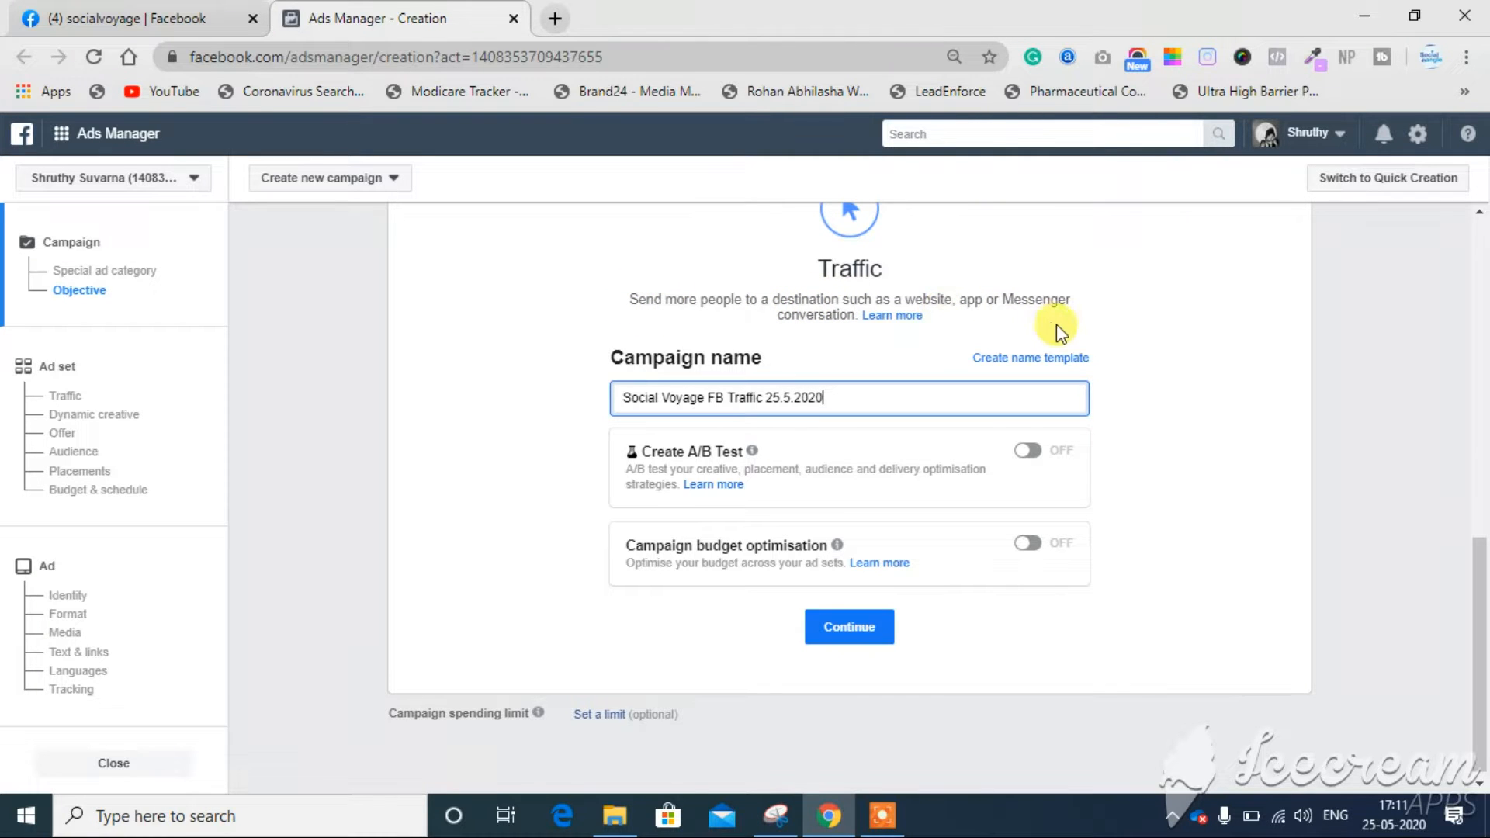
pyautogui.click(846, 638)
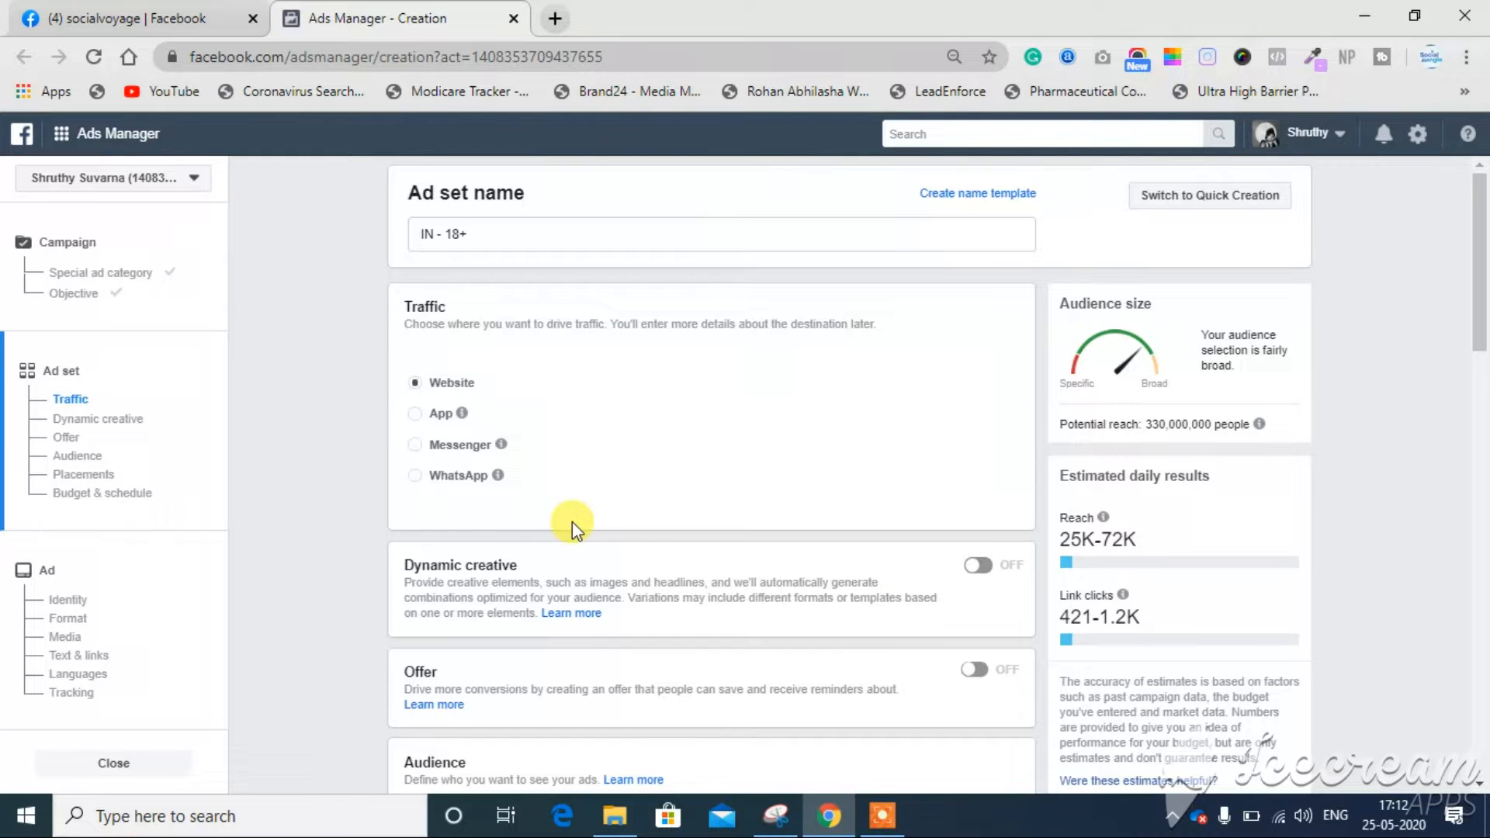
# Step: Open the audience locations for editing and remove India from the targeted locations
pyautogui.scroll(-1, 571, 521)
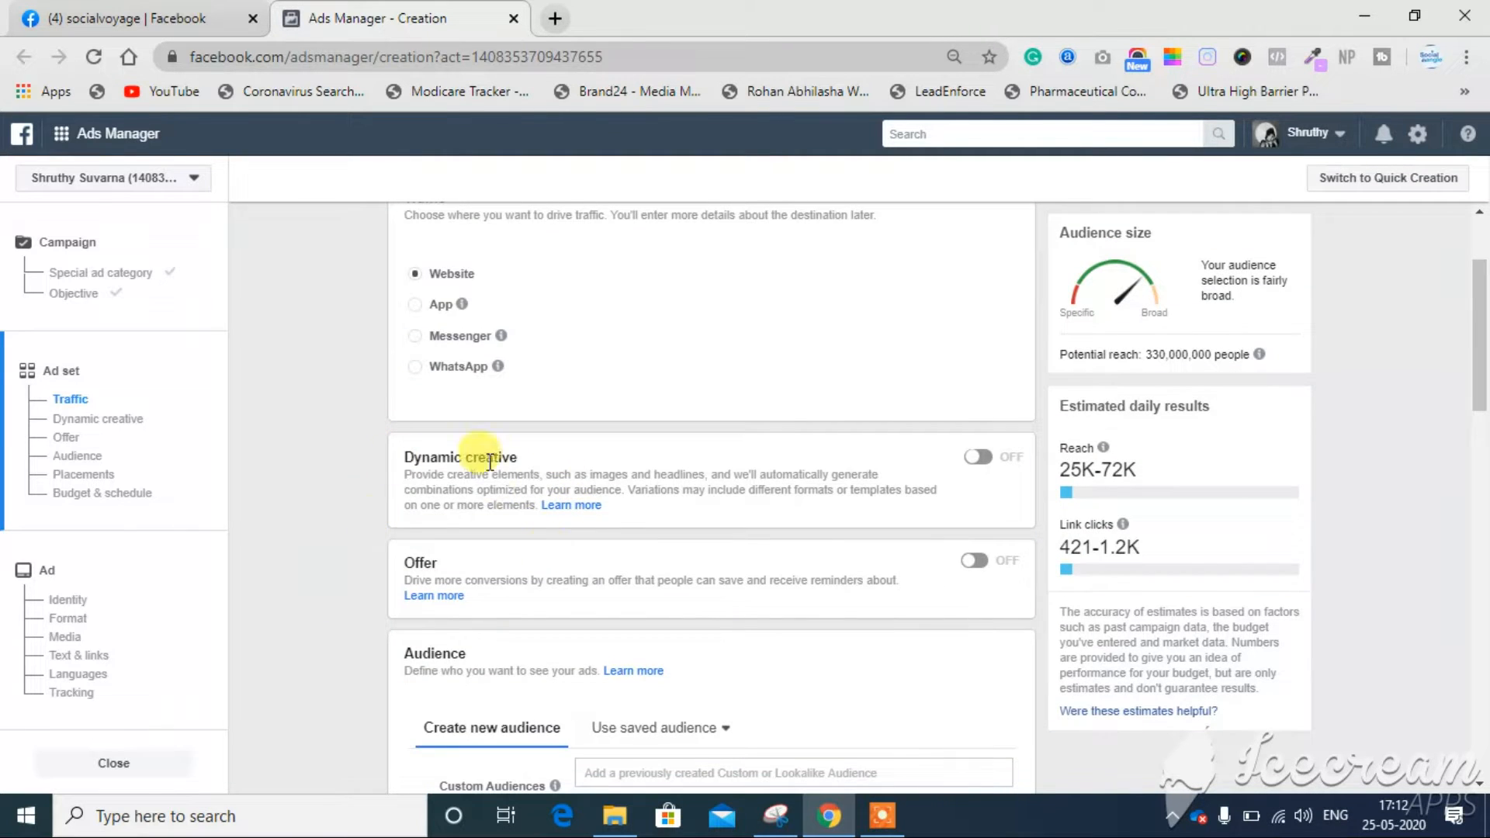
pyautogui.scroll(-2, 684, 570)
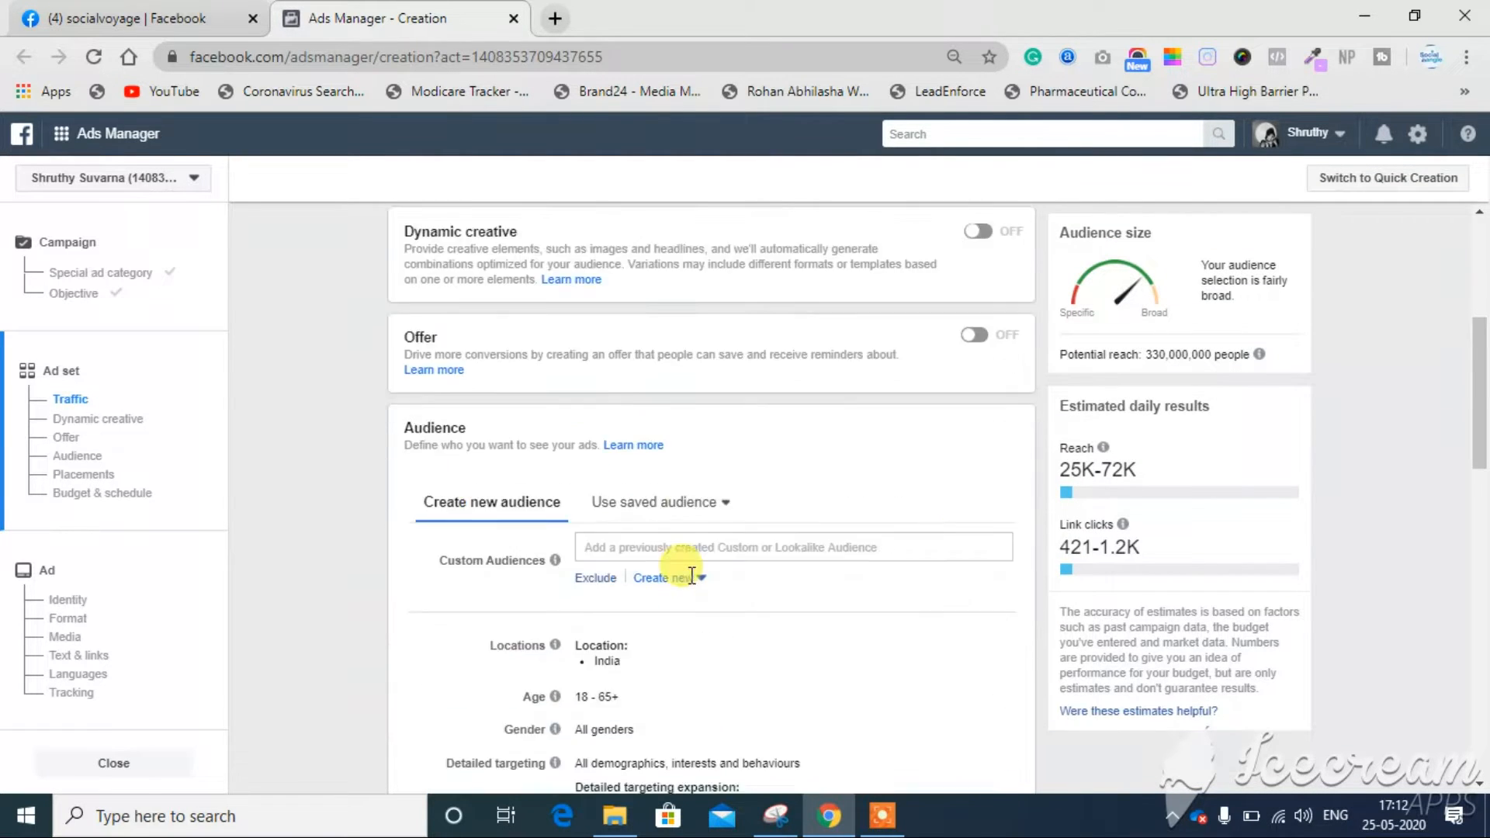
pyautogui.scroll(-1, 691, 577)
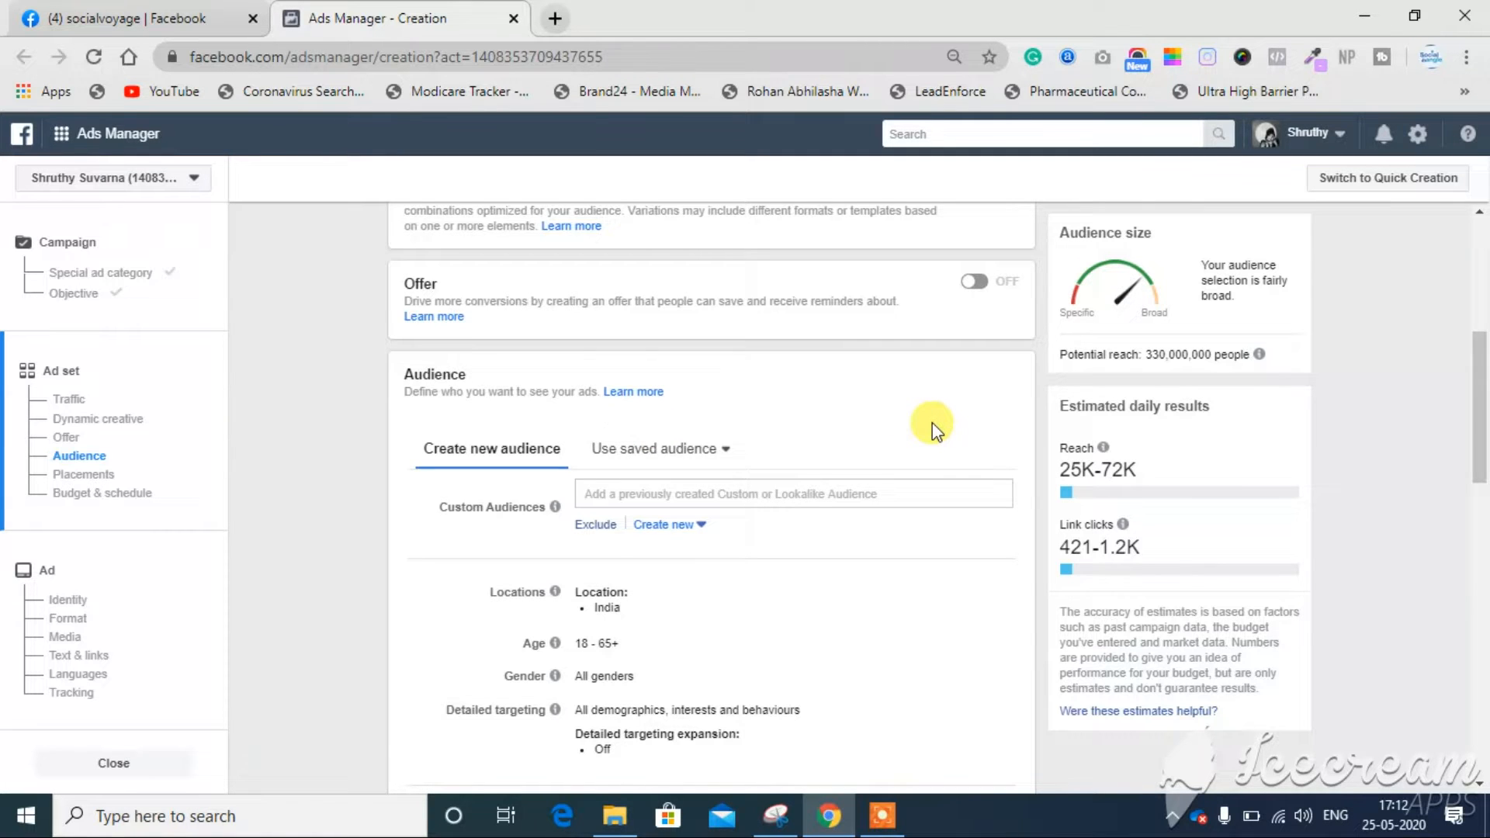
pyautogui.scroll(-3, 932, 426)
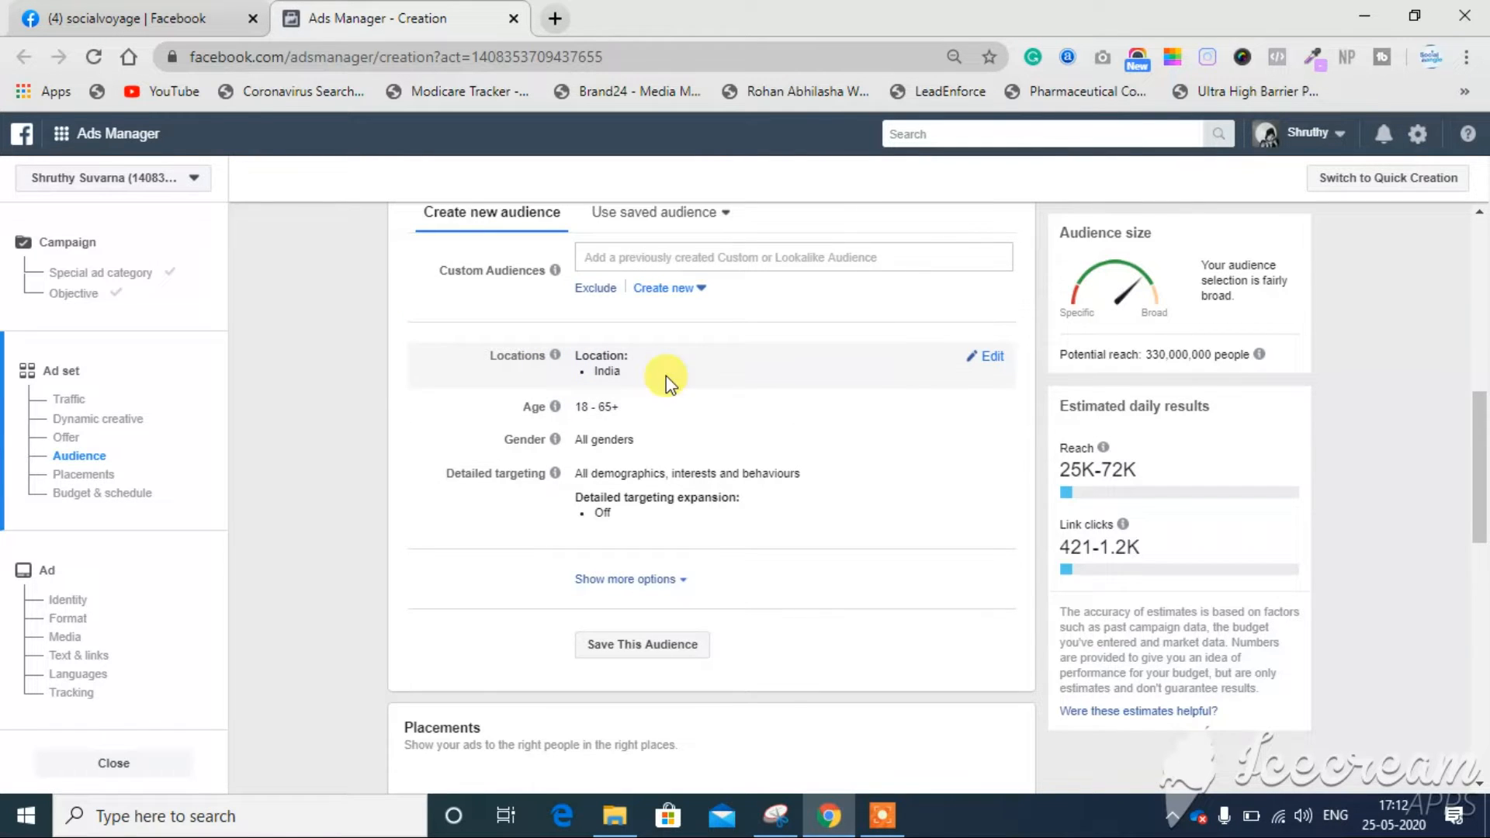
pyautogui.click(994, 356)
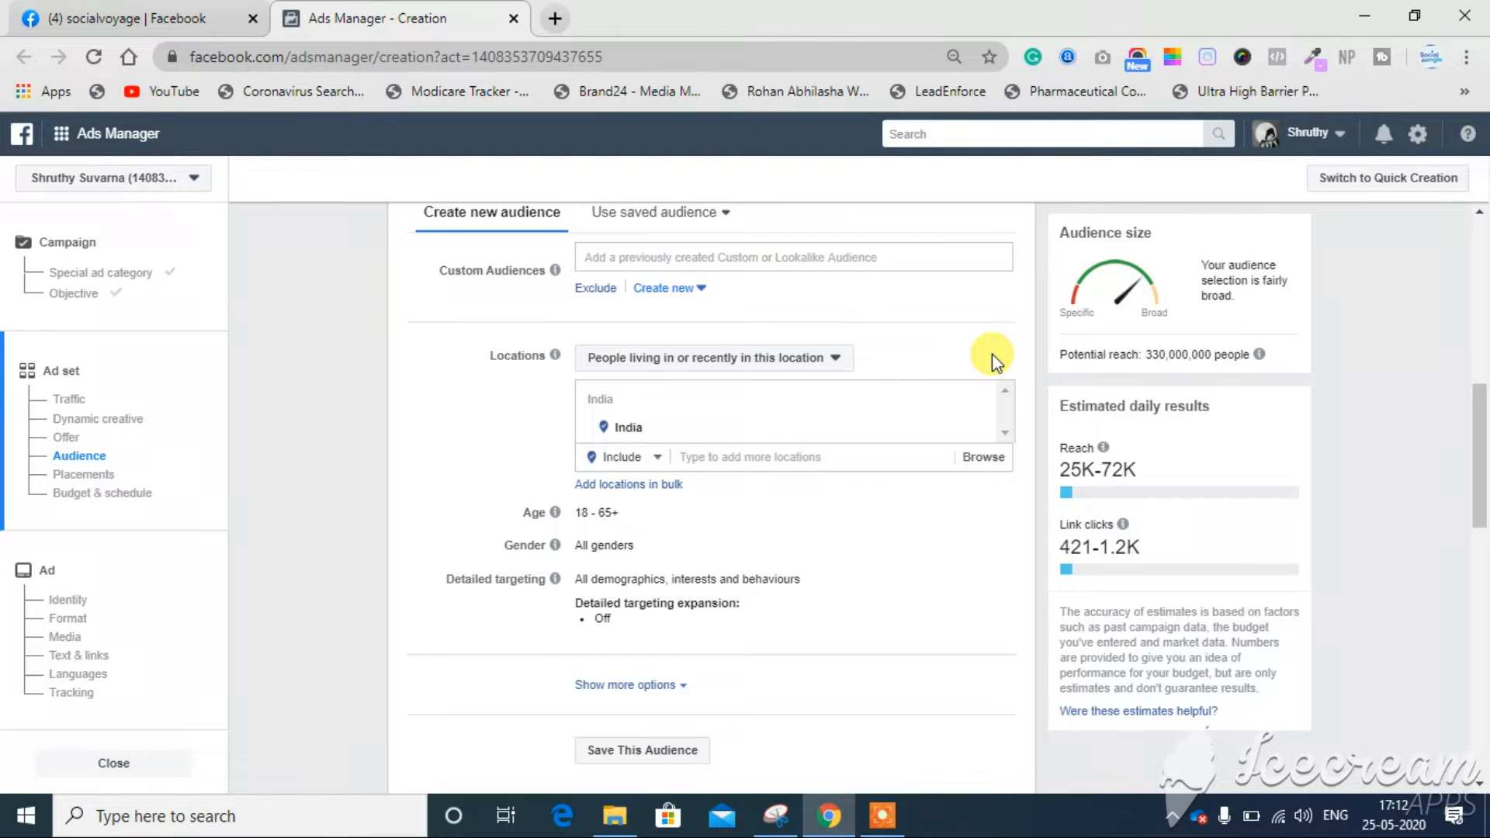
pyautogui.moveTo(972, 429)
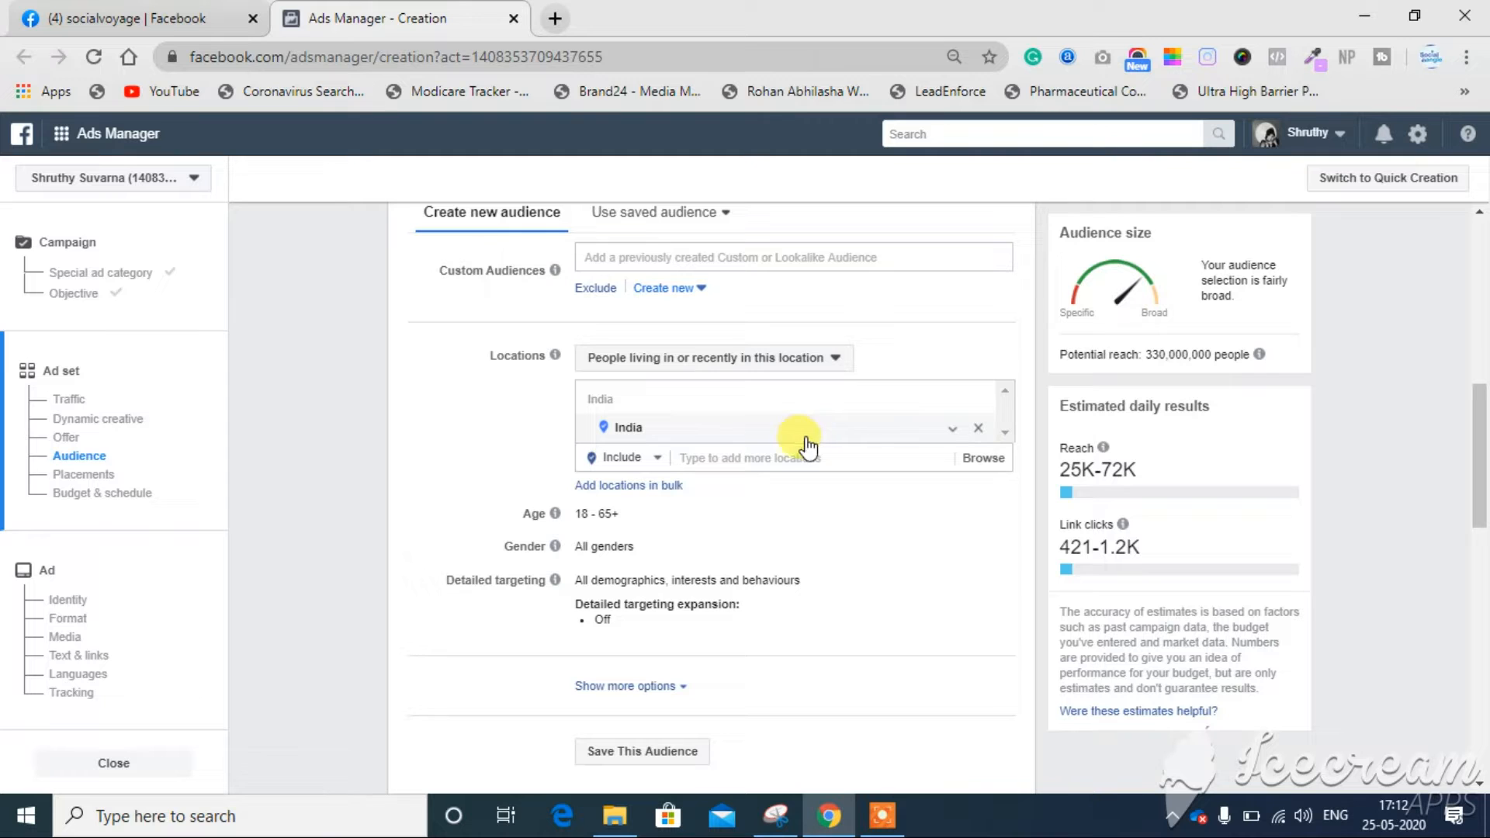
pyautogui.click(976, 430)
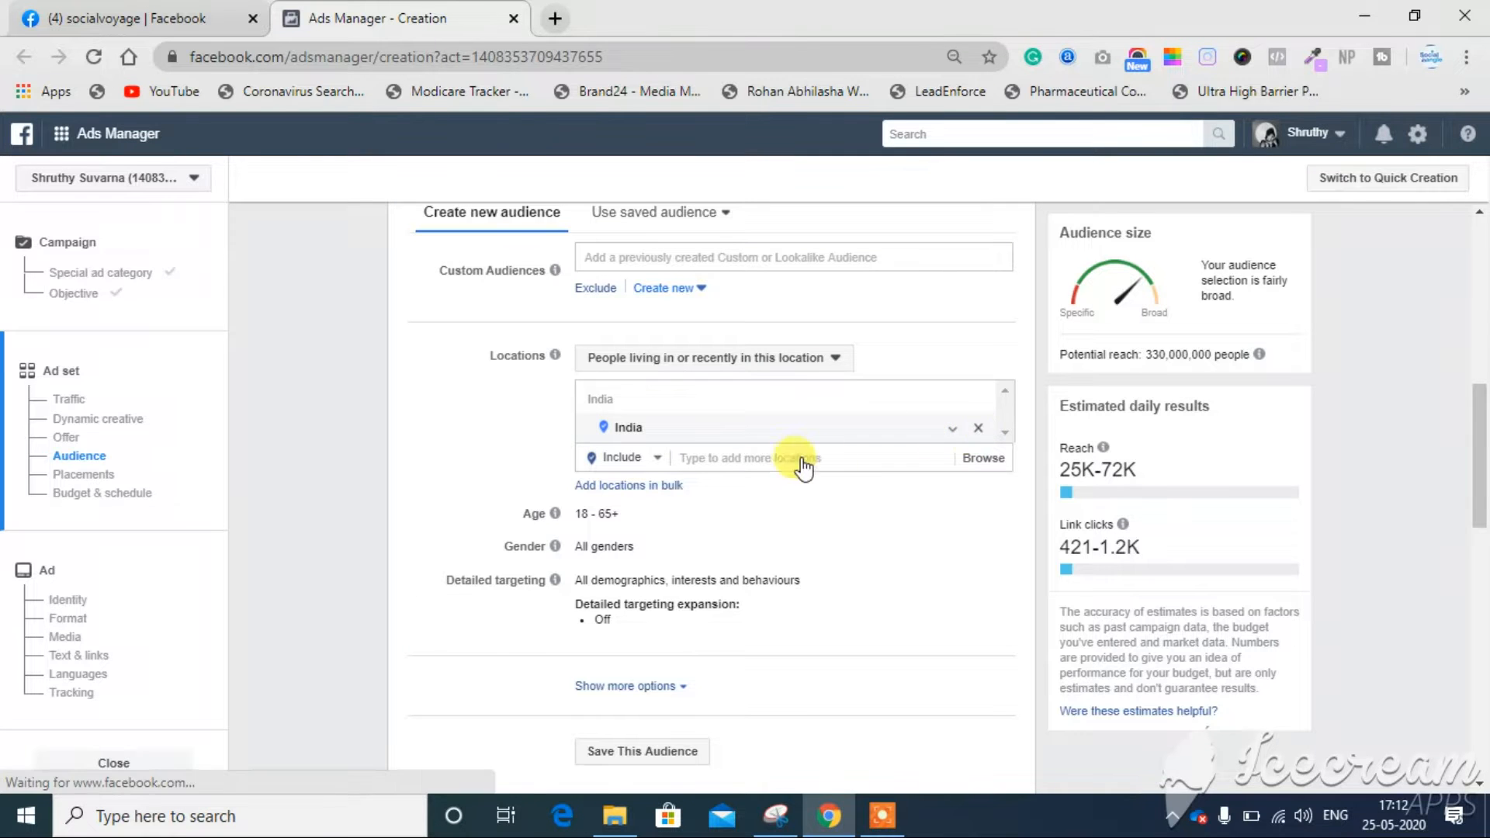
# Step: Add the cities Mumbai and Thane in Maharashtra, India, as included audience locations
pyautogui.click(747, 461)
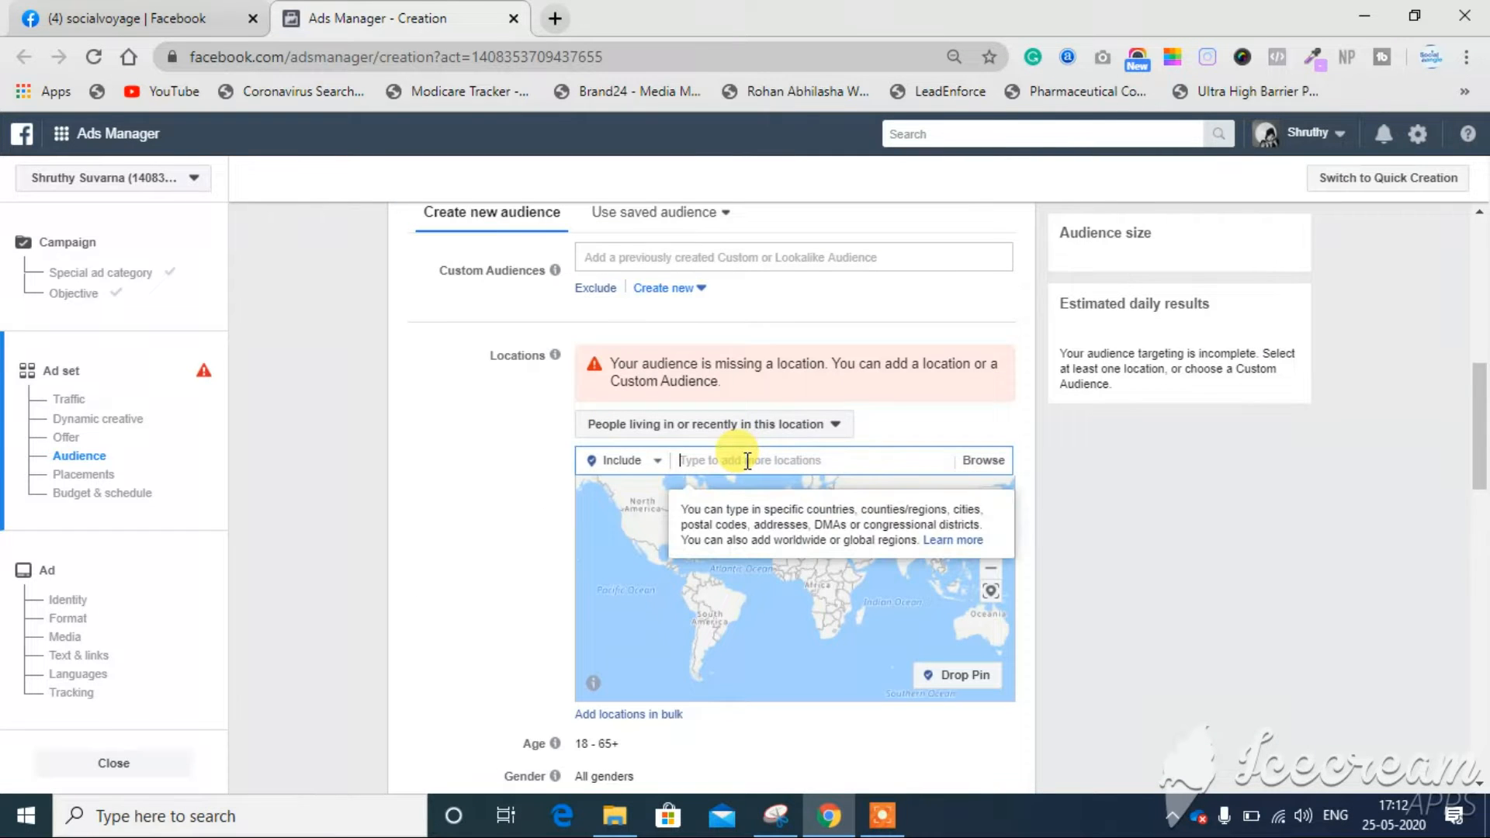
pyautogui.write('mumbai')
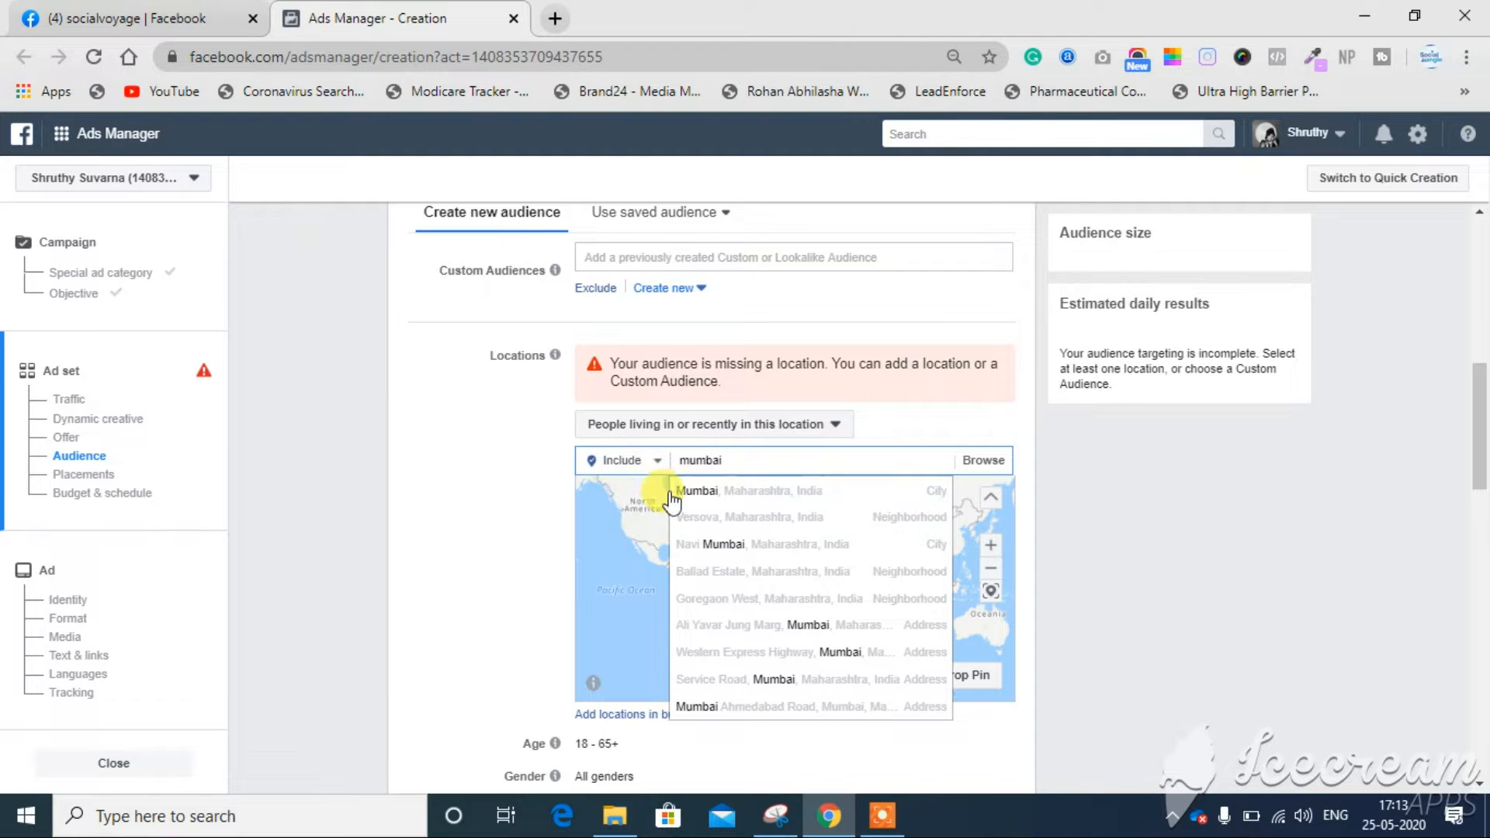
pyautogui.click(698, 491)
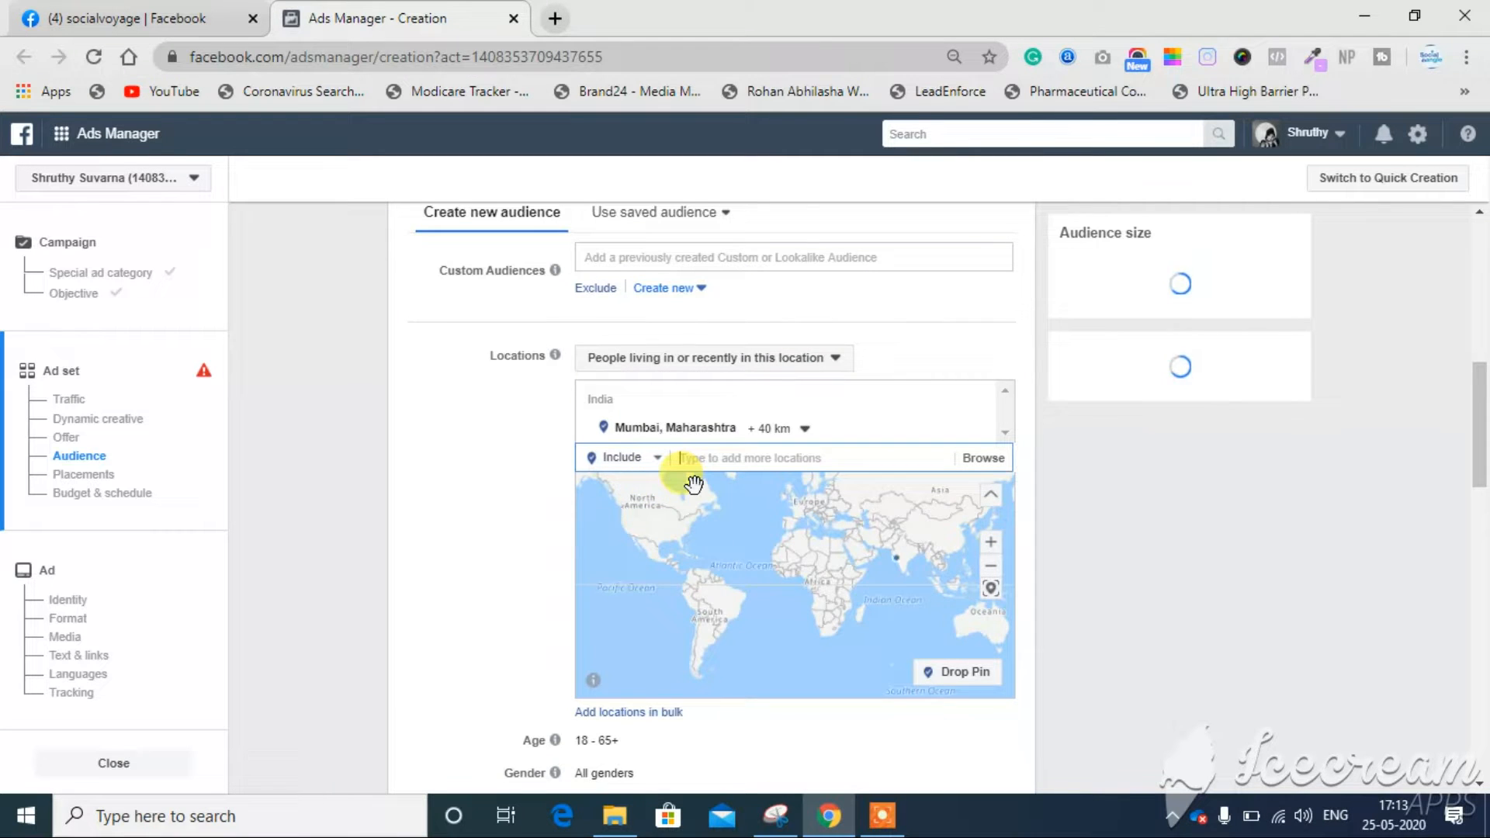
pyautogui.write('thane')
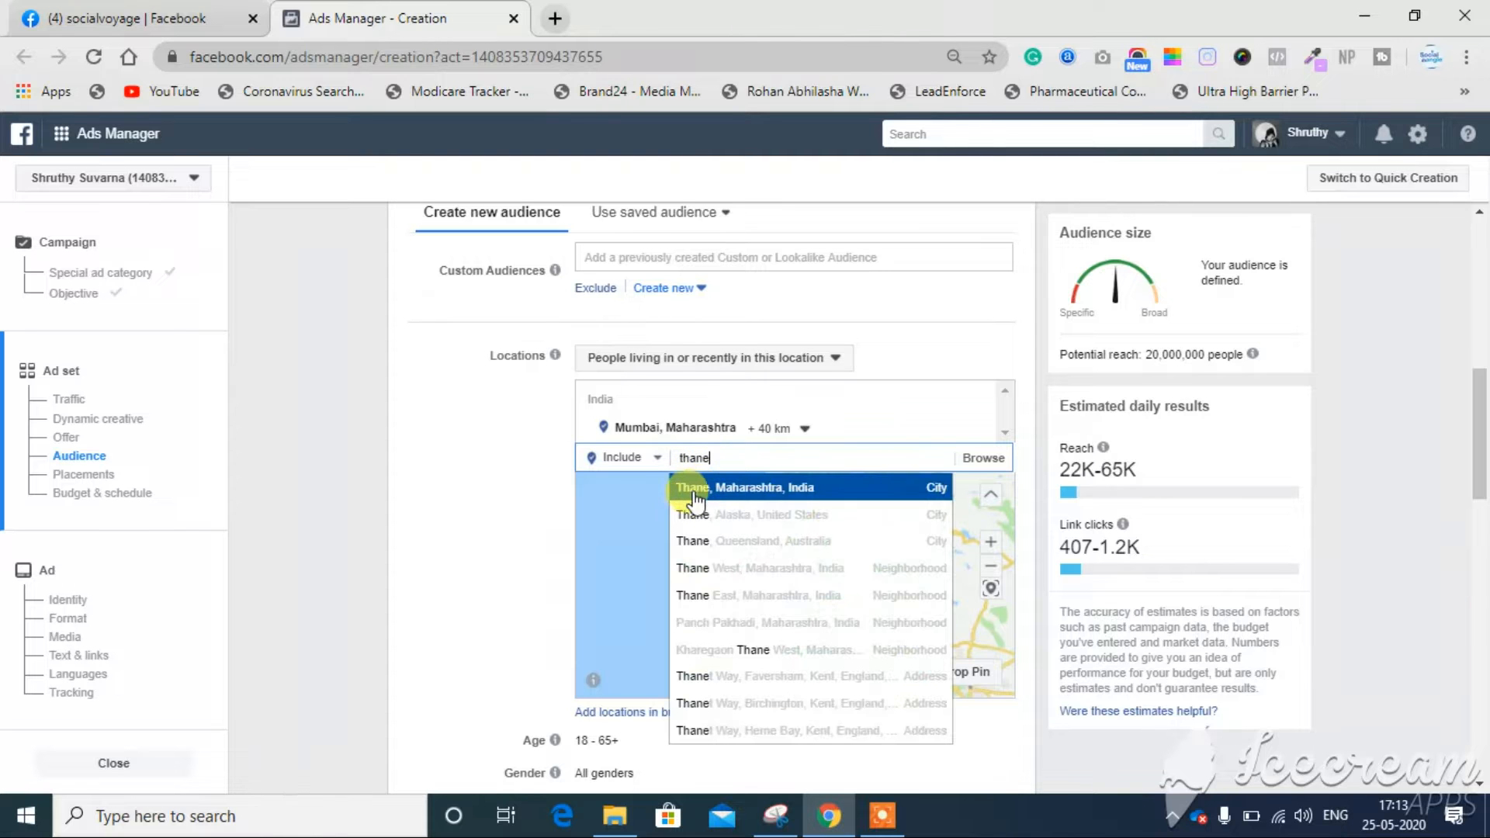
pyautogui.click(693, 495)
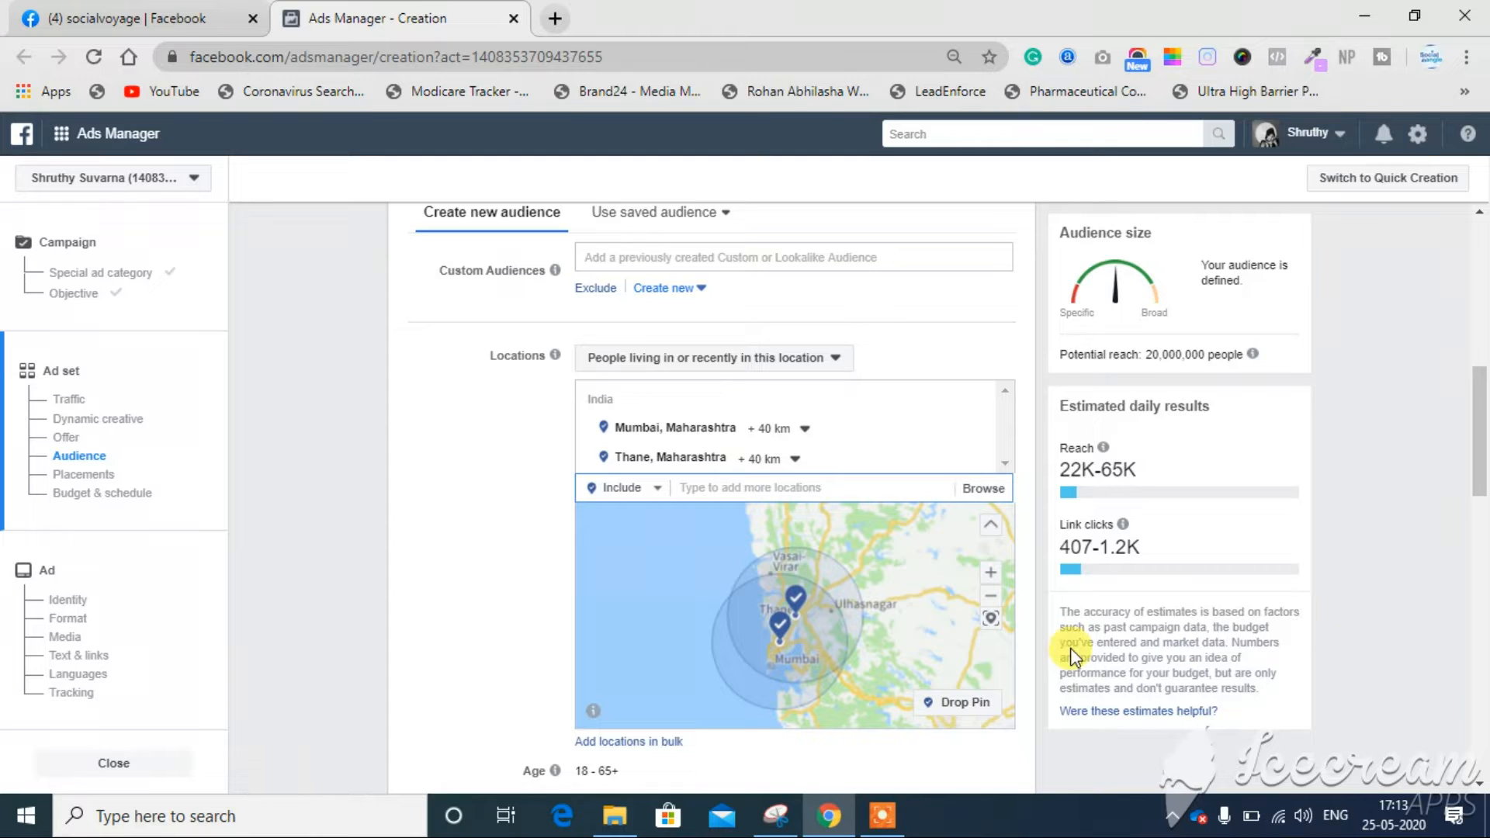
# Step: Check the audience's potential reach and the estimated daily reach for the chosen locations
pyautogui.click(1058, 357)
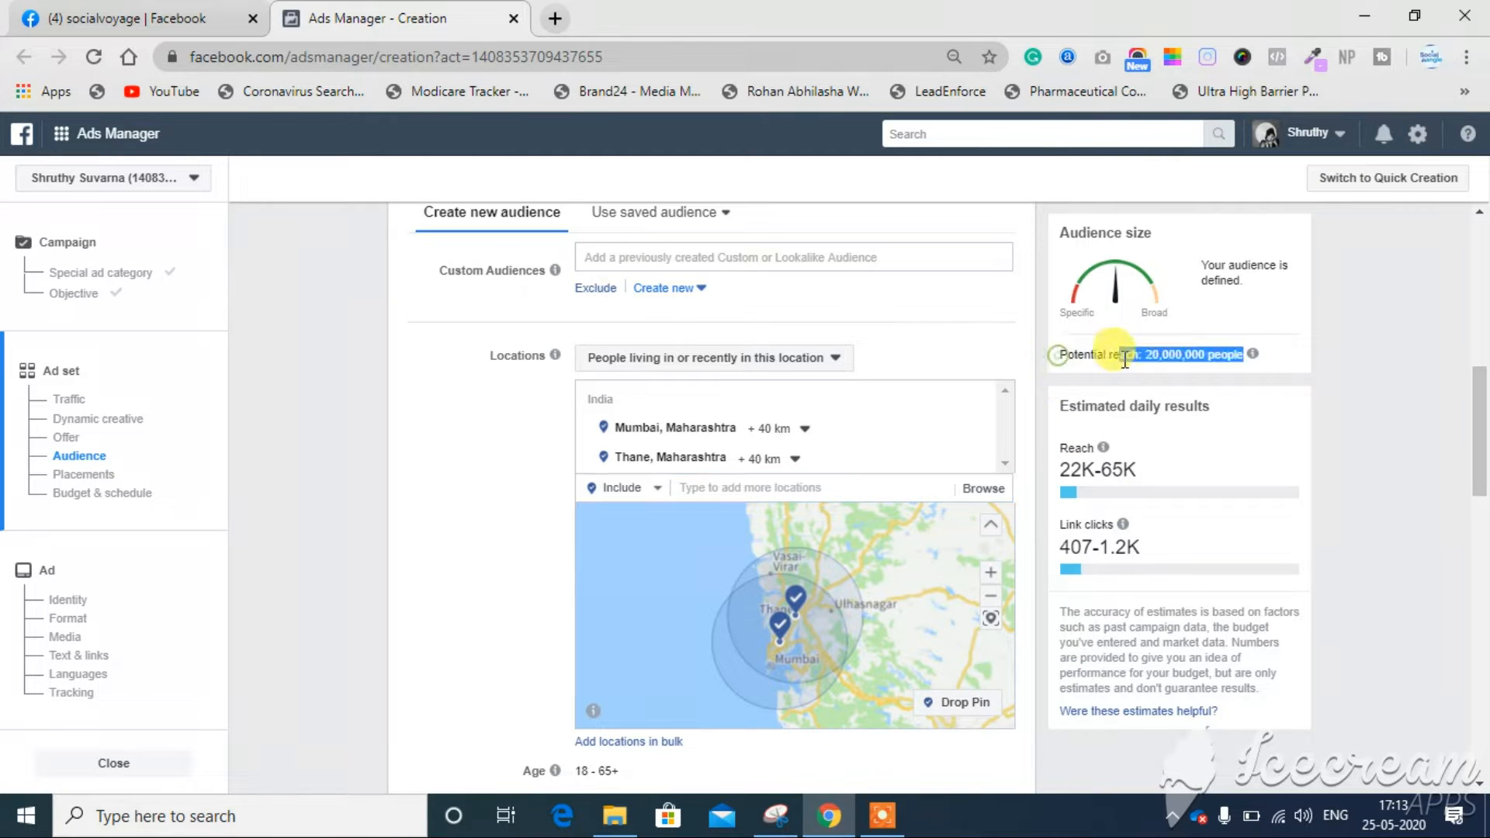
pyautogui.moveTo(1134, 366); pyautogui.dragTo(1063, 355)
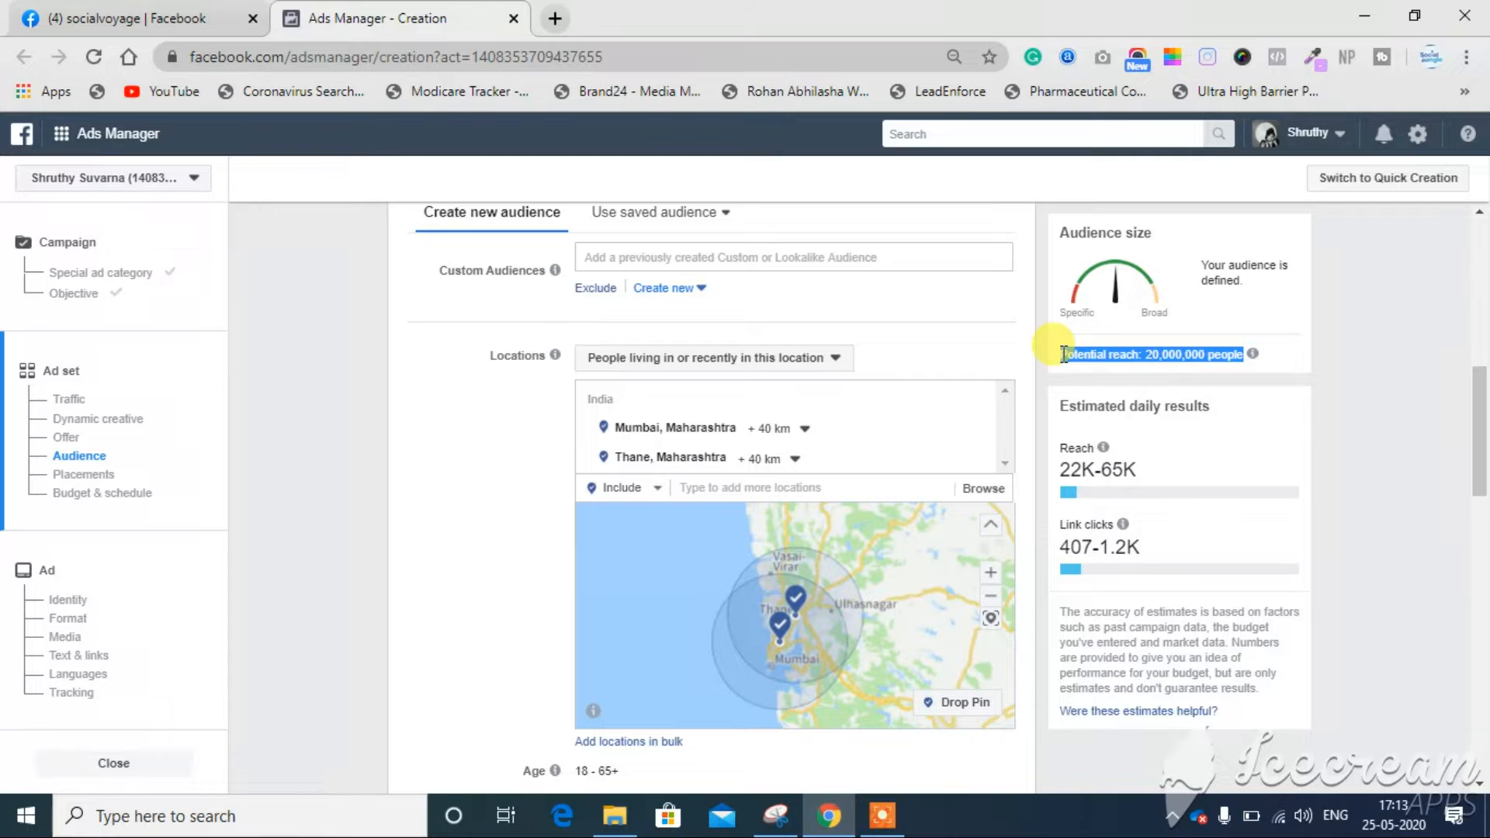
pyautogui.click(1237, 430)
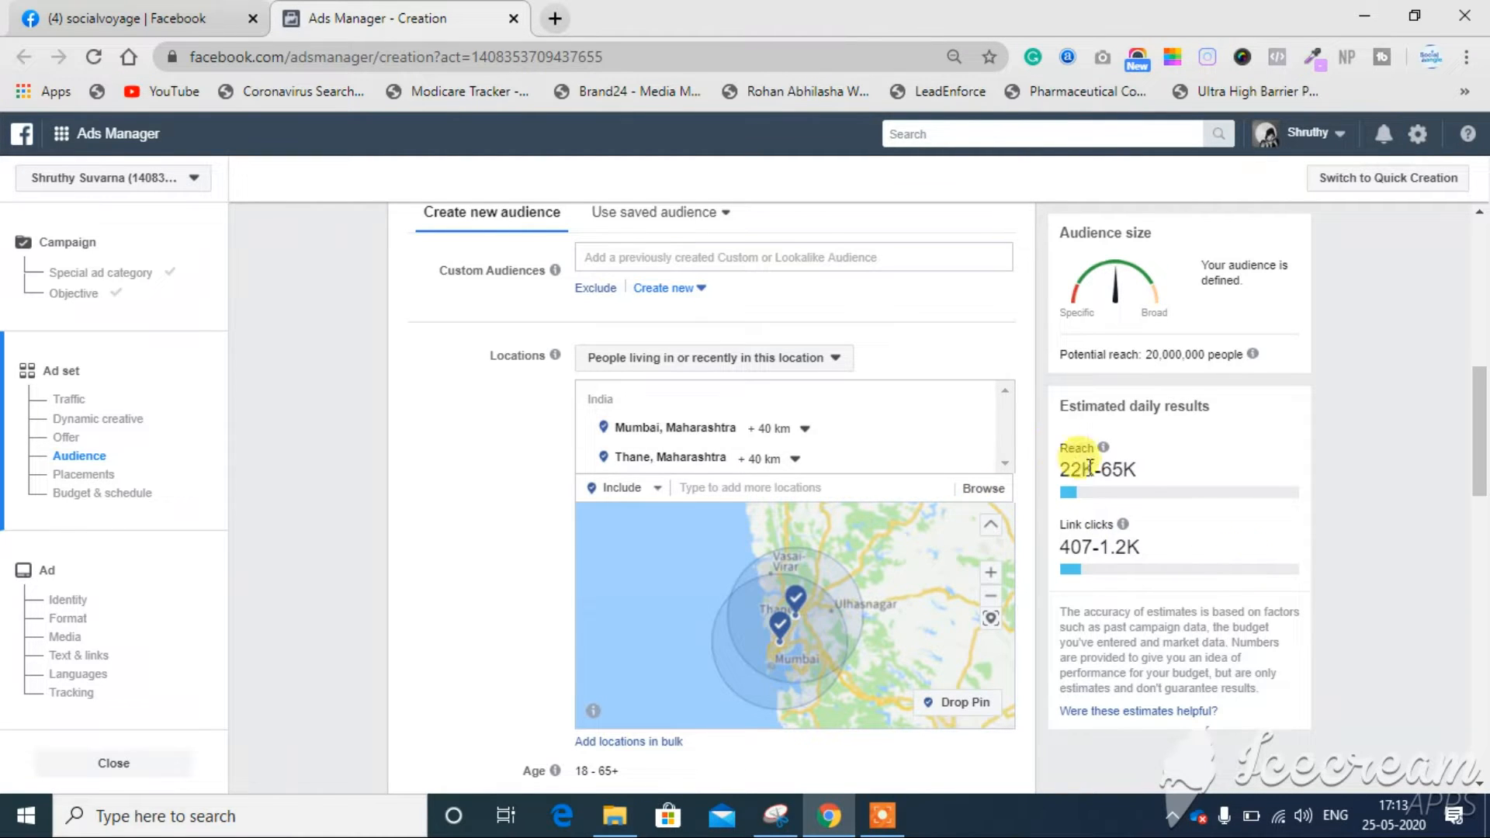
pyautogui.moveTo(1085, 493)
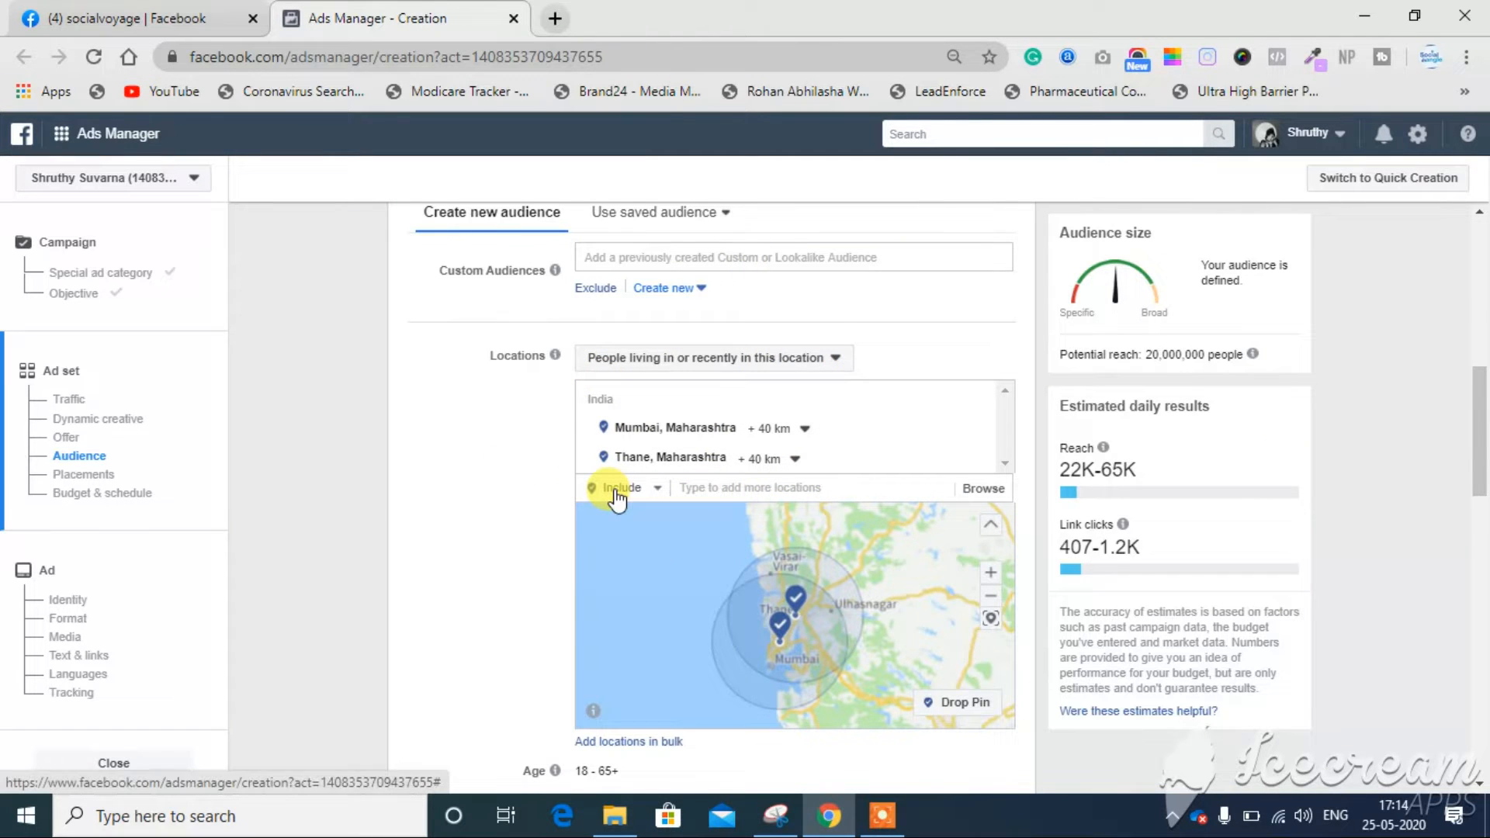
# Step: Set the audience age range from 21 to 60
pyautogui.scroll(-5, 466, 492)
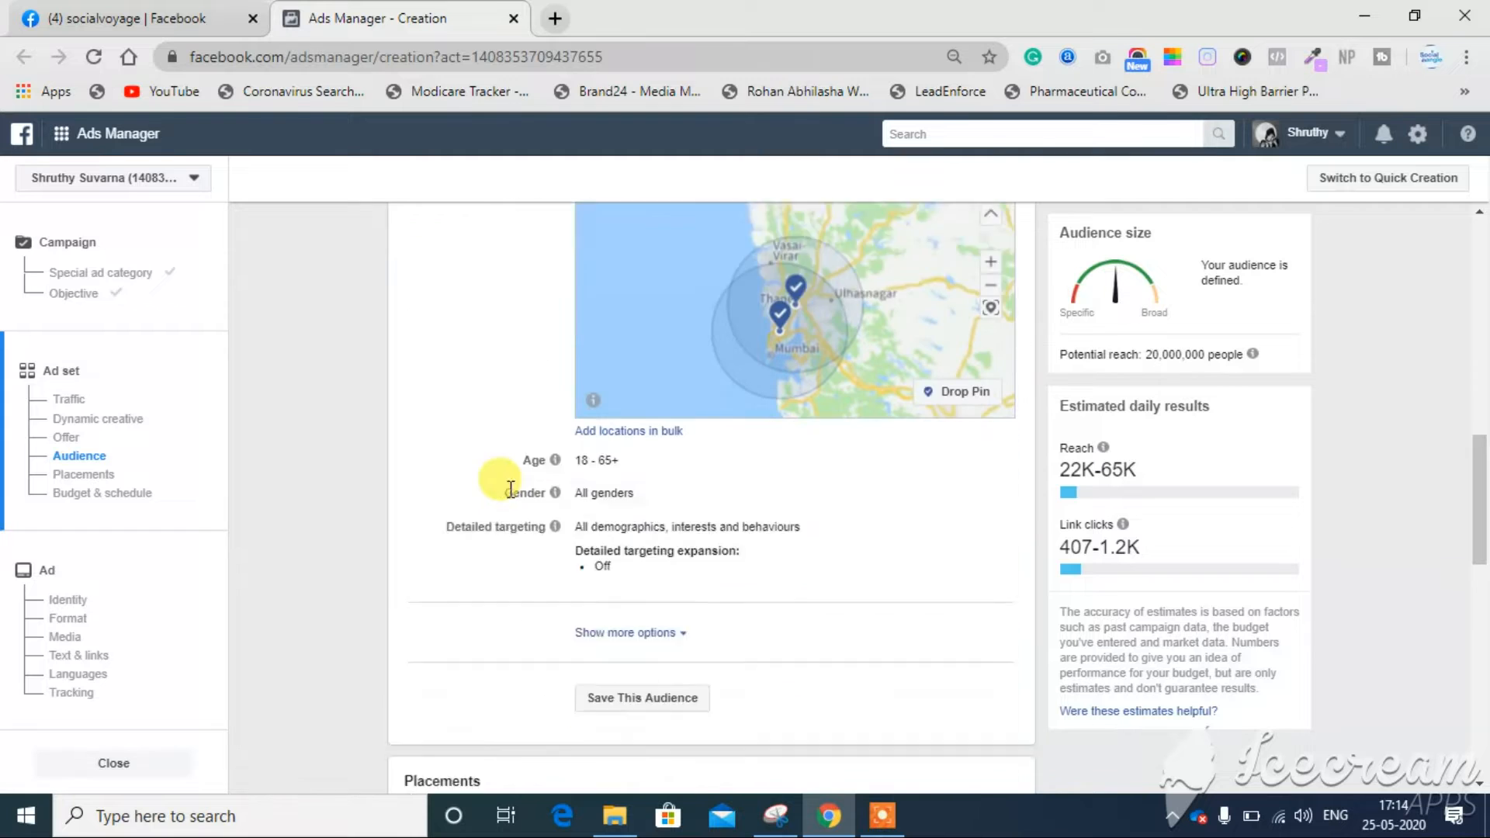
pyautogui.moveTo(600, 357)
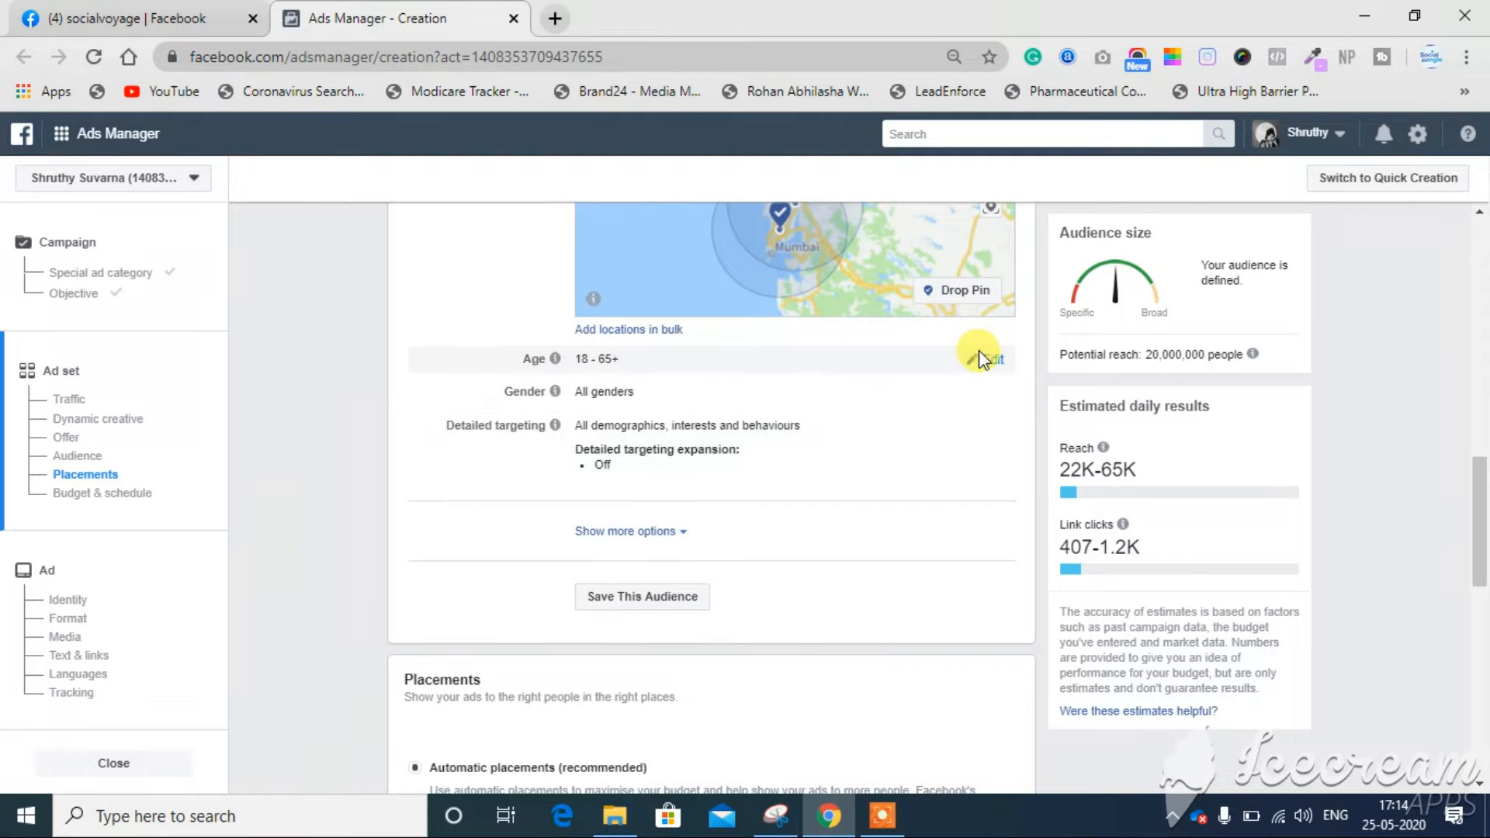
pyautogui.click(990, 360)
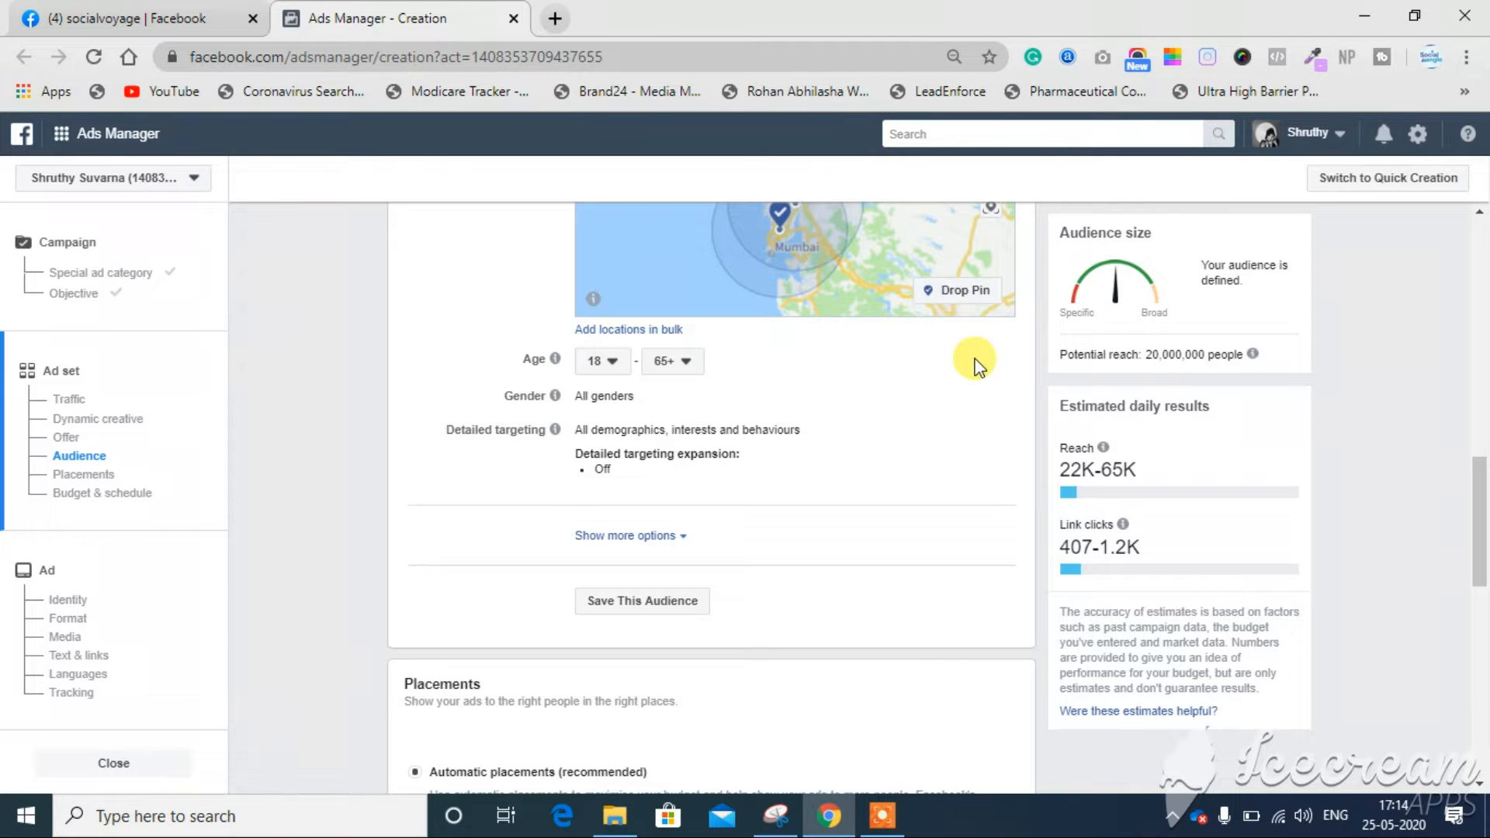
pyautogui.click(610, 363)
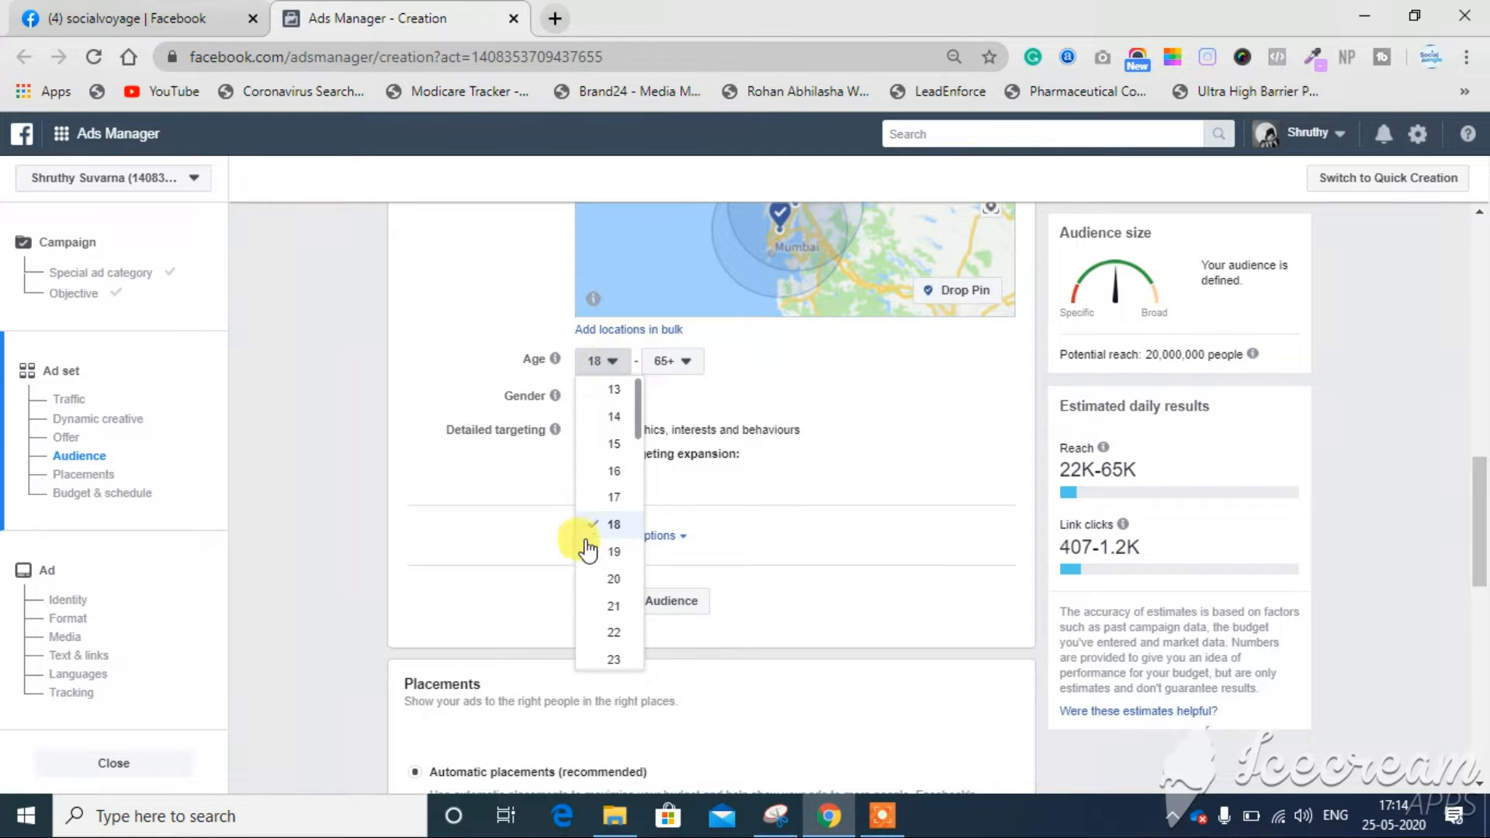
pyautogui.click(613, 605)
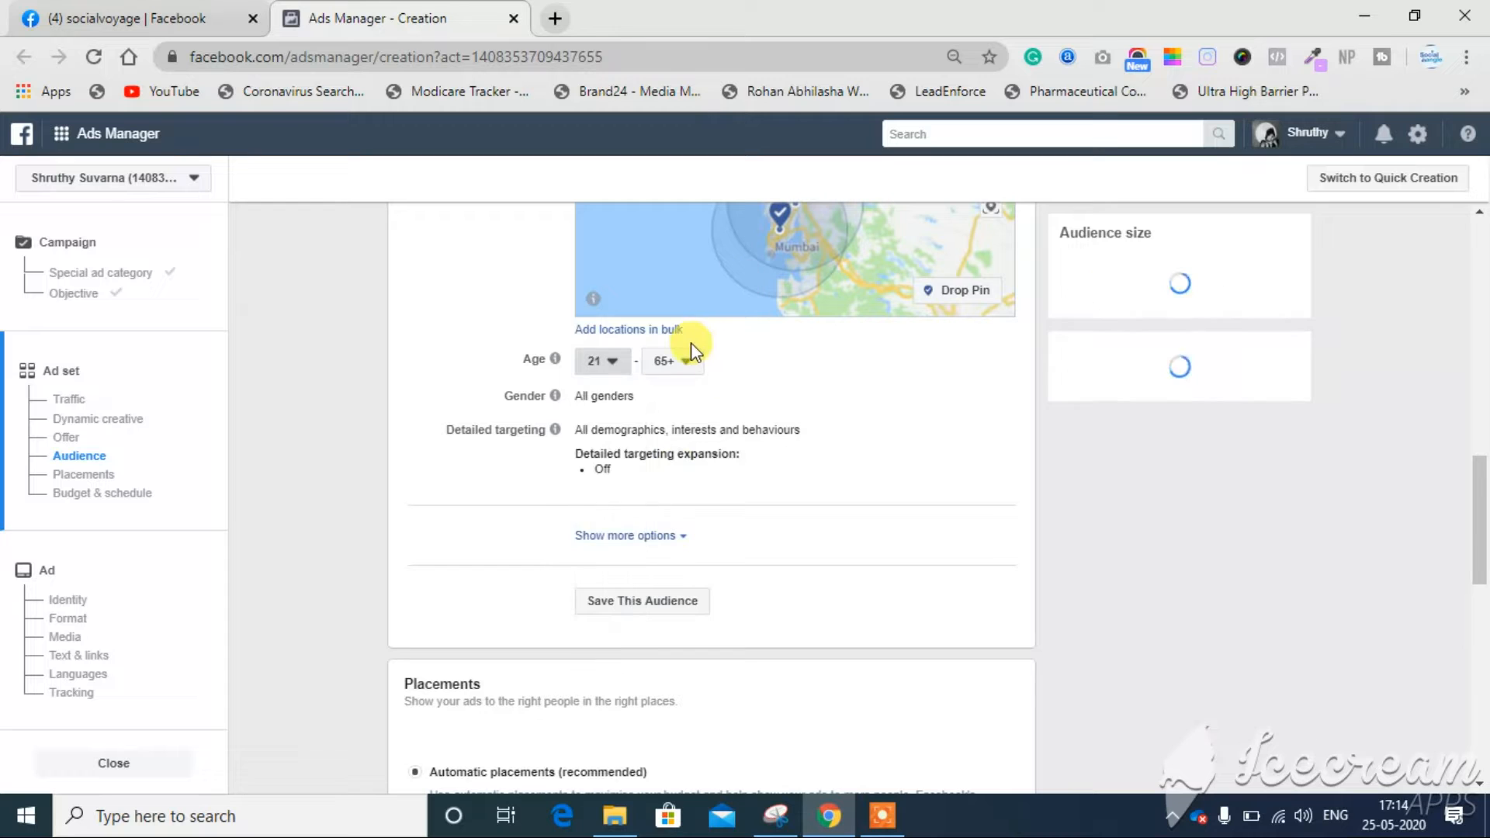
pyautogui.click(681, 363)
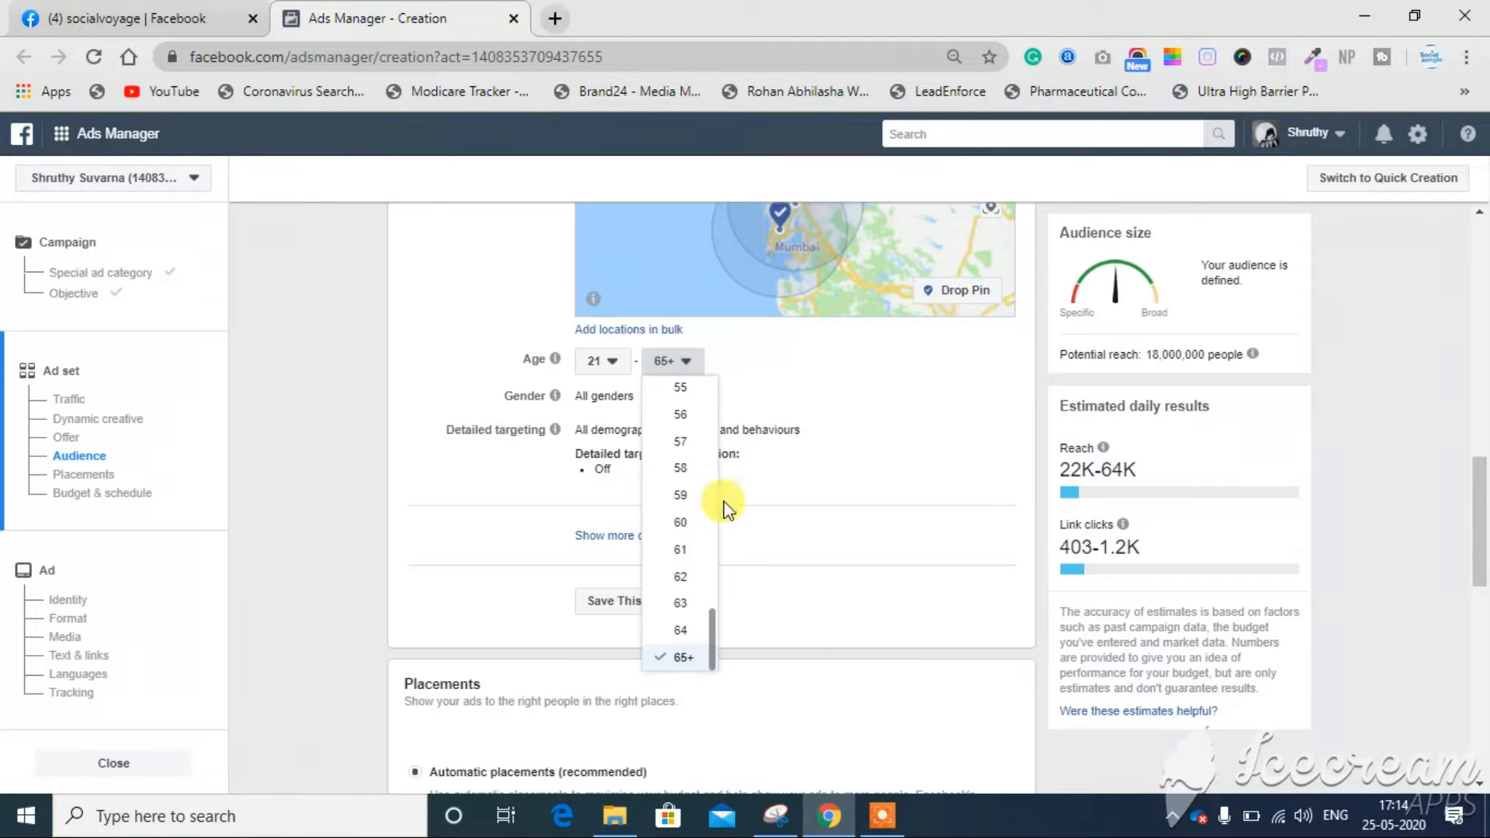
pyautogui.click(680, 527)
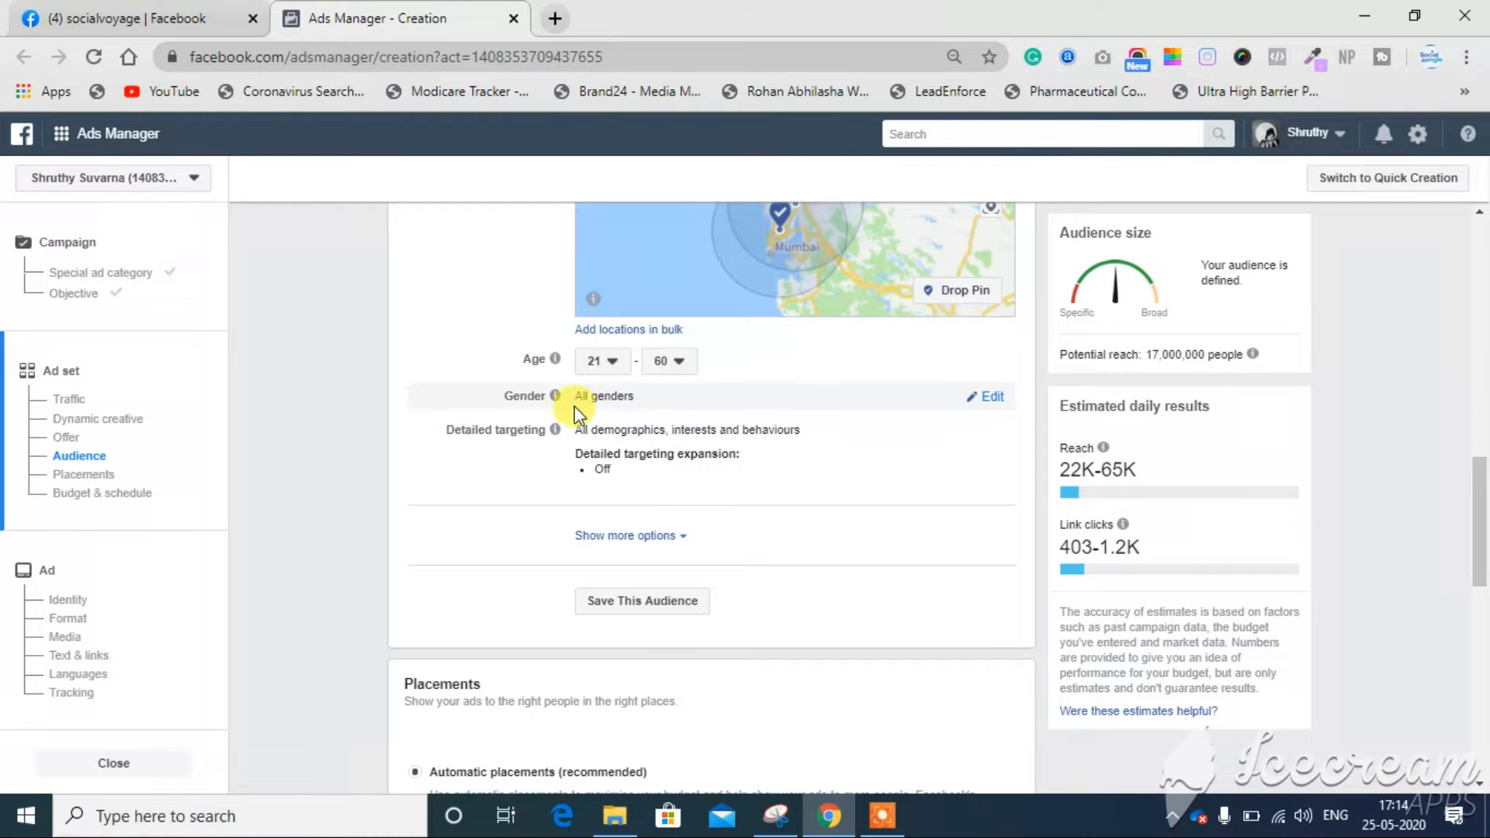
# Step: Open the audience's gender and detailed targeting settings for editing and look over the targeting suggestions and browsable categories
pyautogui.click(989, 397)
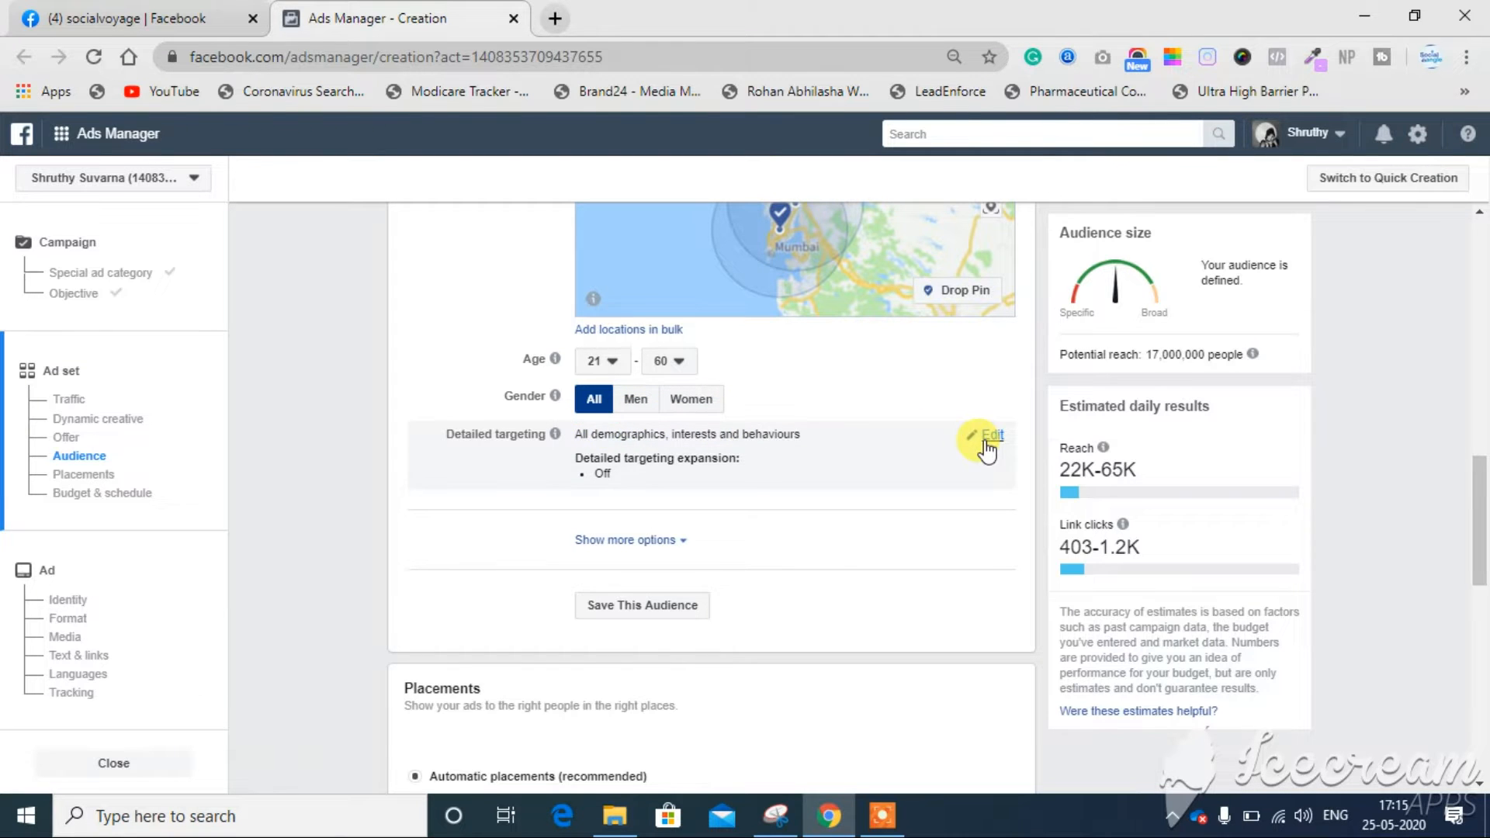
pyautogui.click(984, 439)
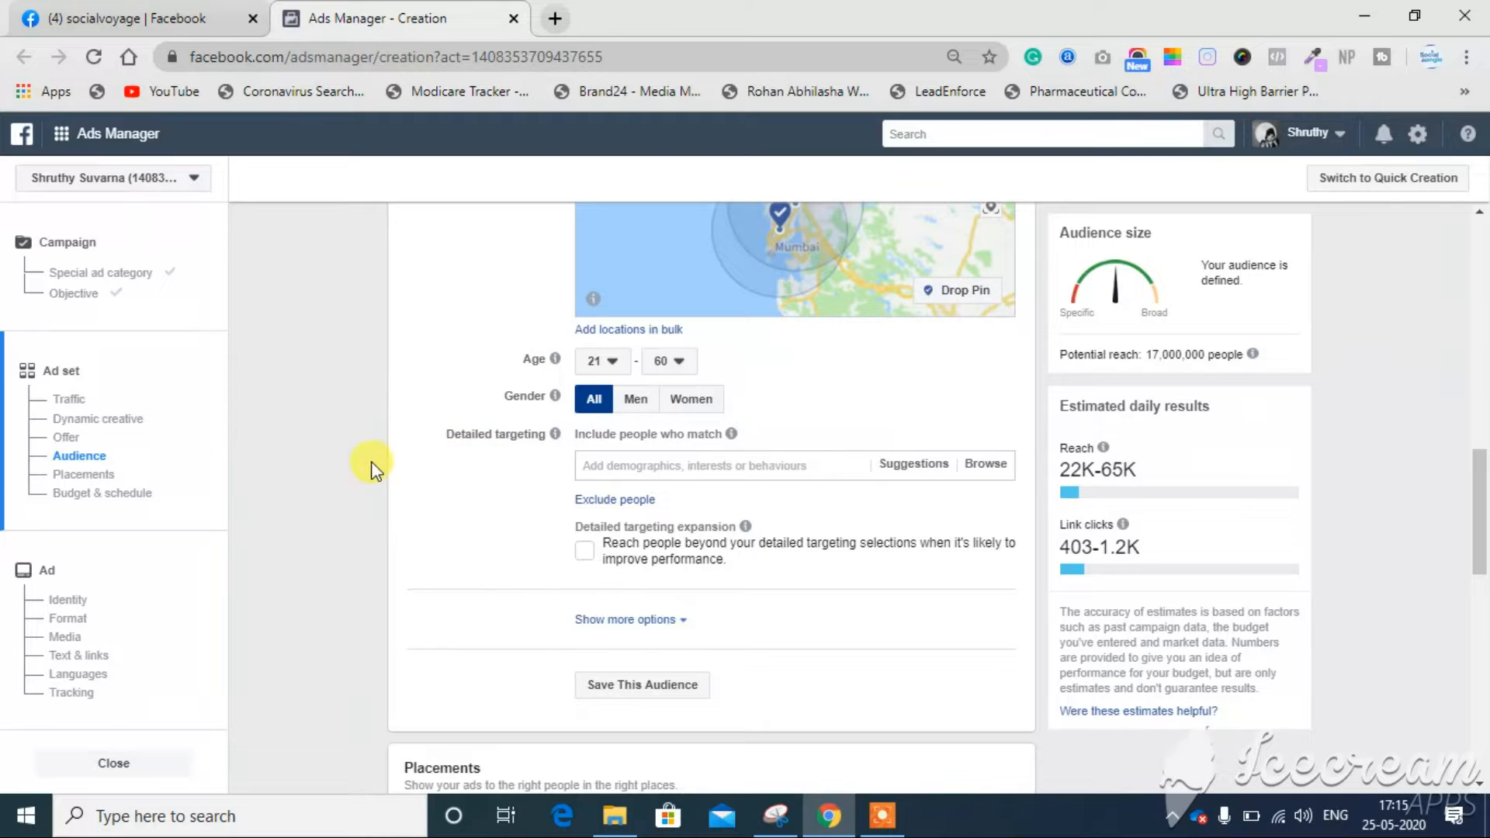
pyautogui.click(734, 466)
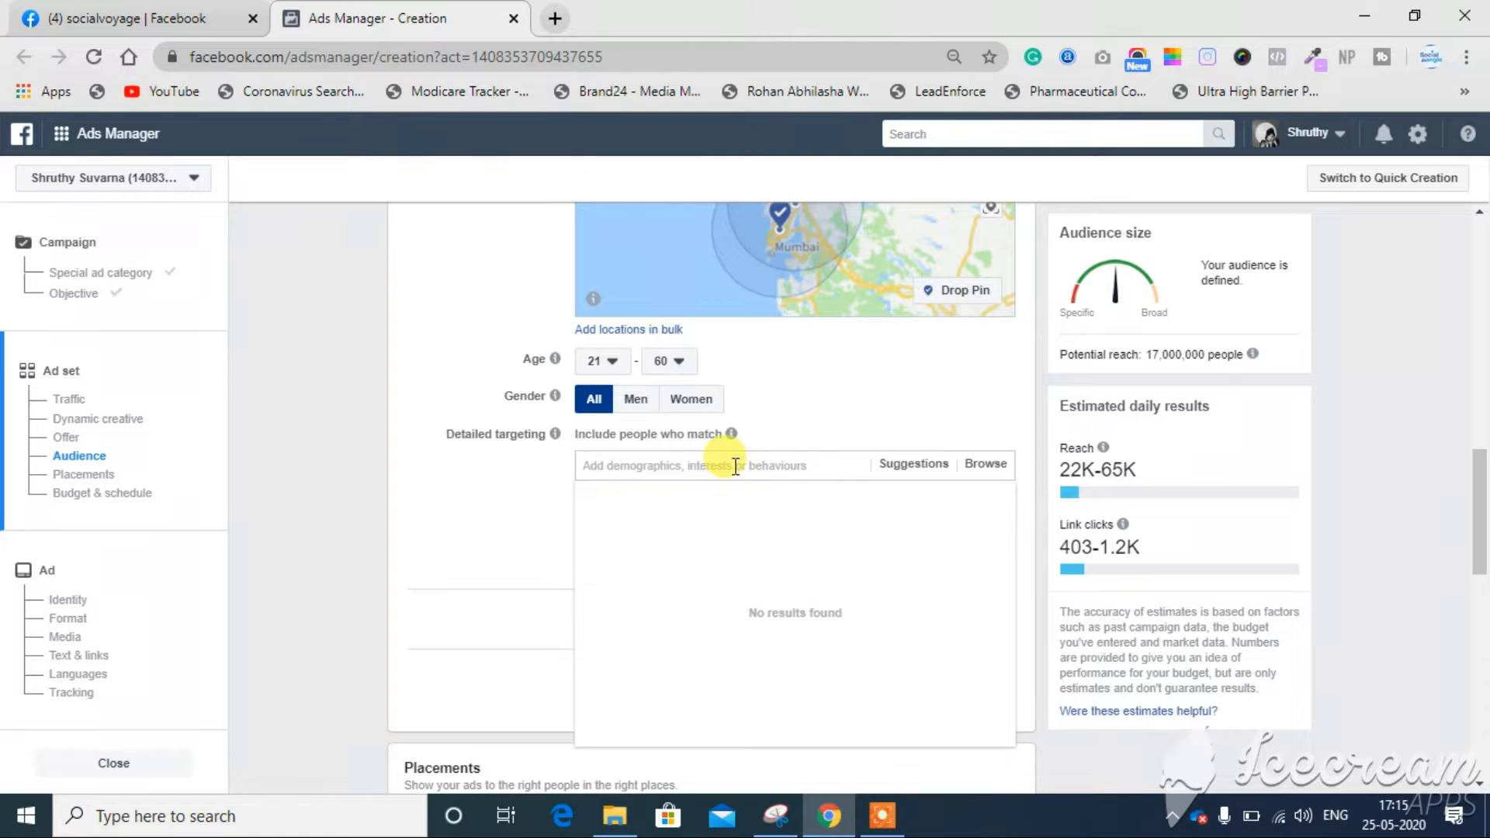
pyautogui.click(929, 468)
pyautogui.click(930, 470)
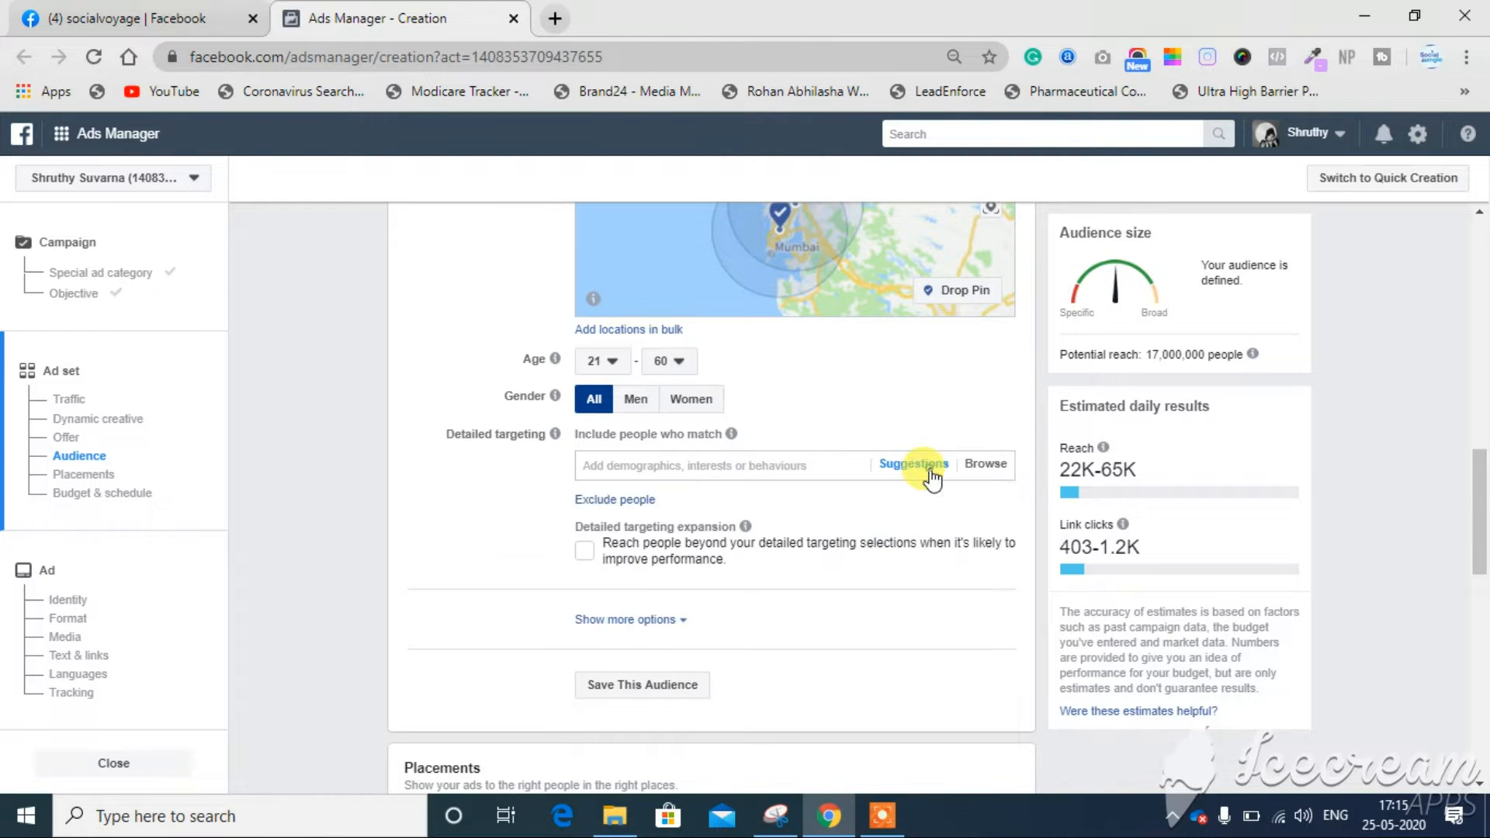
pyautogui.click(1003, 467)
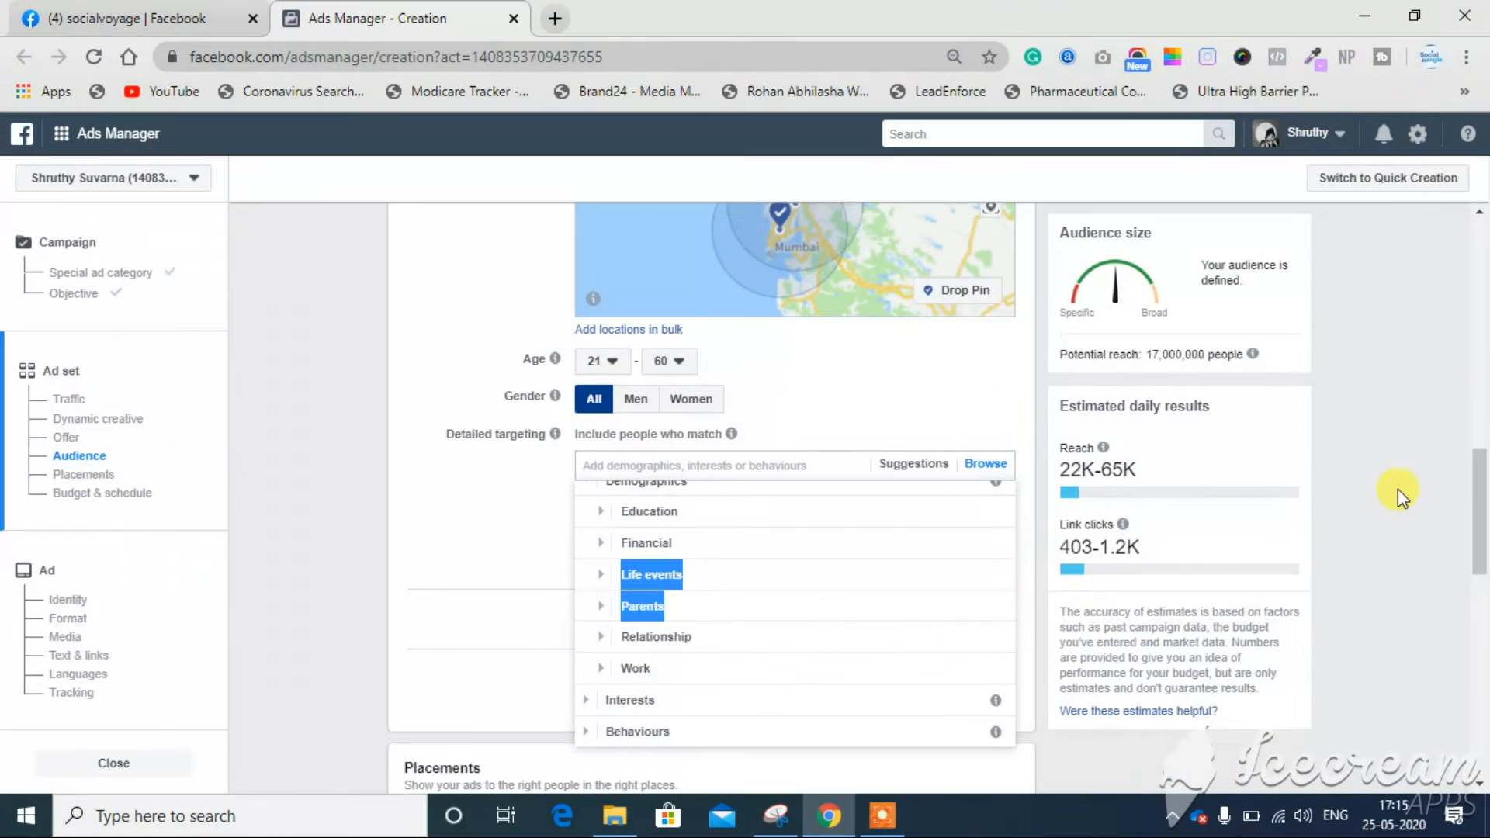
pyautogui.click(1398, 489)
pyautogui.scroll(-1, 1399, 489)
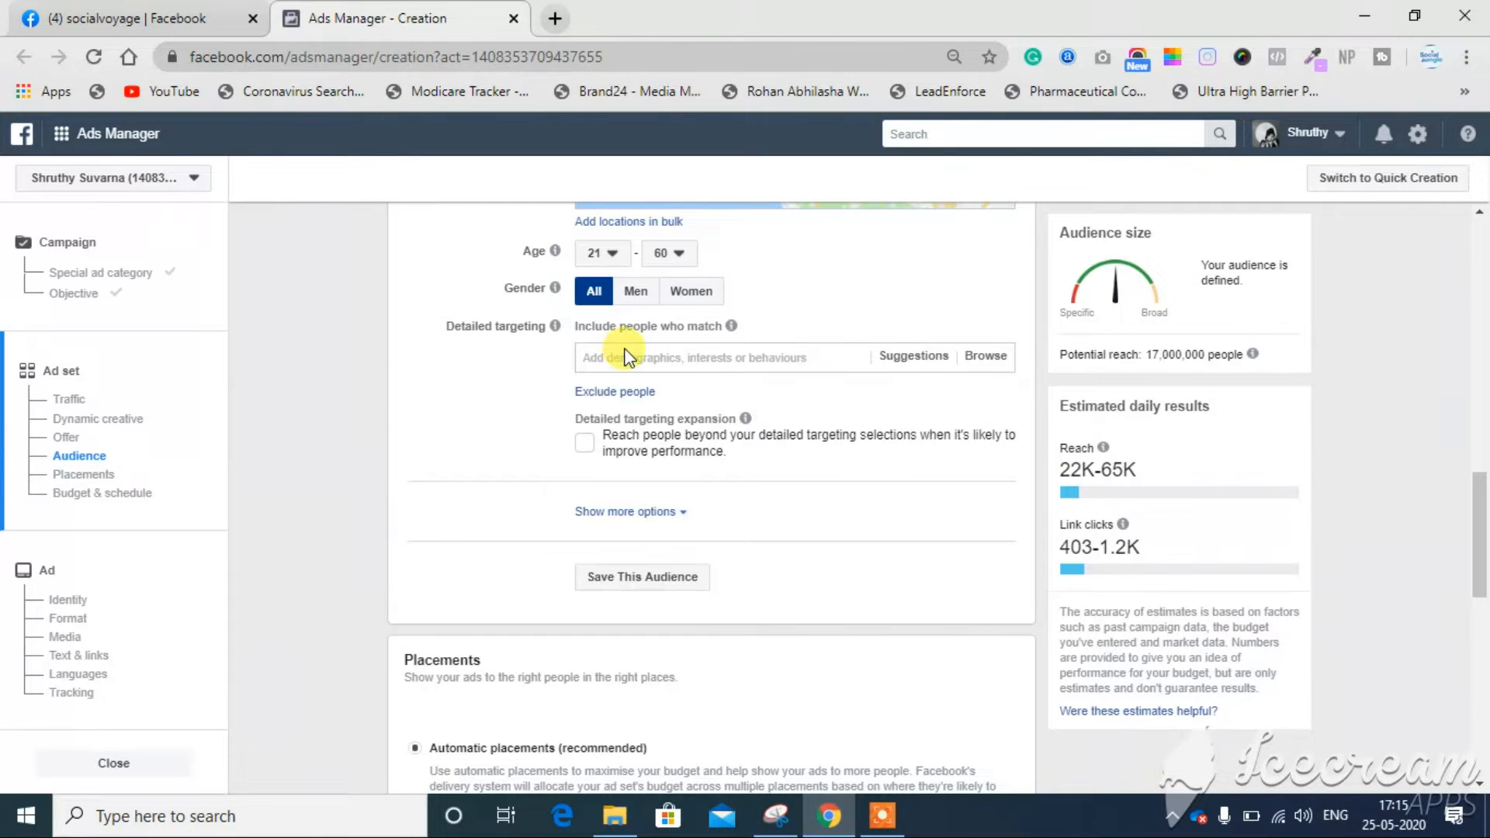
# Step: Browse the Demographics targeting categories and examine the Education options, including the education levels
pyautogui.click(983, 355)
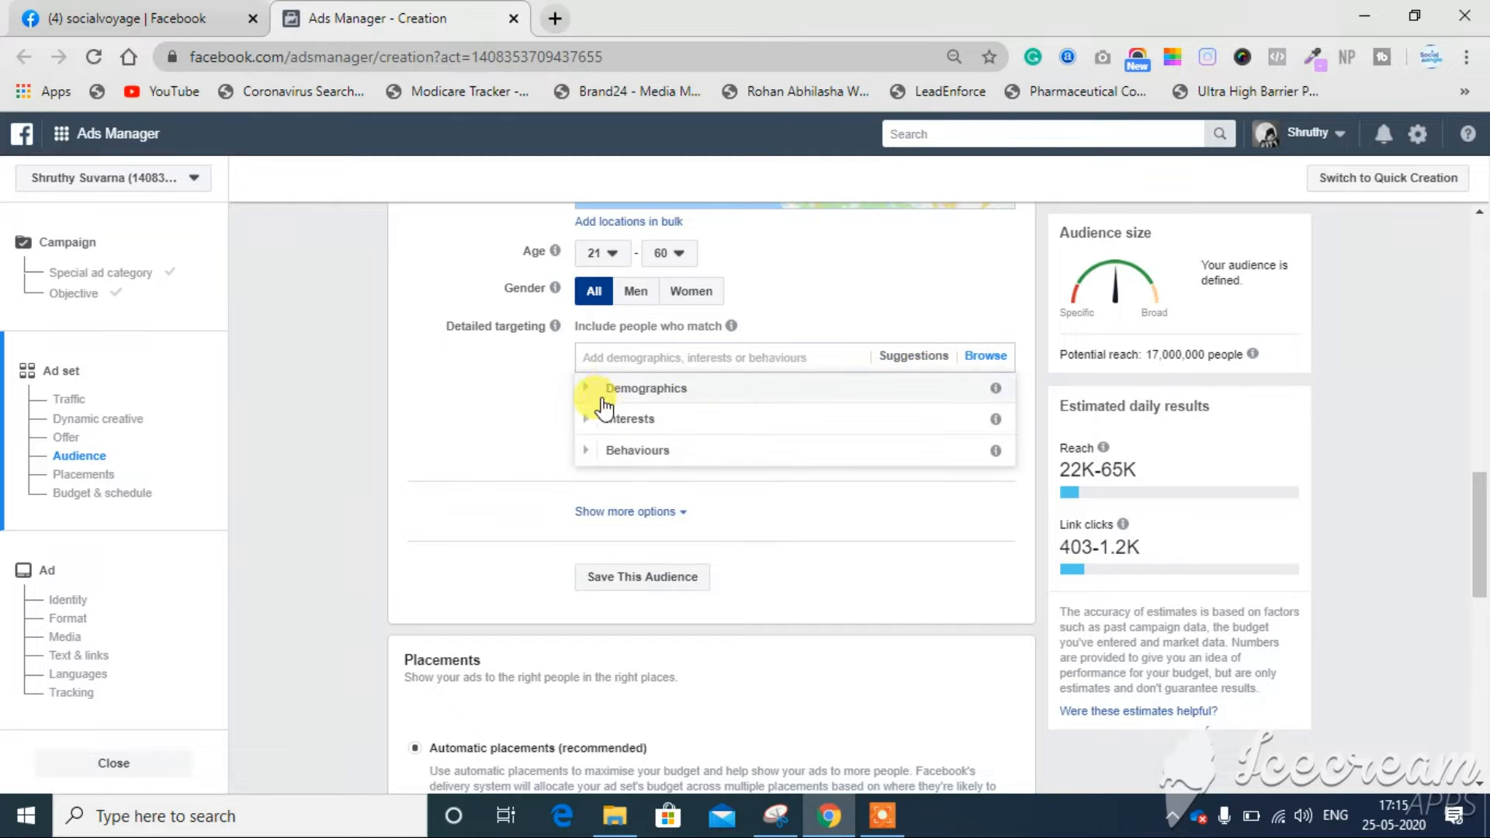
pyautogui.click(584, 395)
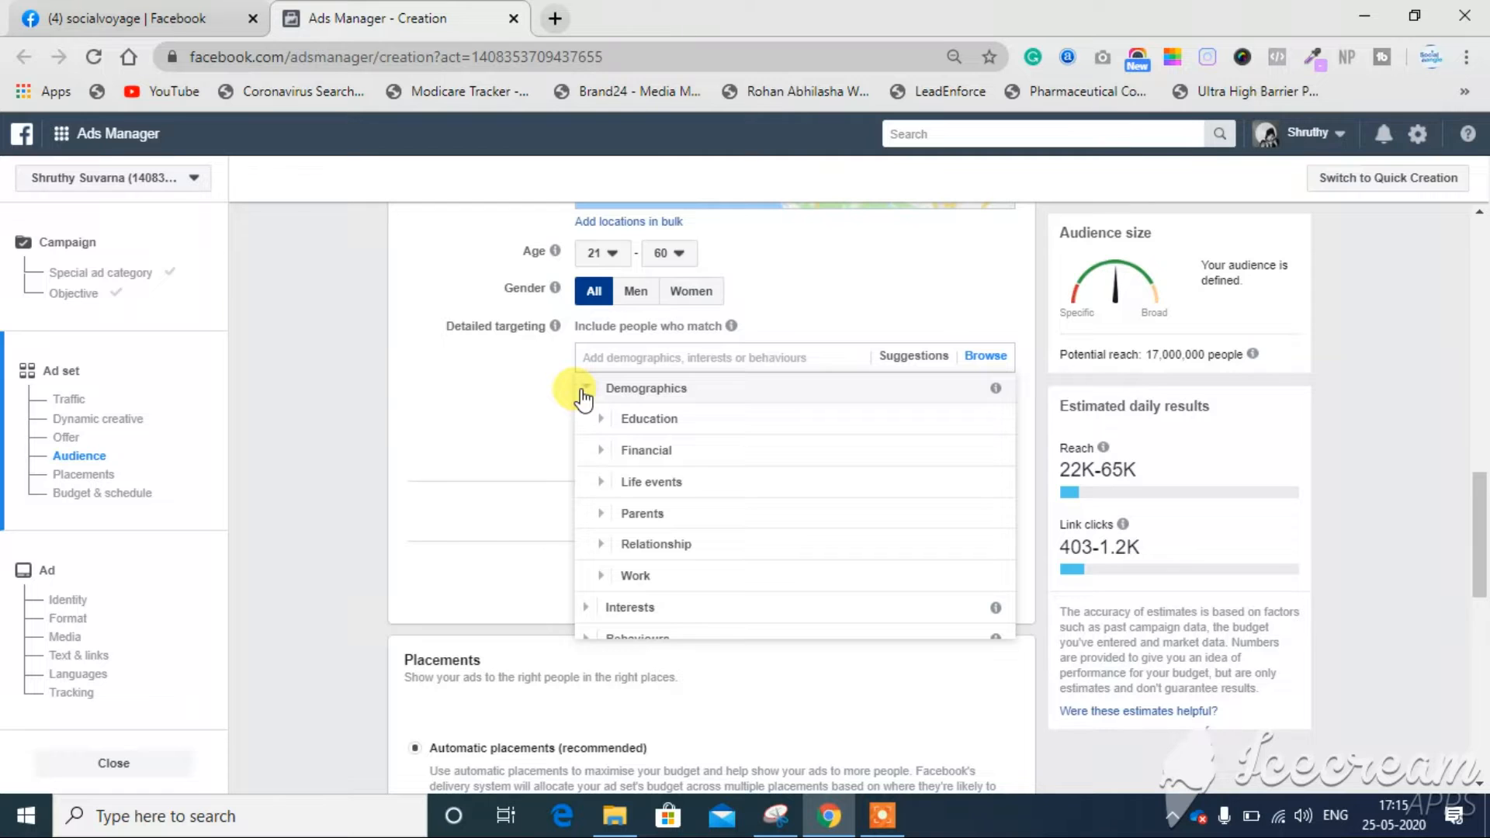
pyautogui.click(596, 419)
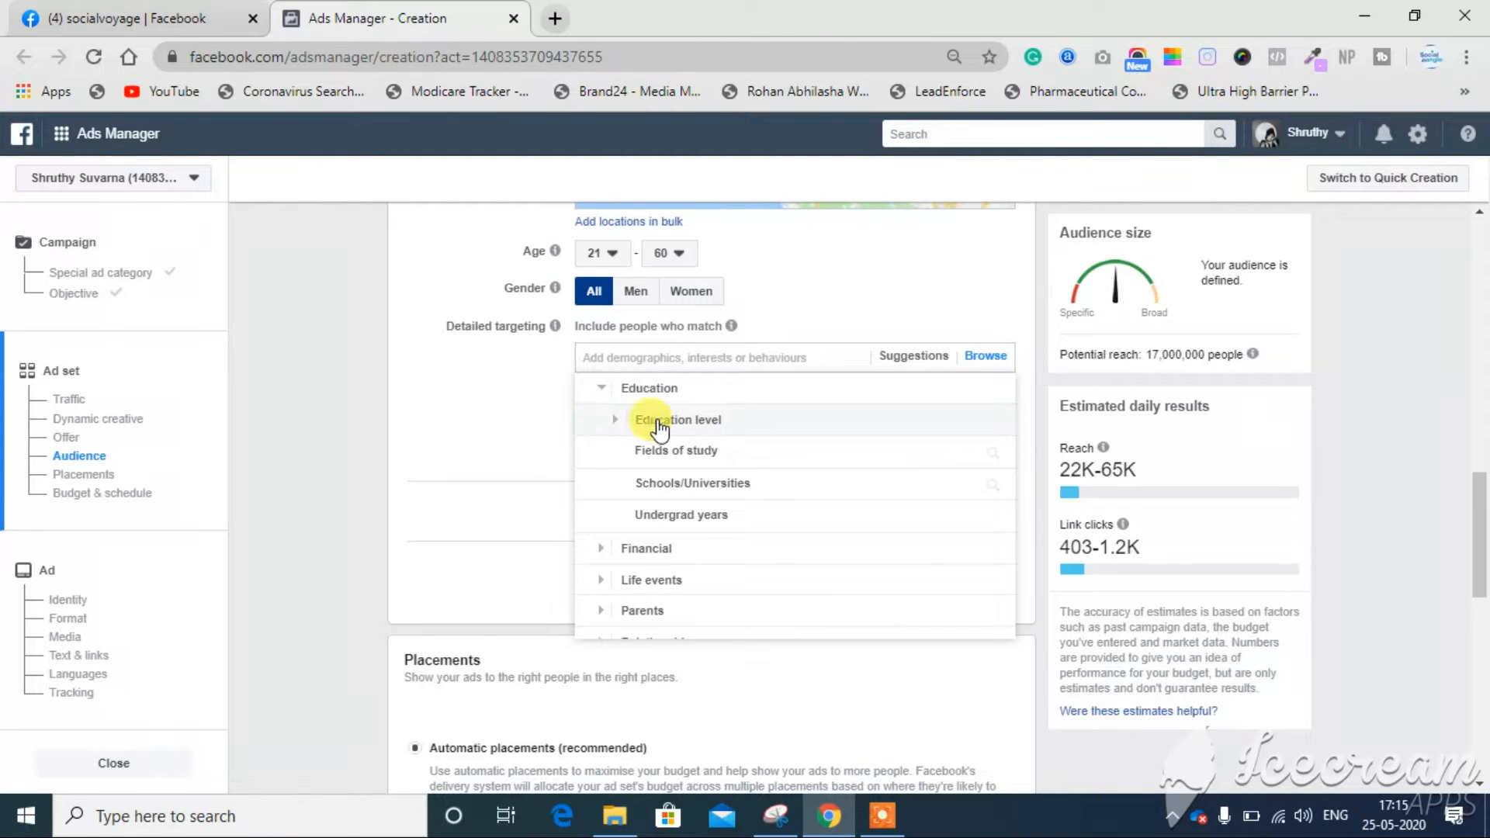
pyautogui.click(616, 423)
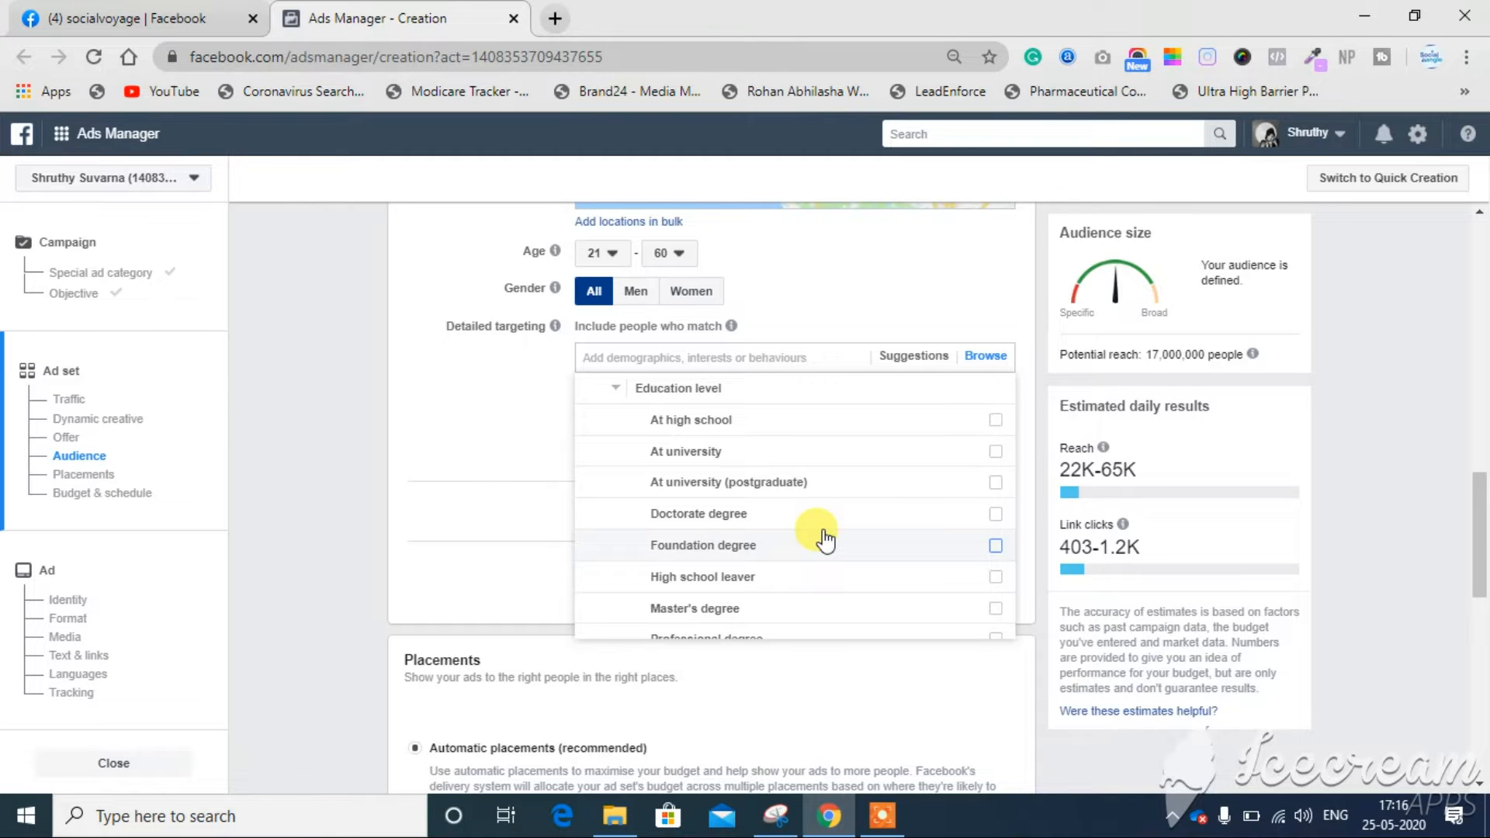
pyautogui.click(615, 388)
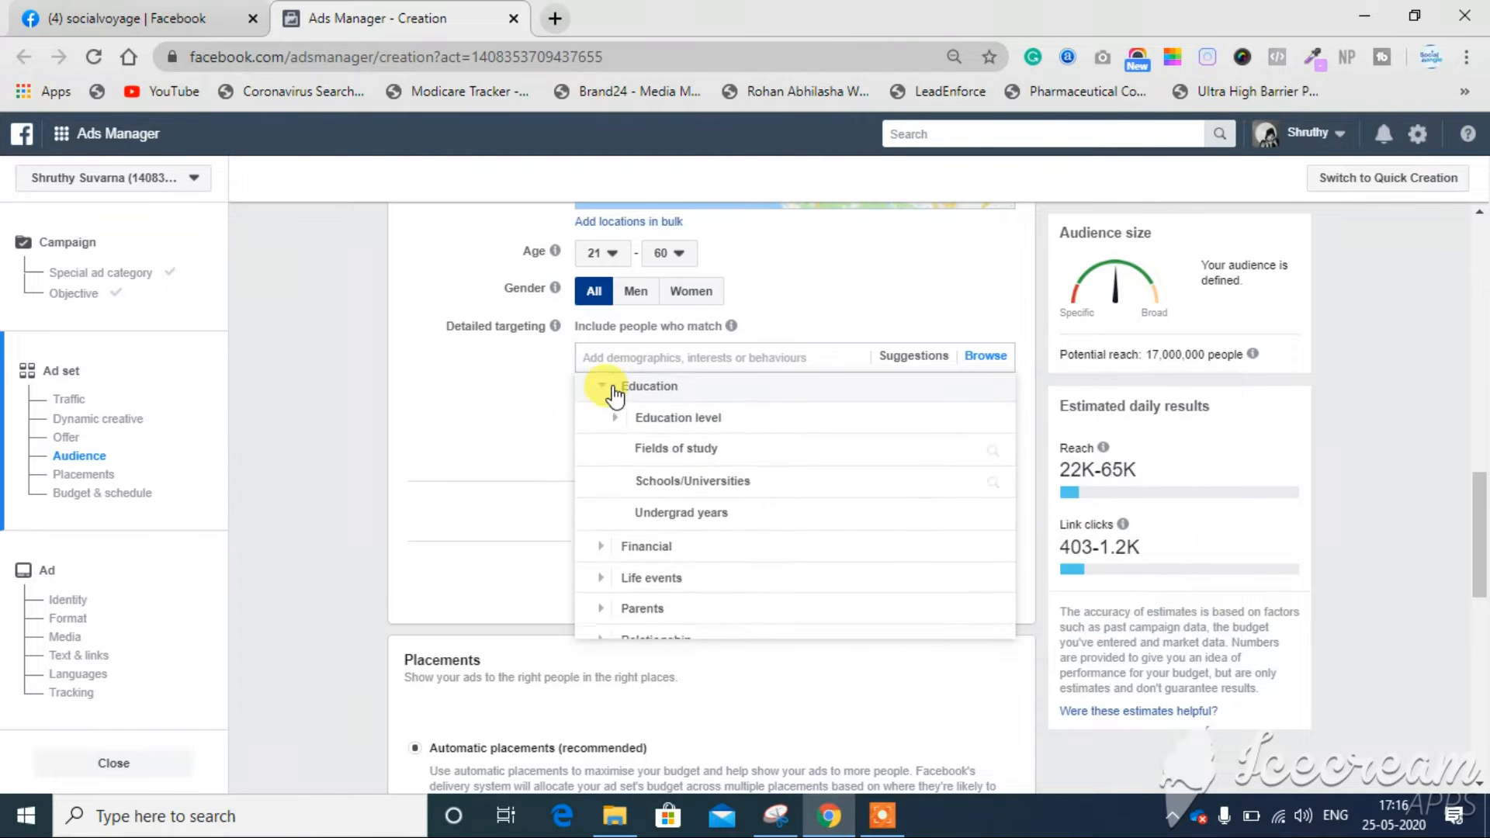
pyautogui.click(614, 419)
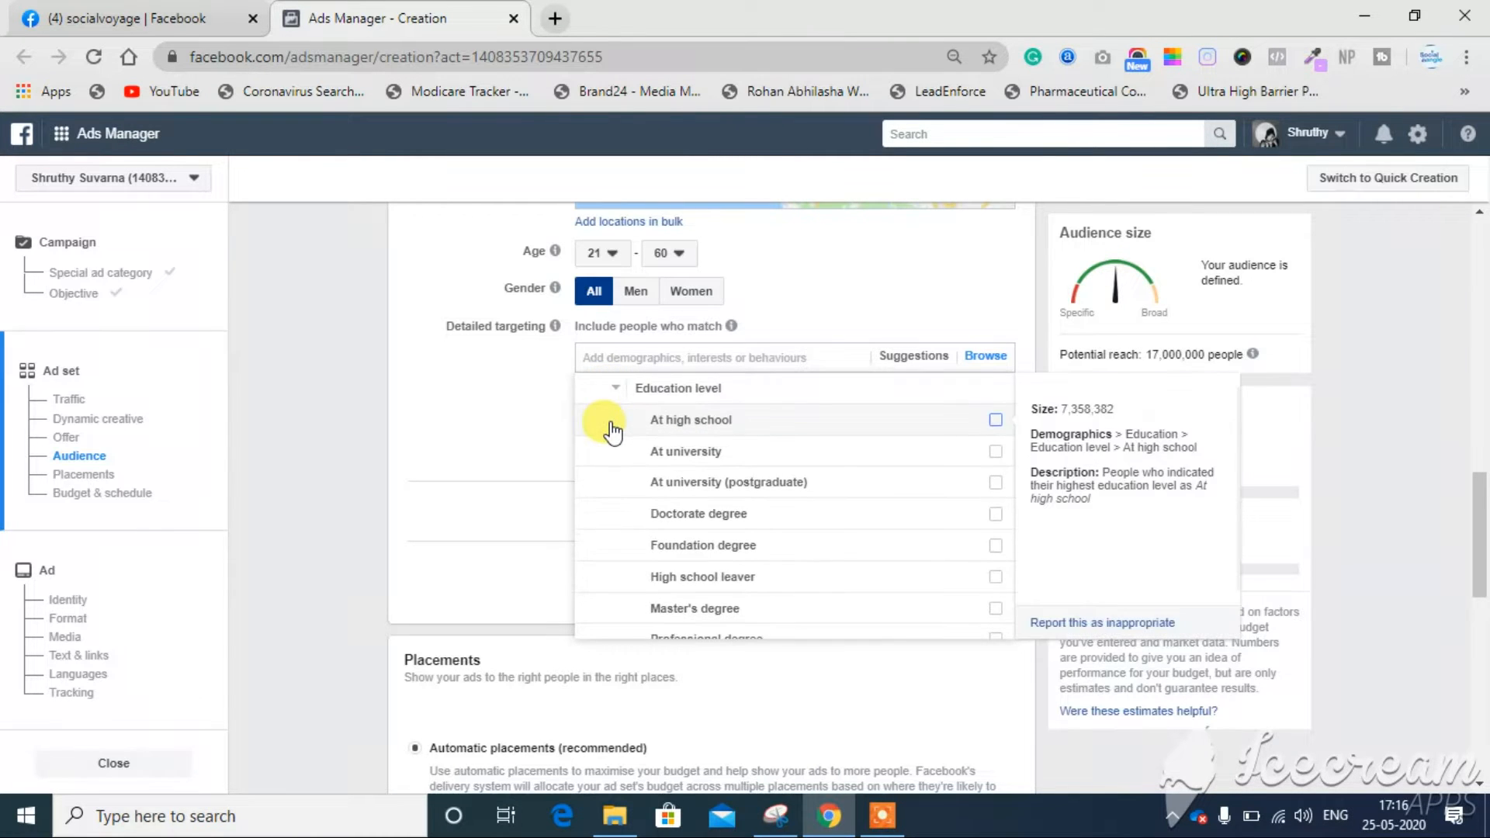
pyautogui.click(613, 391)
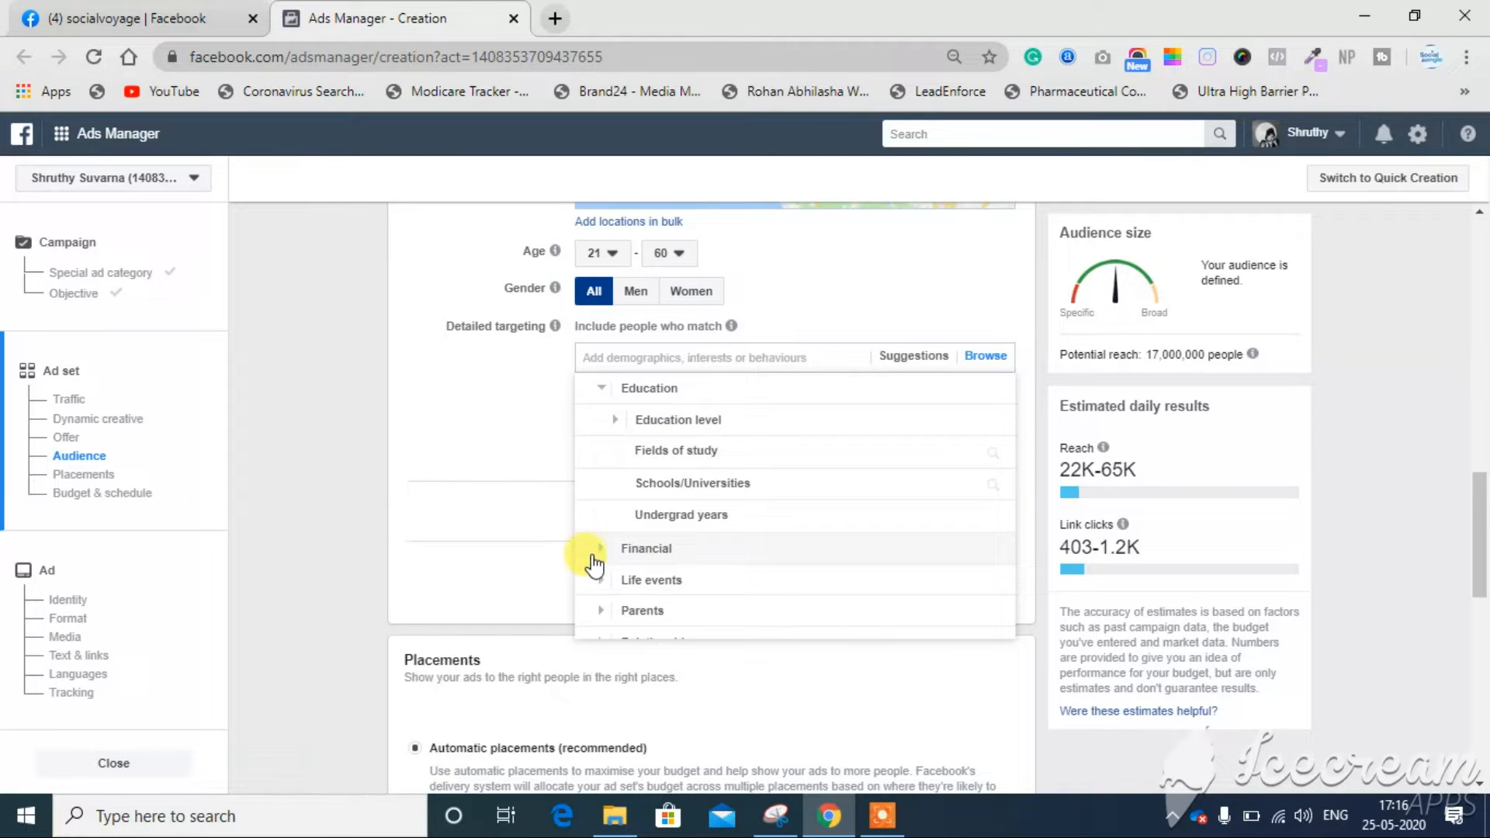
# Step: Examine the Financial and Life events options within the Demographics targeting categories
pyautogui.click(596, 551)
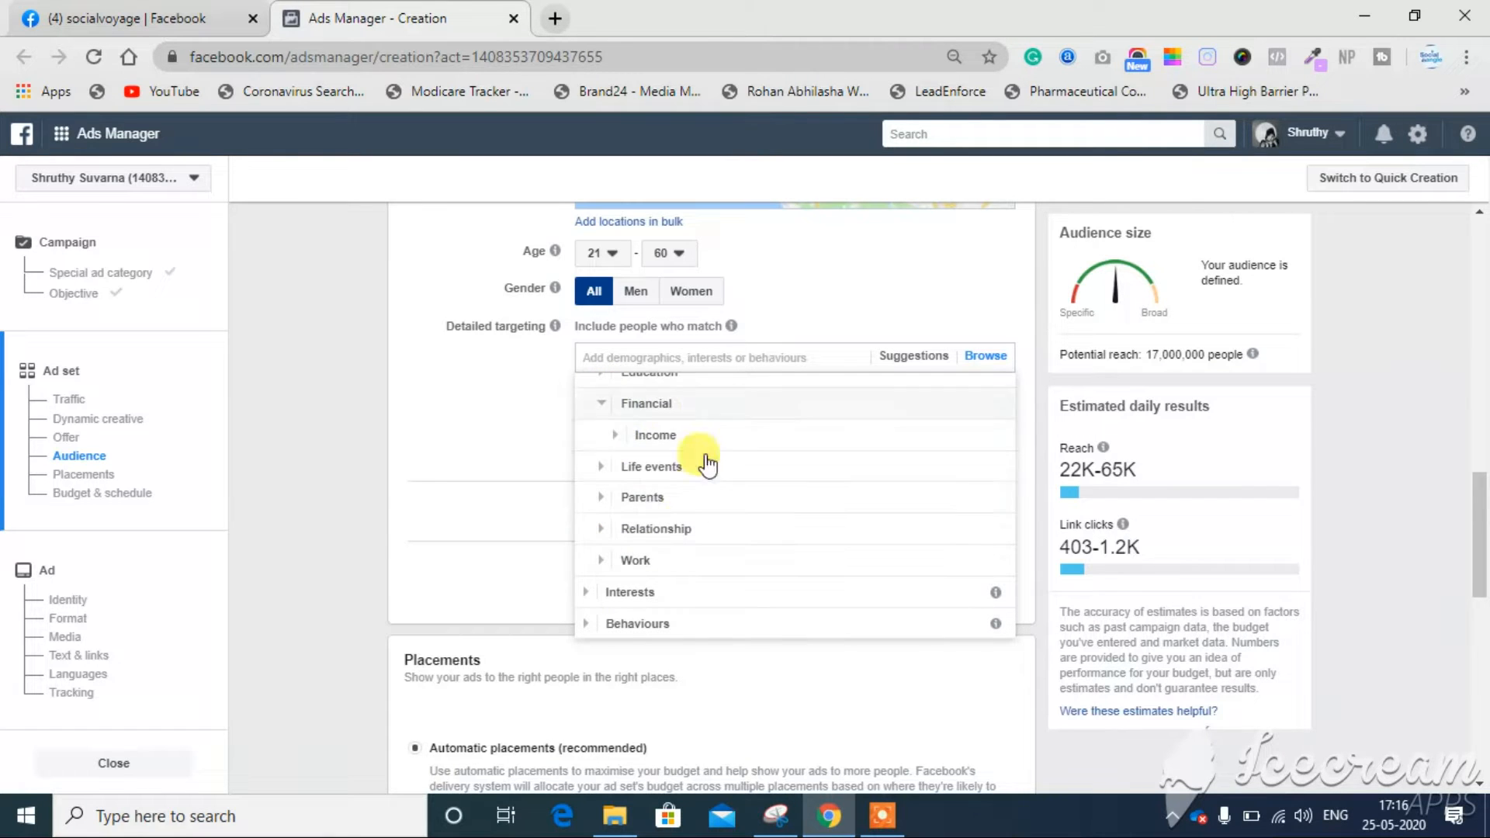
pyautogui.click(603, 467)
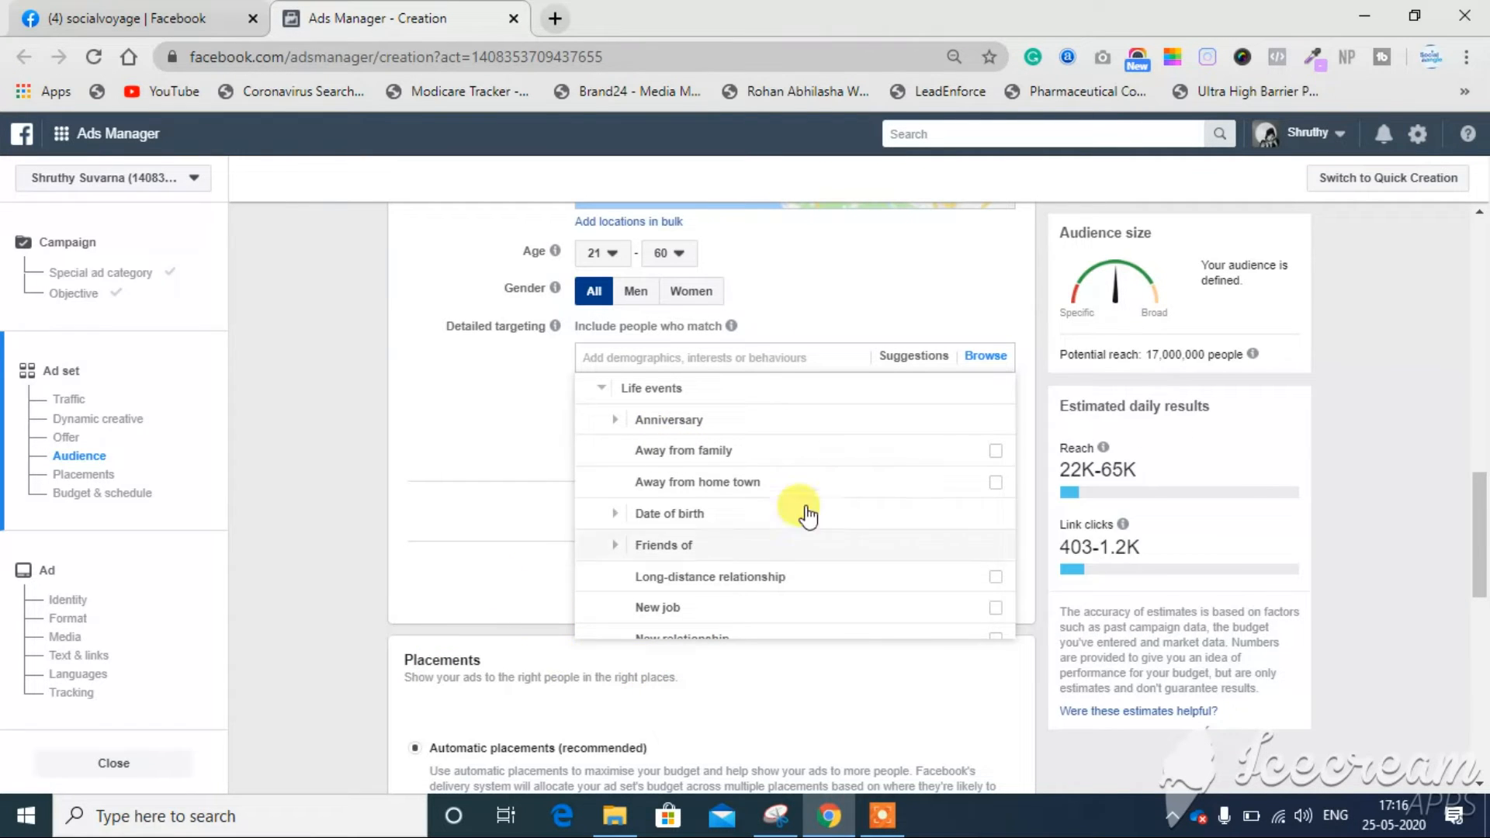
pyautogui.scroll(-2, 683, 508)
pyautogui.scroll(3, 722, 535)
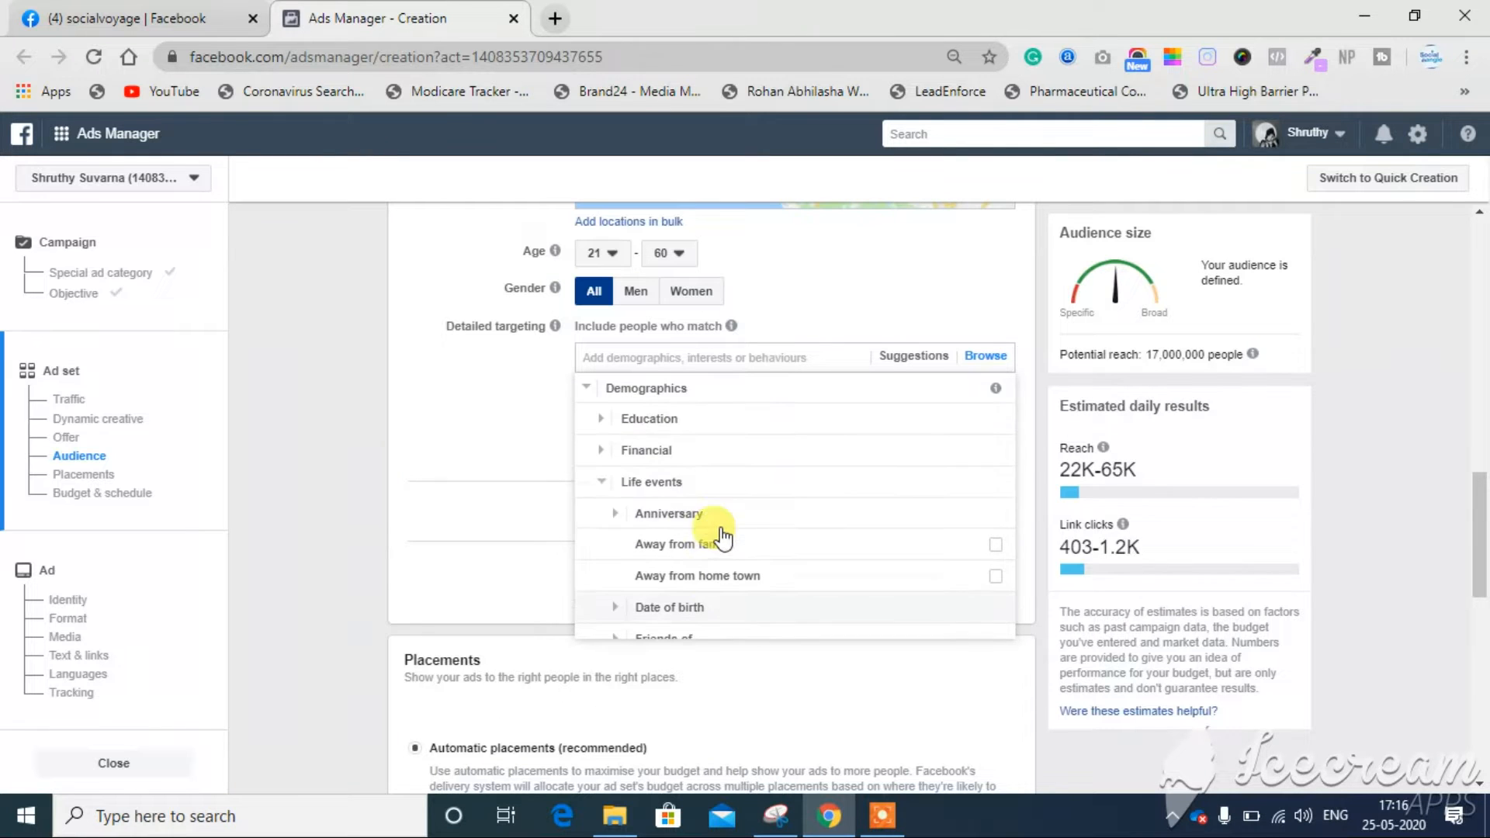
pyautogui.click(590, 386)
pyautogui.click(591, 392)
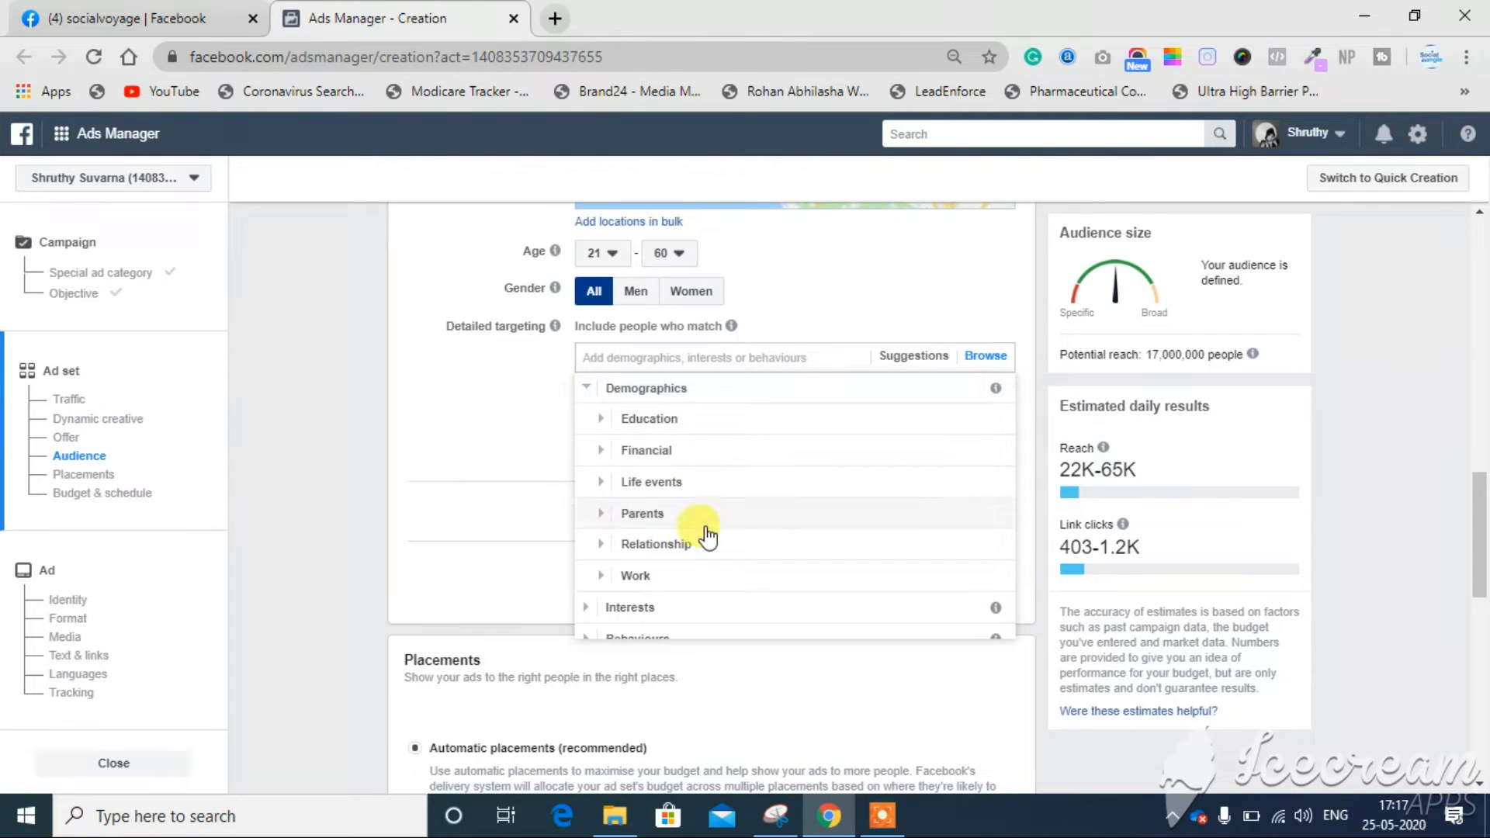
# Step: Examine the All parents options under Parents in the Demographics targeting categories
pyautogui.click(599, 514)
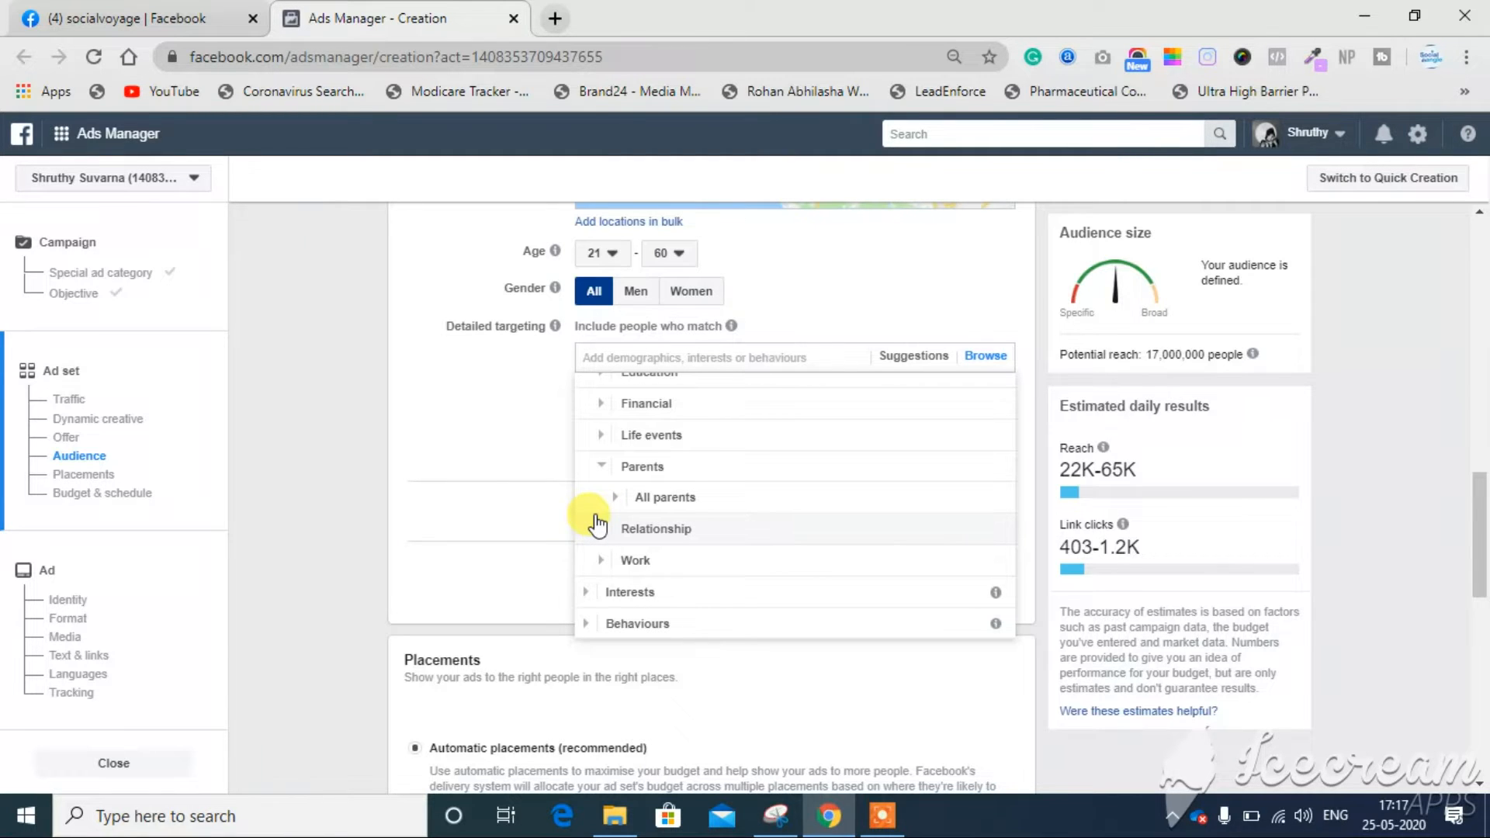
pyautogui.click(607, 496)
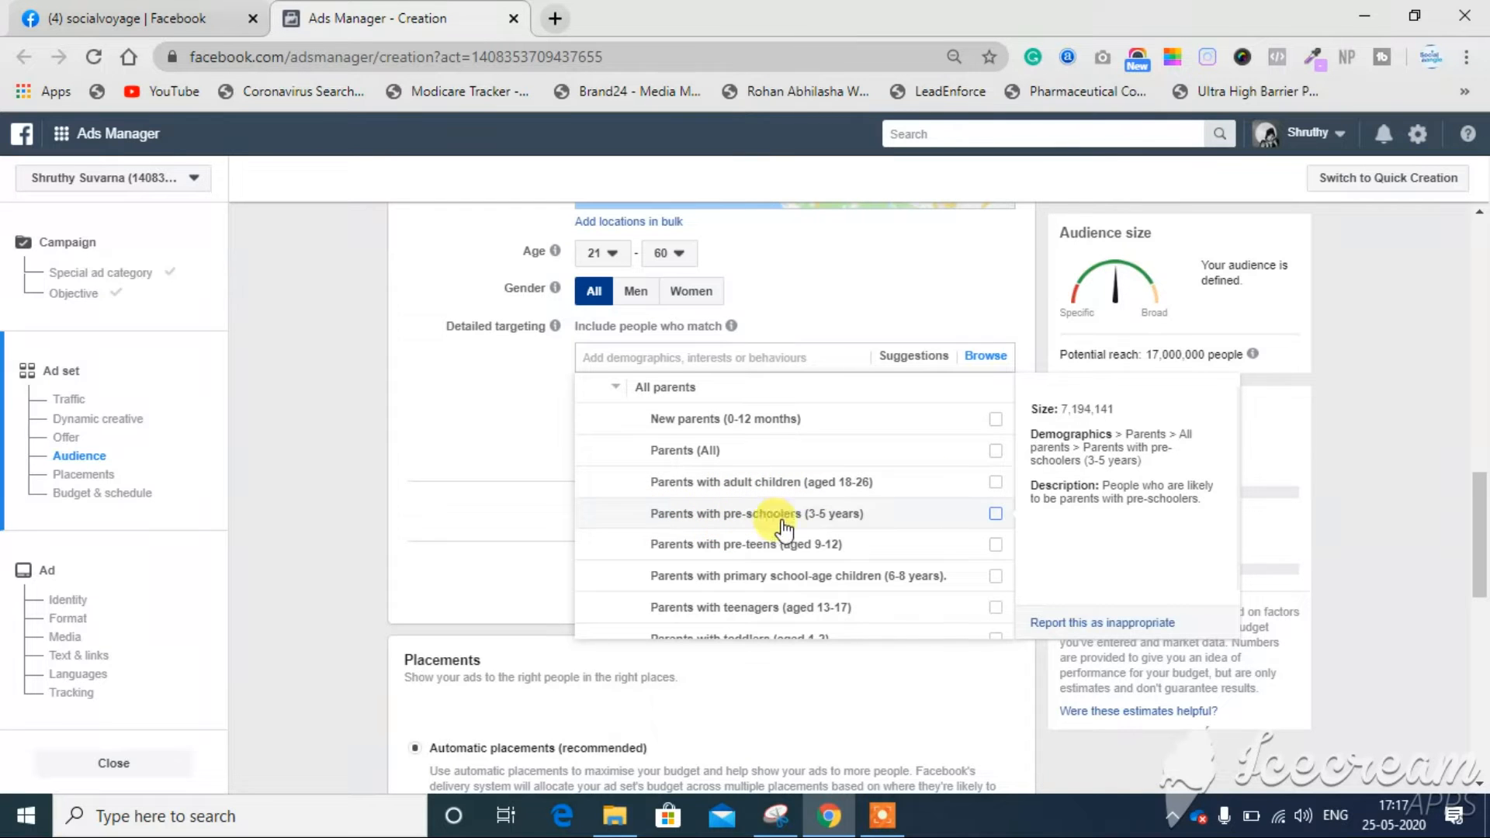
pyautogui.click(616, 389)
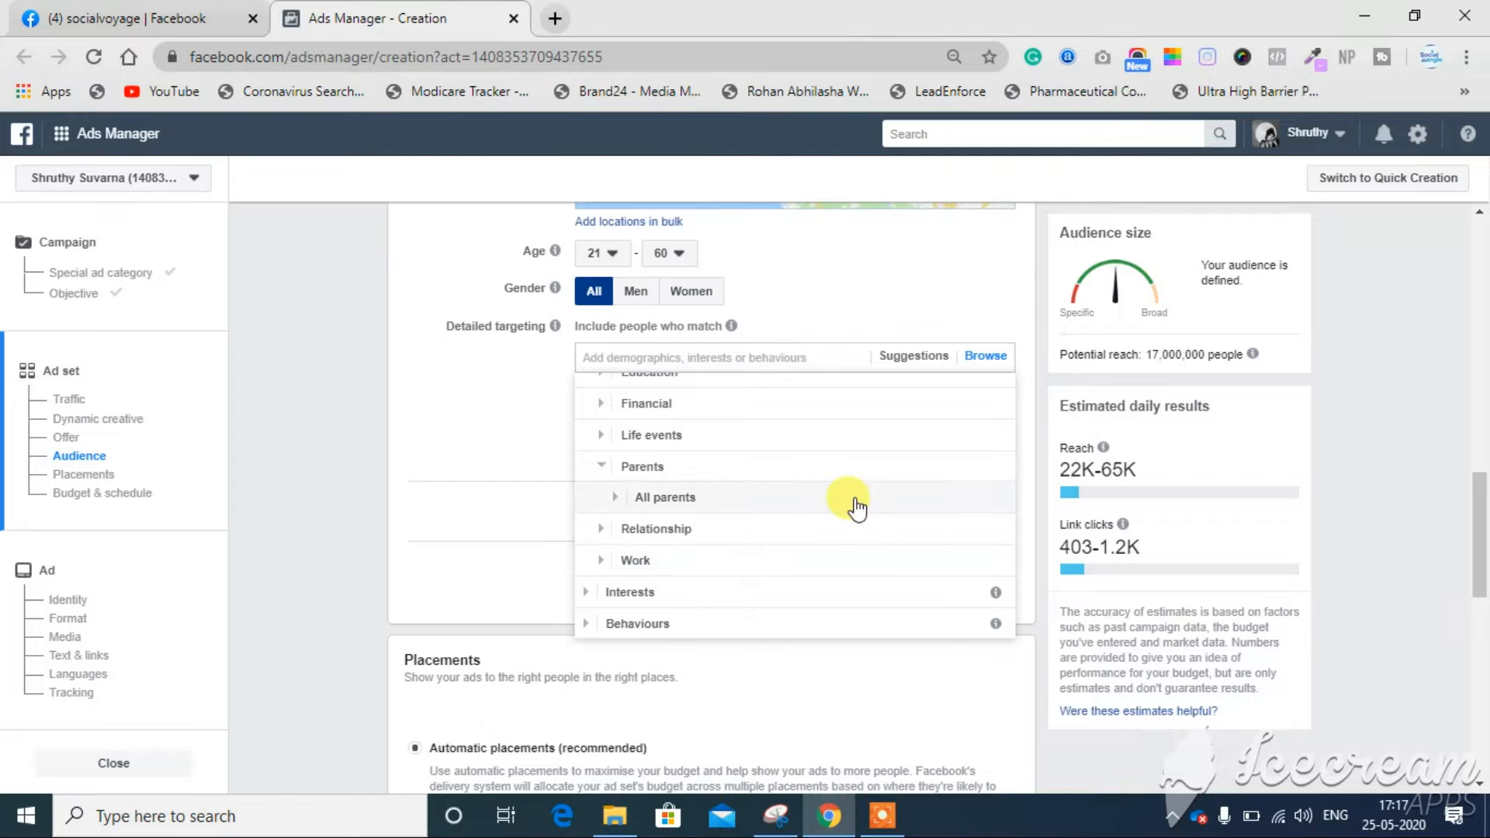
# Step: Examine the Interests categories available for detailed targeting, such as food and drink or fitness and wellness
pyautogui.scroll(-3, 892, 422)
pyautogui.scroll(1, 613, 423)
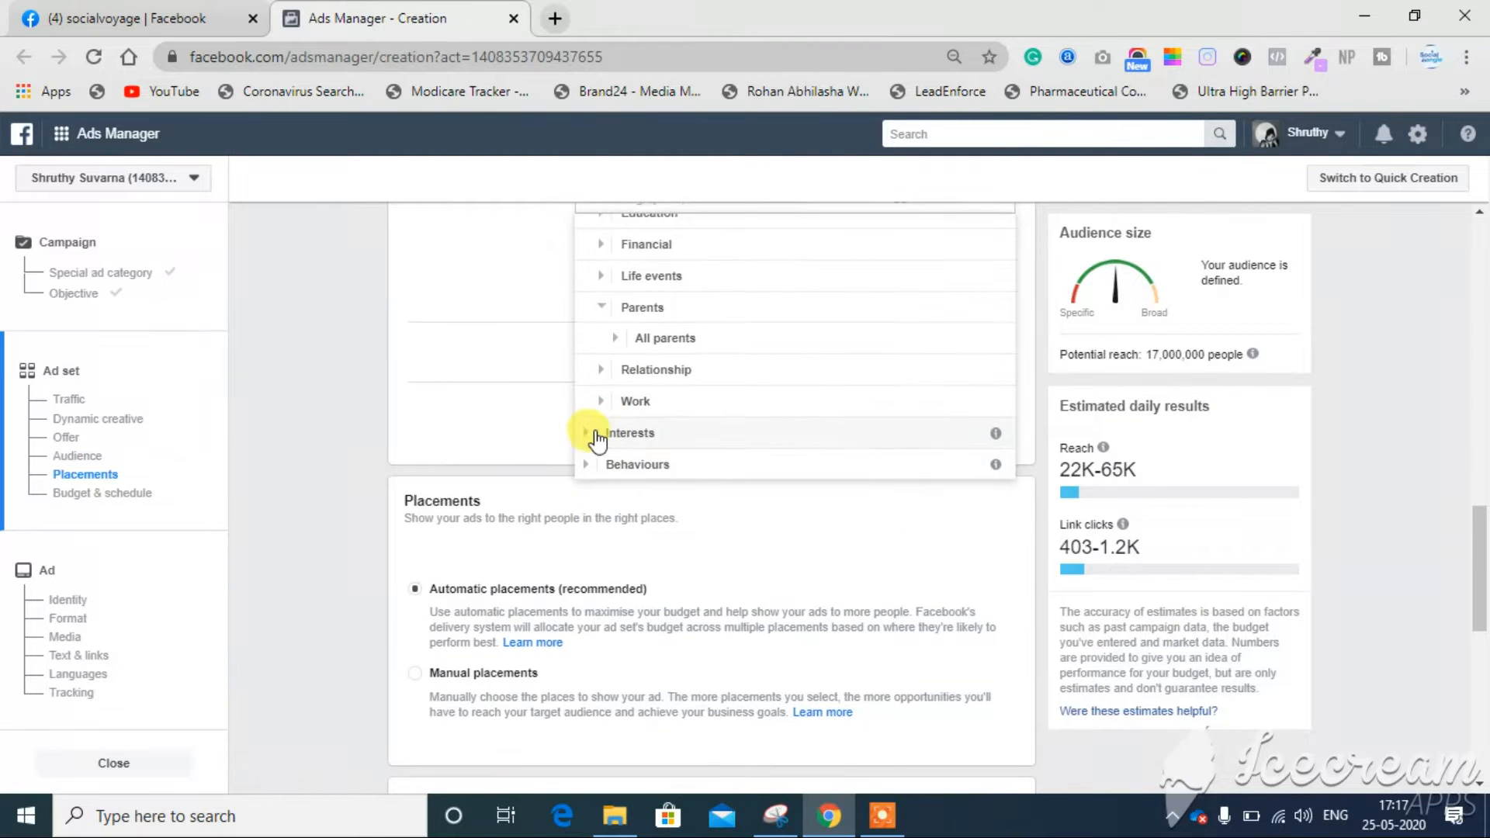
pyautogui.click(594, 432)
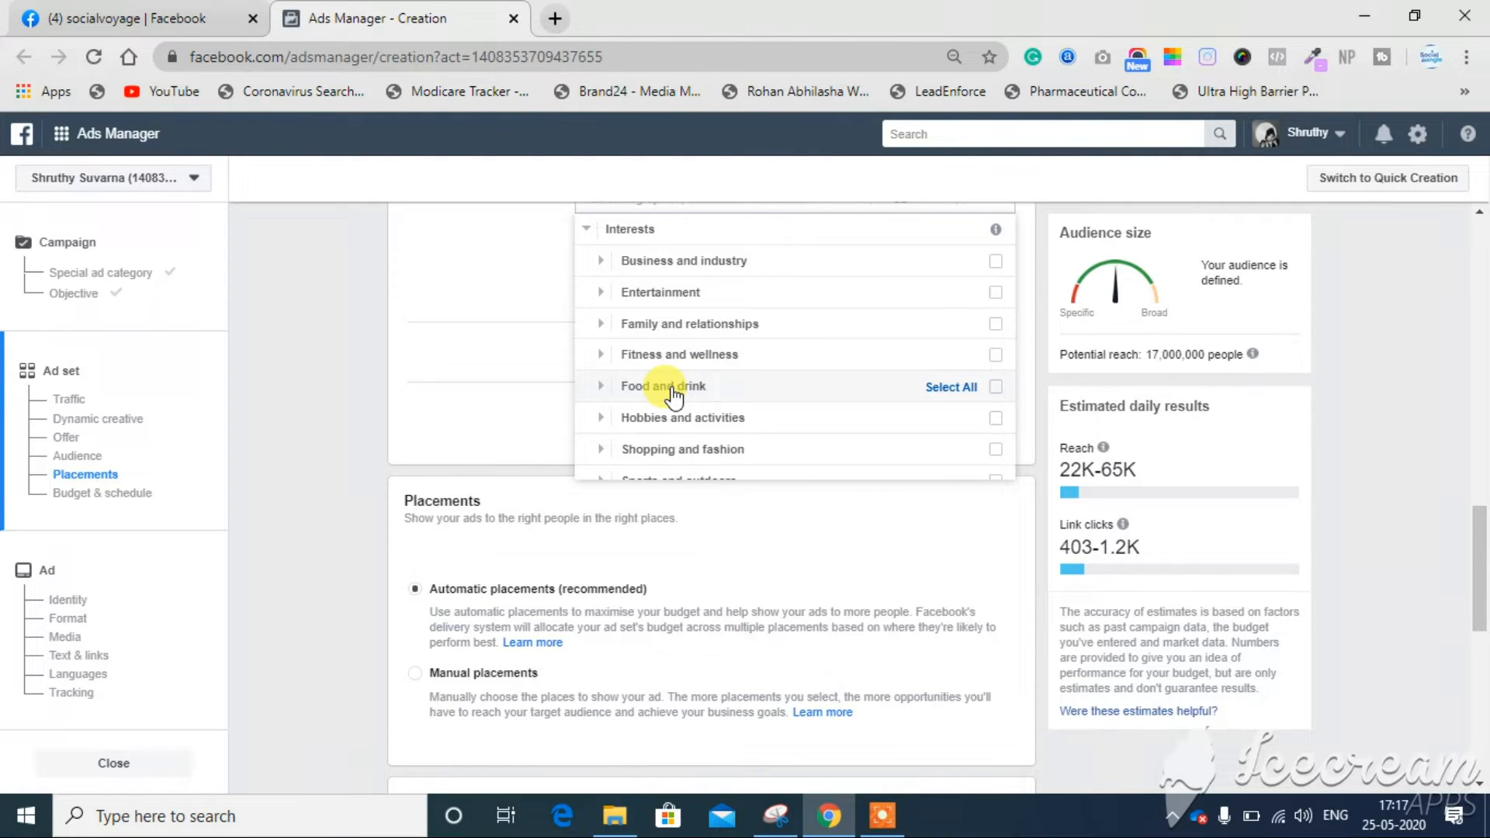
pyautogui.click(589, 233)
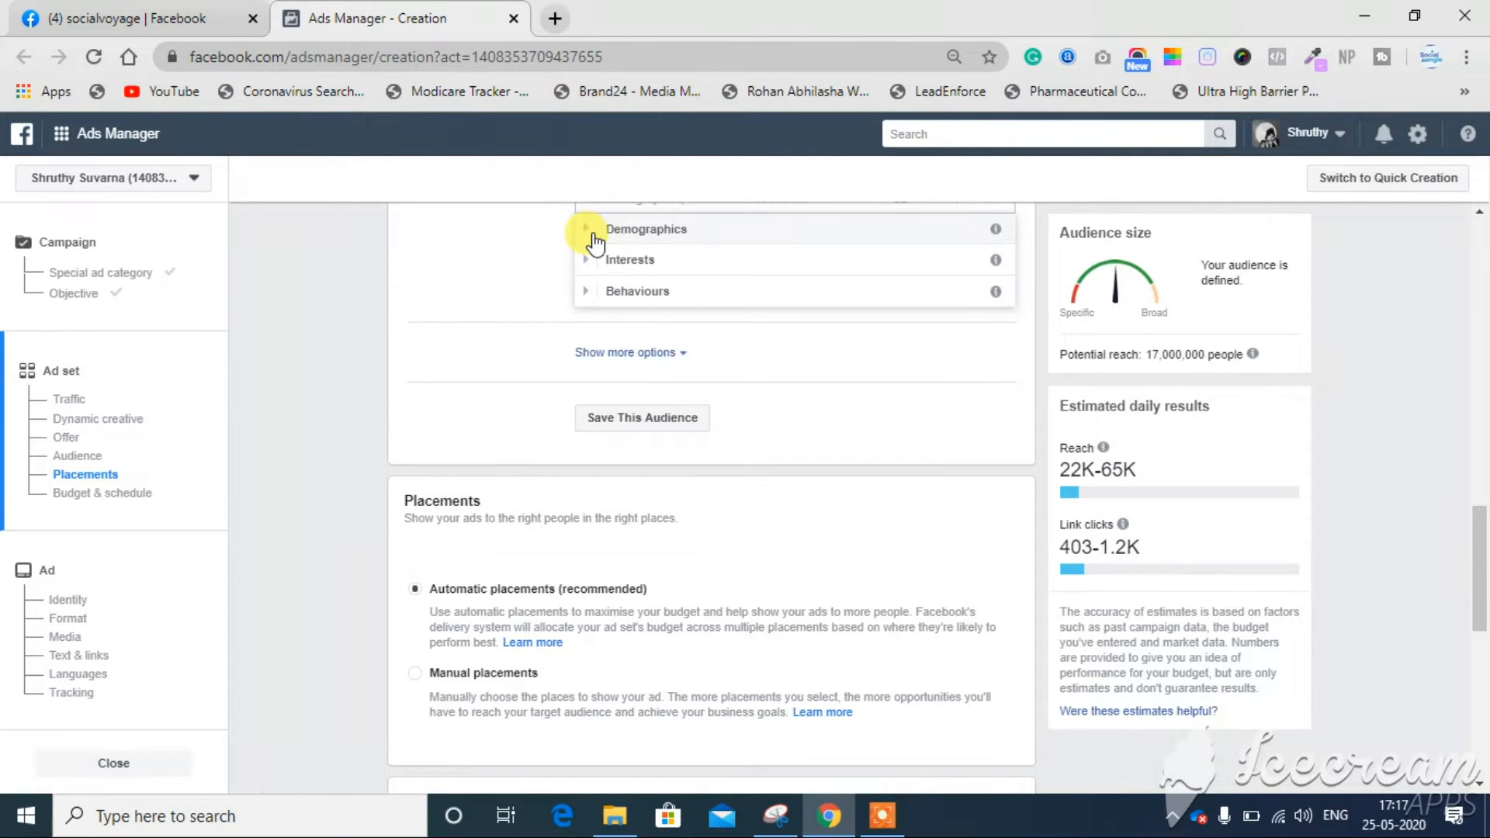
# Step: Examine the Behaviours targeting categories, including the Digital activities options, and close the category list without selecting any
pyautogui.click(587, 294)
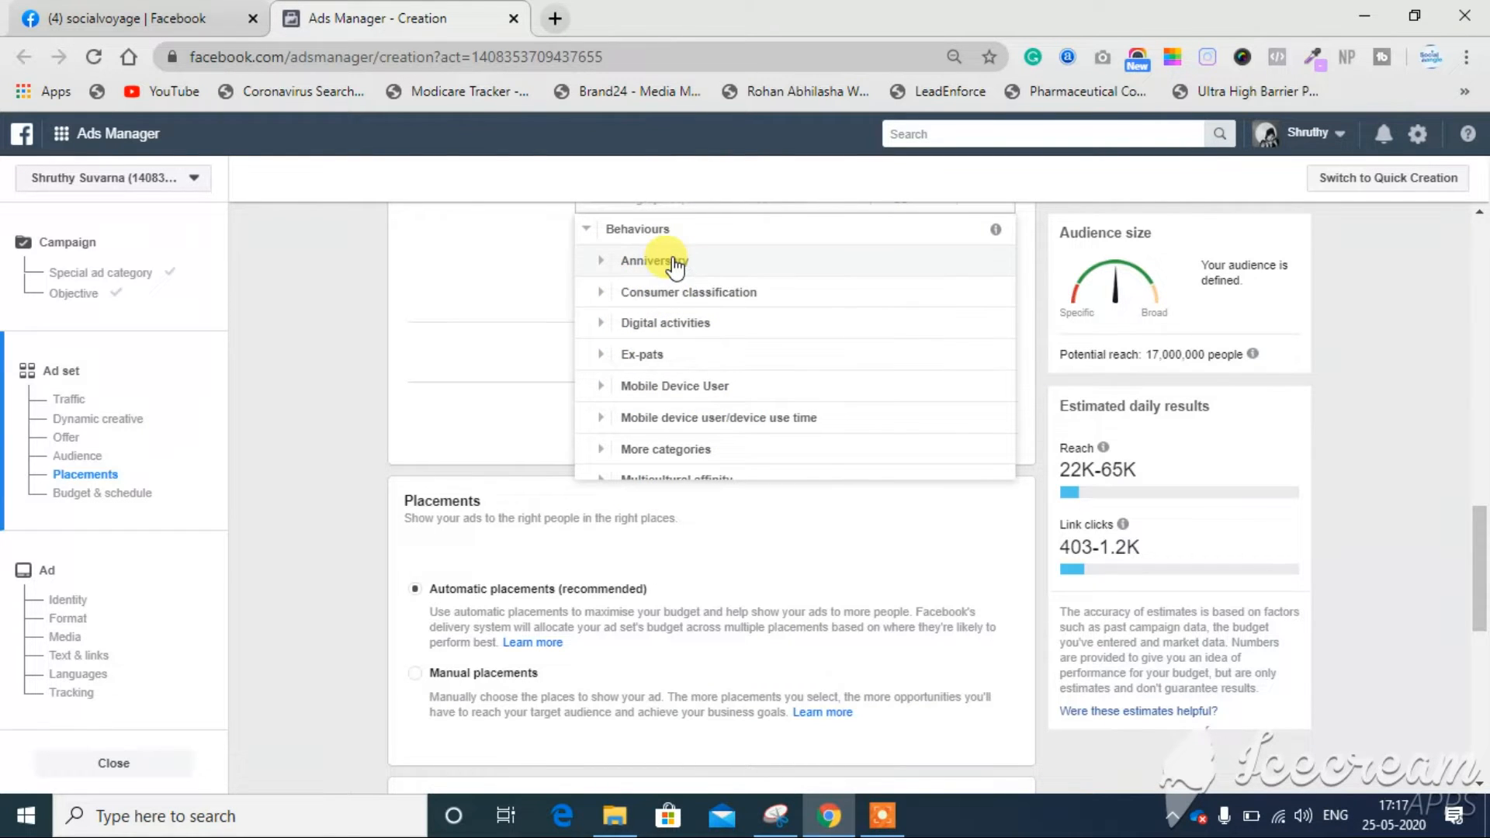
pyautogui.click(588, 323)
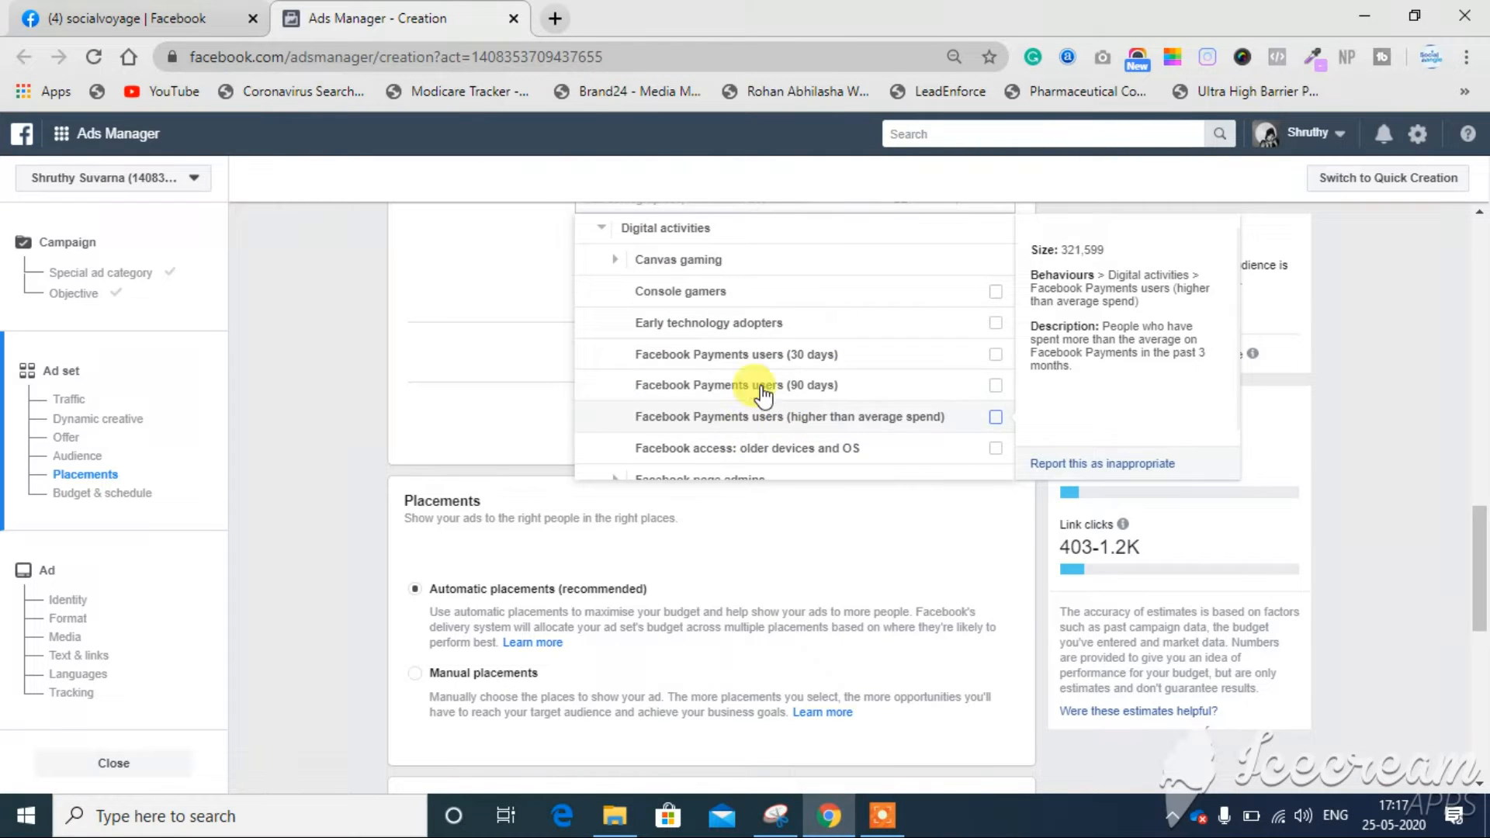
pyautogui.scroll(-3, 768, 373)
pyautogui.scroll(-2, 772, 356)
pyautogui.scroll(5, 771, 356)
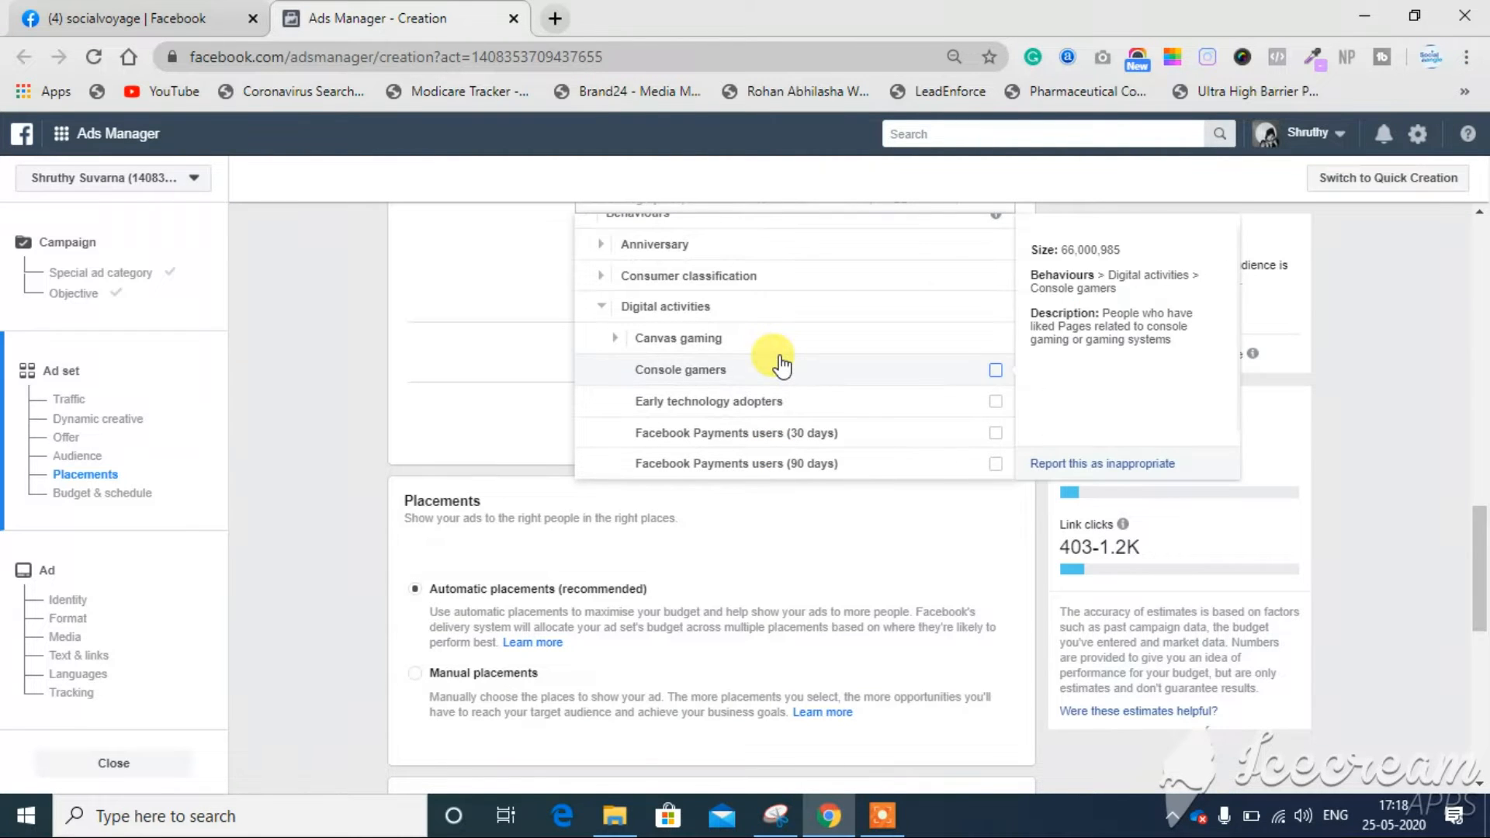
pyautogui.click(599, 307)
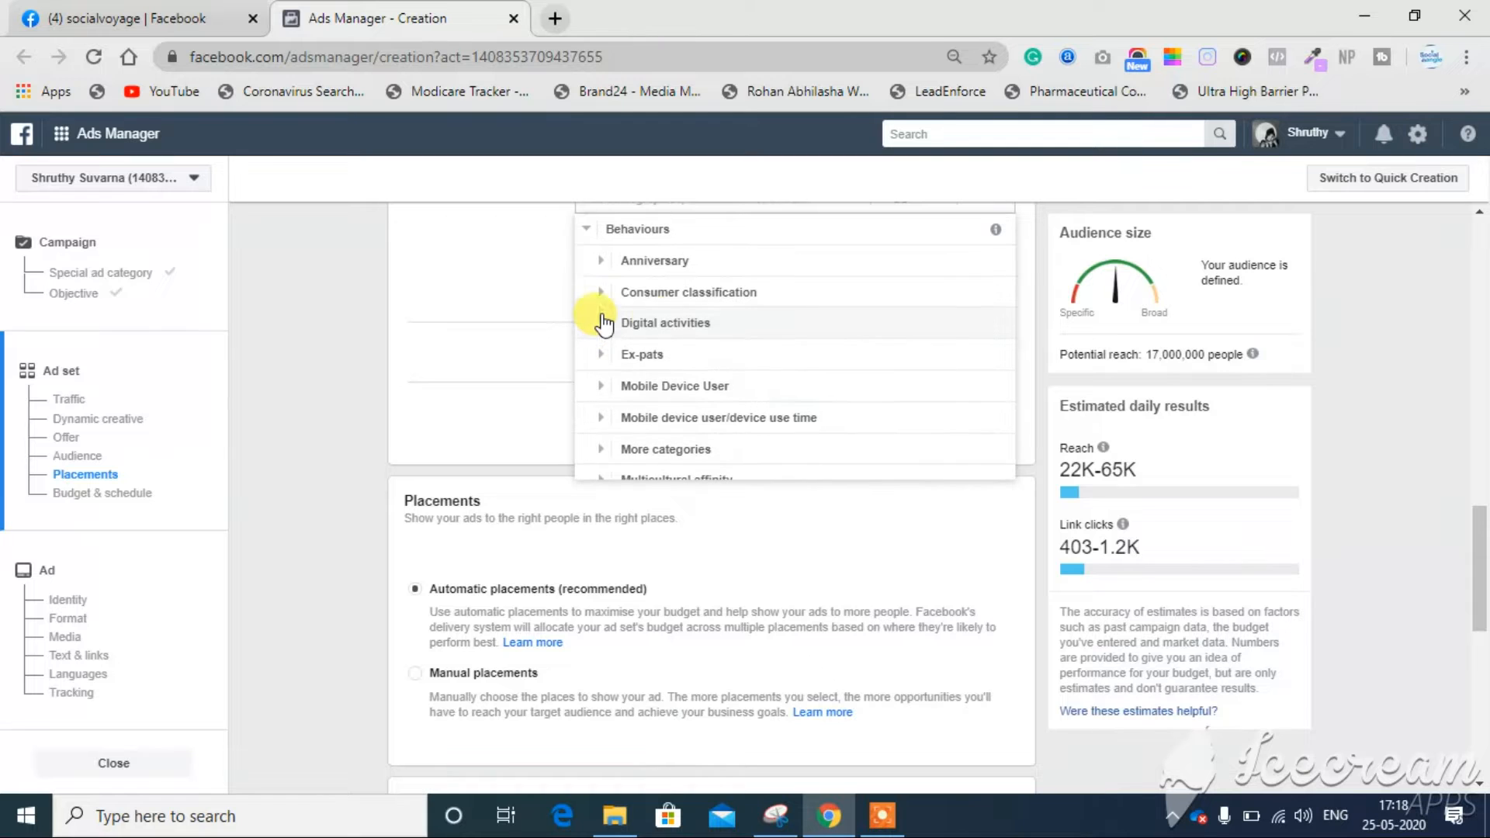
pyautogui.scroll(-3, 652, 391)
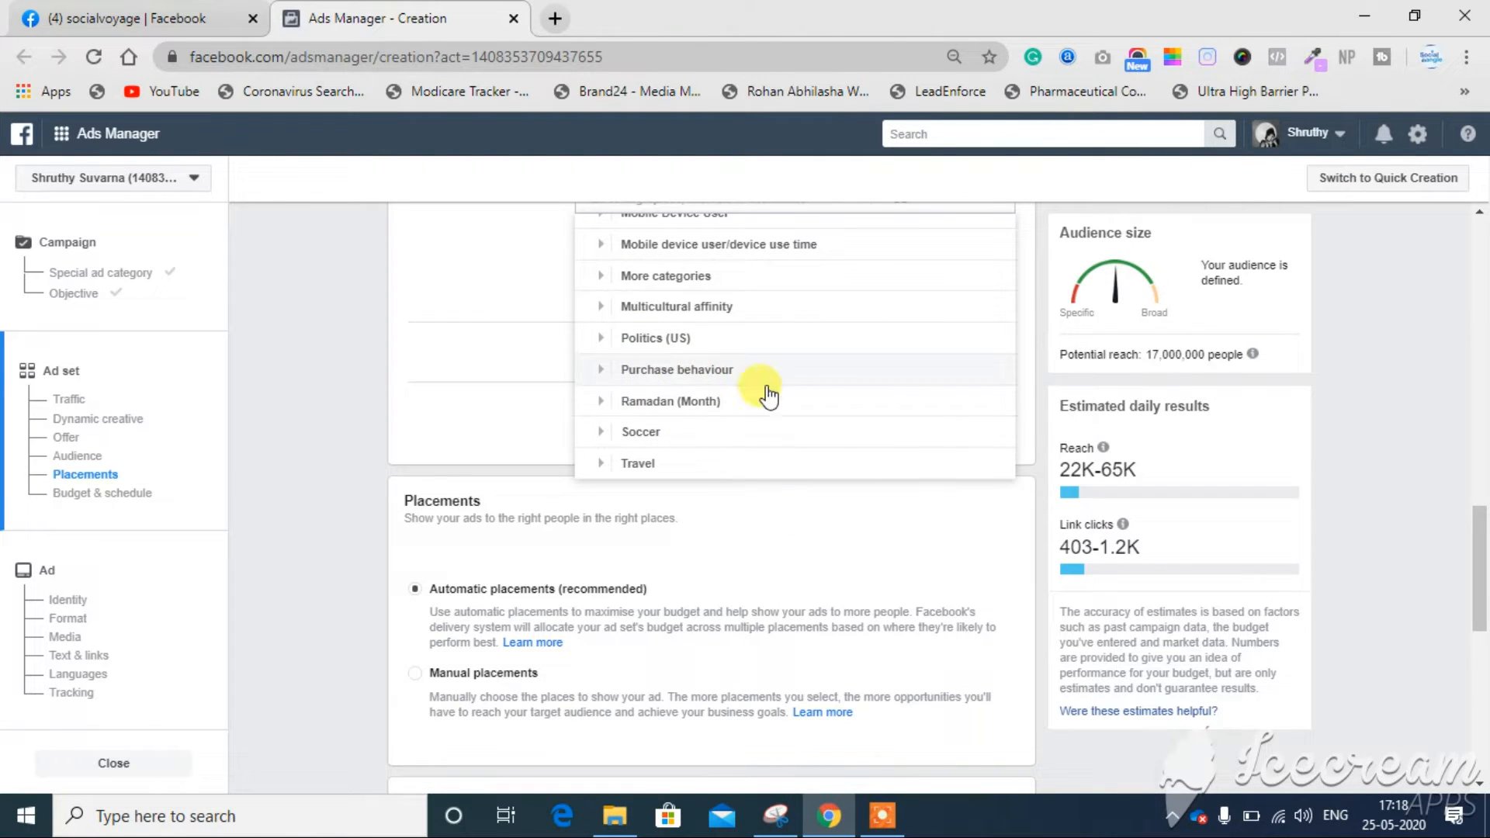
pyautogui.scroll(3, 725, 419)
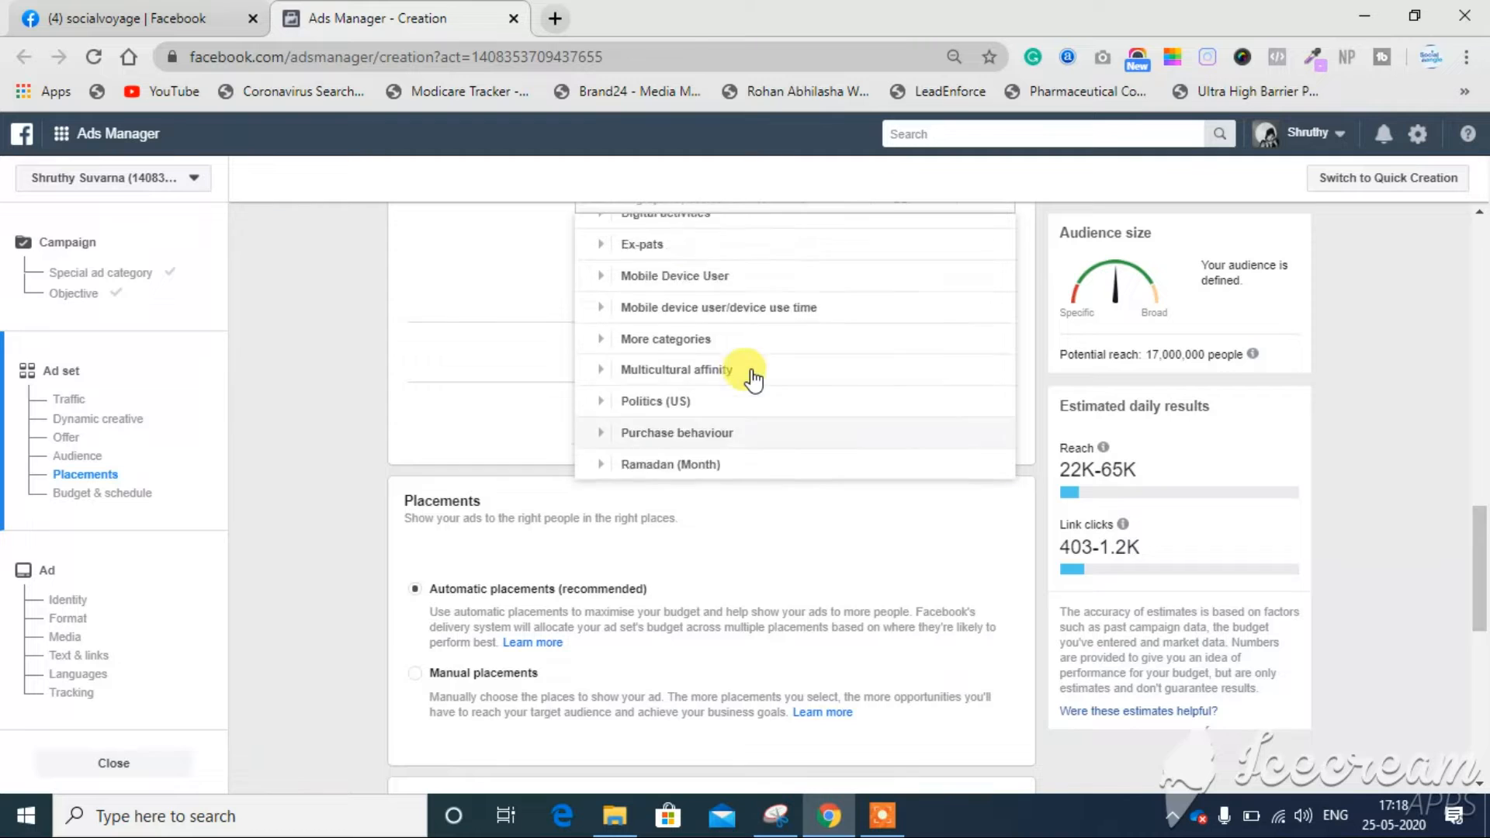
pyautogui.click(591, 292)
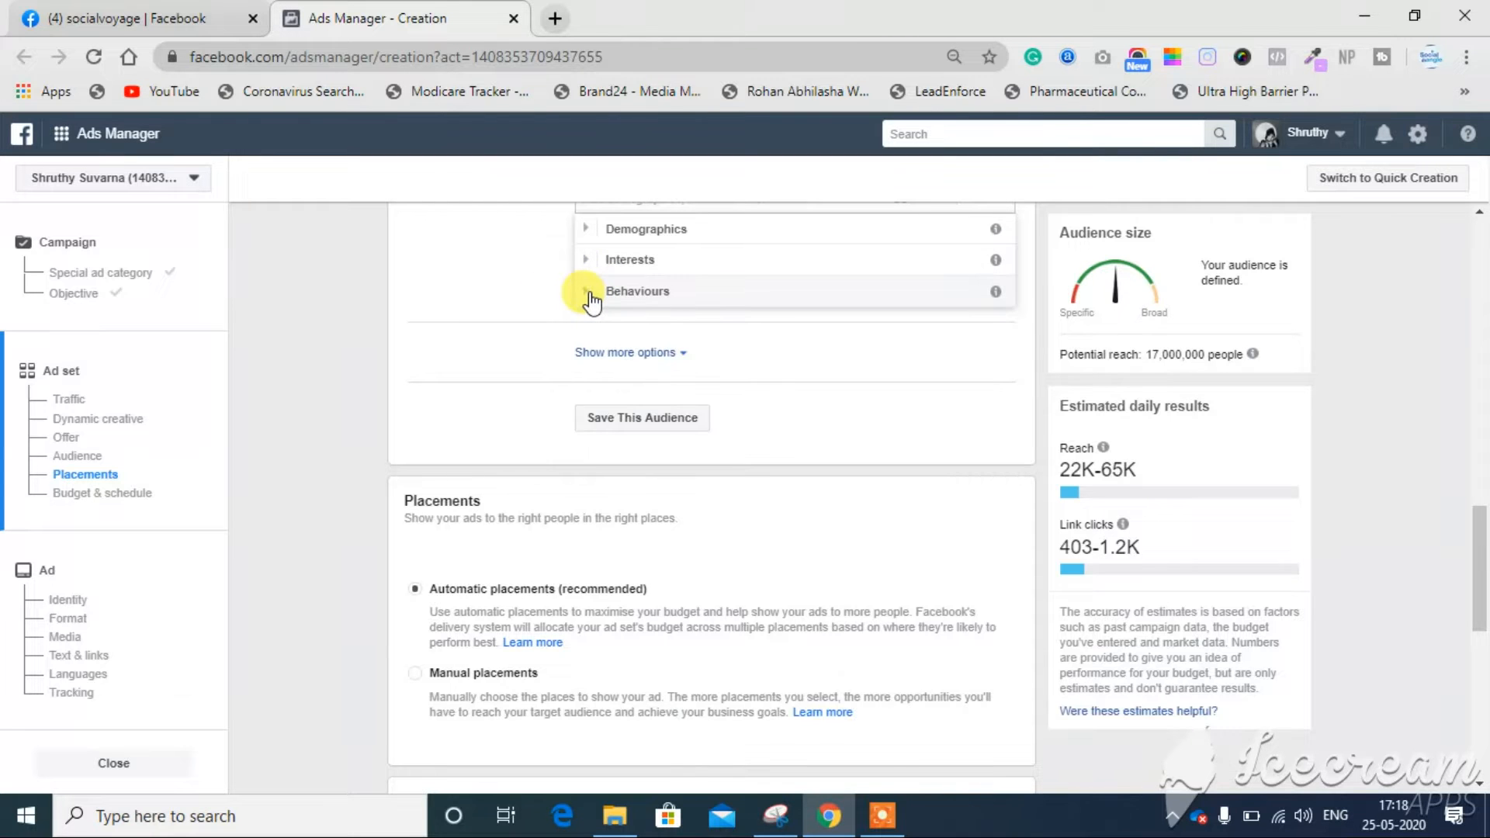
pyautogui.click(865, 400)
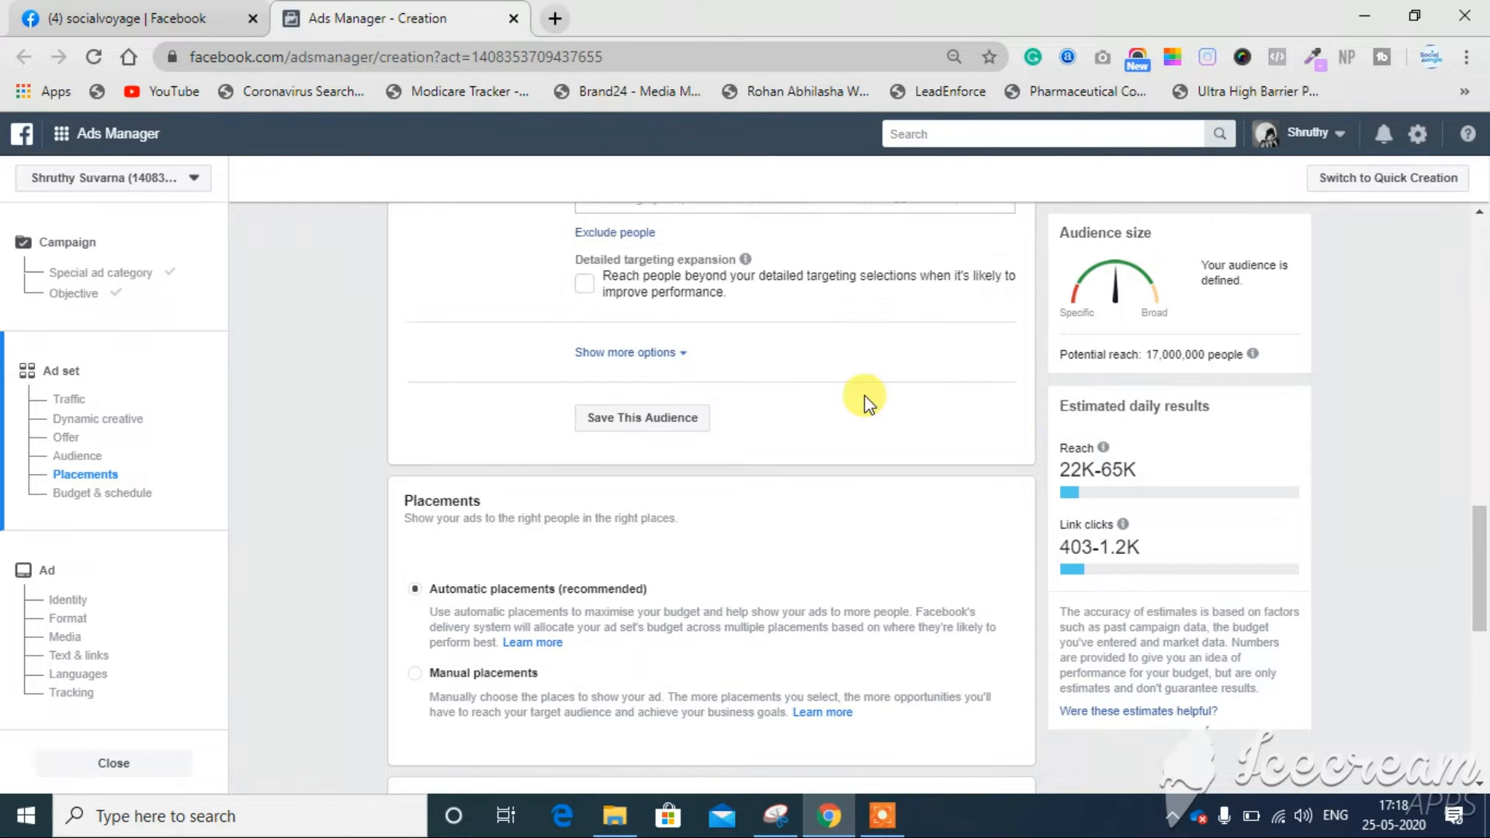
# Step: Review the audience's detailed targeting expansion option and the ad set's placement options
pyautogui.scroll(2, 552, 326)
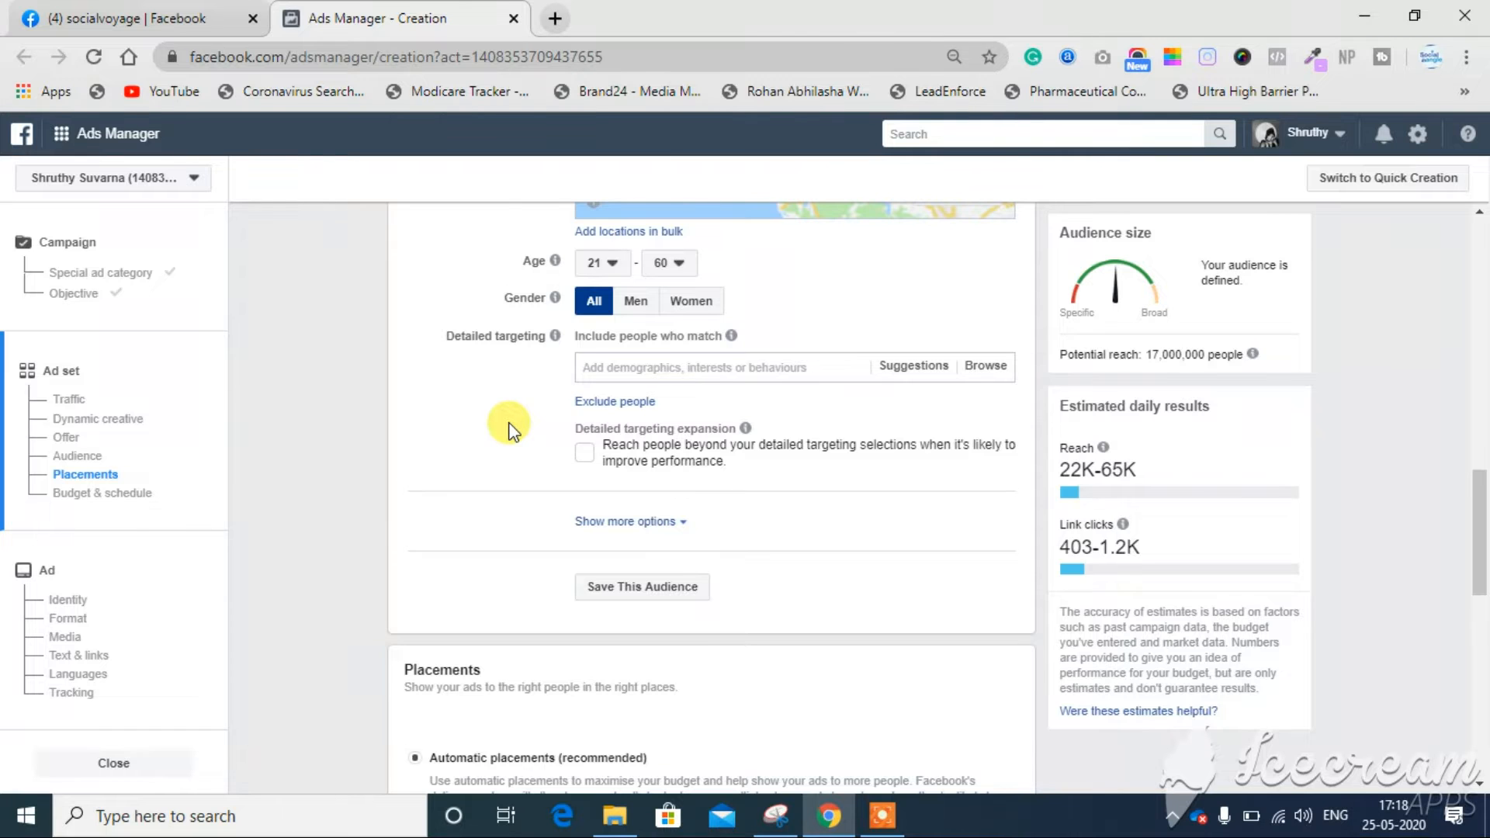
pyautogui.scroll(-1, 510, 429)
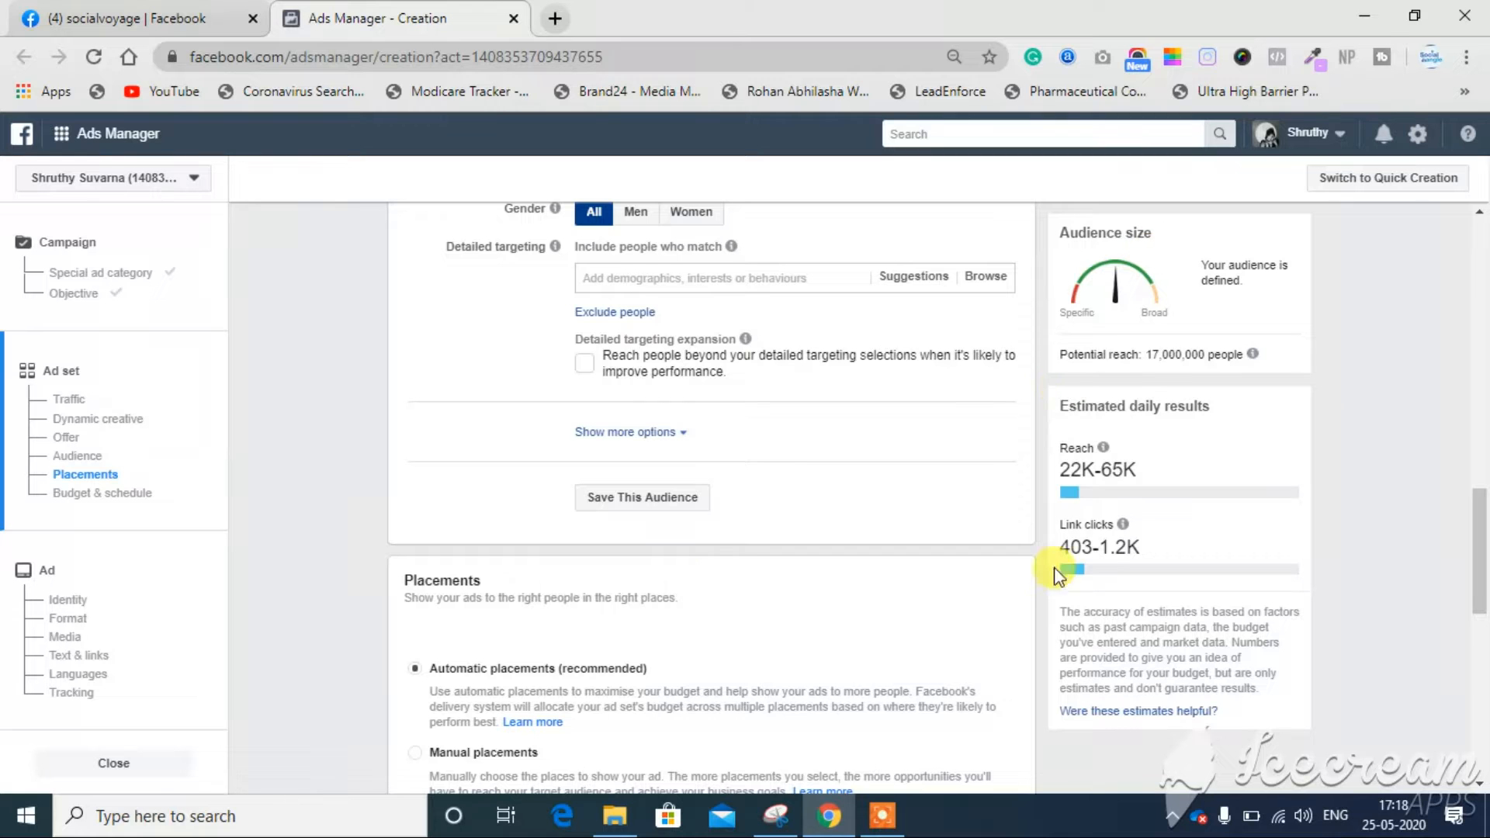
pyautogui.click(585, 365)
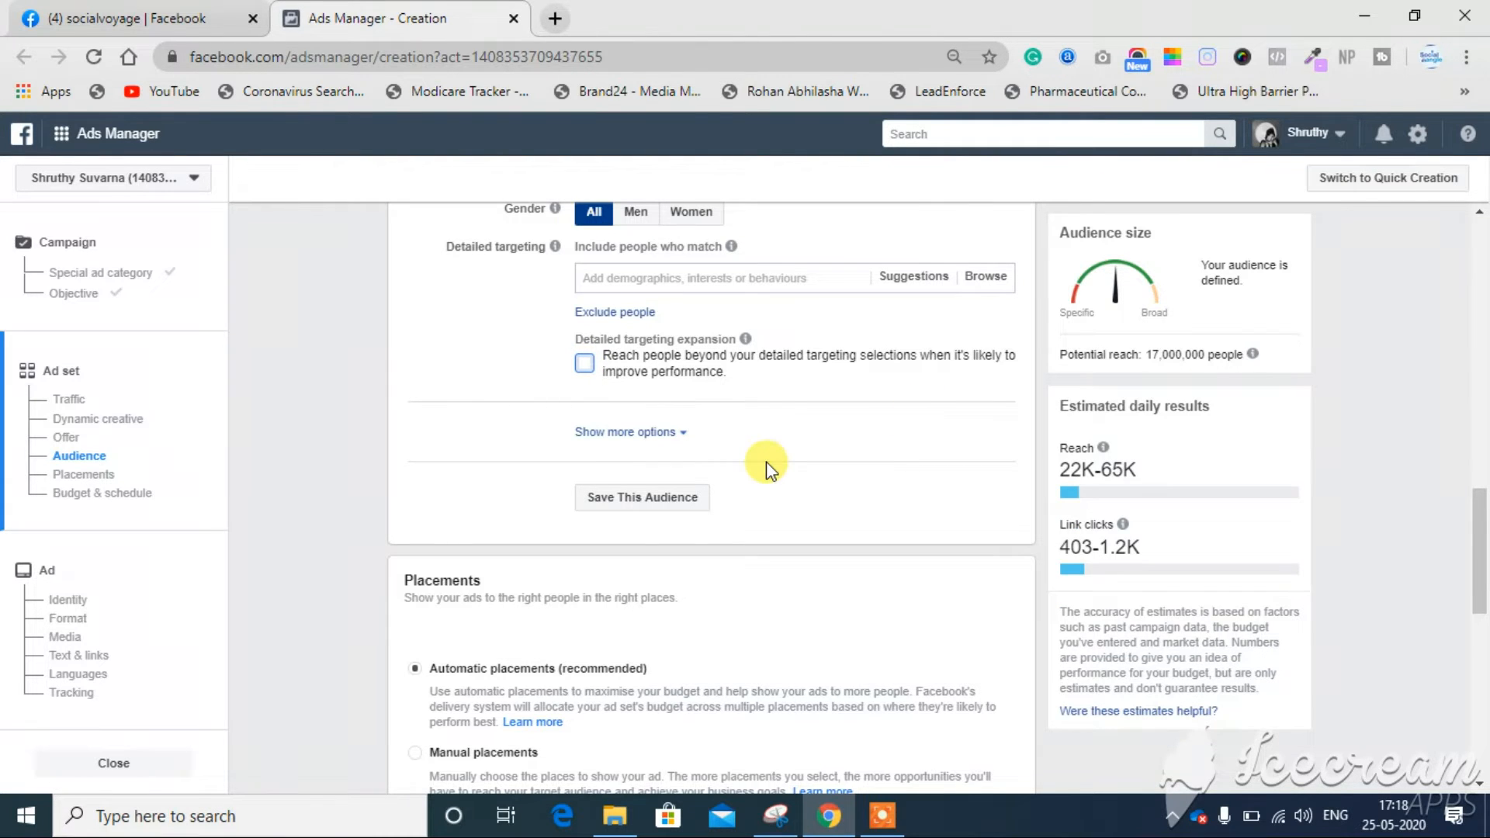
pyautogui.scroll(-3, 766, 466)
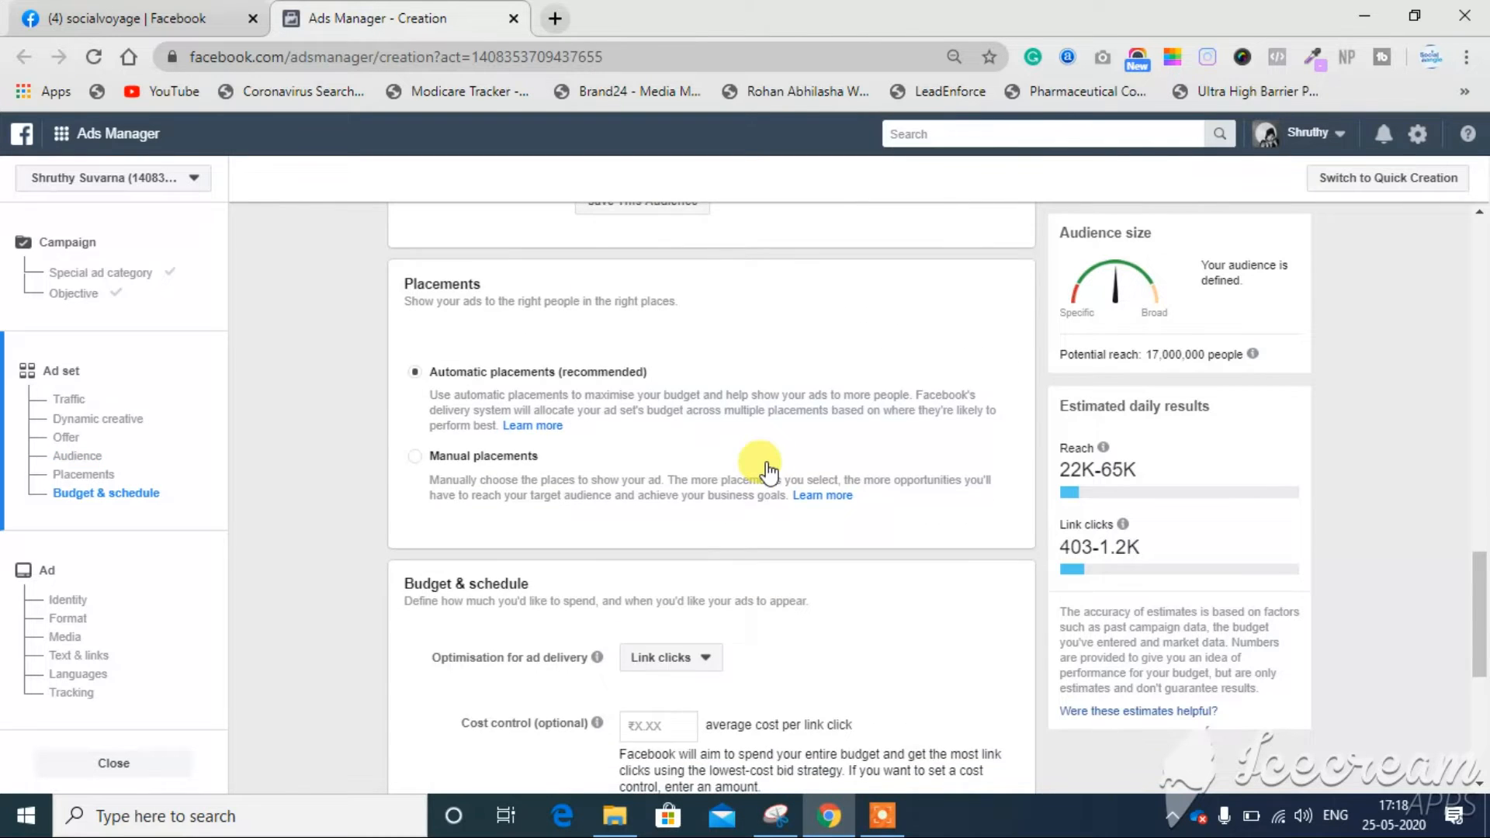
# Step: Switch the ad set to manual placements and review its device, platform and asset customisation options
pyautogui.scroll(2, 758, 463)
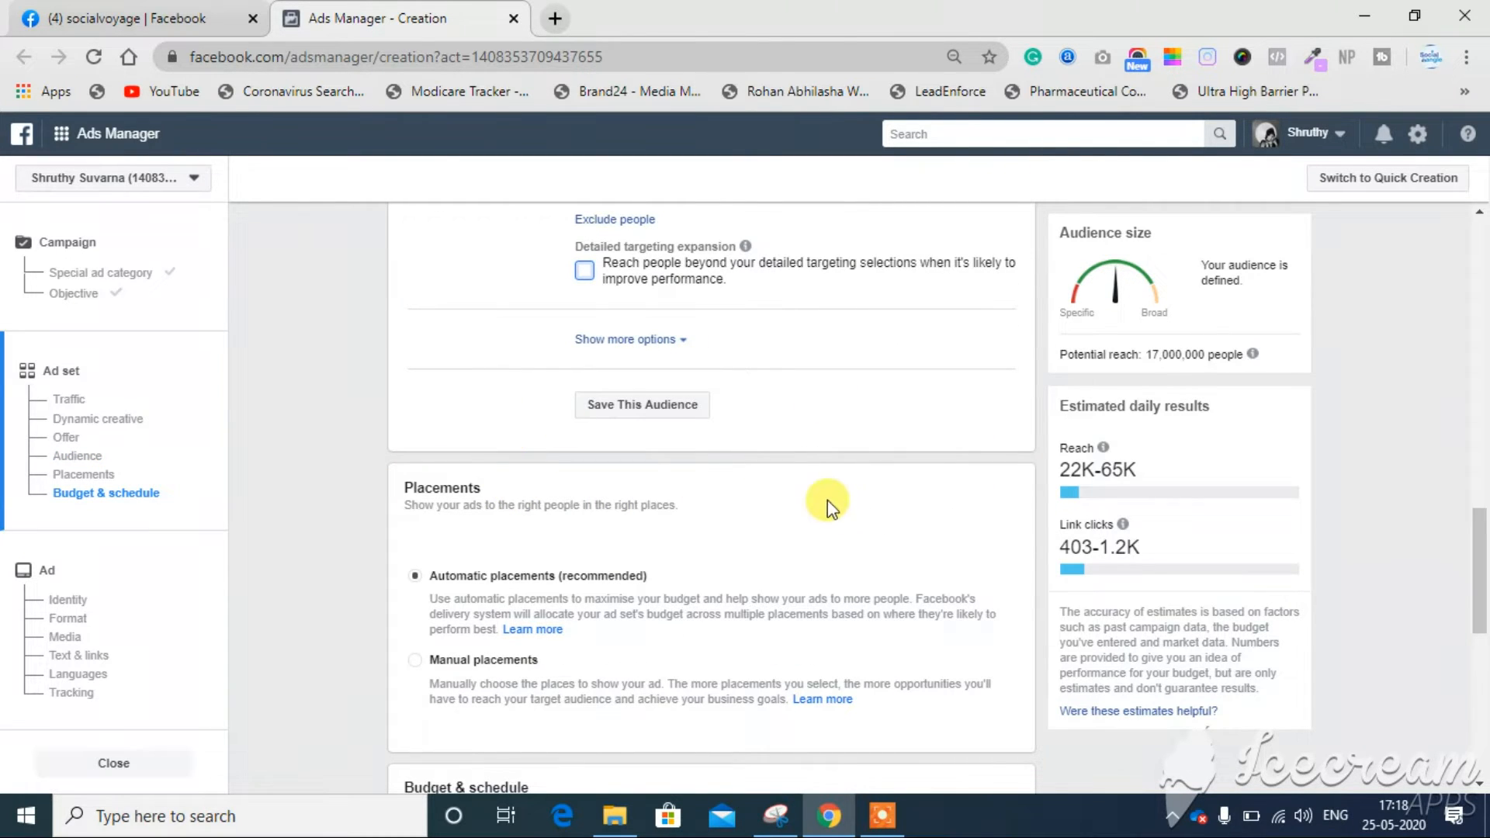
pyautogui.scroll(-5, 825, 500)
pyautogui.scroll(3, 827, 512)
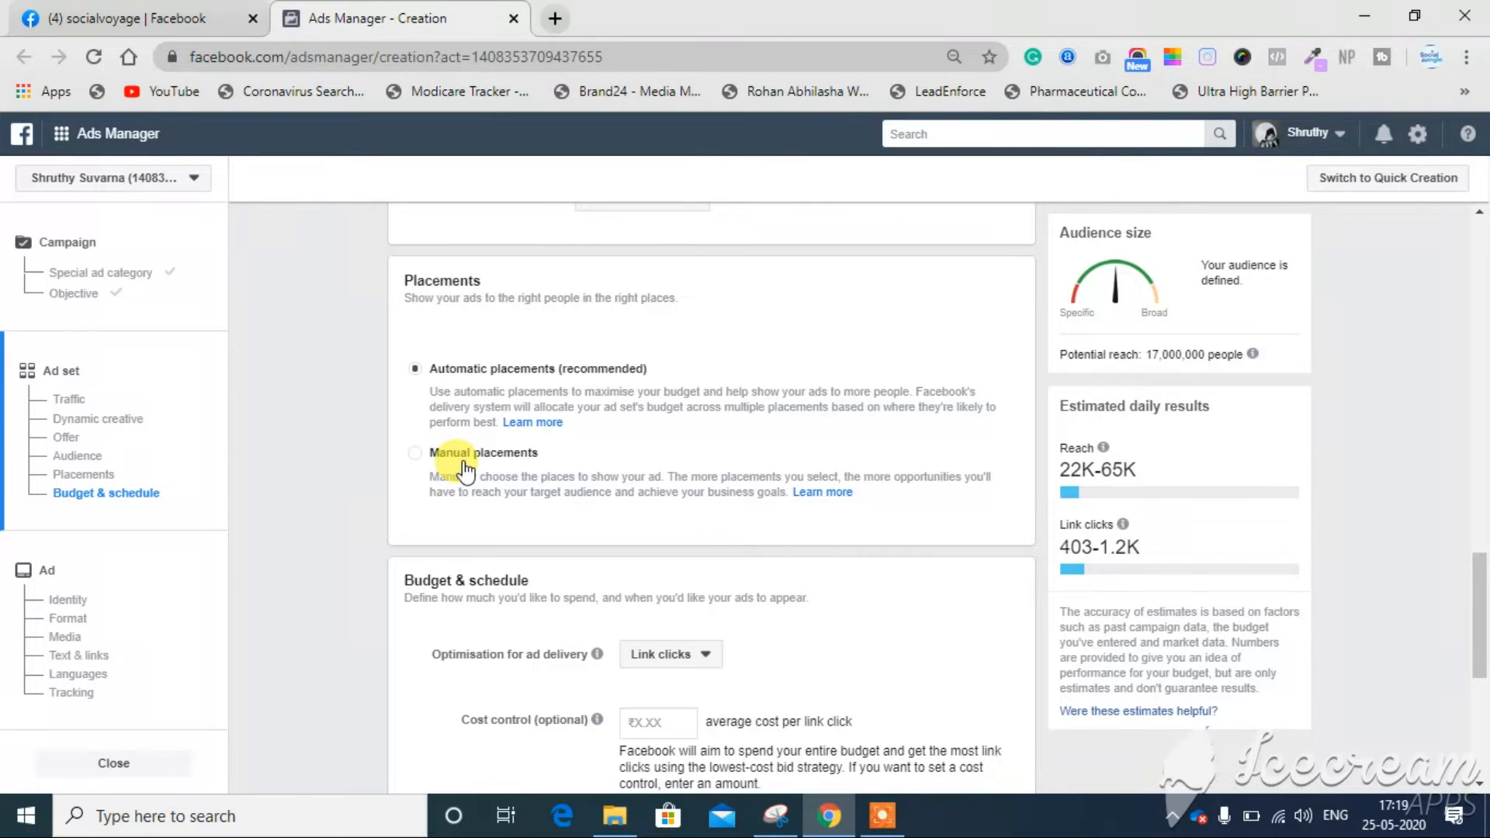
pyautogui.click(433, 456)
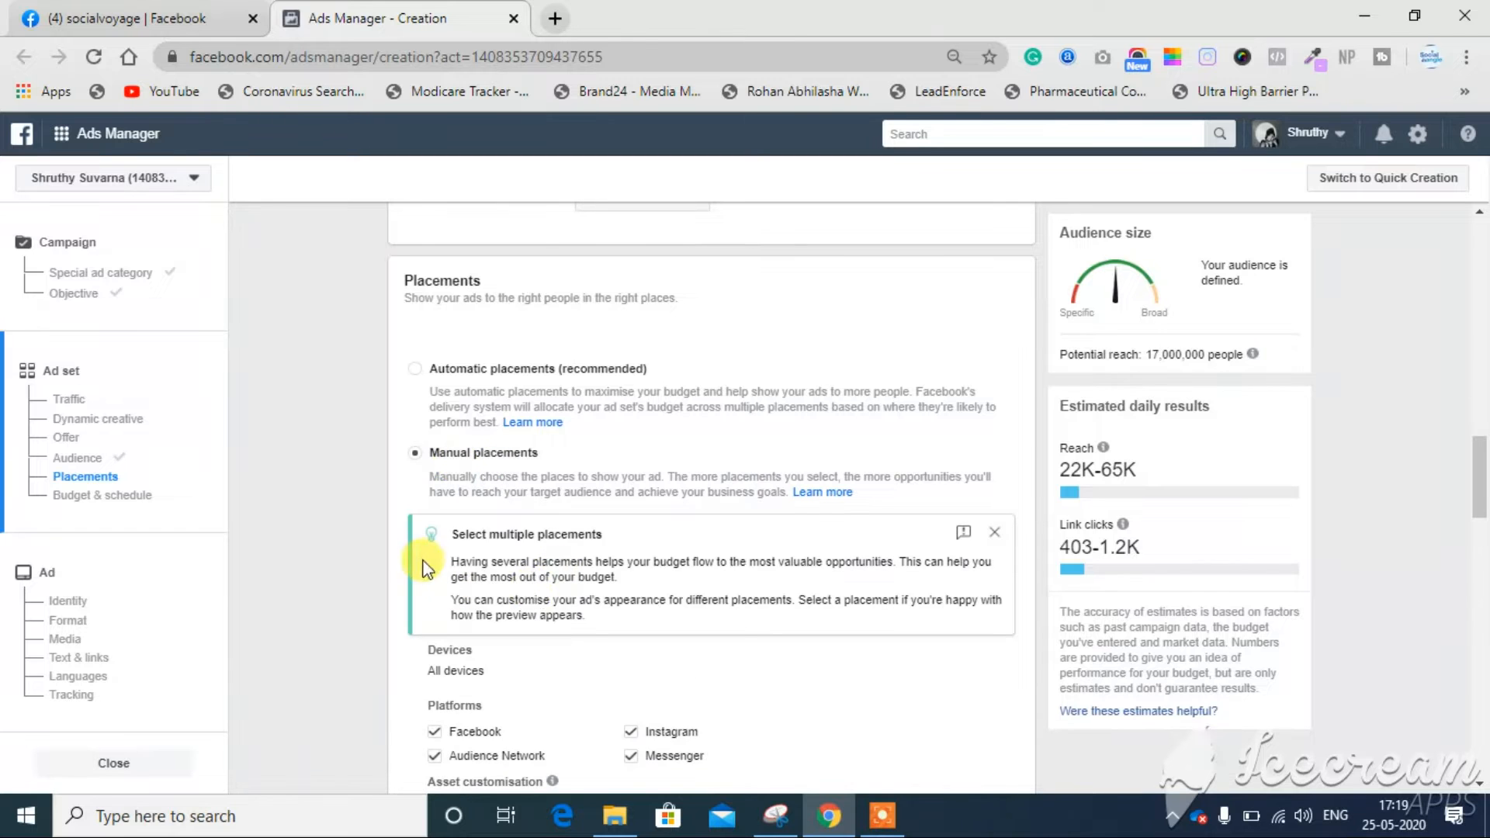
pyautogui.scroll(-5, 702, 568)
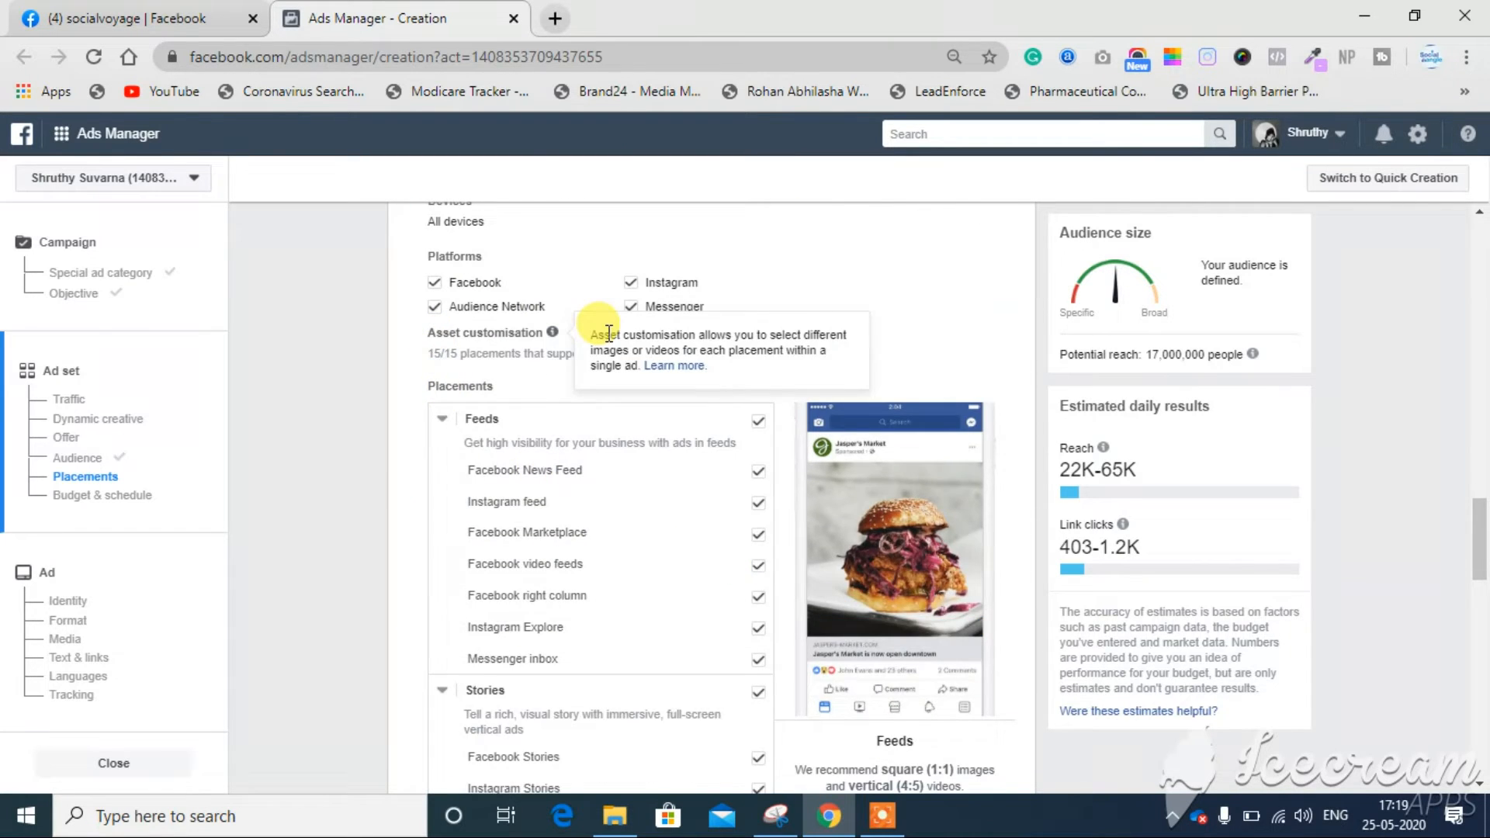
pyautogui.scroll(2, 601, 330)
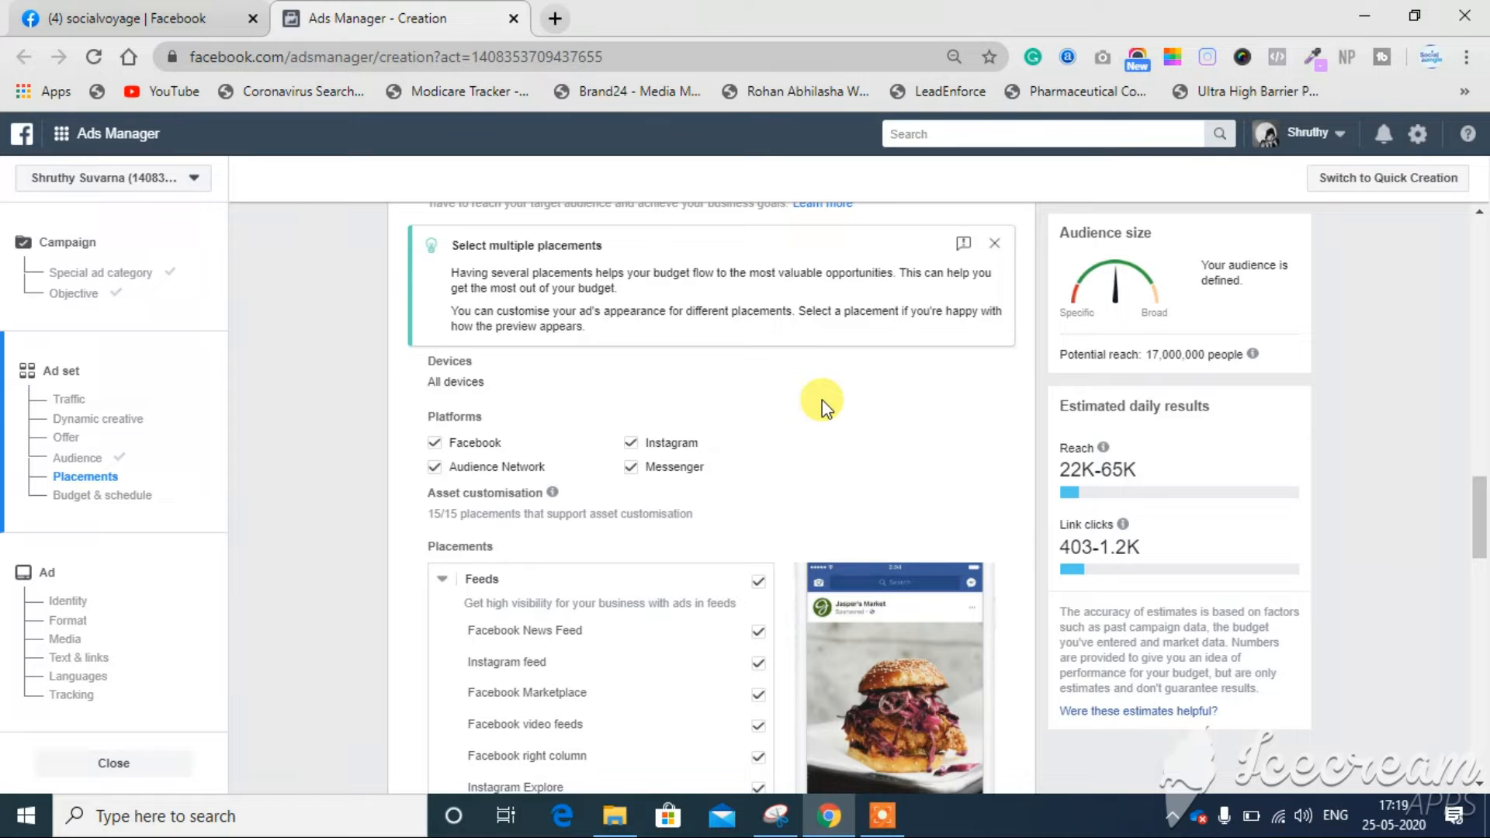
# Step: Limit the manual placements to mobile devices by removing Desktop from the device selection
pyautogui.moveTo(456, 390)
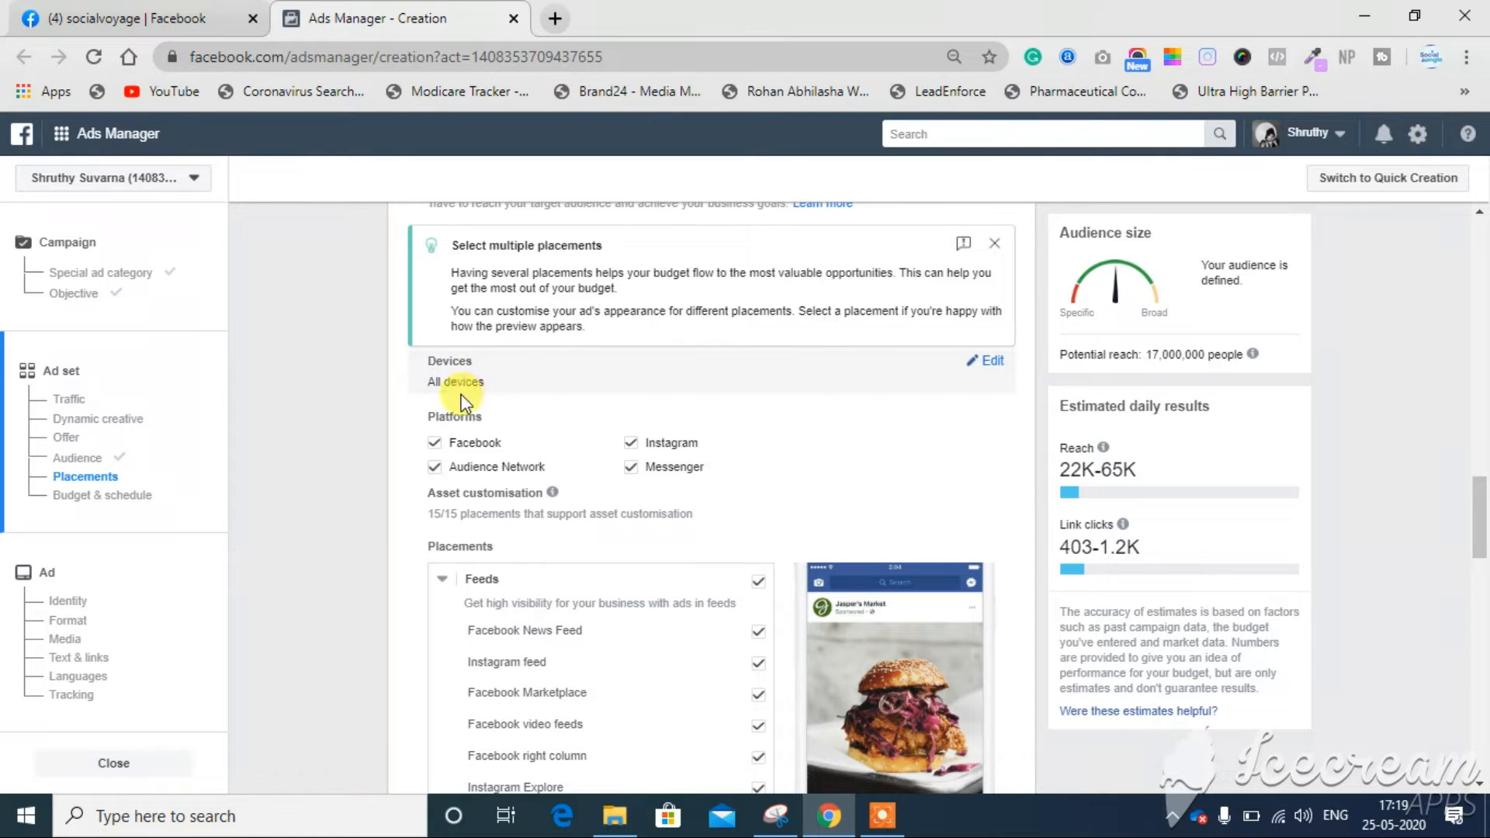
pyautogui.click(992, 363)
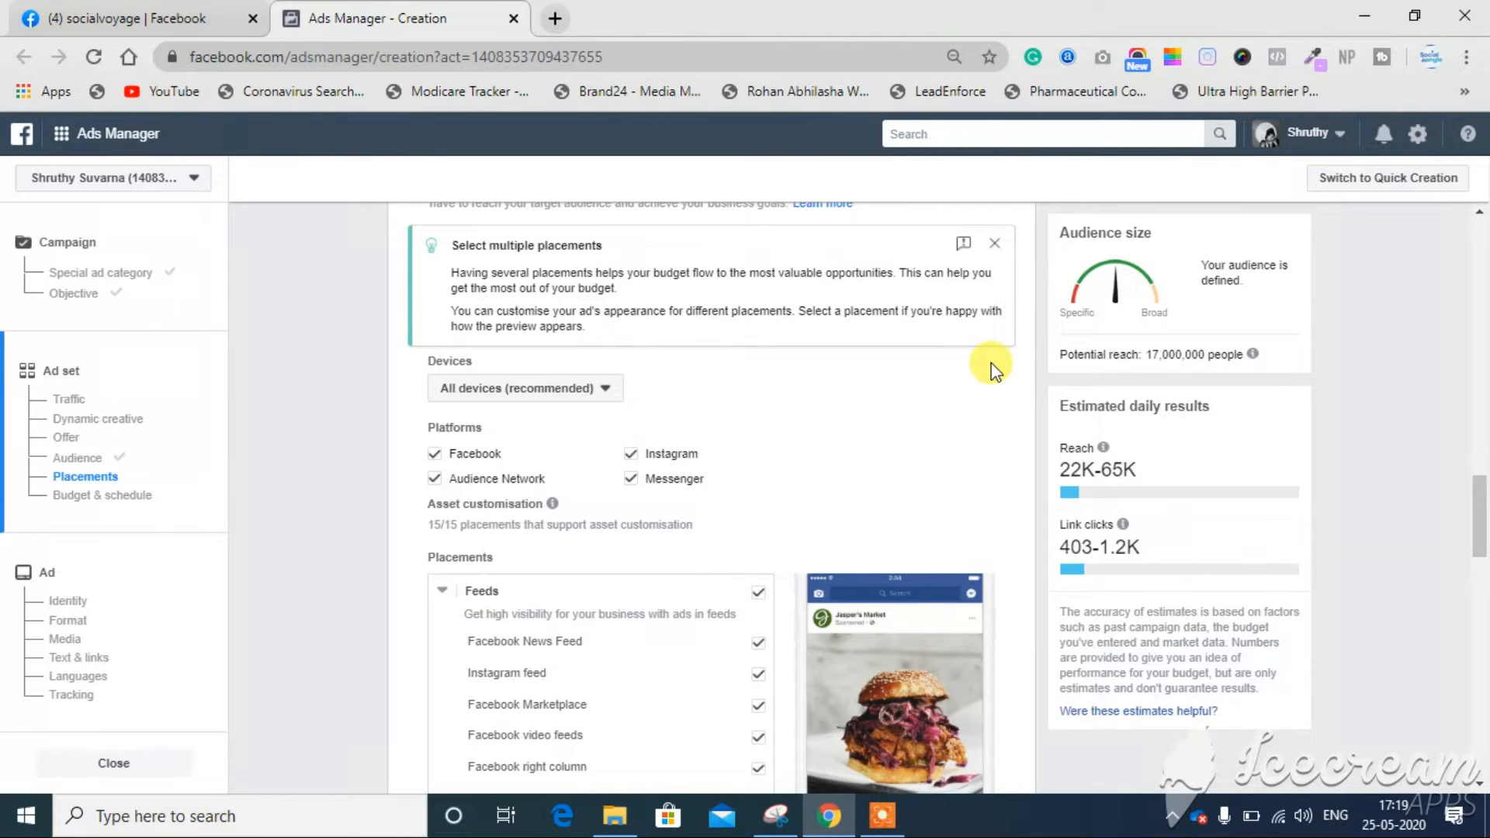
pyautogui.click(470, 389)
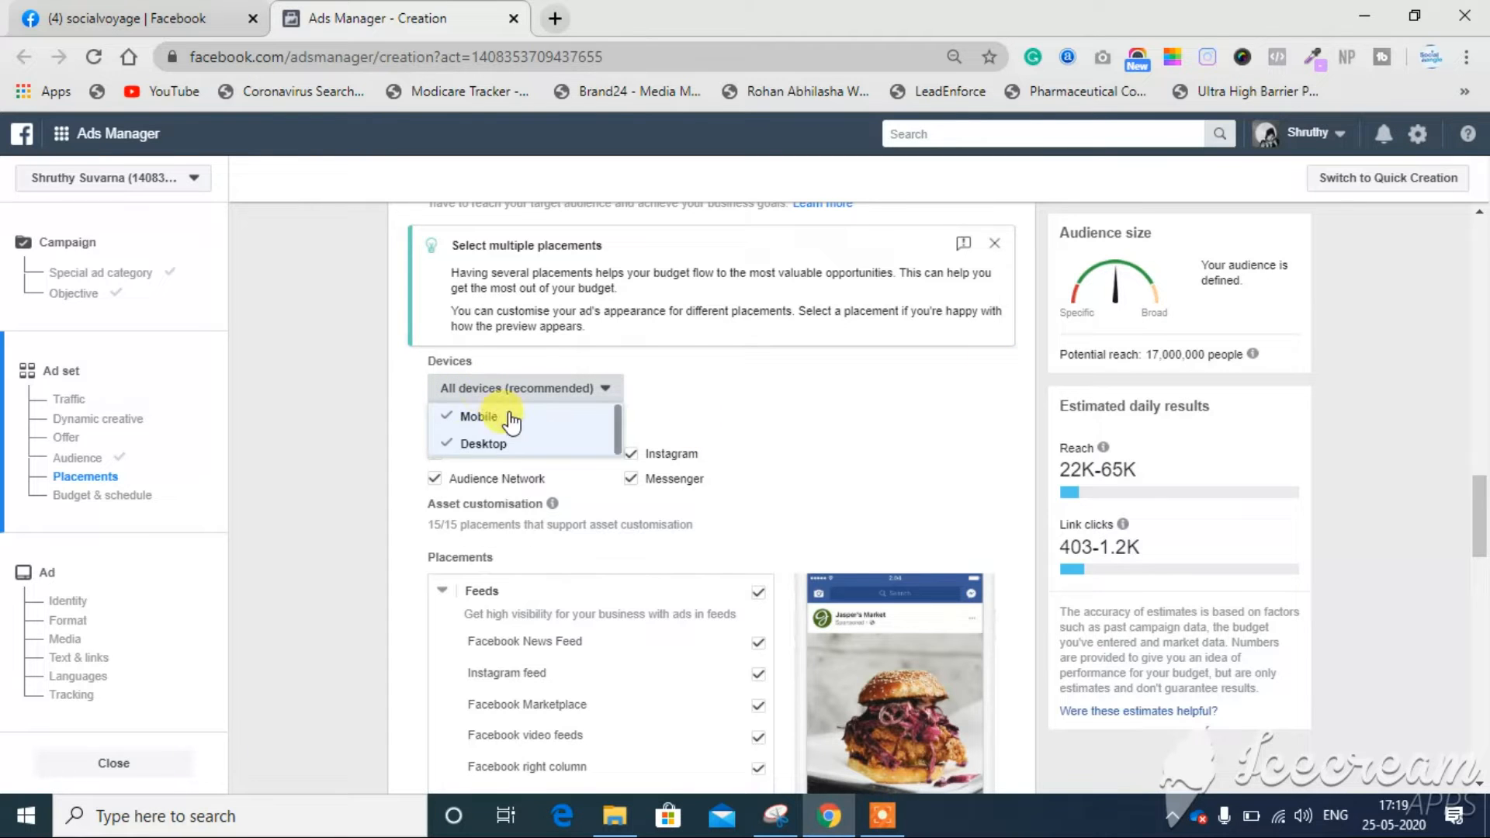
pyautogui.click(471, 446)
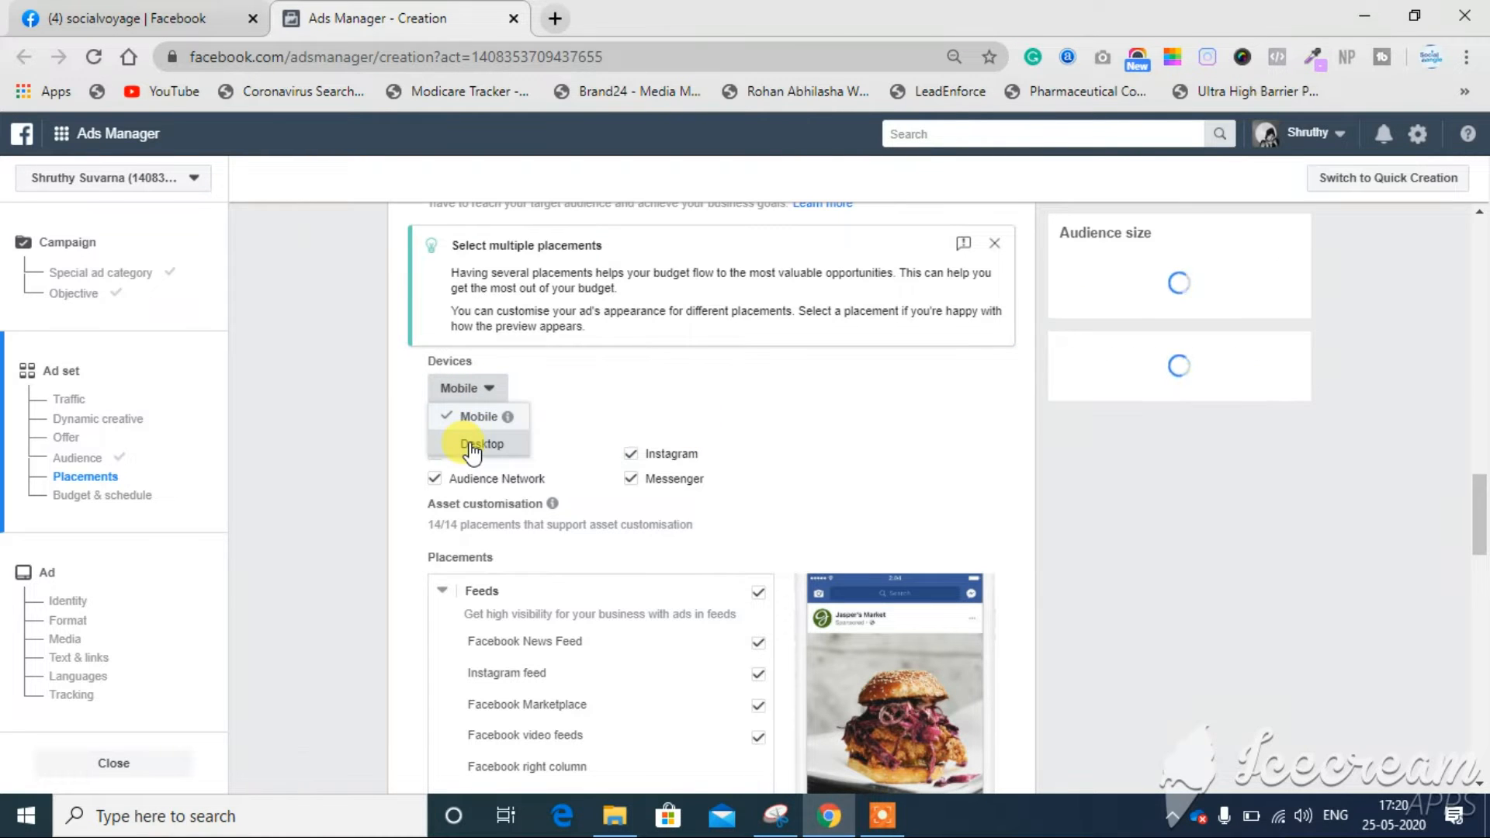
pyautogui.click(632, 389)
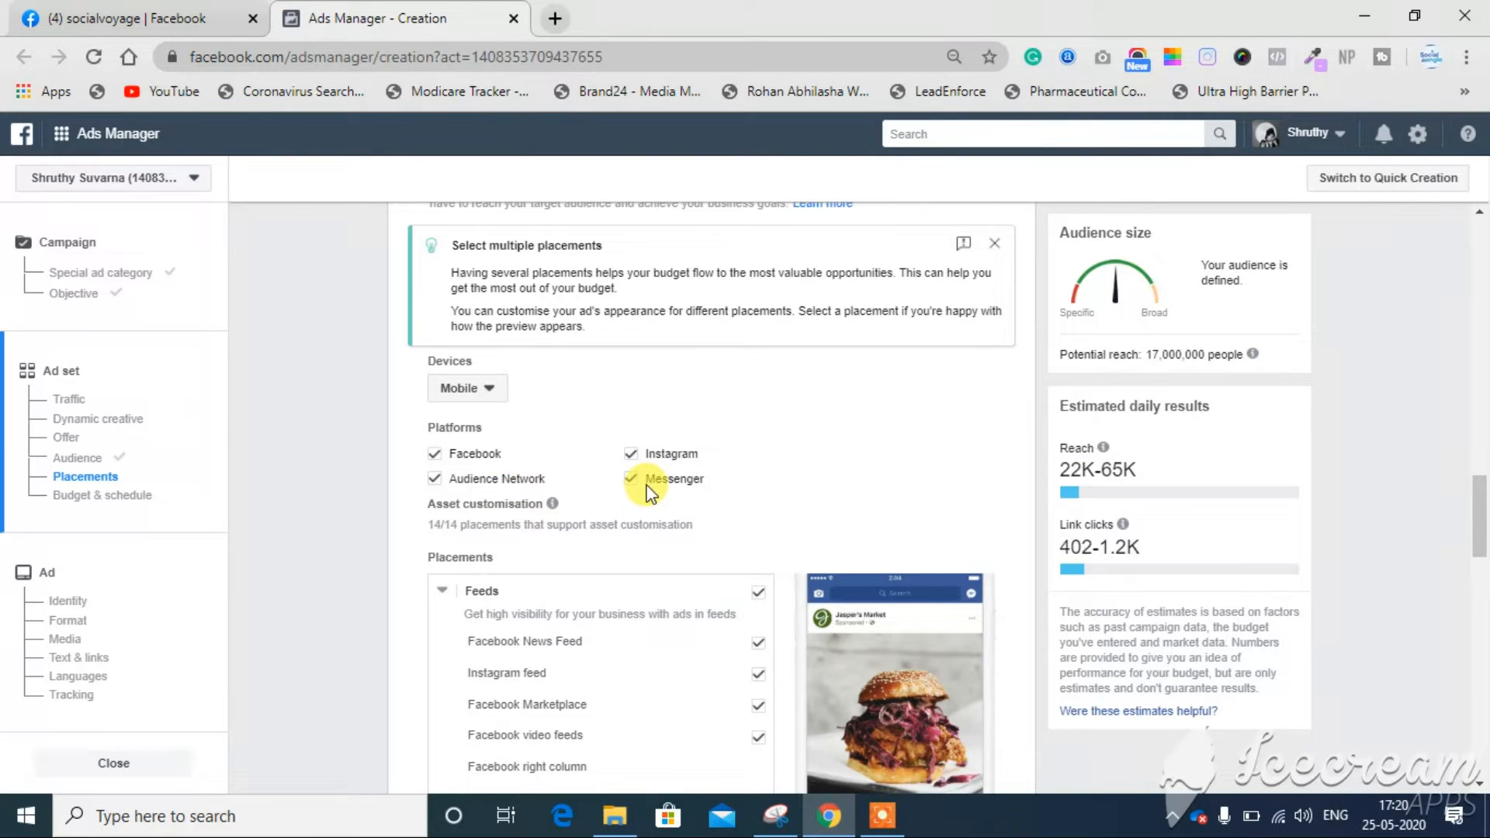
# Step: Try excluding Instagram and Messenger from the placement platforms, and reselect both
pyautogui.click(630, 454)
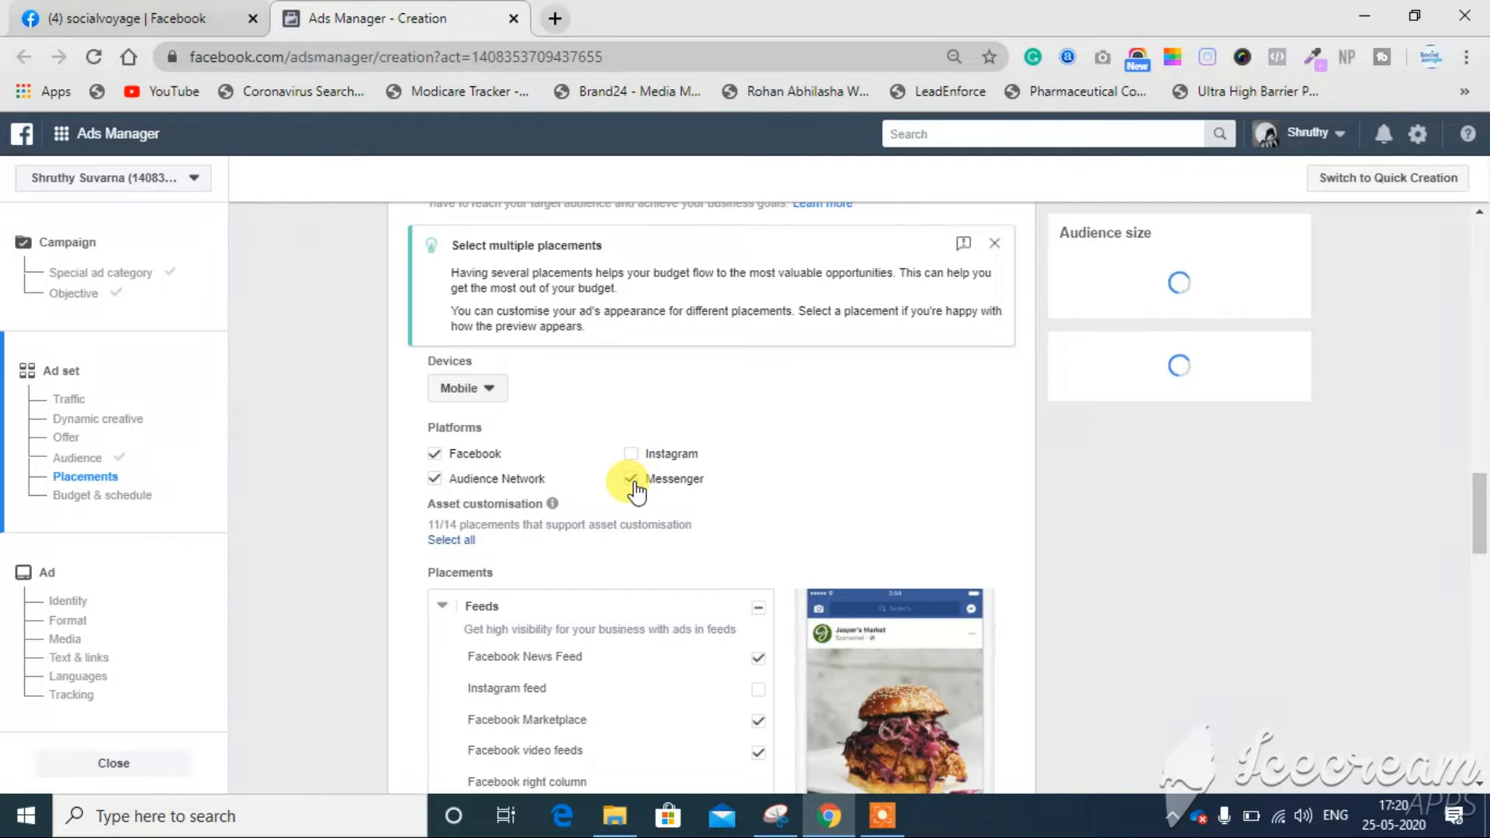
pyautogui.click(632, 479)
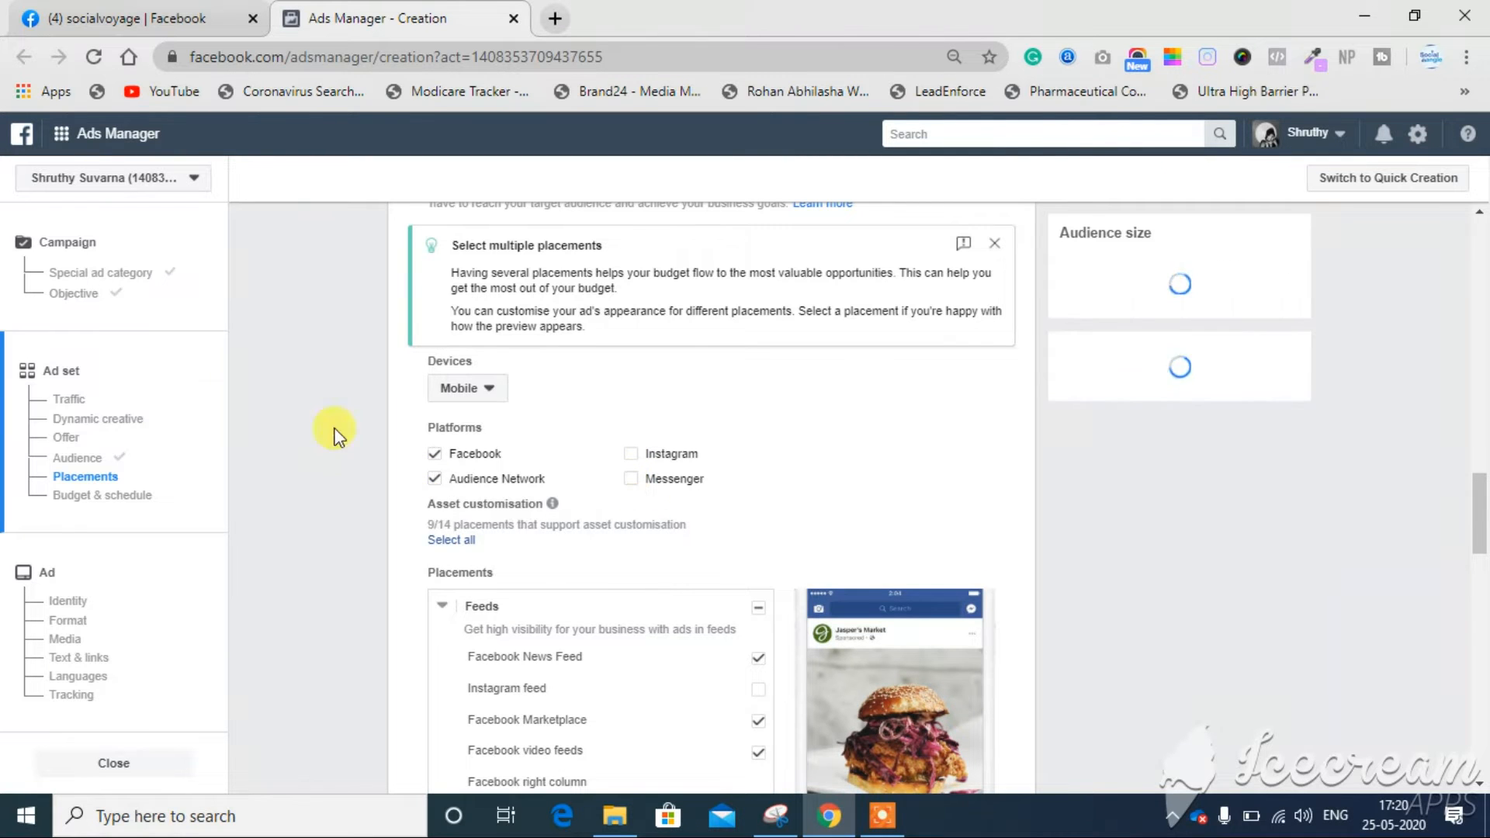
pyautogui.click(633, 481)
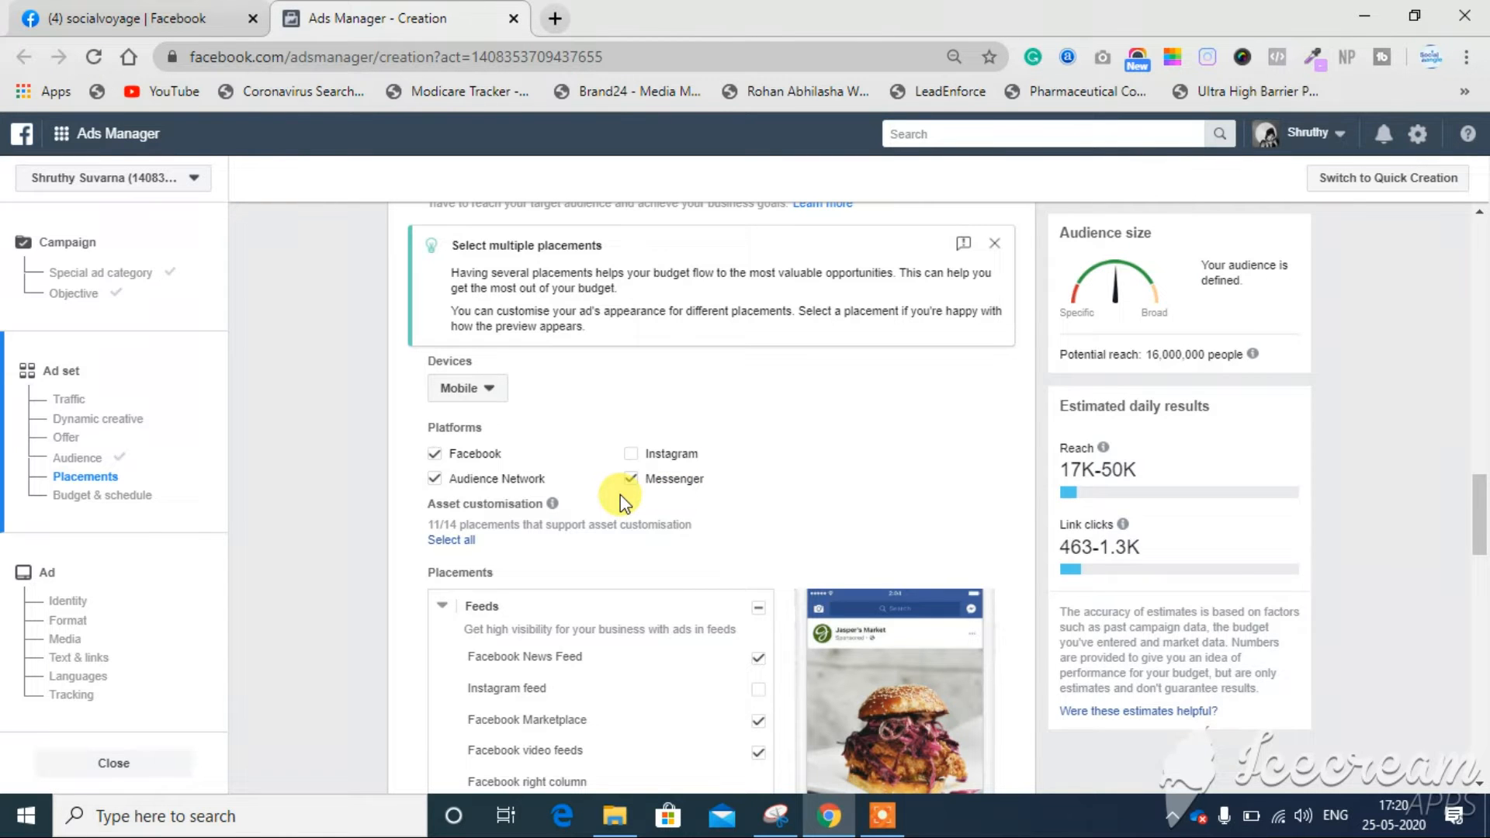
pyautogui.click(630, 474)
pyautogui.click(630, 456)
# Step: Examine the individual placements under Feeds, Stories, In-stream, Search, Messages, In-article, and Apps and sites
pyautogui.scroll(-2, 873, 411)
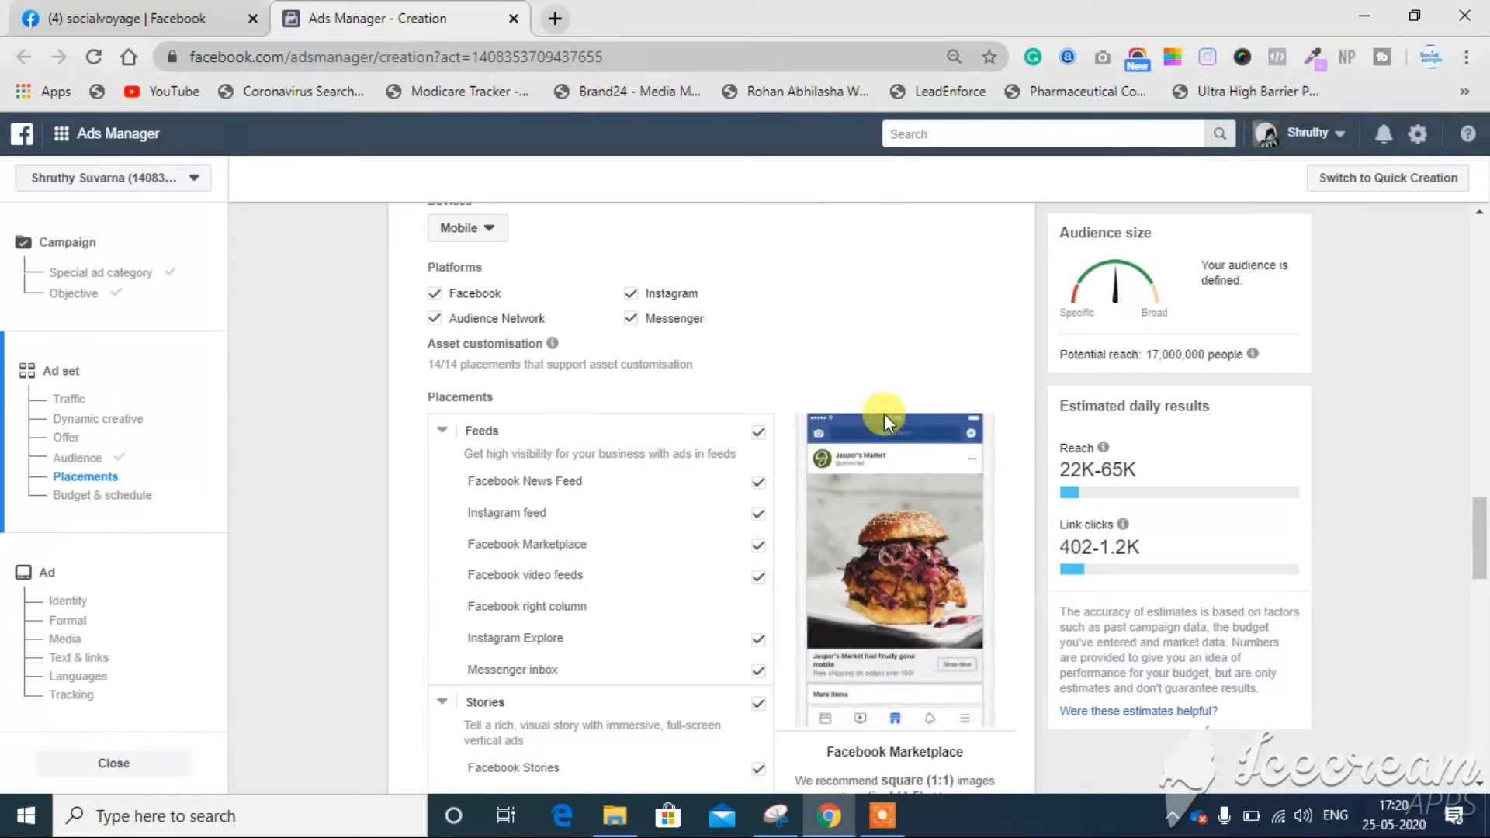
pyautogui.scroll(-3, 594, 641)
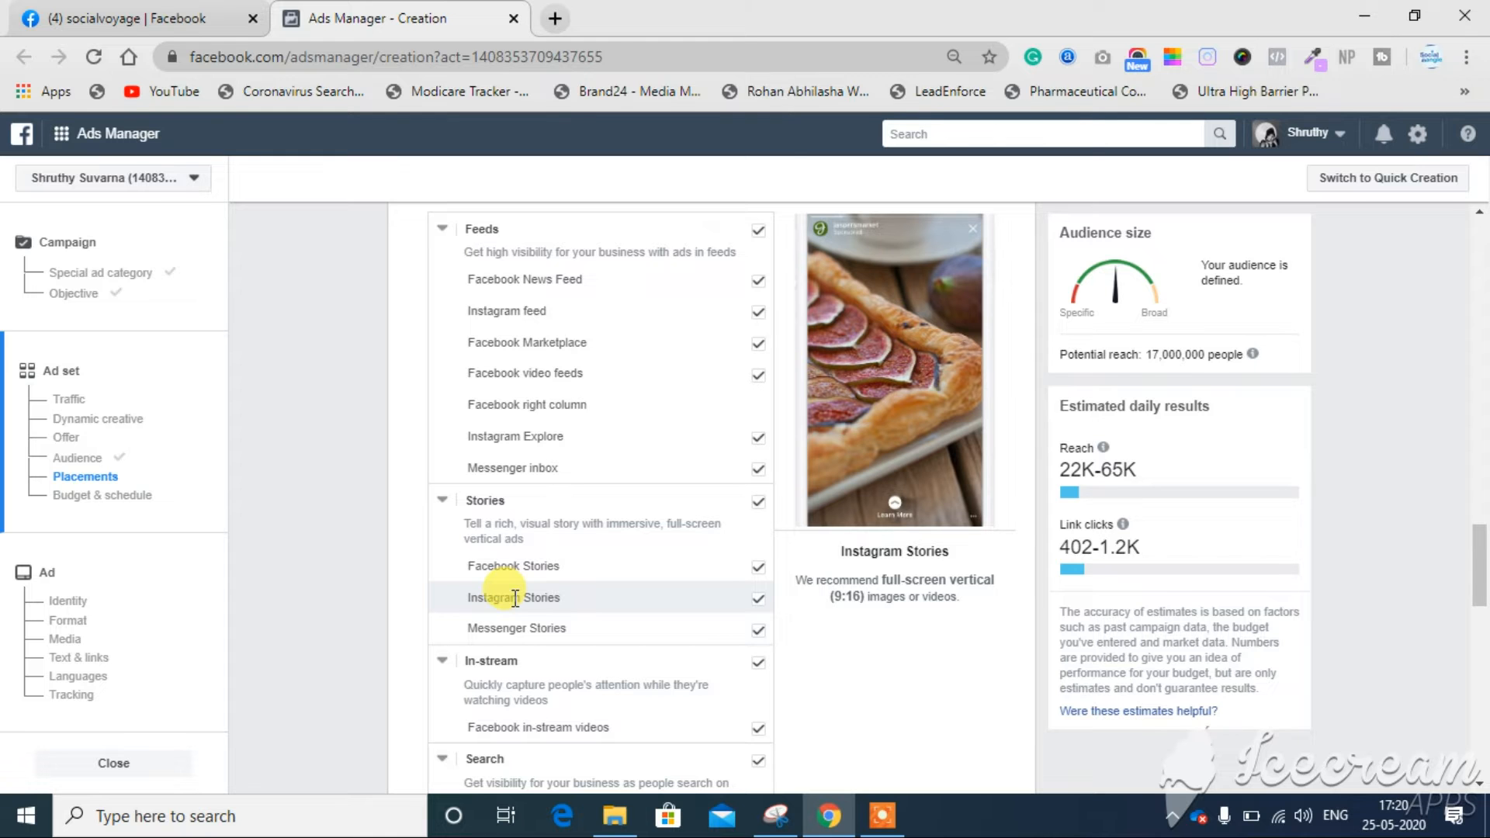
pyautogui.scroll(-1, 514, 598)
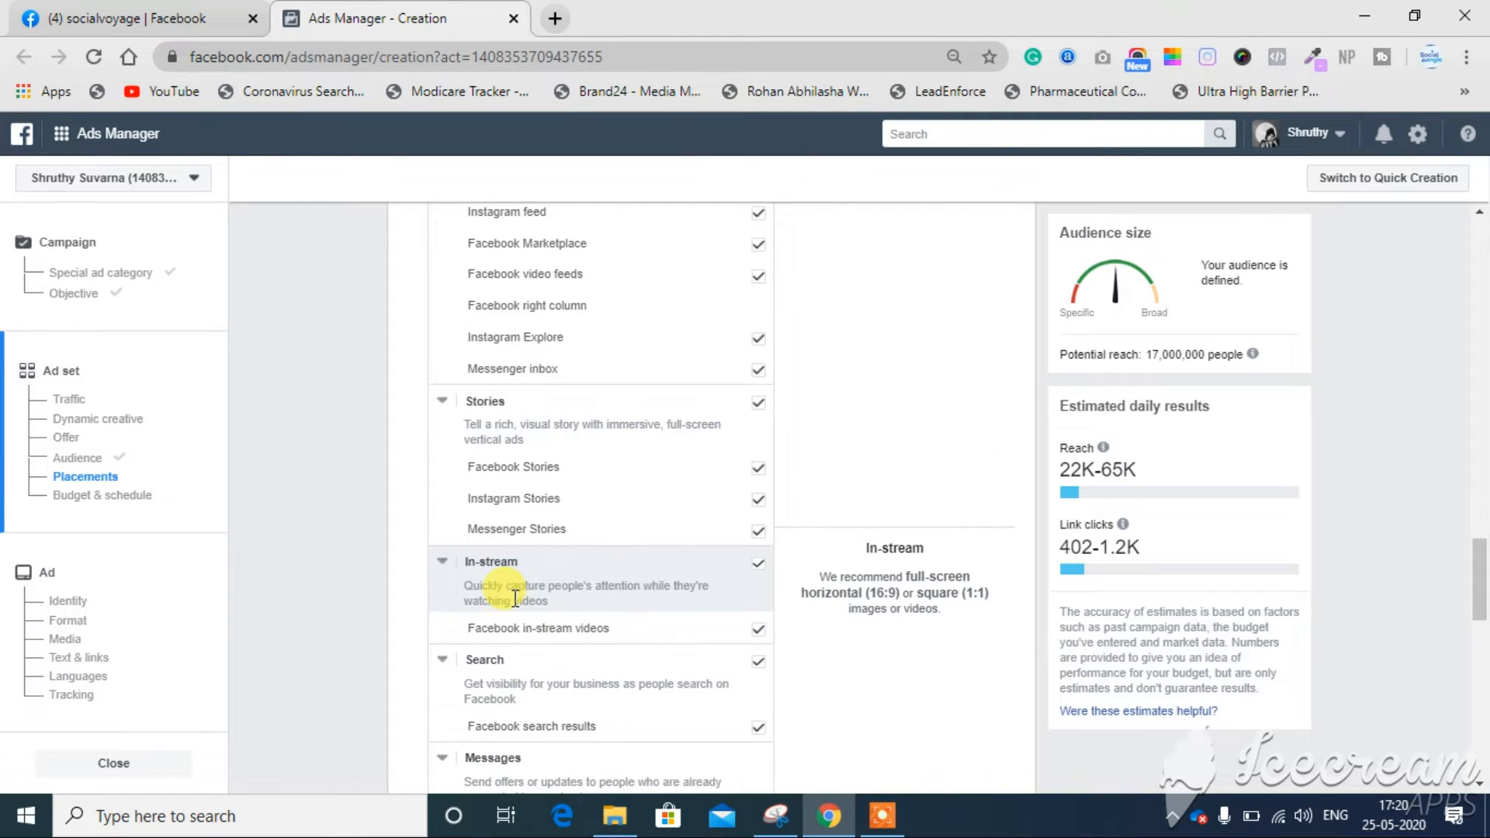
pyautogui.scroll(2, 515, 598)
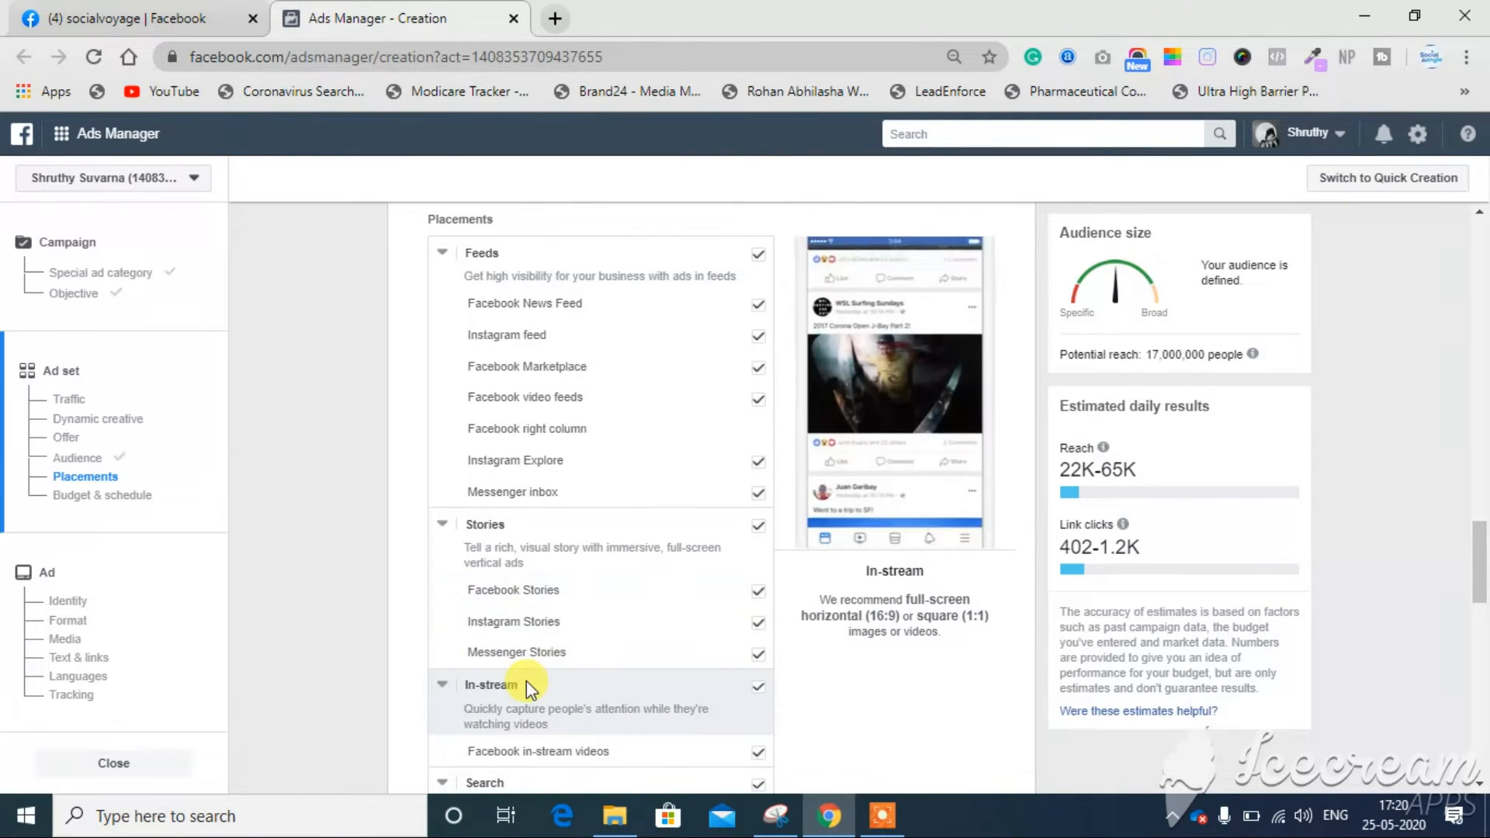
pyautogui.scroll(-4, 527, 678)
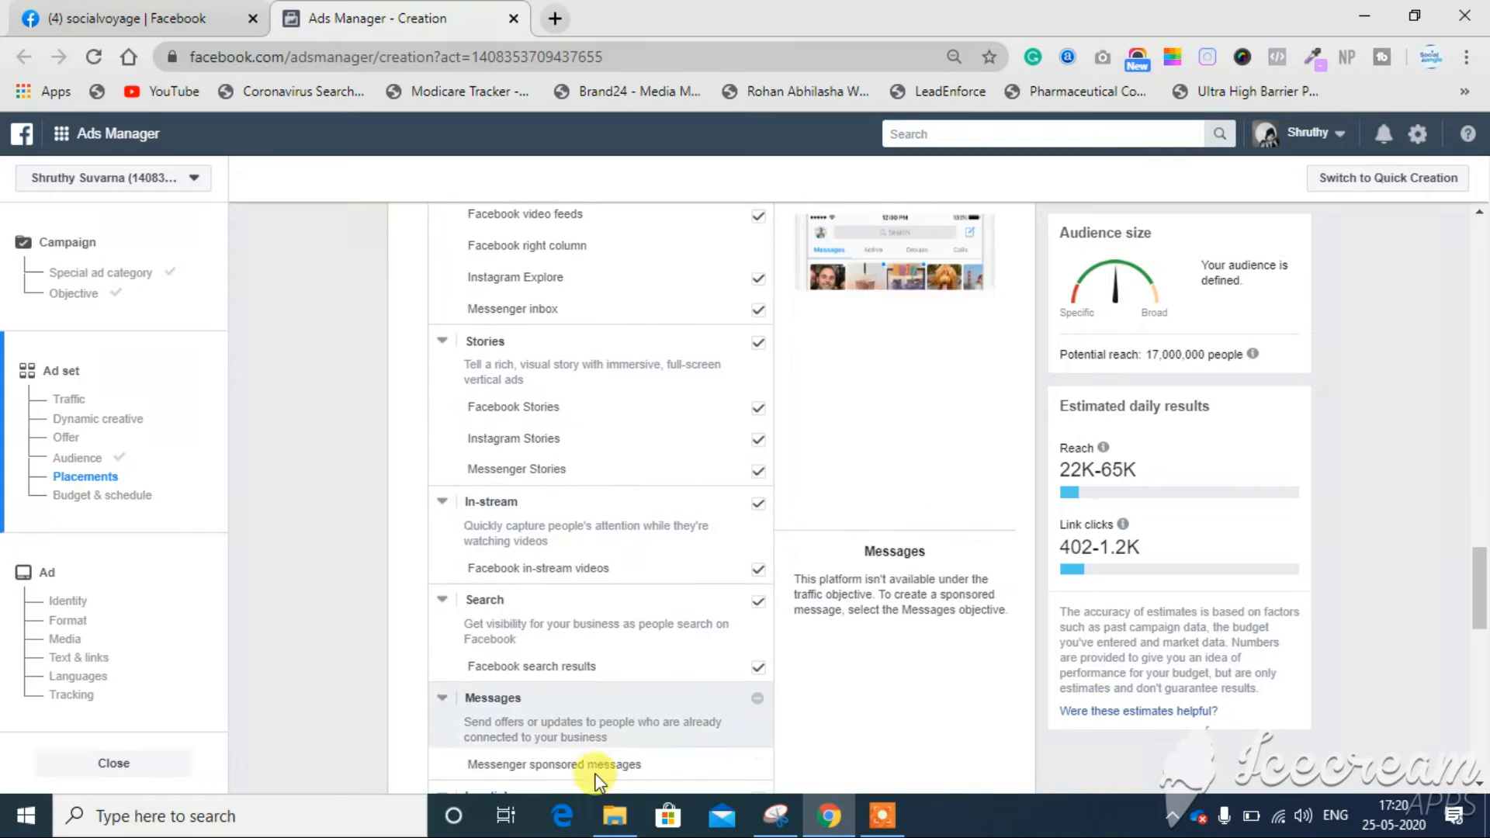
pyautogui.scroll(-3, 586, 712)
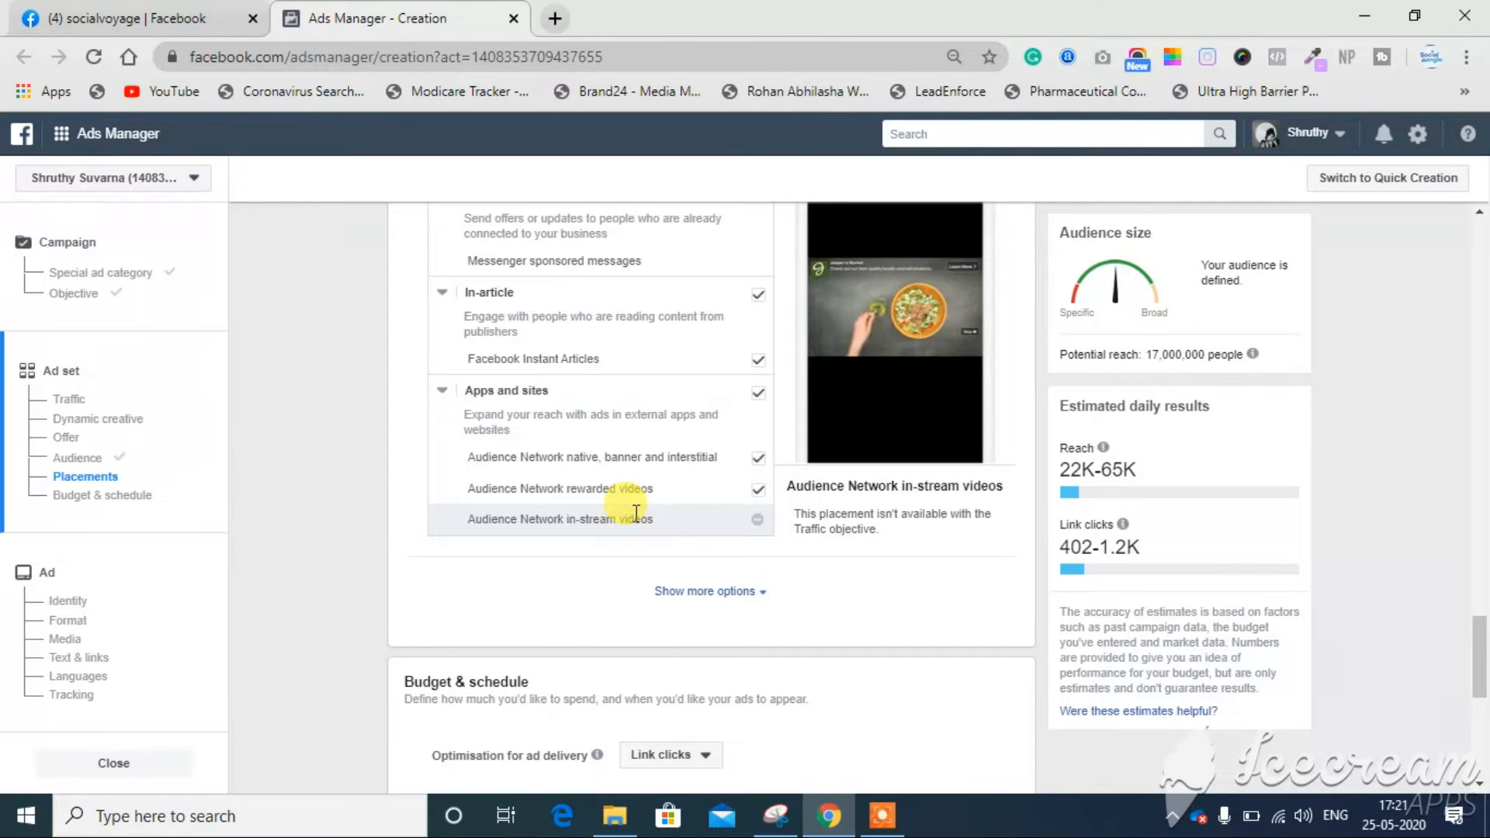
# Step: Try a cost control of ₹1.00 average cost per link click for the ad set
pyautogui.scroll(-3, 578, 683)
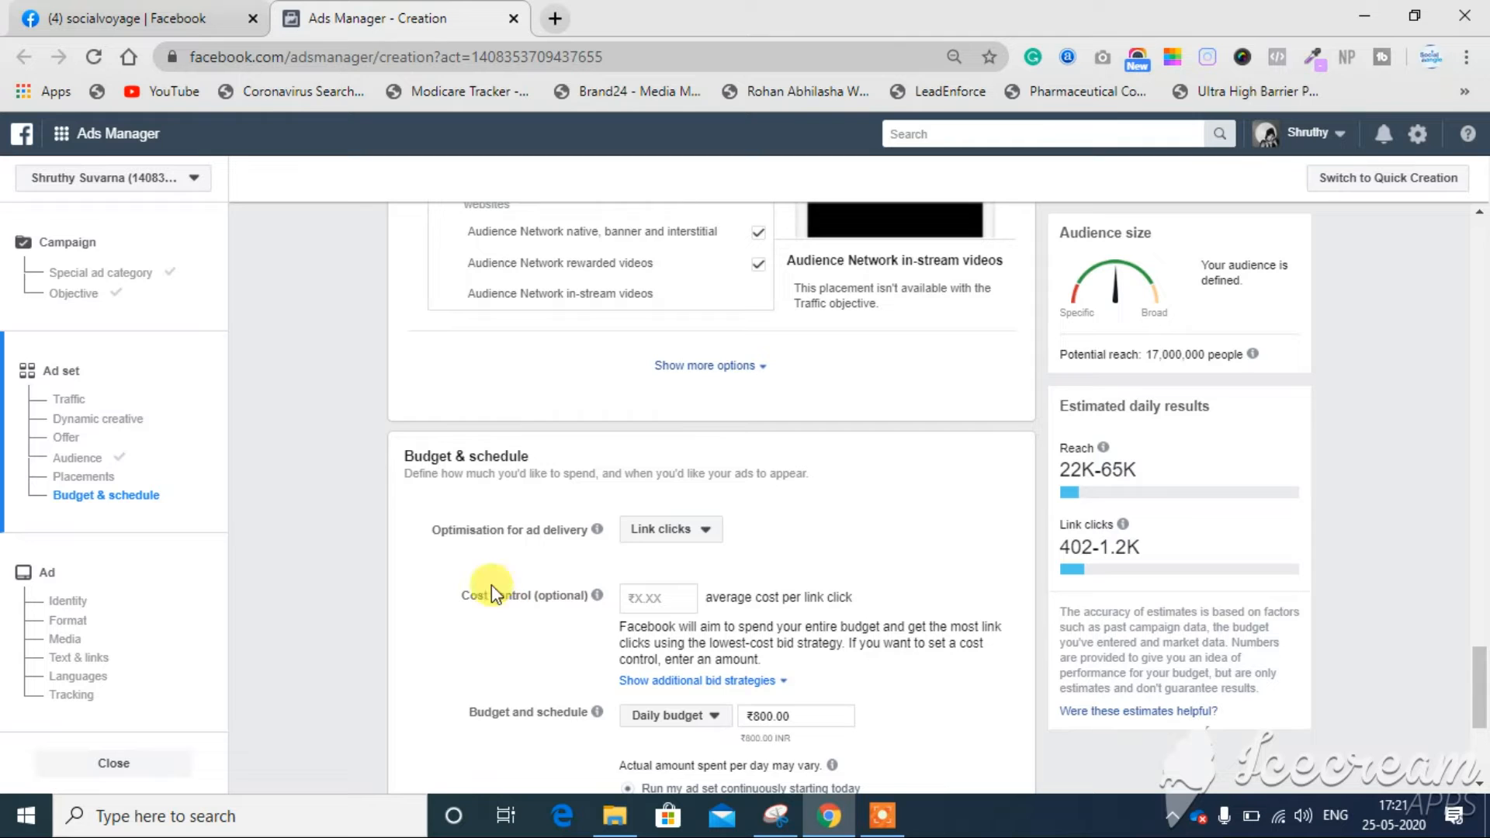
pyautogui.scroll(-3, 411, 547)
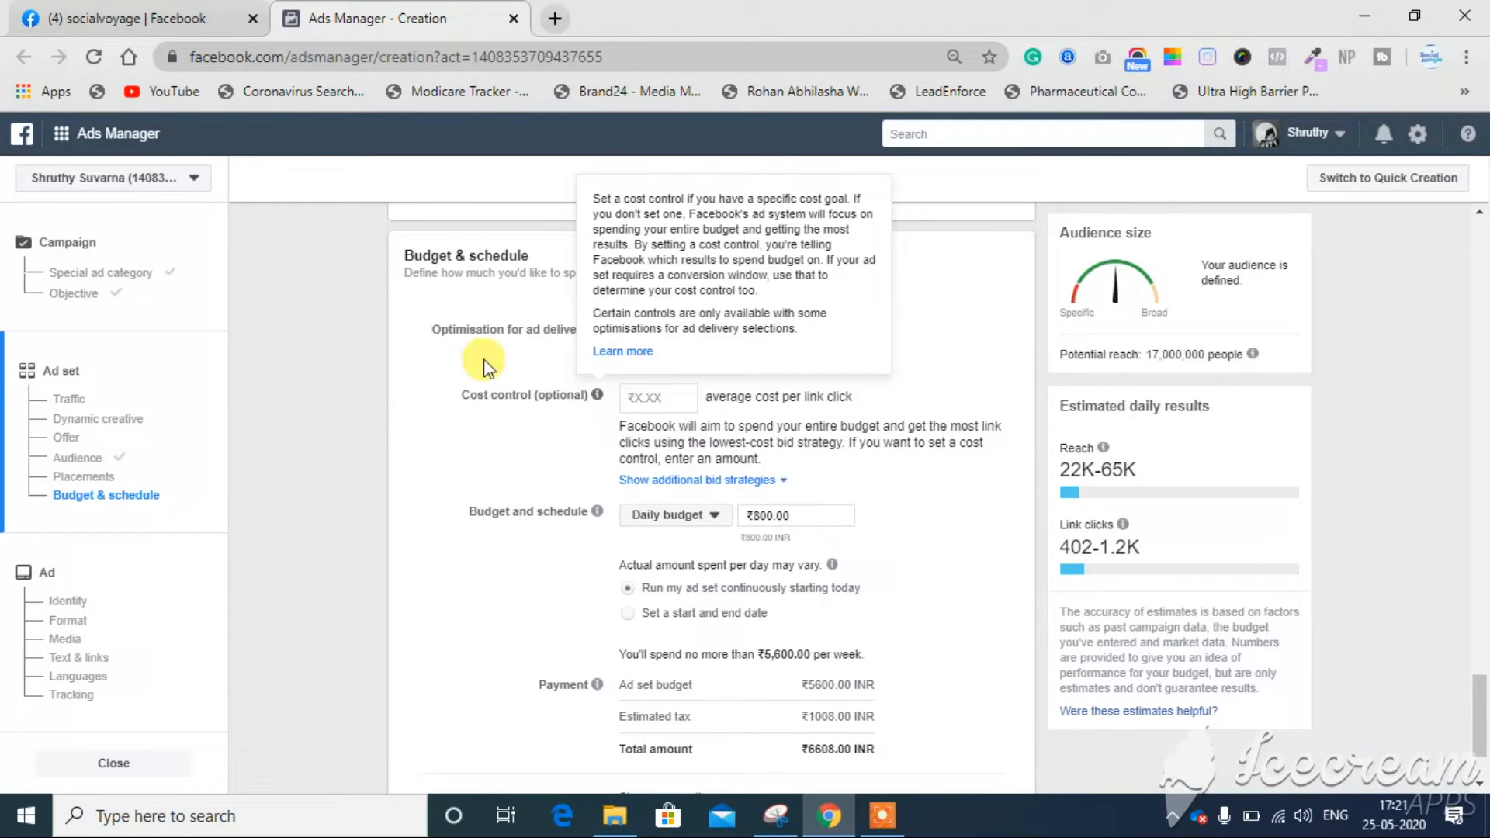
pyautogui.click(681, 402)
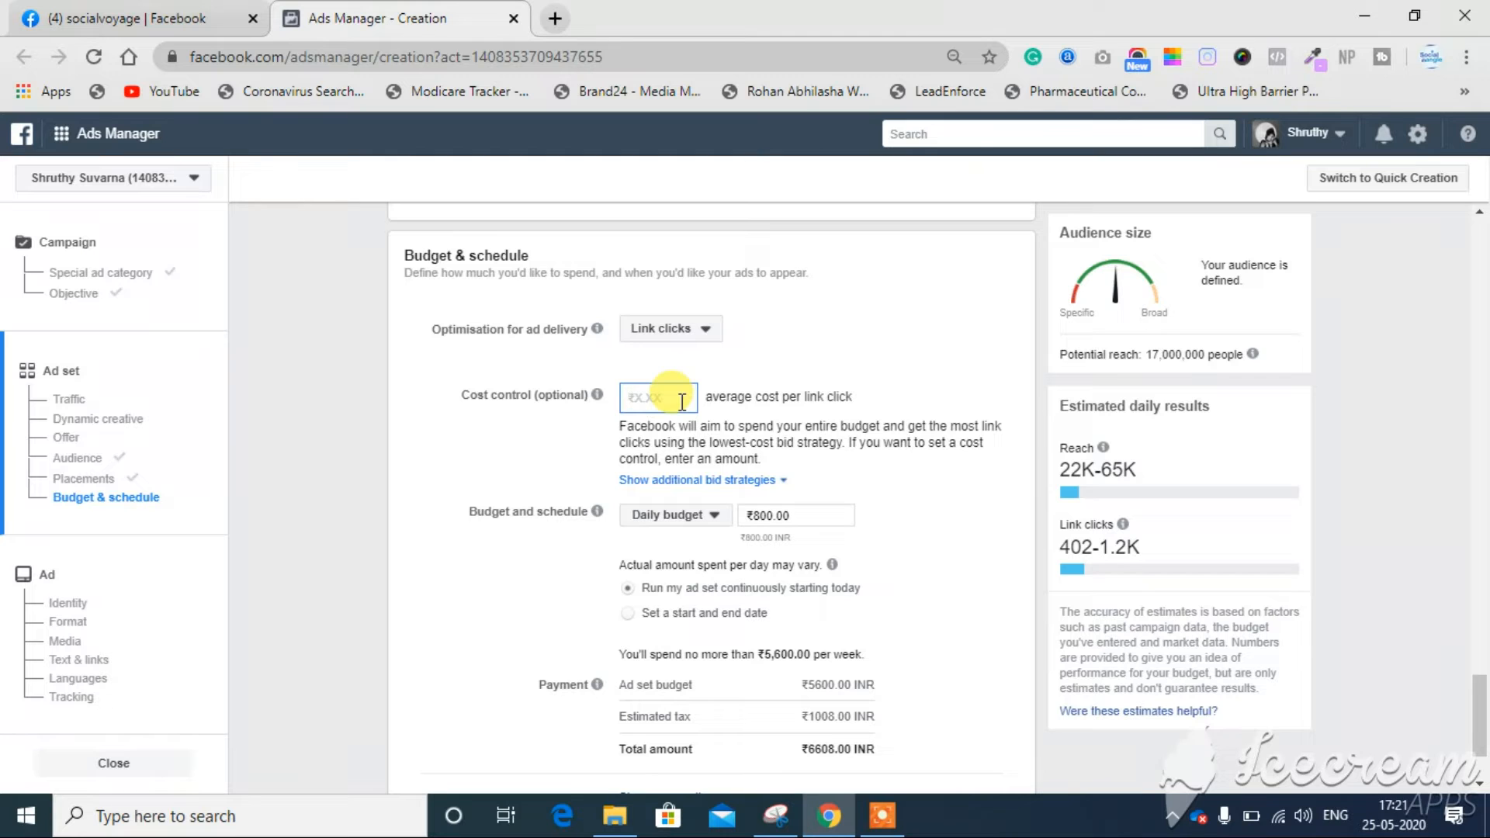
pyautogui.write('1')
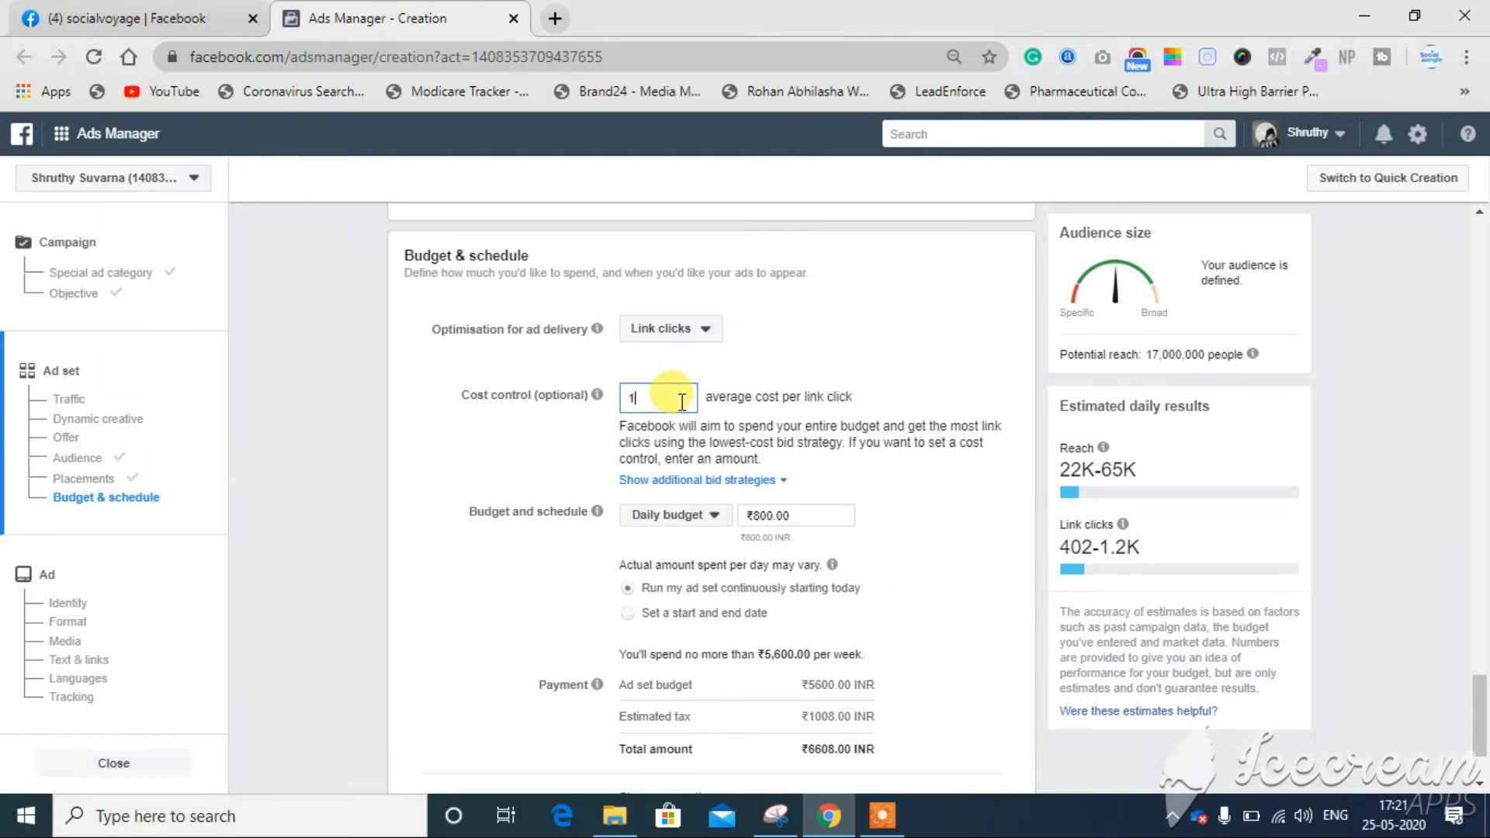
pyautogui.click(870, 476)
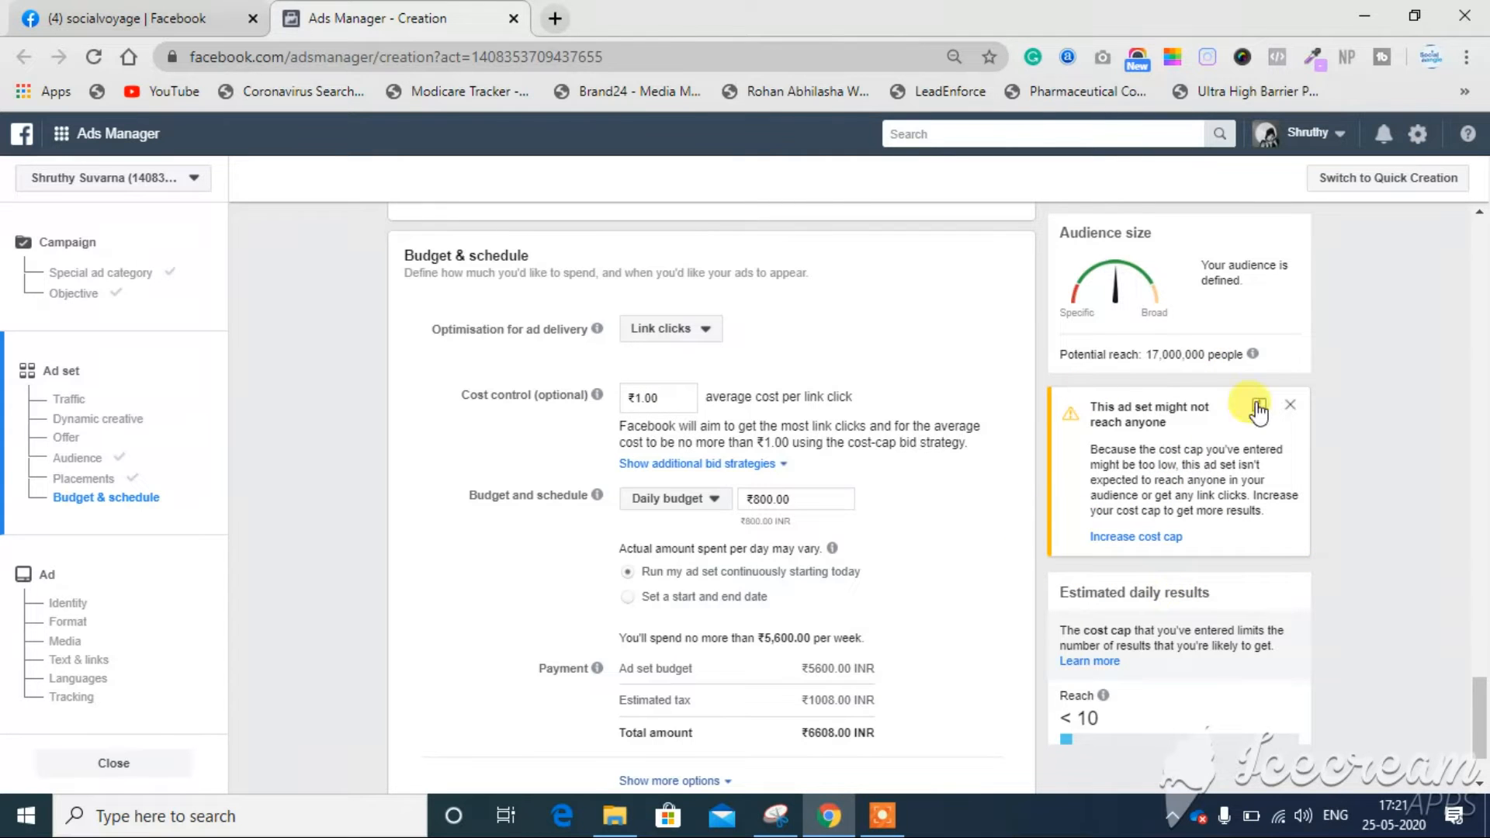
pyautogui.moveTo(1251, 354)
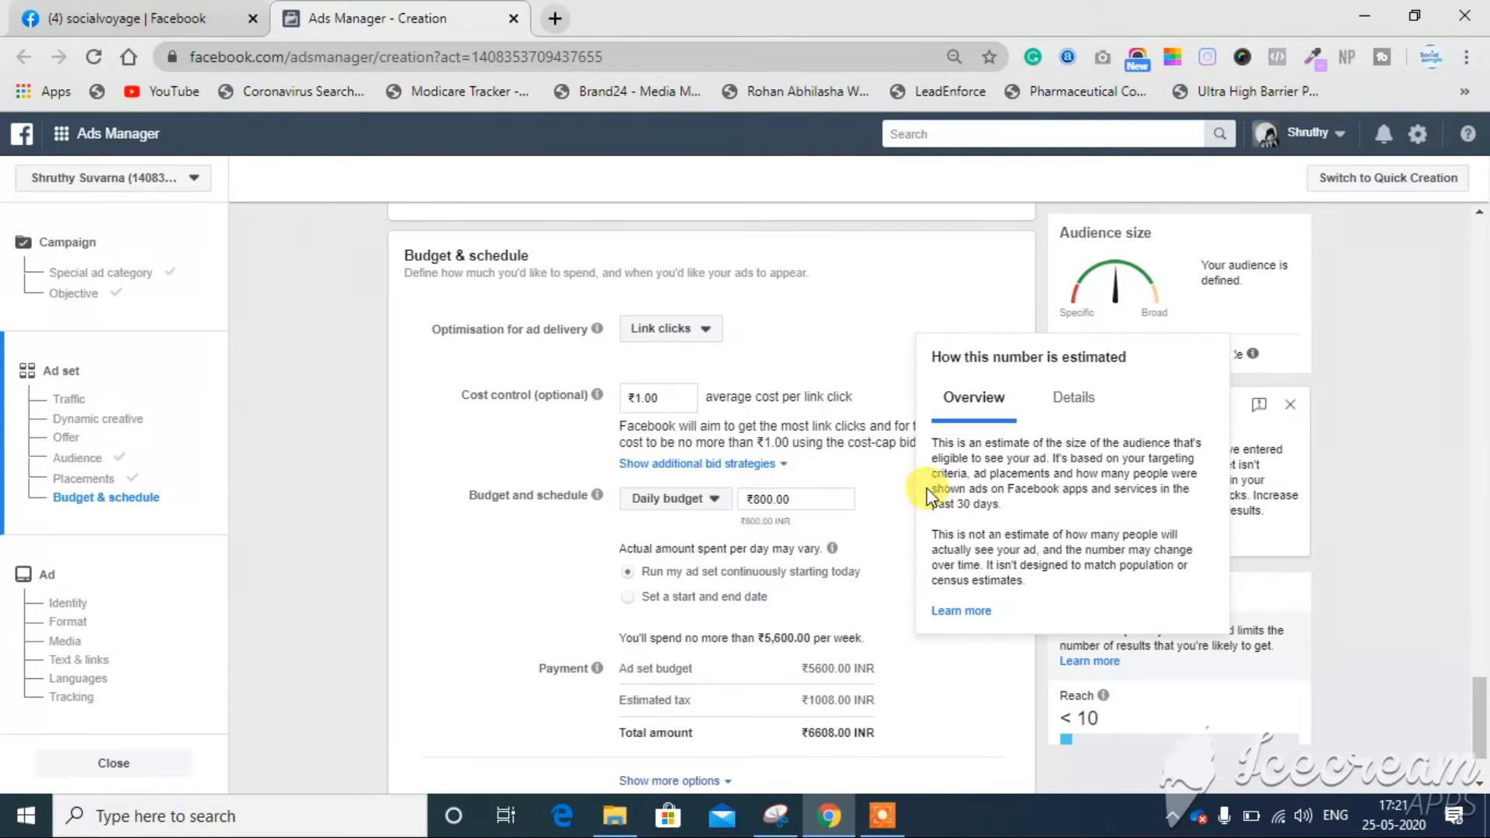
# Step: Clear the cost control amount so that no average cost per link click is specified
pyautogui.click(686, 399)
pyautogui.press('BackSpace')
pyautogui.press('BackSpace')
pyautogui.press('BackSpace')
pyautogui.press('BackSpace')
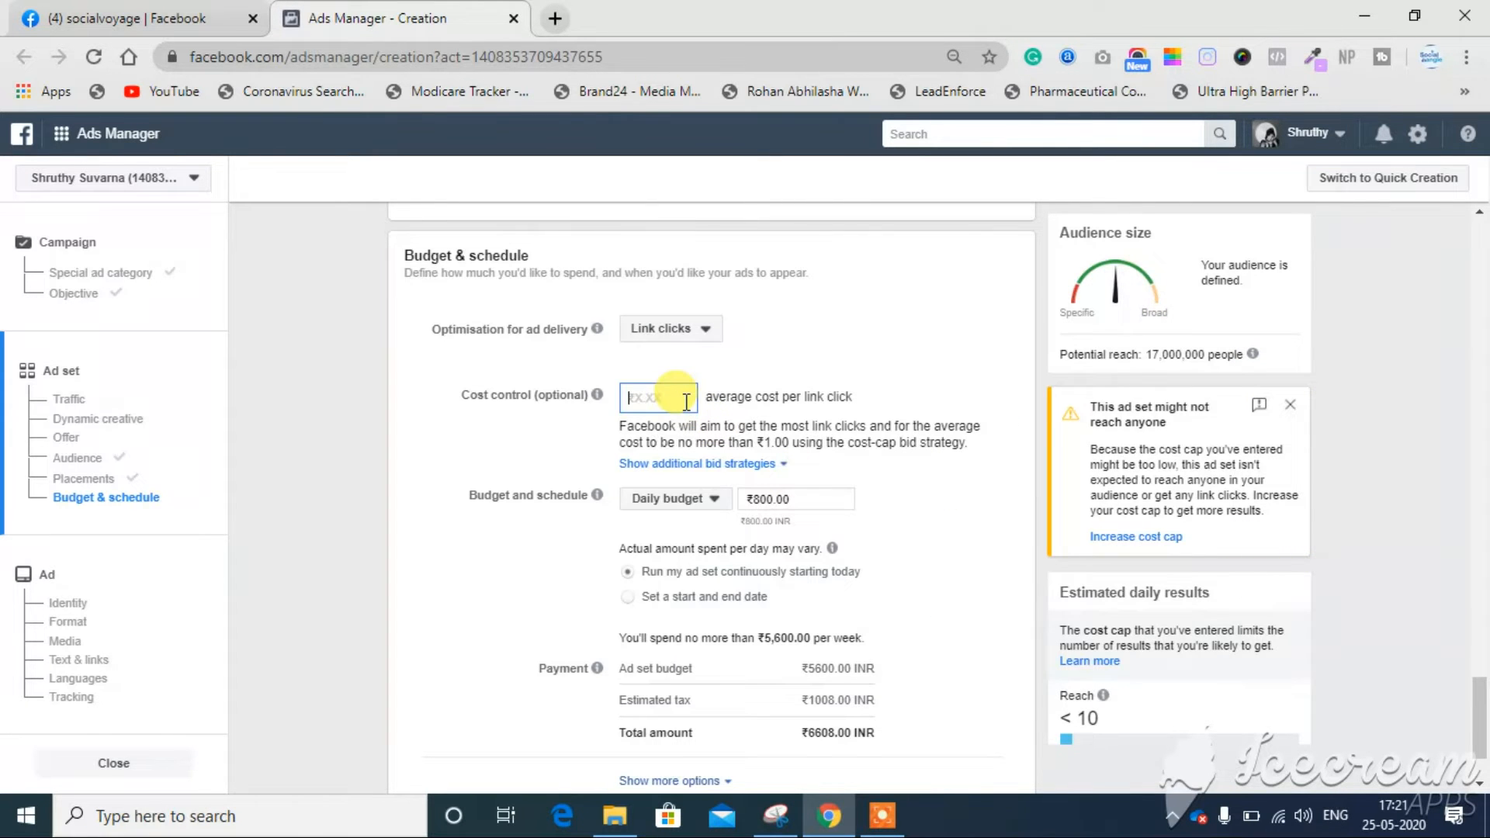
pyautogui.click(918, 459)
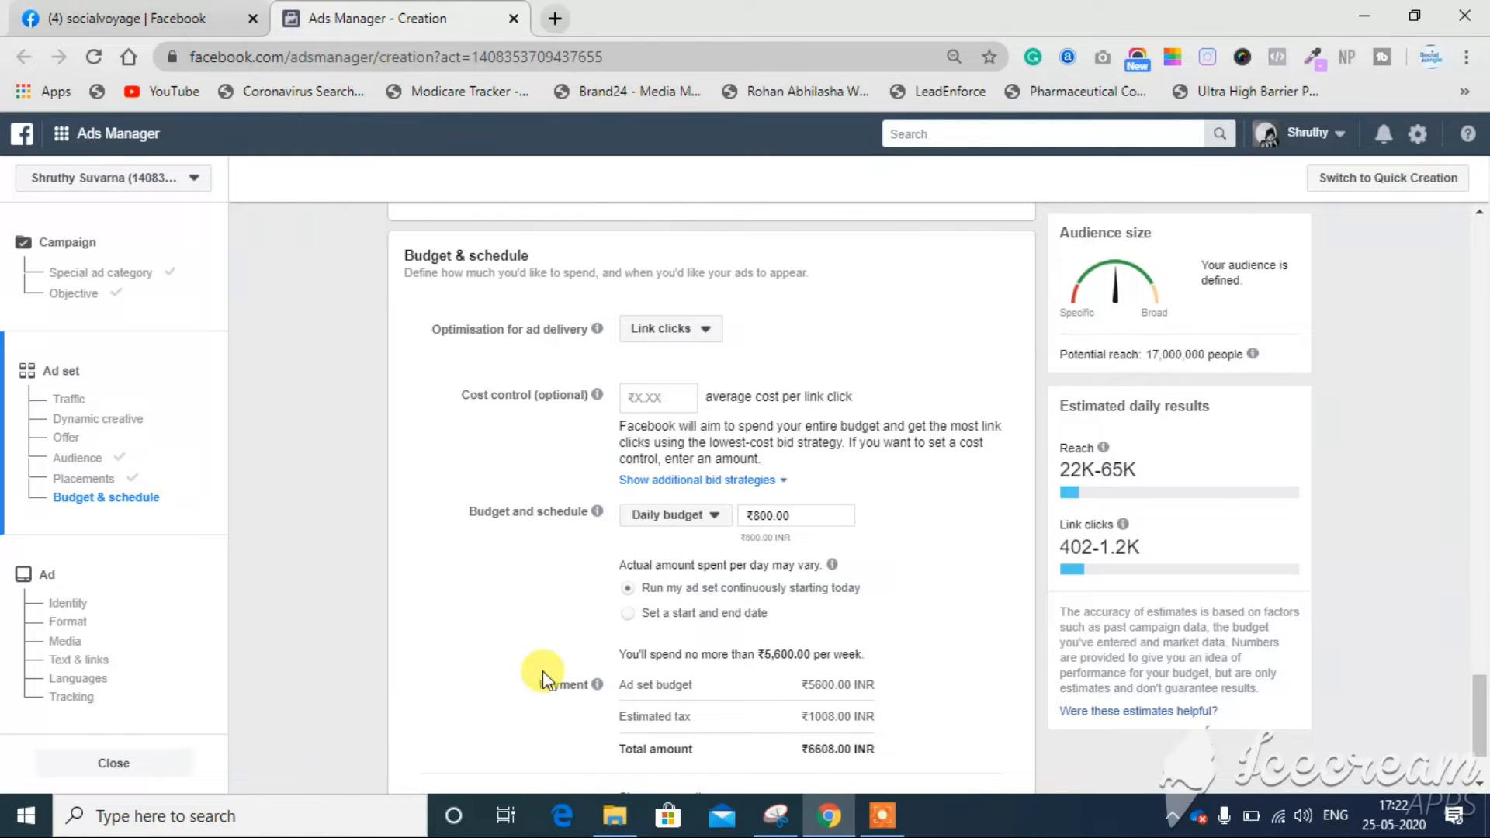
# Step: Review the budget type choices and set the ad set's daily budget to ₹80.00
pyautogui.scroll(-2, 543, 670)
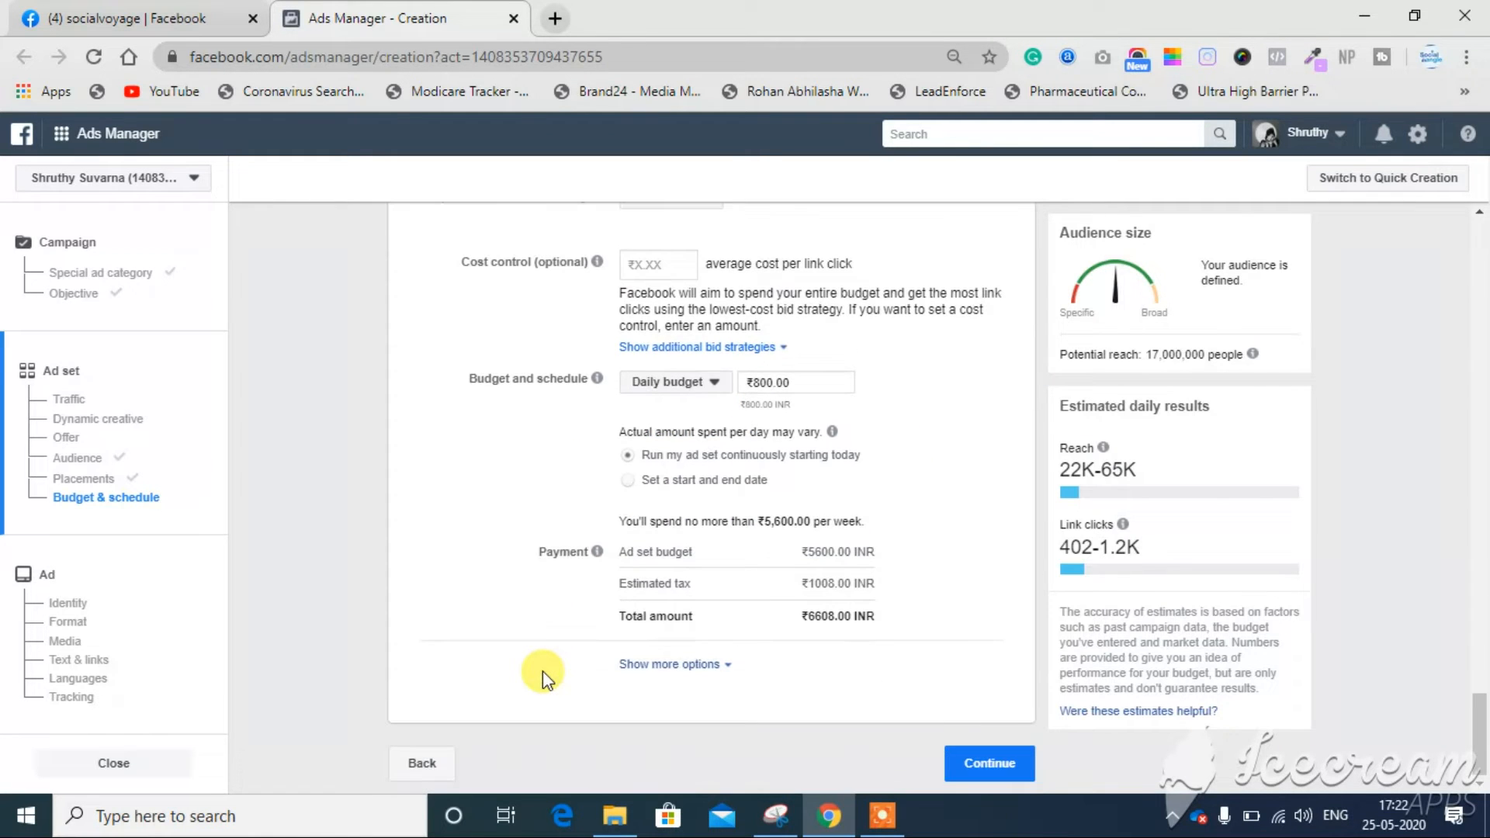
pyautogui.click(682, 384)
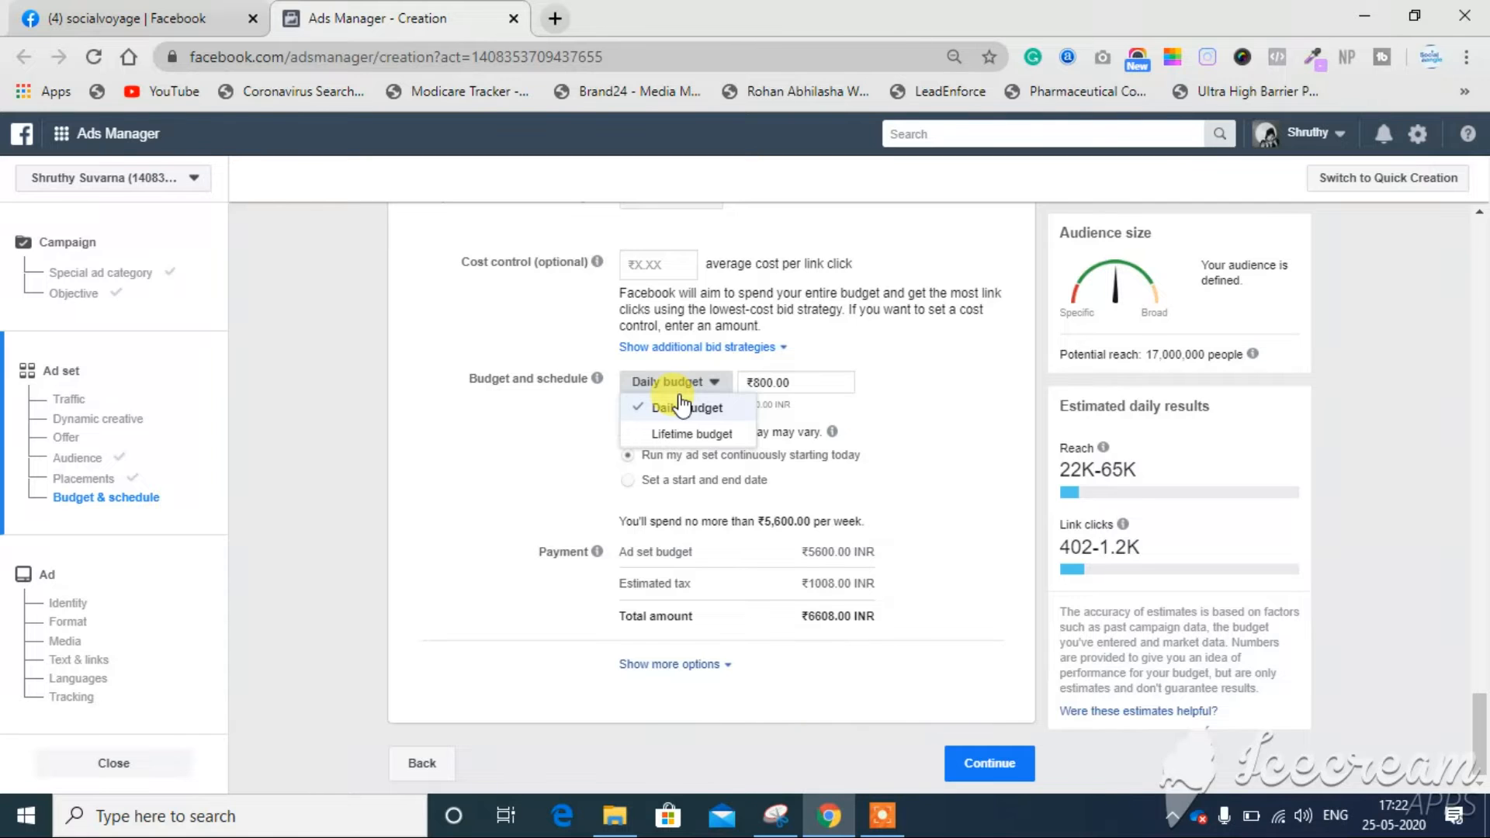
pyautogui.click(774, 382)
pyautogui.write('\\')
pyautogui.press('BackSpace')
pyautogui.press('BackSpace')
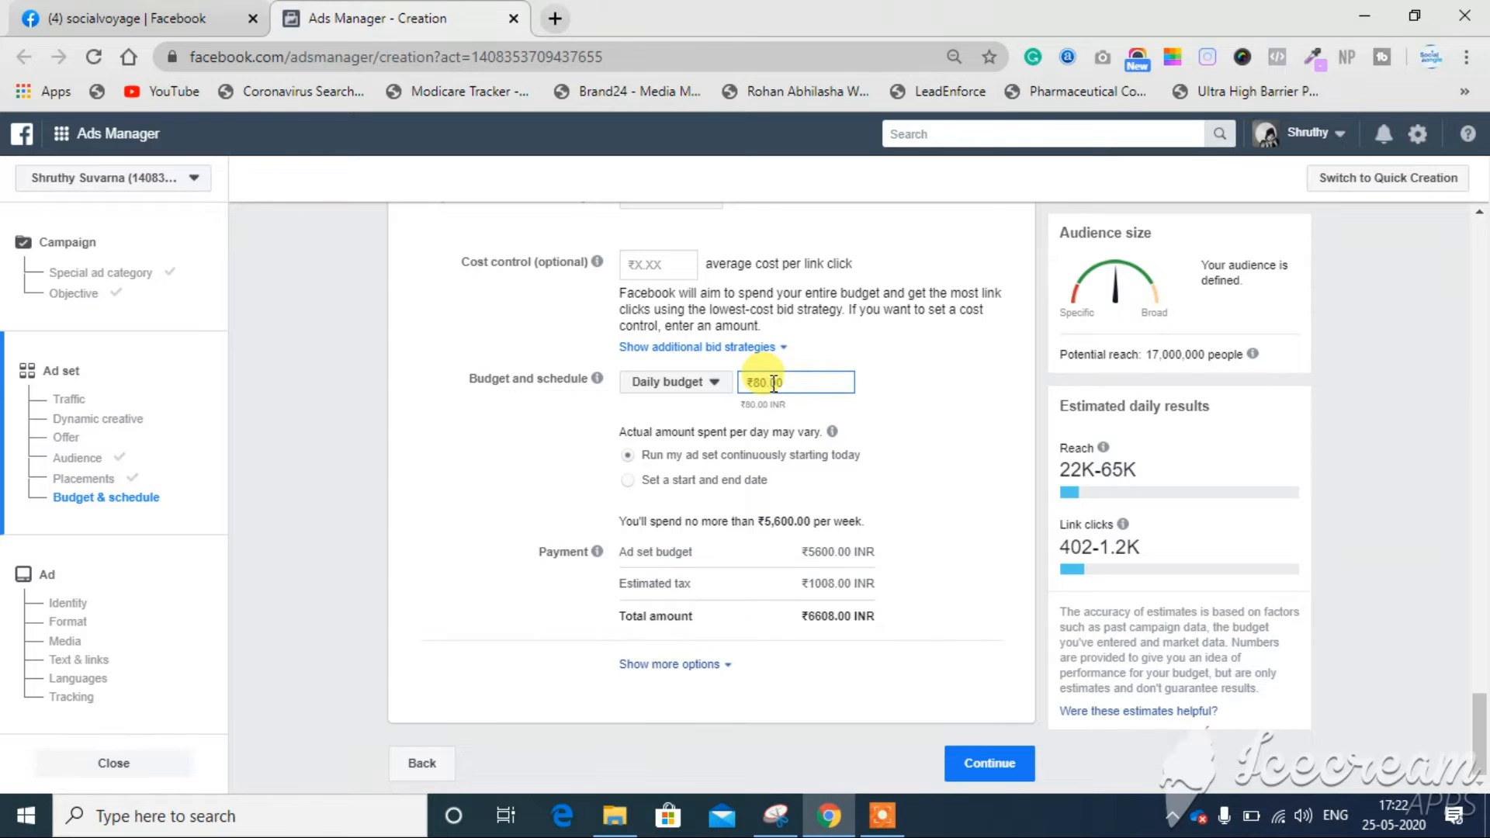
pyautogui.click(907, 437)
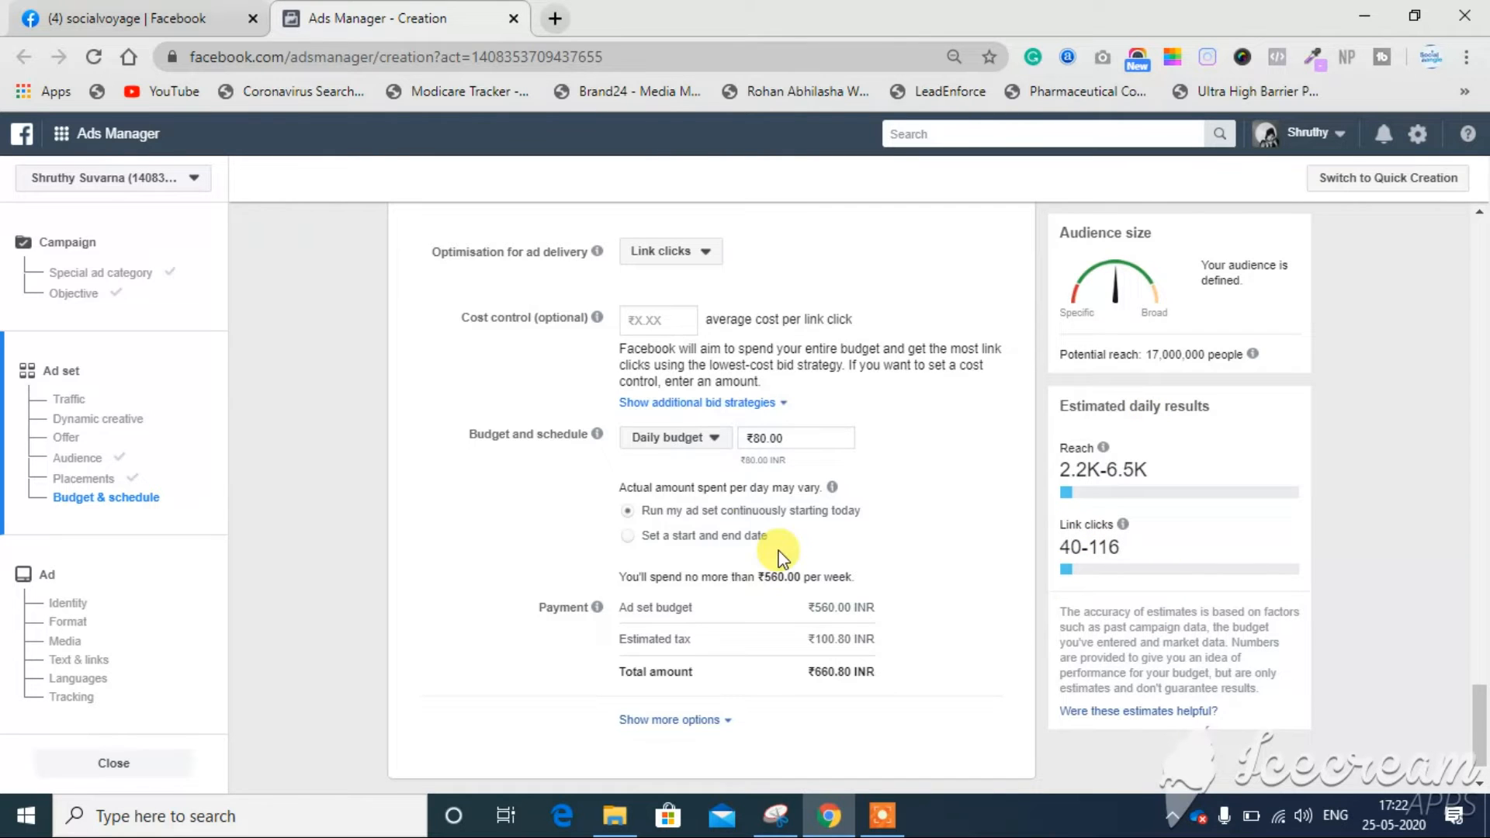
# Step: Switch the ad set to a lifetime budget, check the schedule dates, and reset the start date to today
pyautogui.click(655, 436)
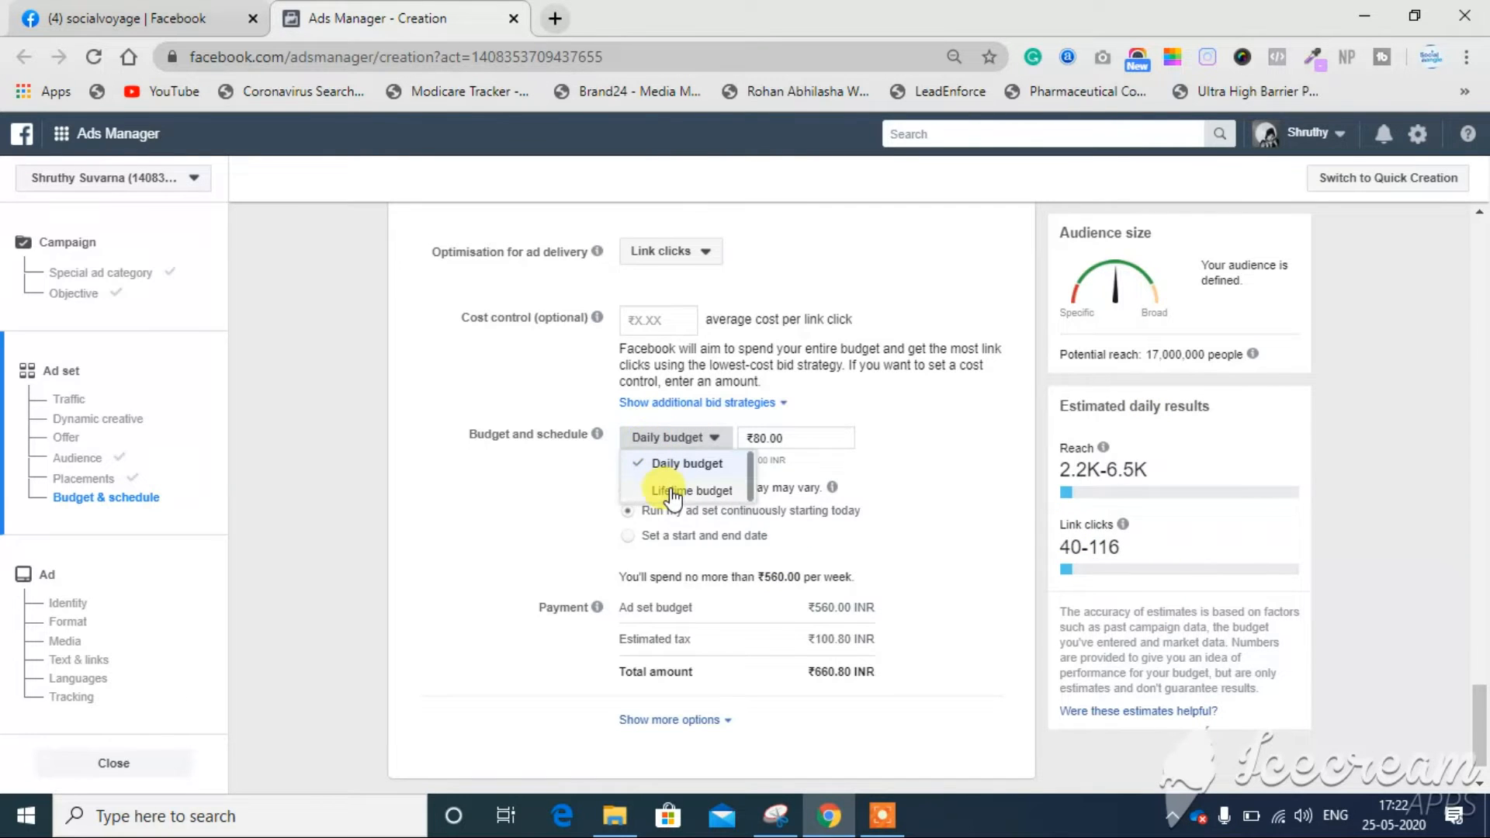
pyautogui.click(672, 494)
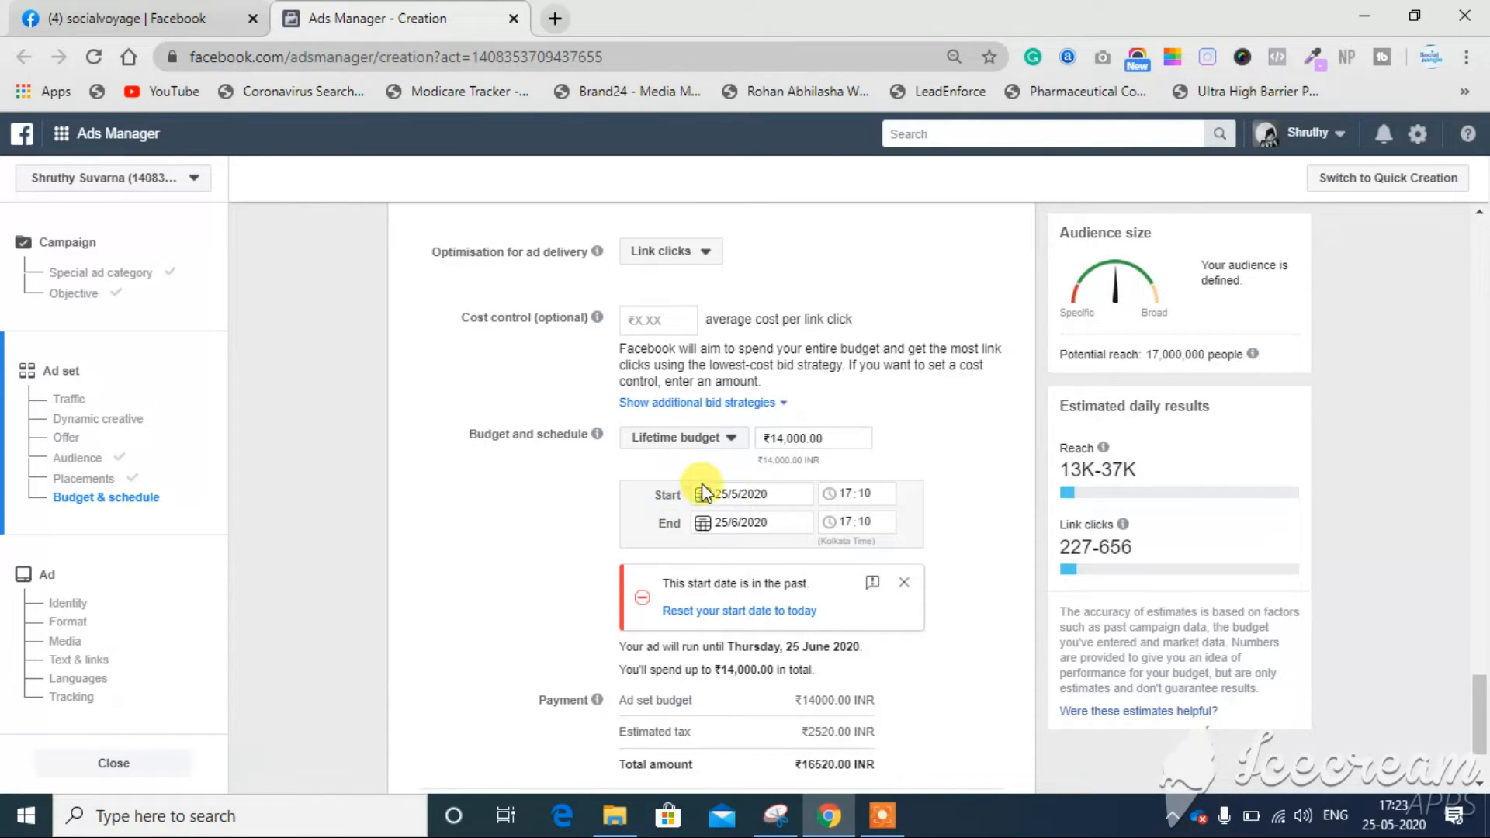
pyautogui.click(756, 524)
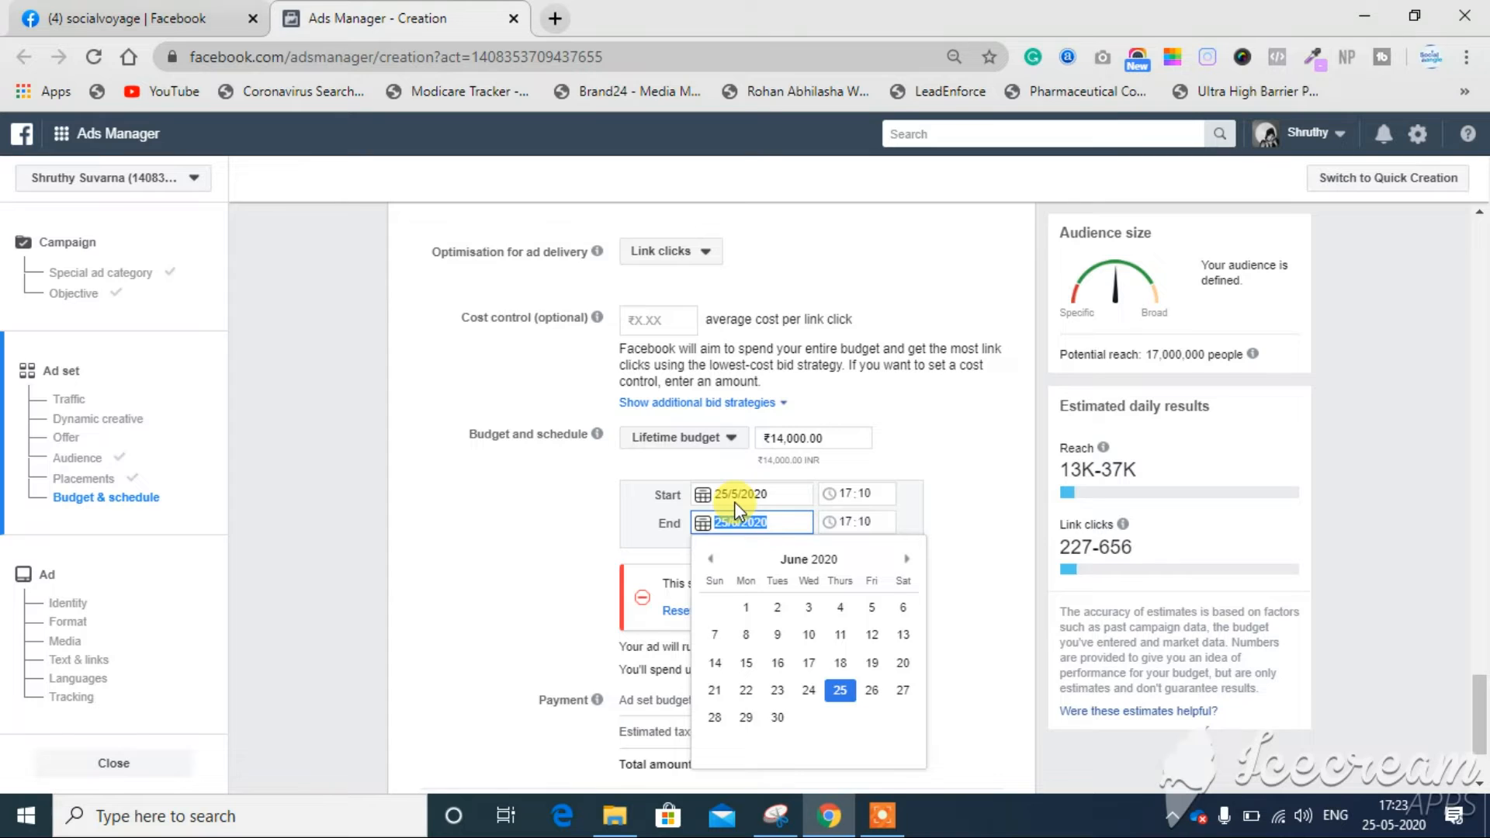
pyautogui.click(734, 497)
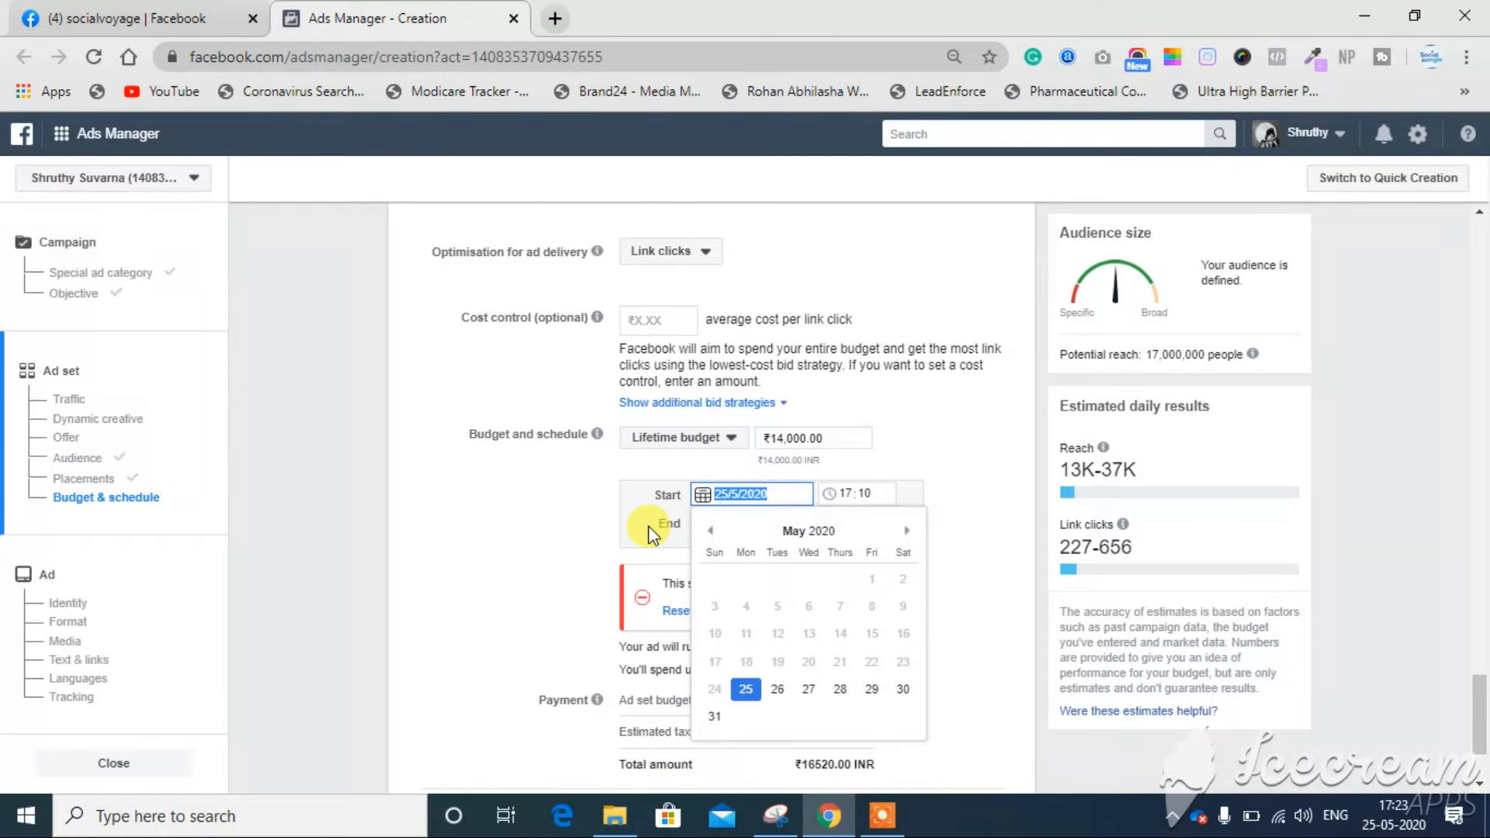
pyautogui.click(650, 536)
pyautogui.click(710, 520)
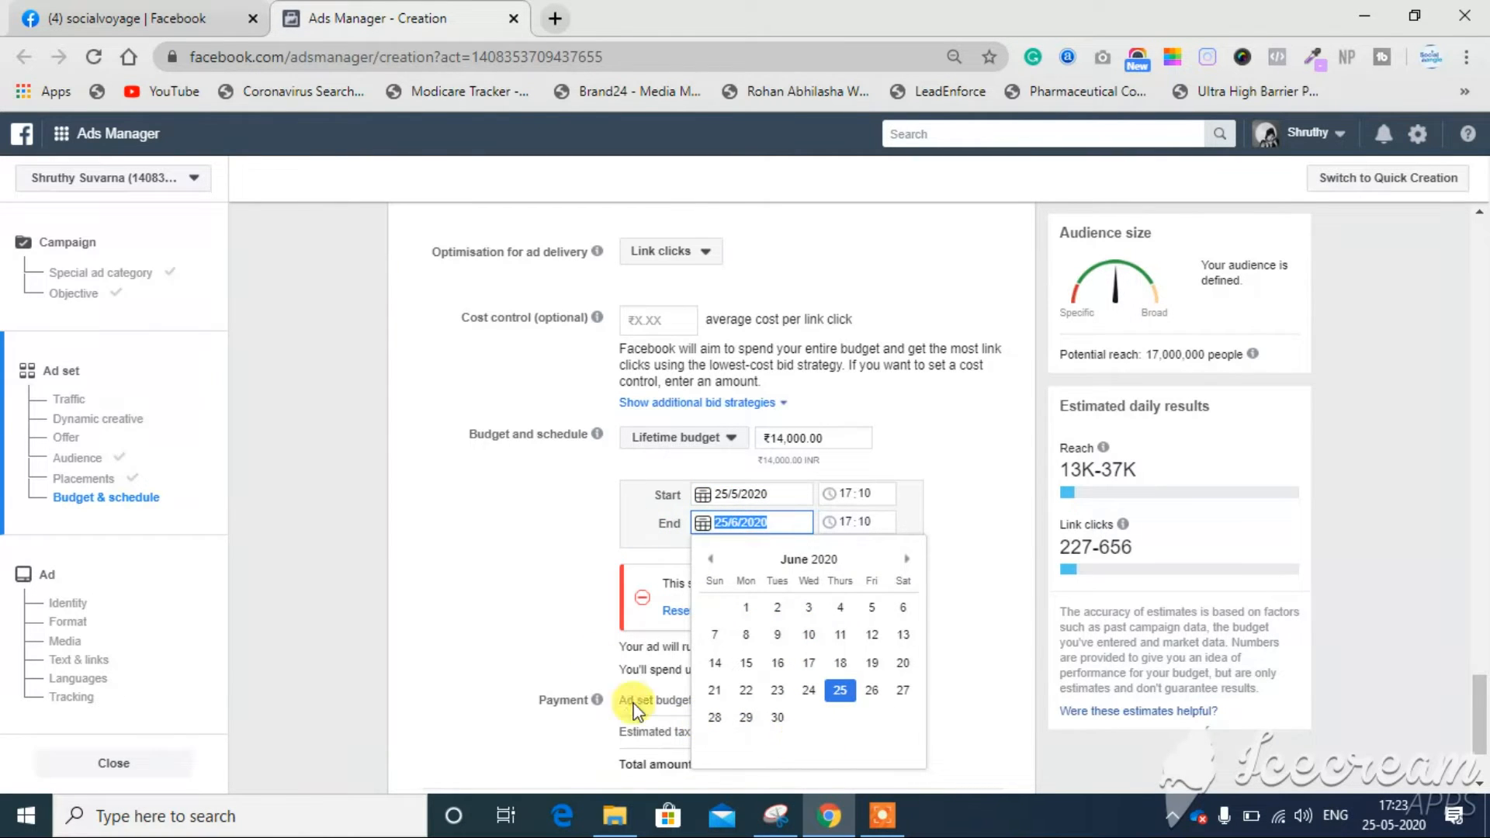
pyautogui.click(565, 554)
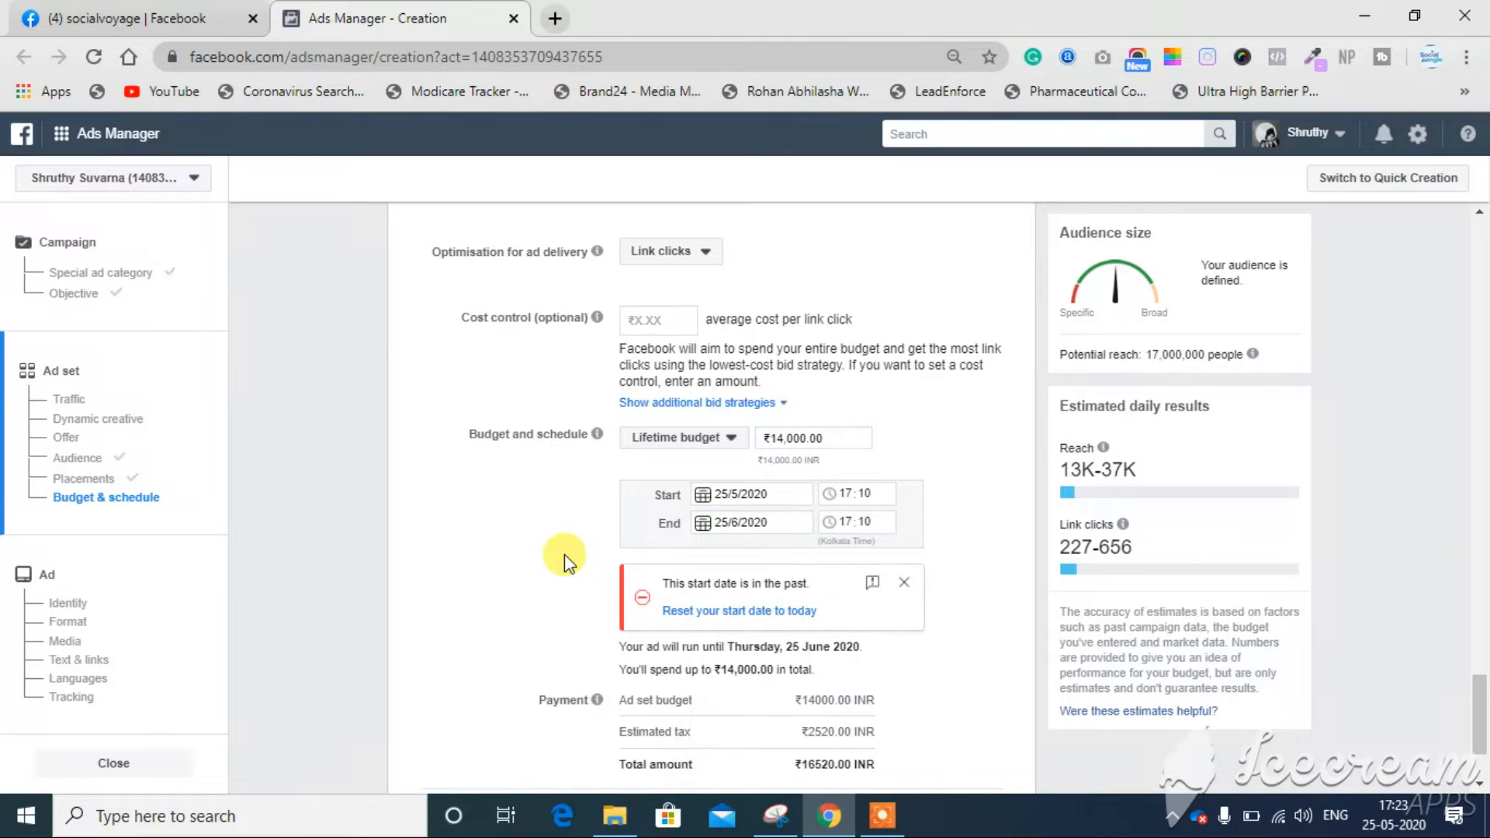
pyautogui.click(768, 611)
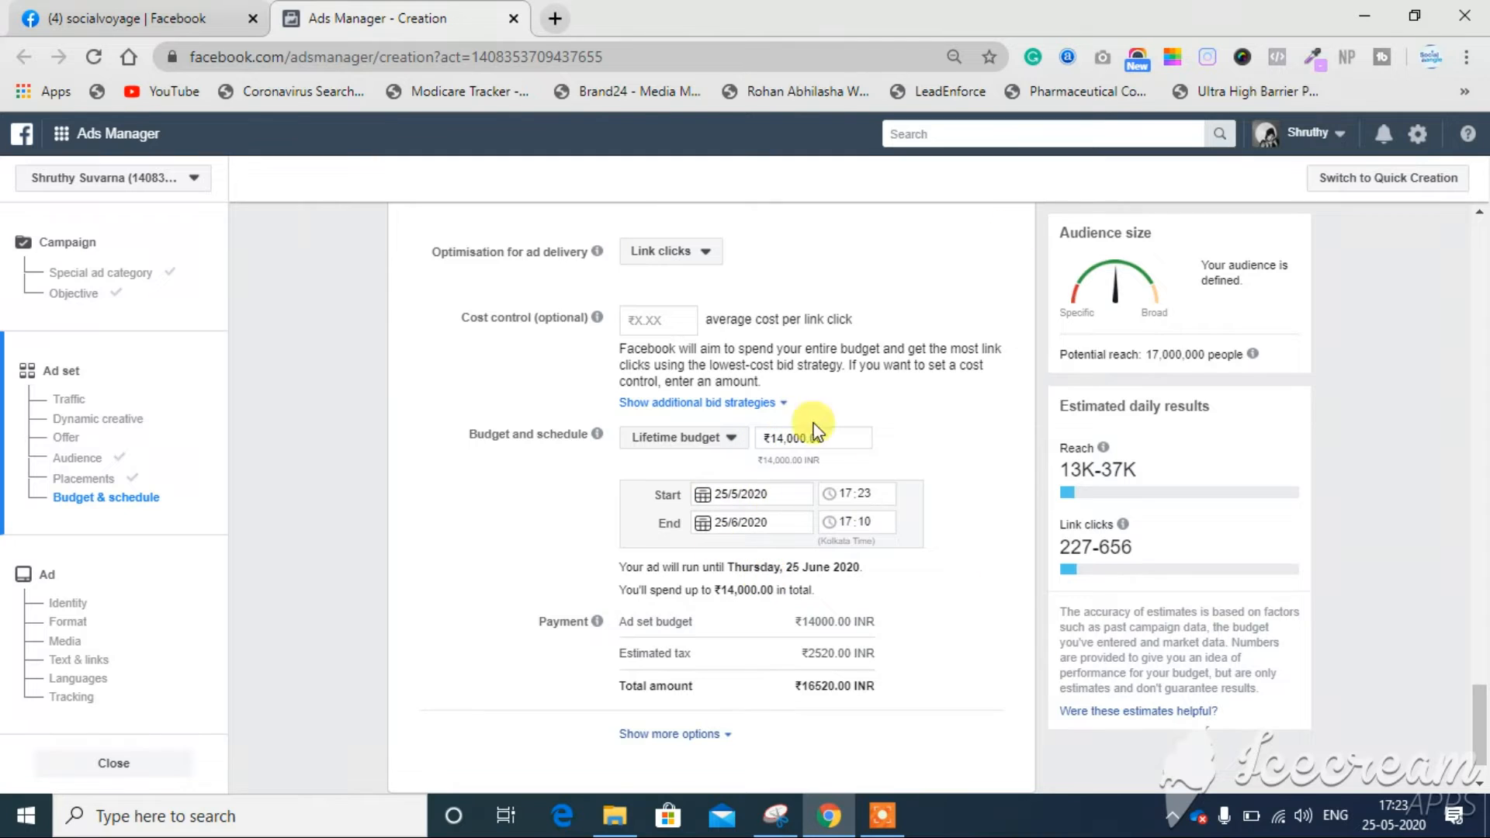
# Step: Try a lifetime budget of ₹2,000.00 for the ad set
pyautogui.click(782, 438)
pyautogui.press('BackSpace')
pyautogui.press('BackSpace')
pyautogui.write('2')
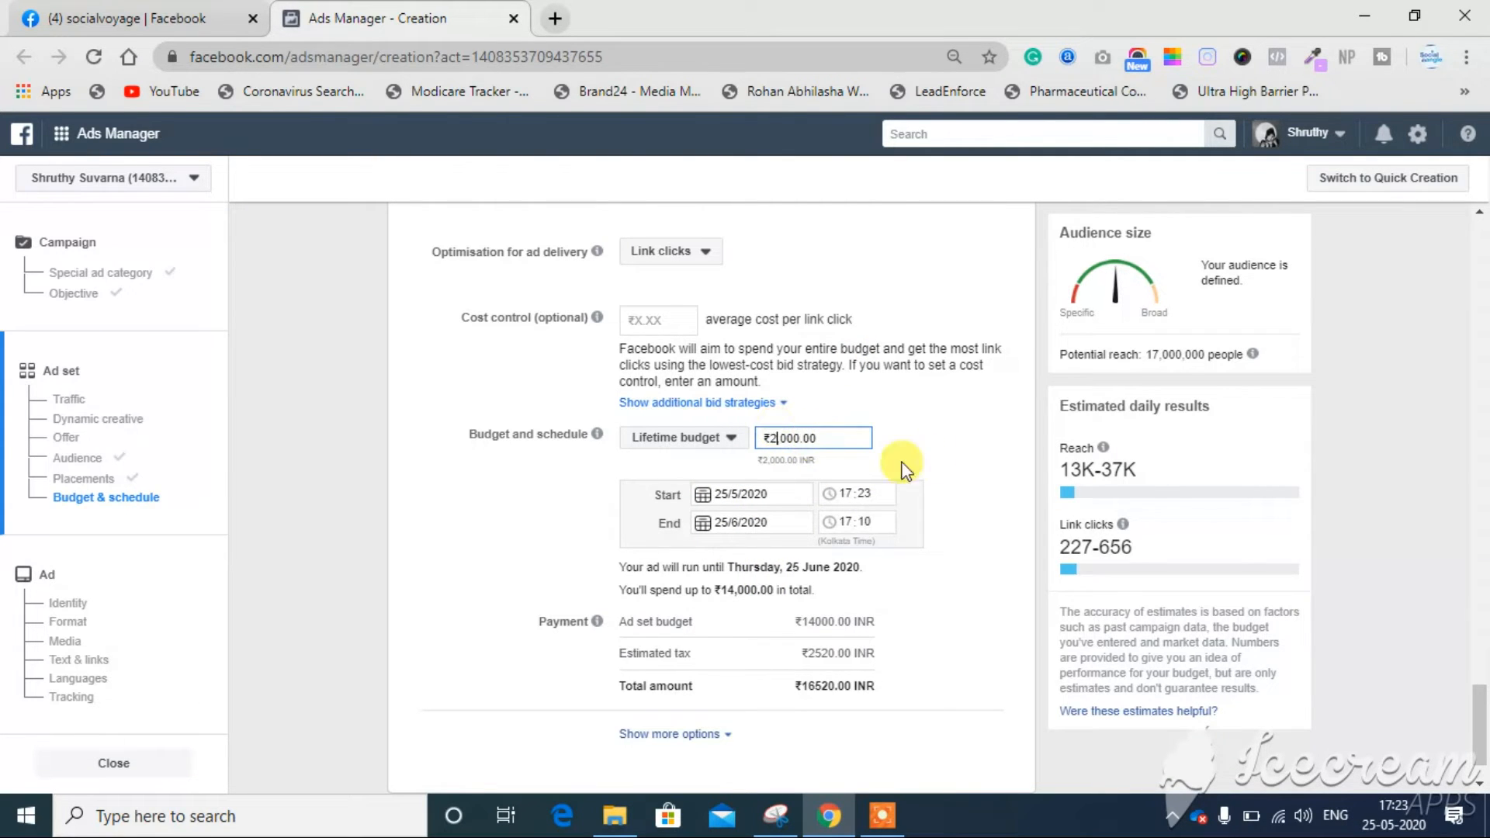
pyautogui.click(945, 458)
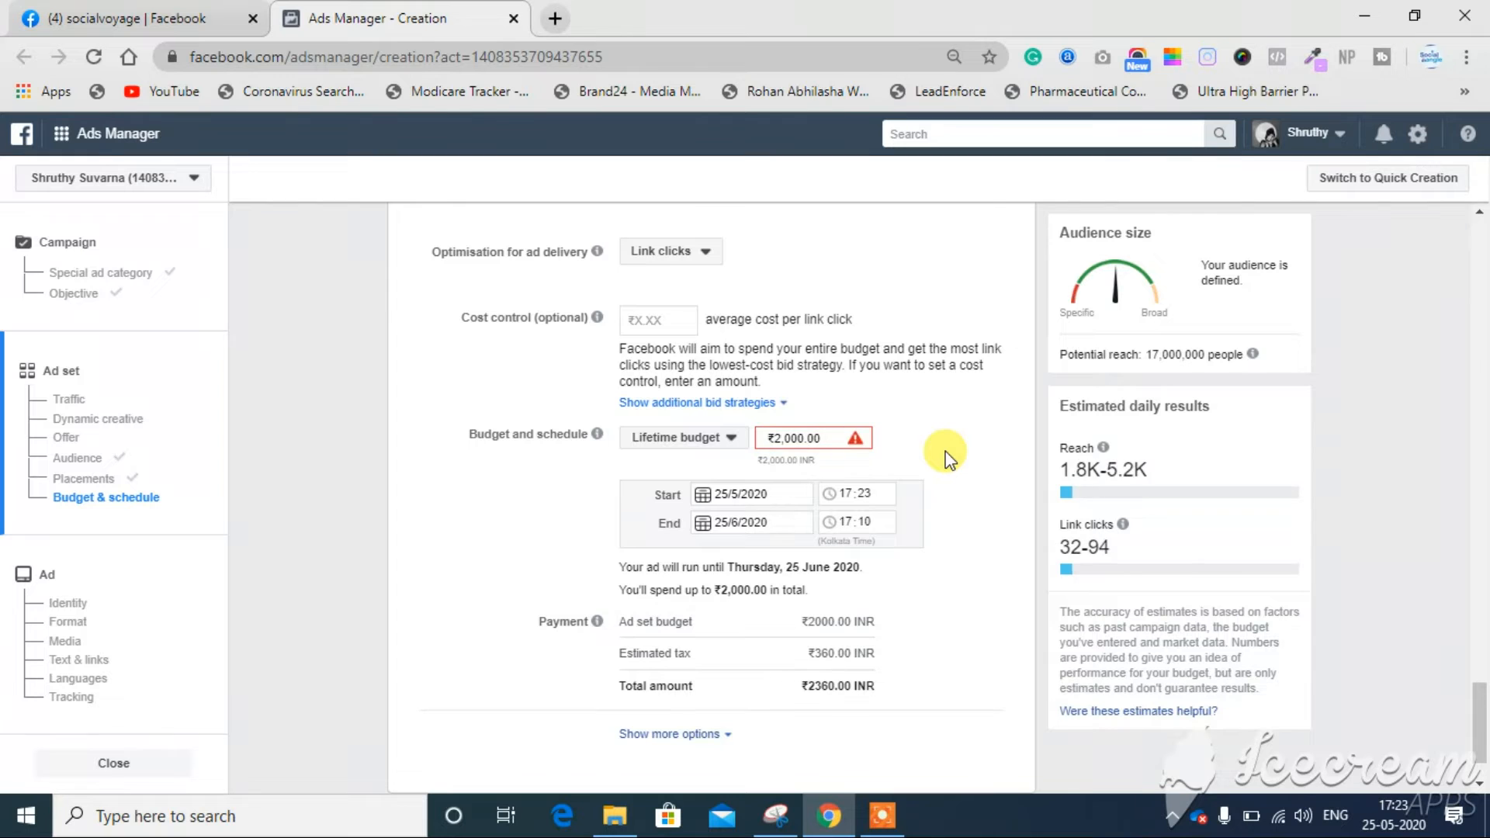
# Step: Set the lifetime budget to ₹2,400.00 and continue to the ad setup
pyautogui.moveTo(767, 444)
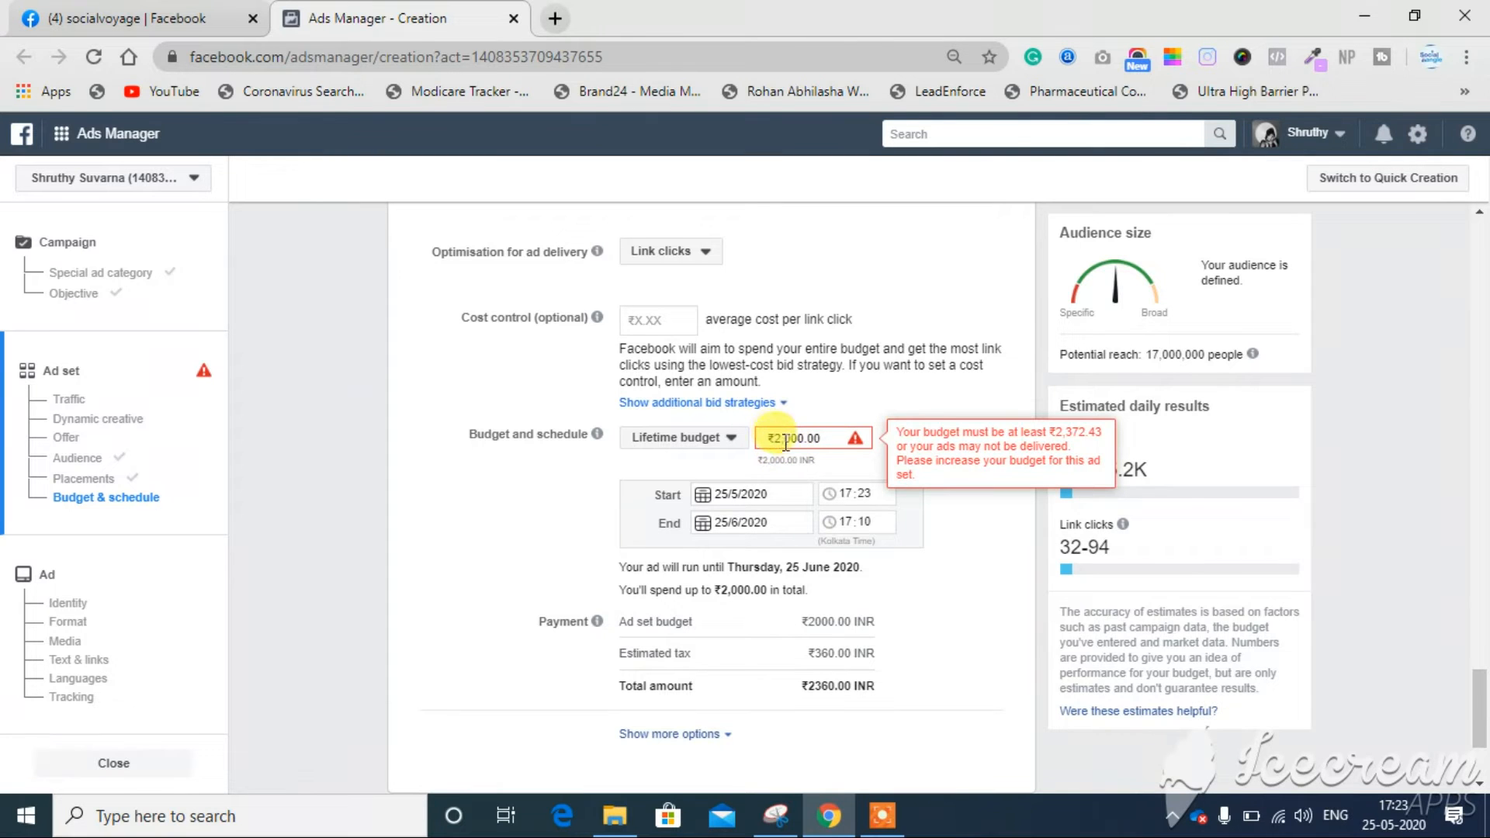
pyautogui.click(790, 439)
pyautogui.press('BackSpace')
pyautogui.write('4')
pyautogui.click(1004, 592)
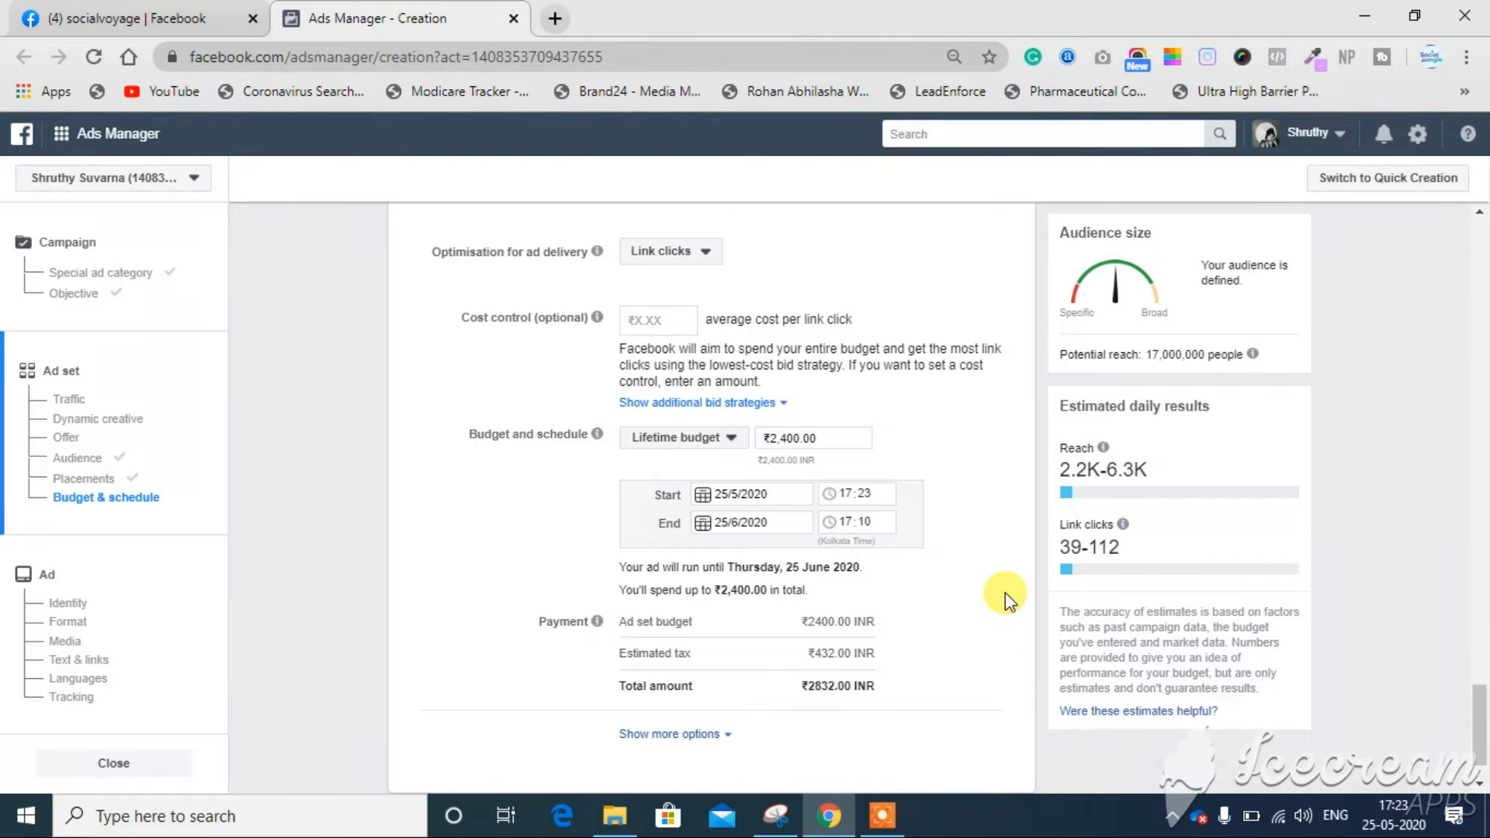
pyautogui.scroll(-1, 1004, 593)
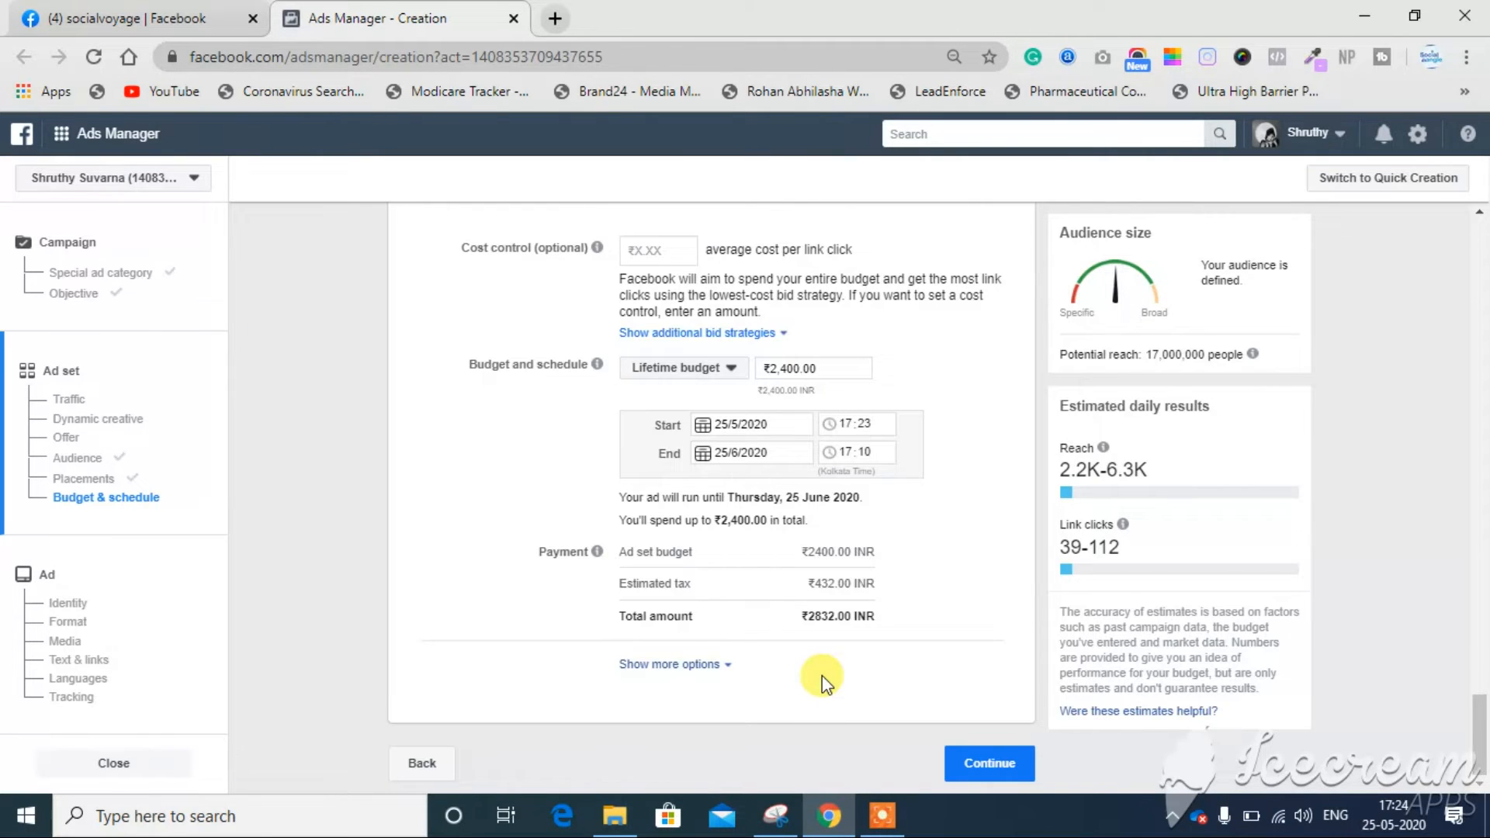
pyautogui.click(984, 763)
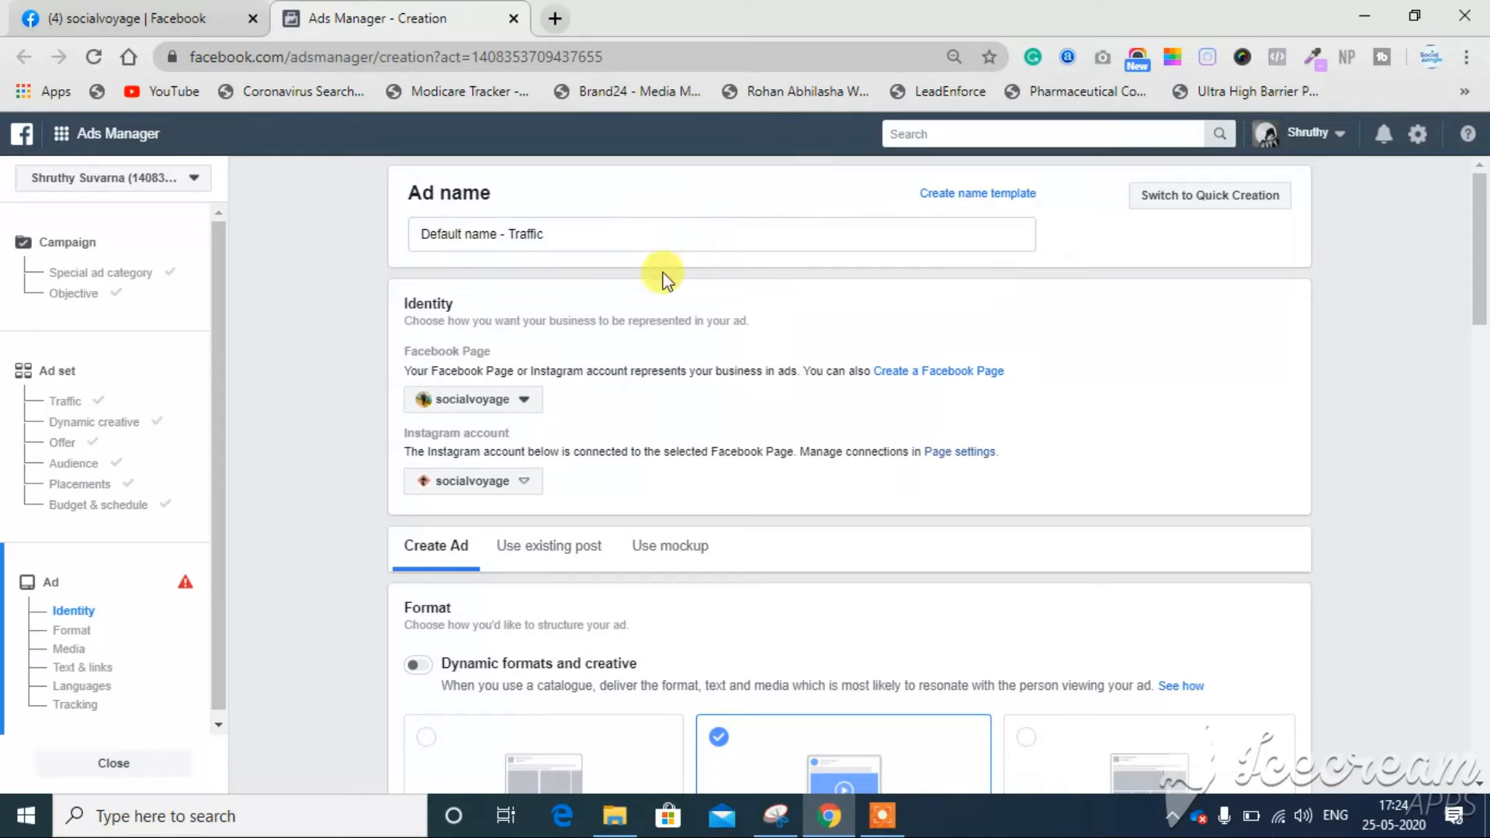
# Step: Name the ad "Ad copy 1"
pyautogui.tripleClick(584, 239)
pyautogui.press('BackSpace')
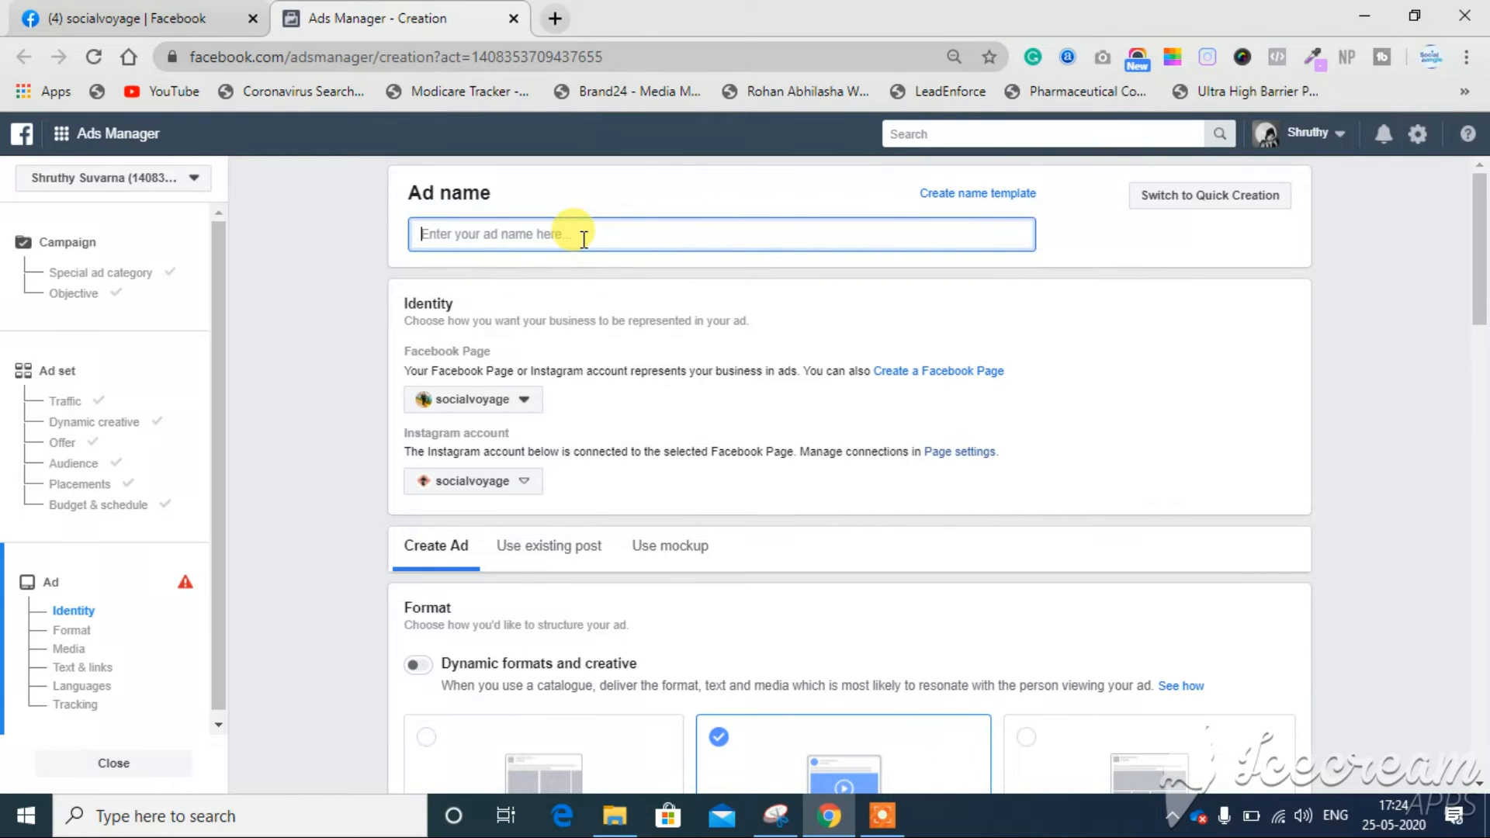
pyautogui.write('Ad ci')
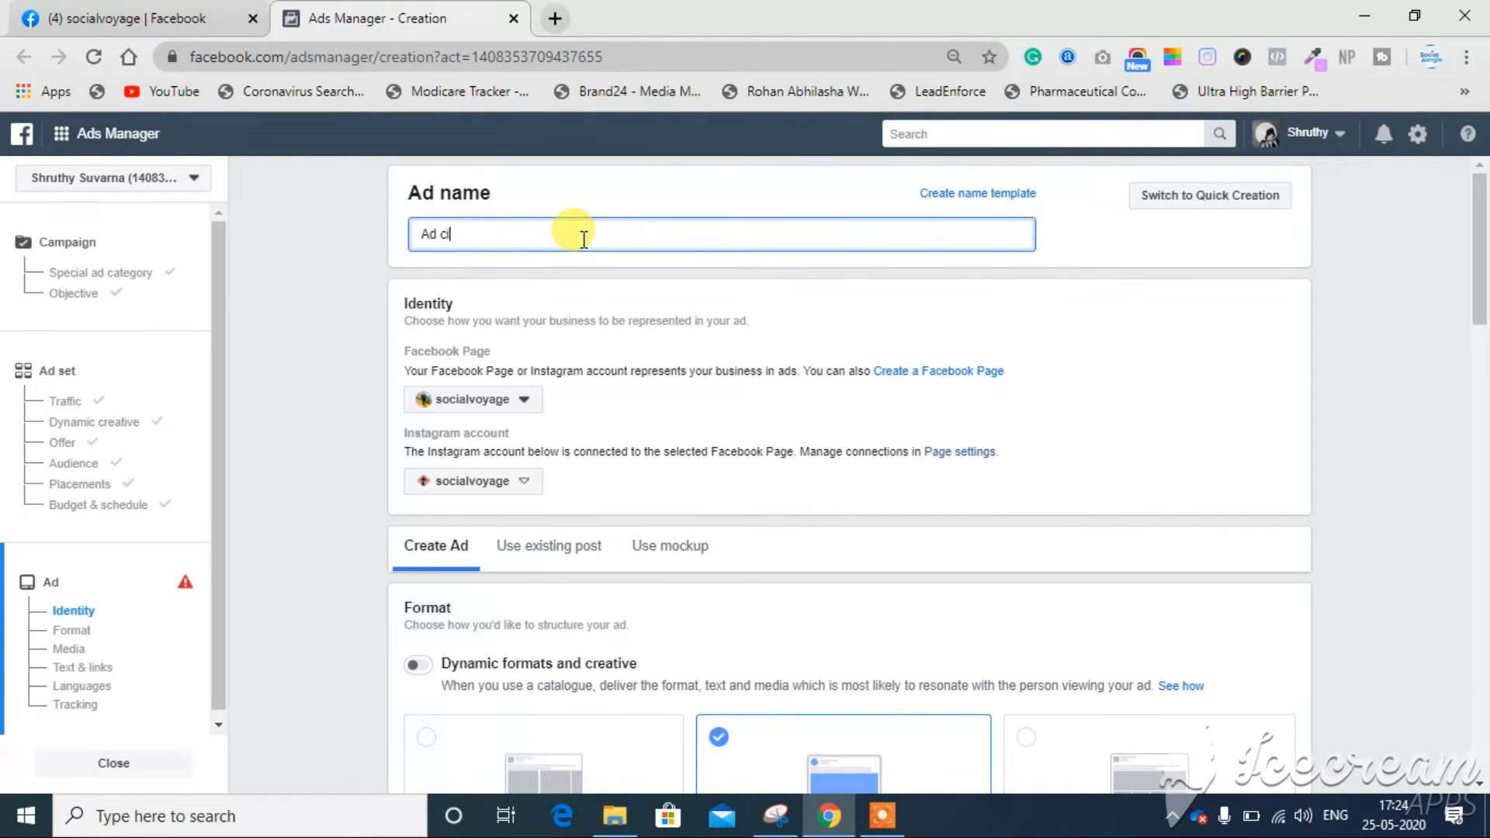
pyautogui.press('BackSpace')
pyautogui.write('opy 1')
pyautogui.click(708, 351)
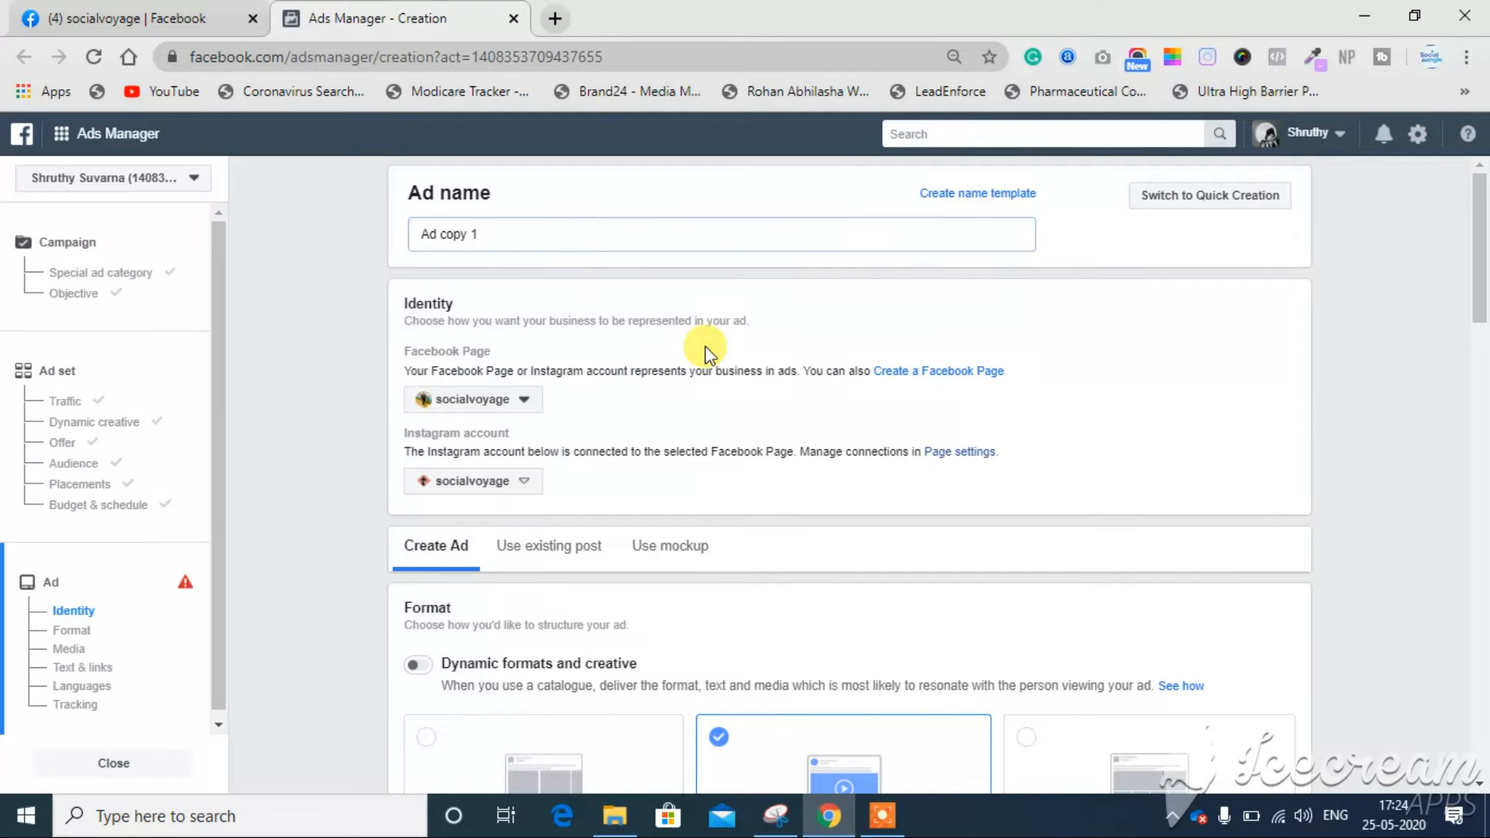
# Step: Review the Facebook Page and Instagram account choices for the ad's identity, keeping socialvoyage for both
pyautogui.click(460, 411)
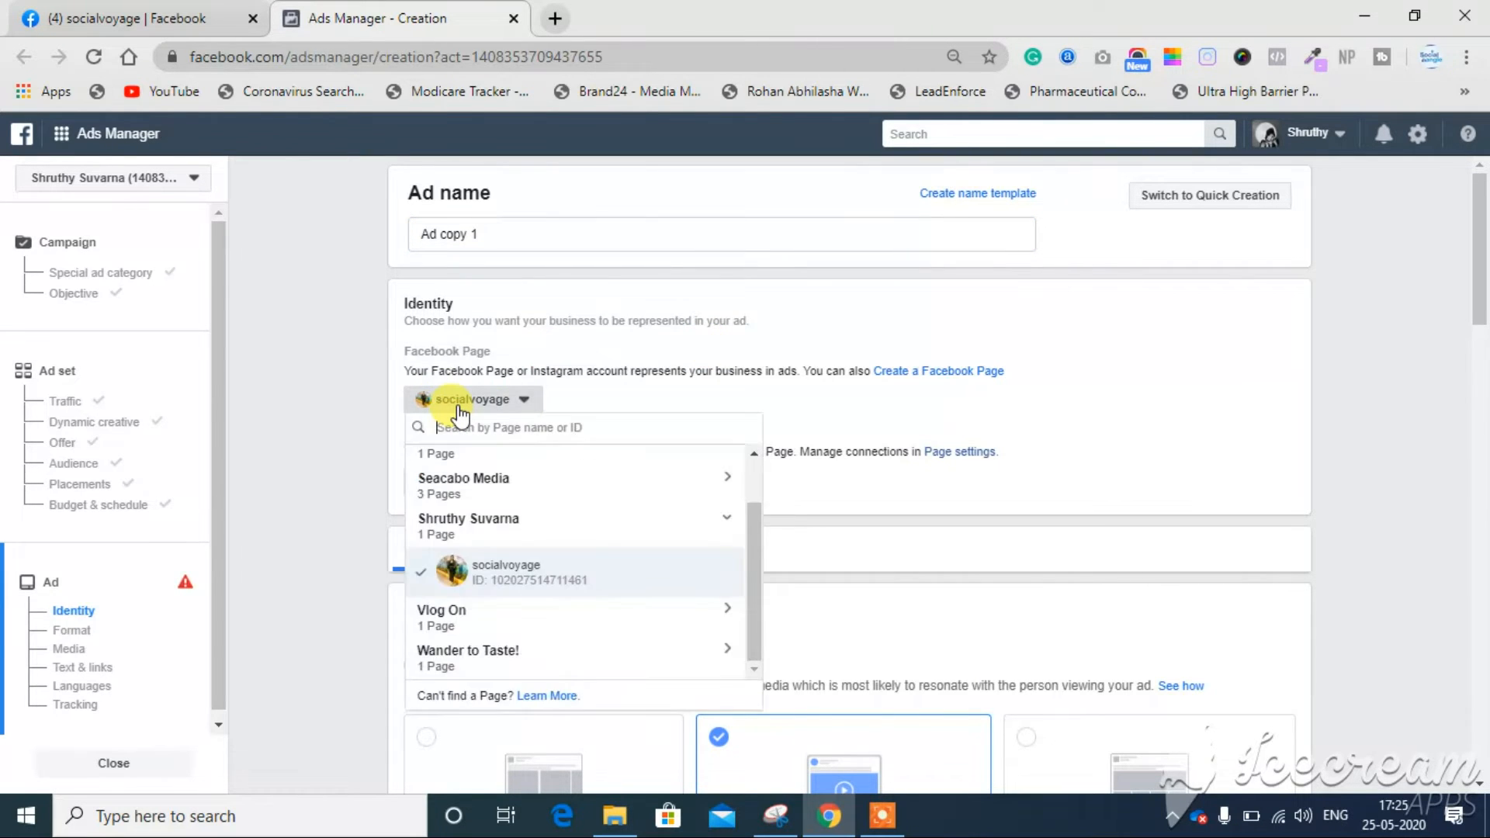
pyautogui.click(460, 411)
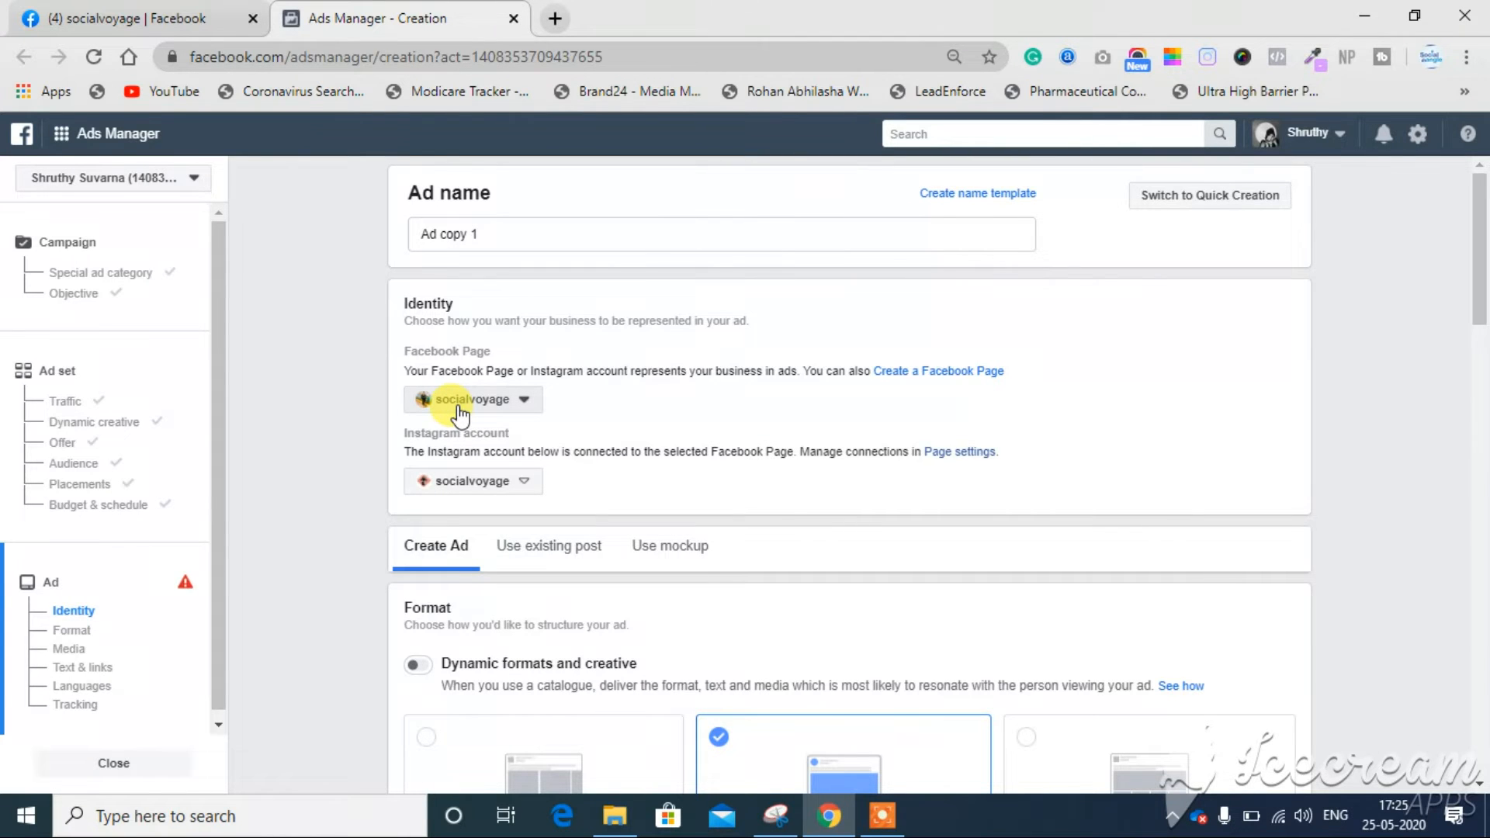
pyautogui.click(472, 483)
pyautogui.click(469, 481)
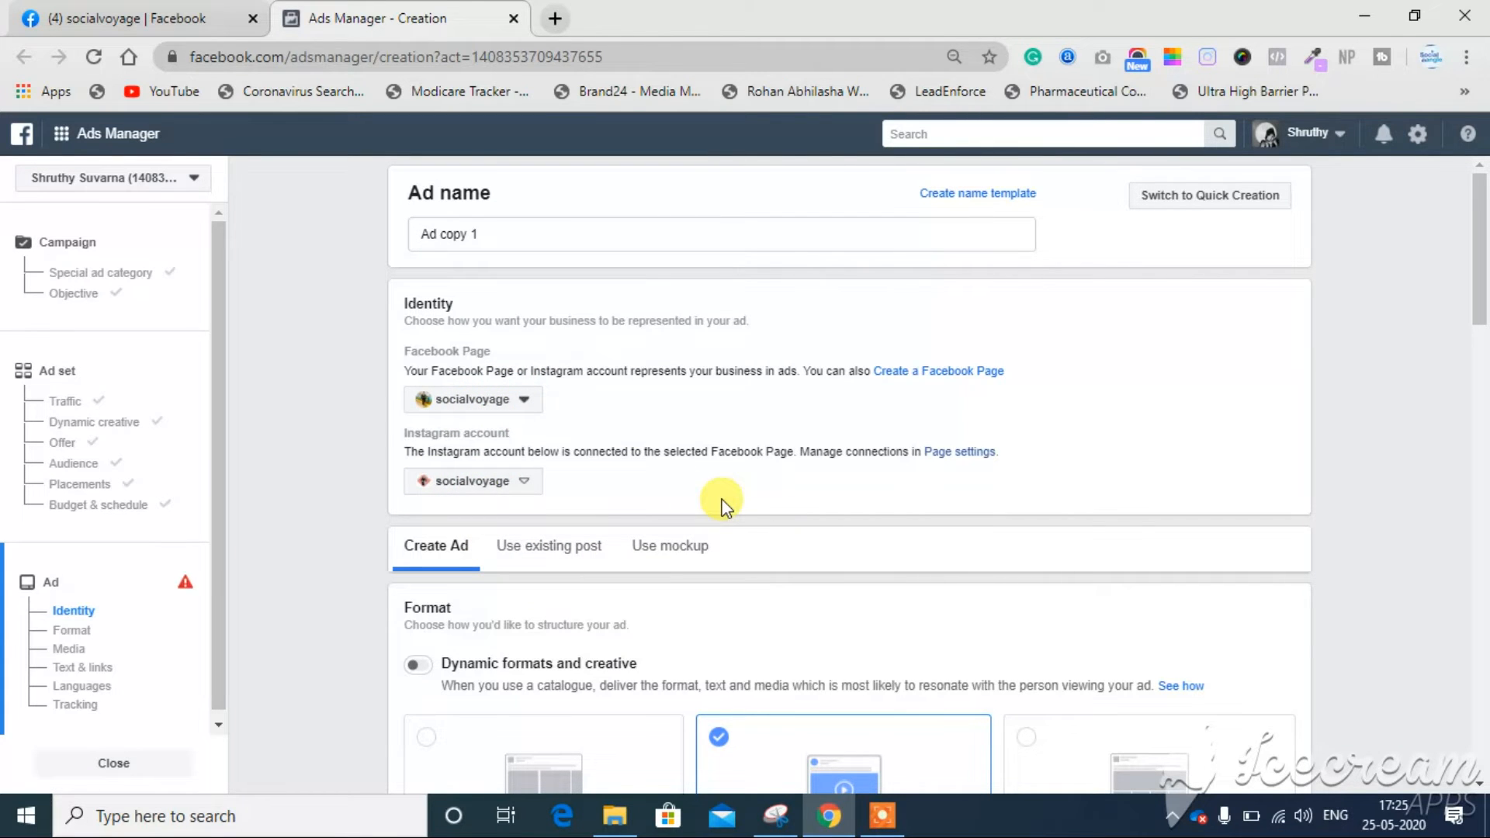
pyautogui.click(479, 409)
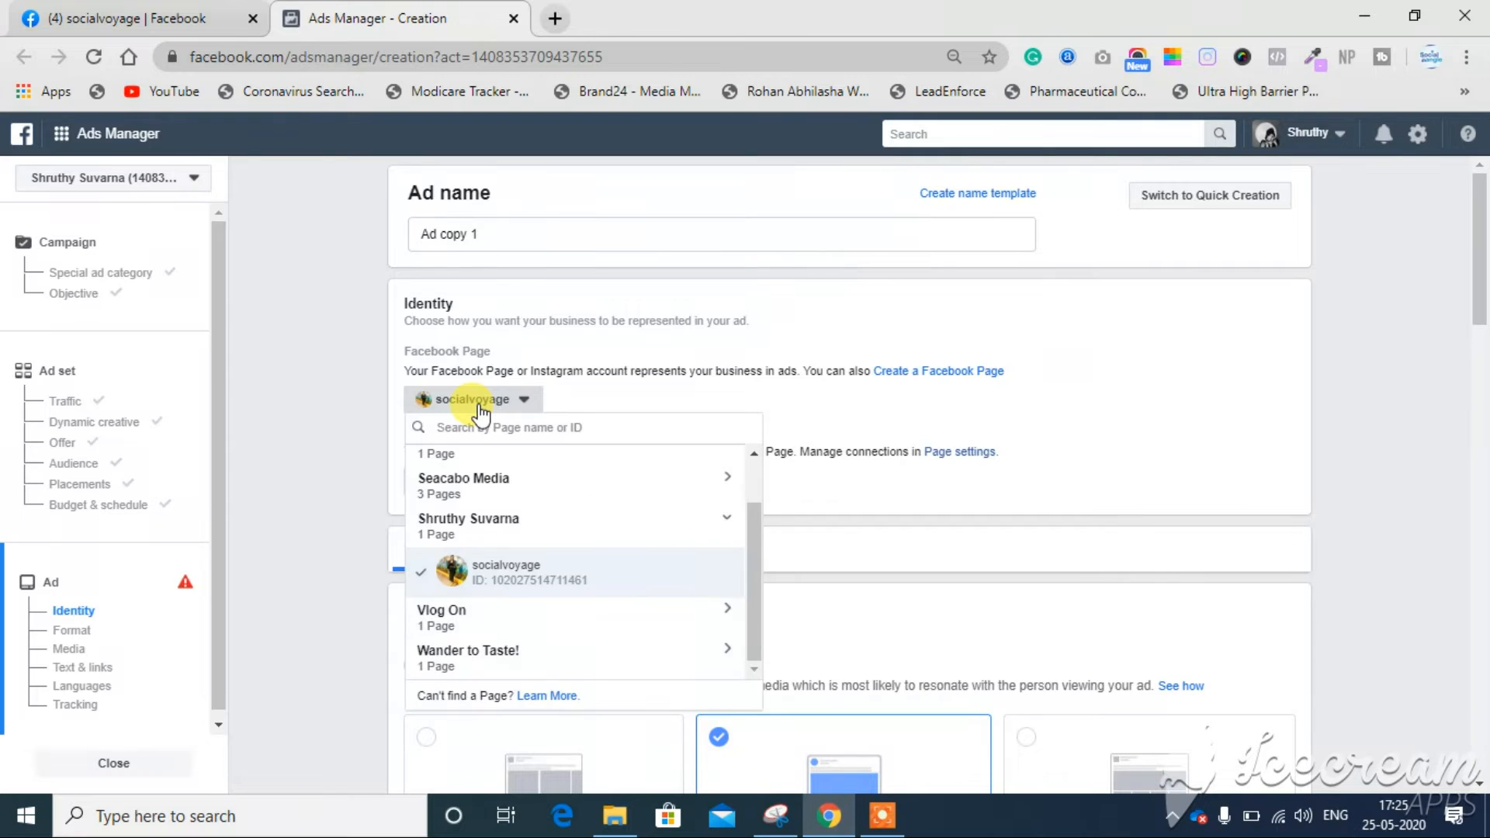
pyautogui.click(478, 409)
pyautogui.click(481, 412)
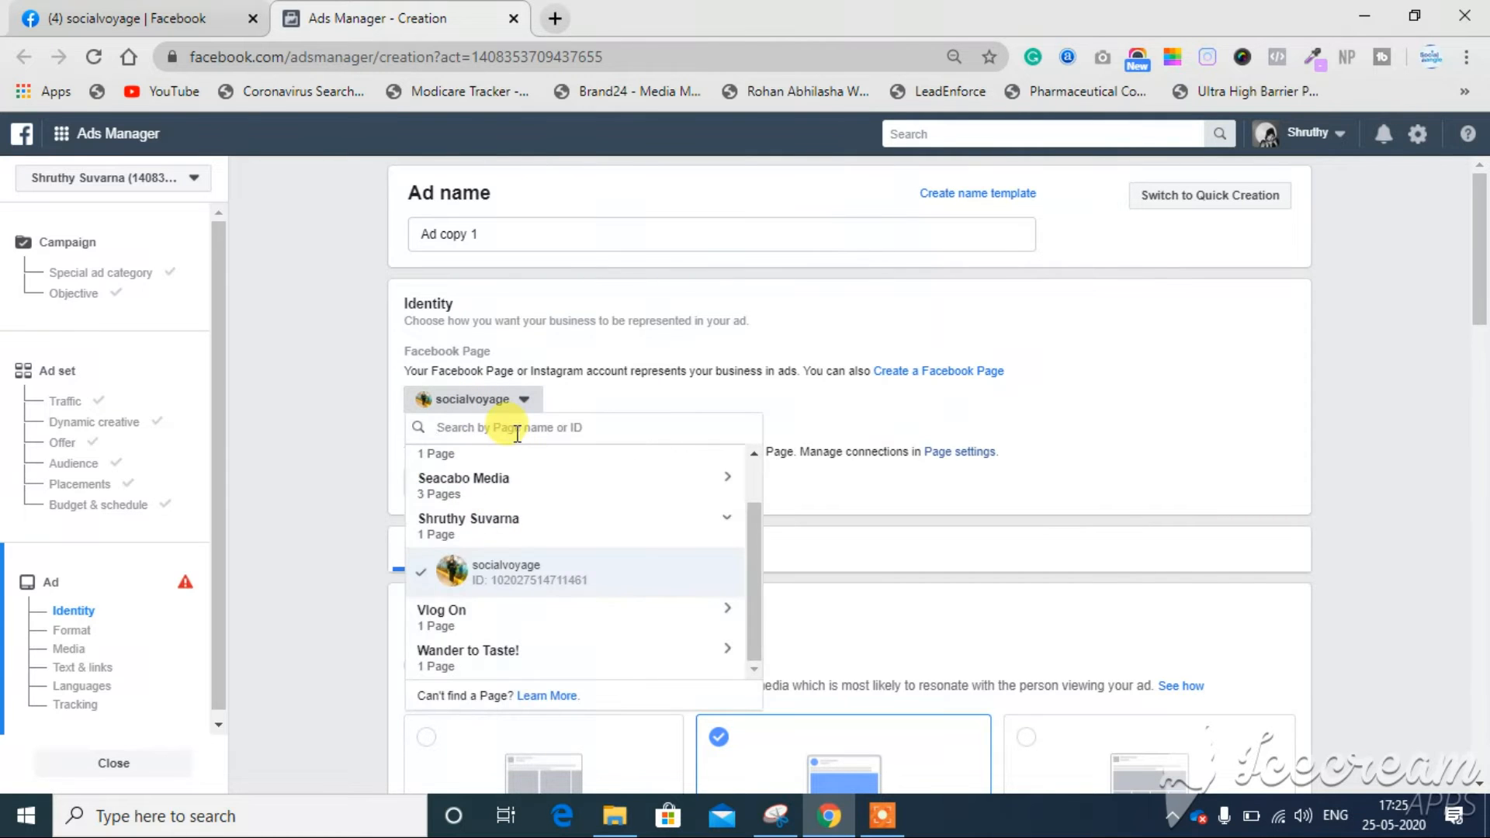
pyautogui.click(858, 406)
# Step: Use an existing post as the creative, choosing the first Facebook Page post from 23 Apr 2020 about tracking Instagram saves
pyautogui.scroll(-1, 858, 407)
pyautogui.scroll(-1, 858, 406)
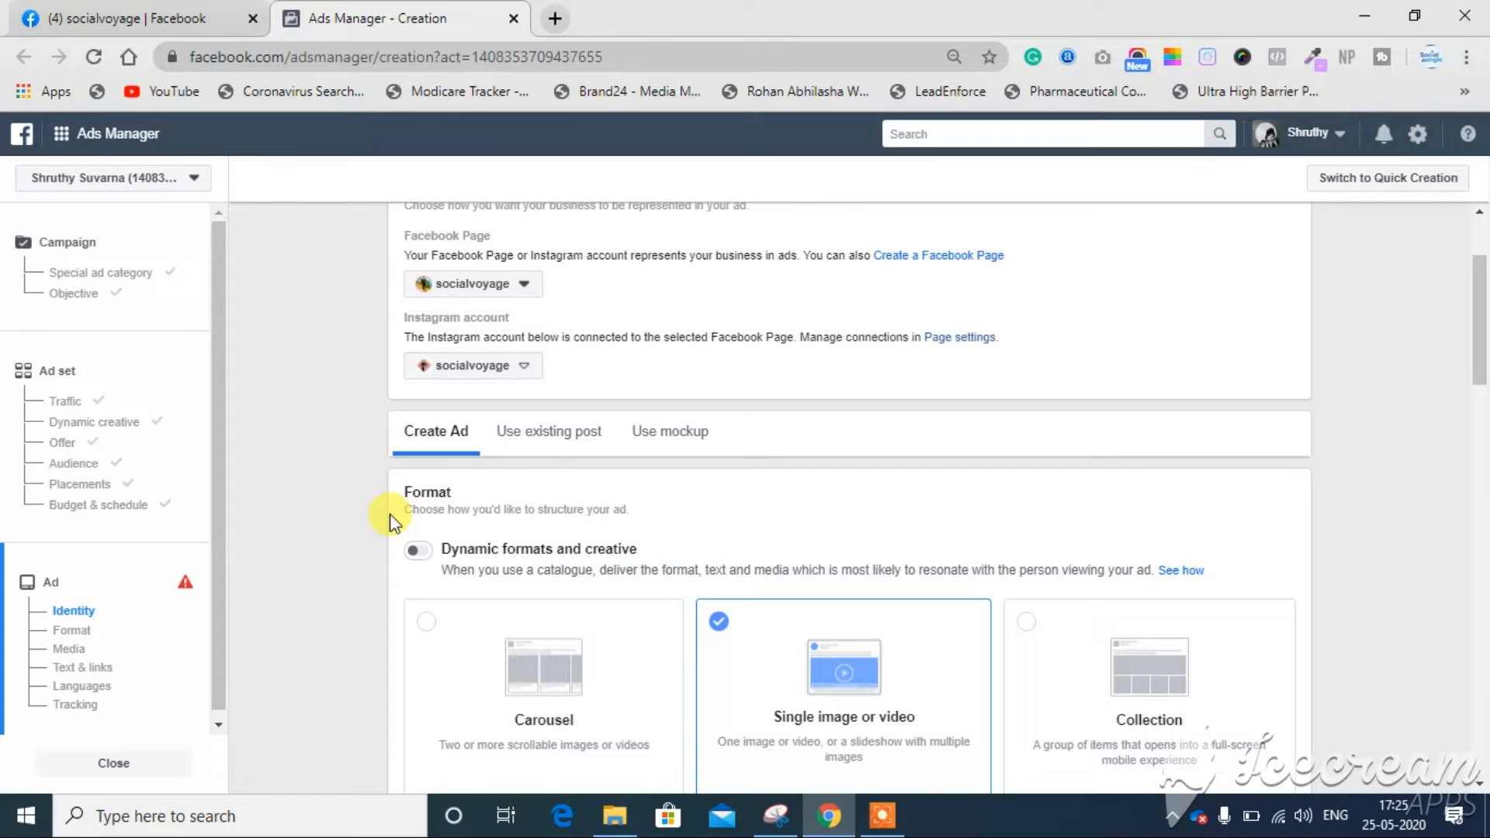
pyautogui.click(574, 448)
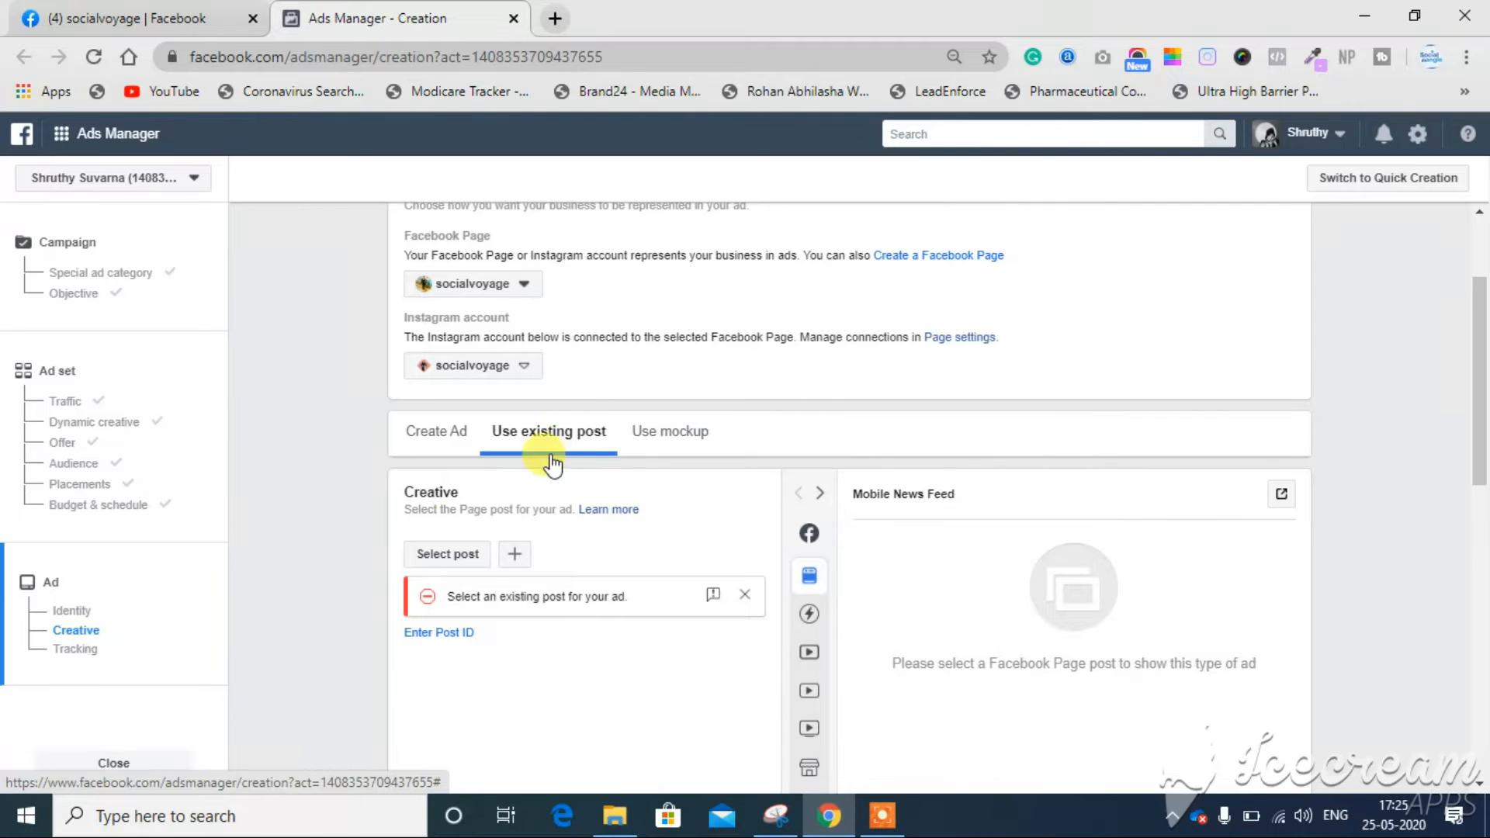
pyautogui.click(443, 554)
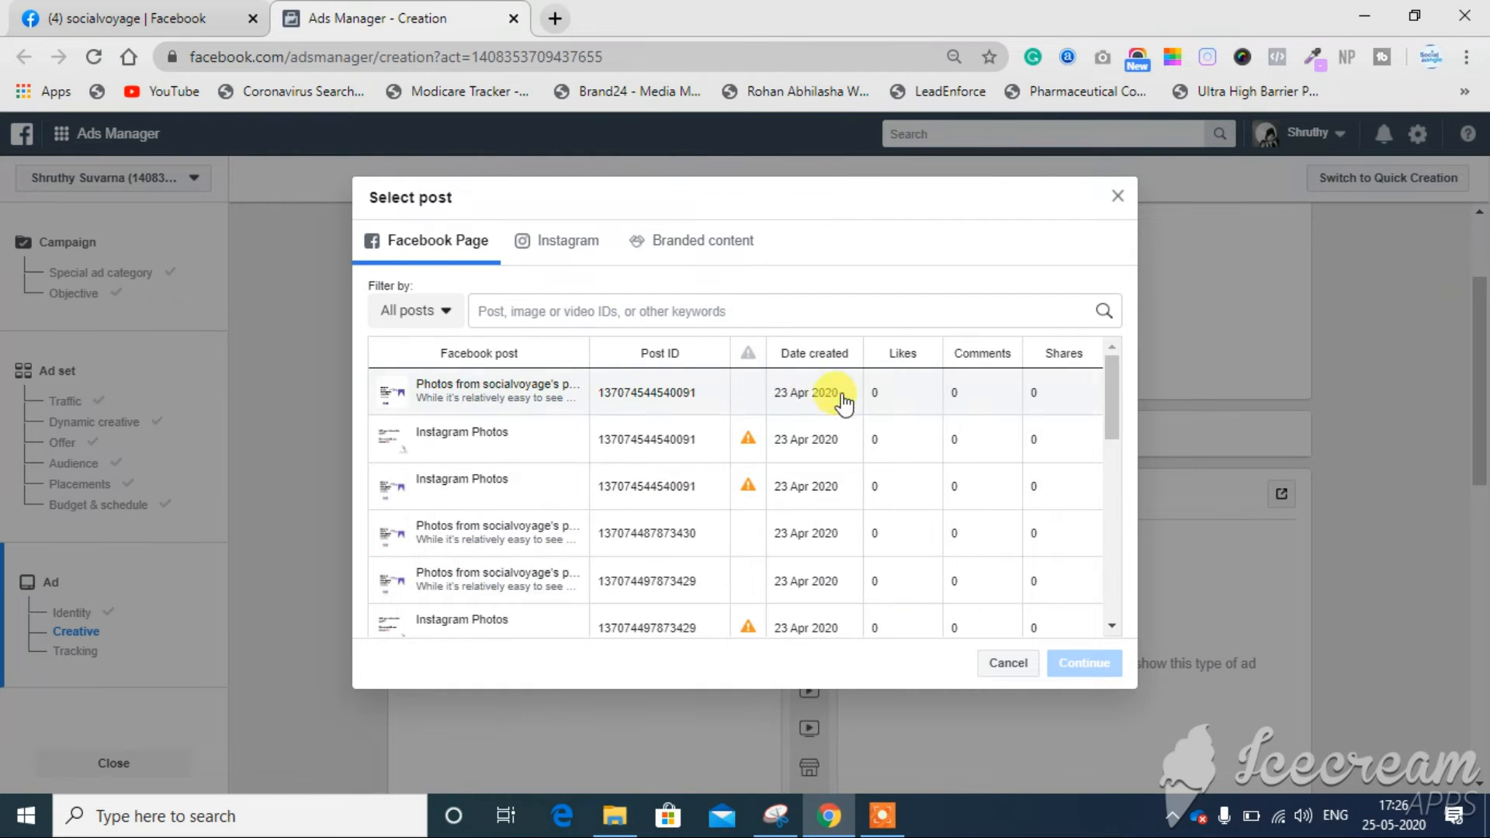
pyautogui.click(434, 392)
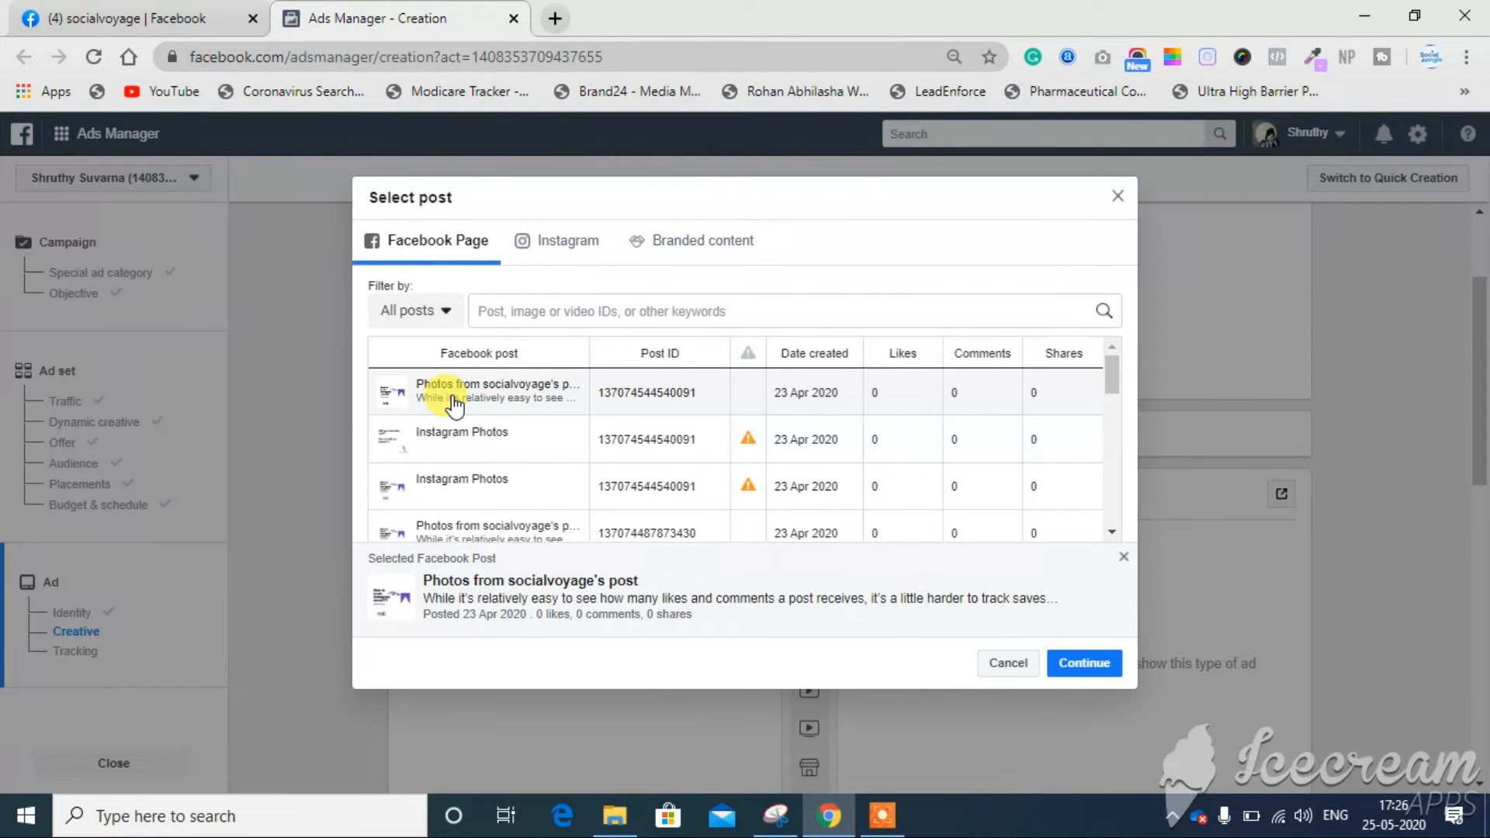
pyautogui.click(1077, 666)
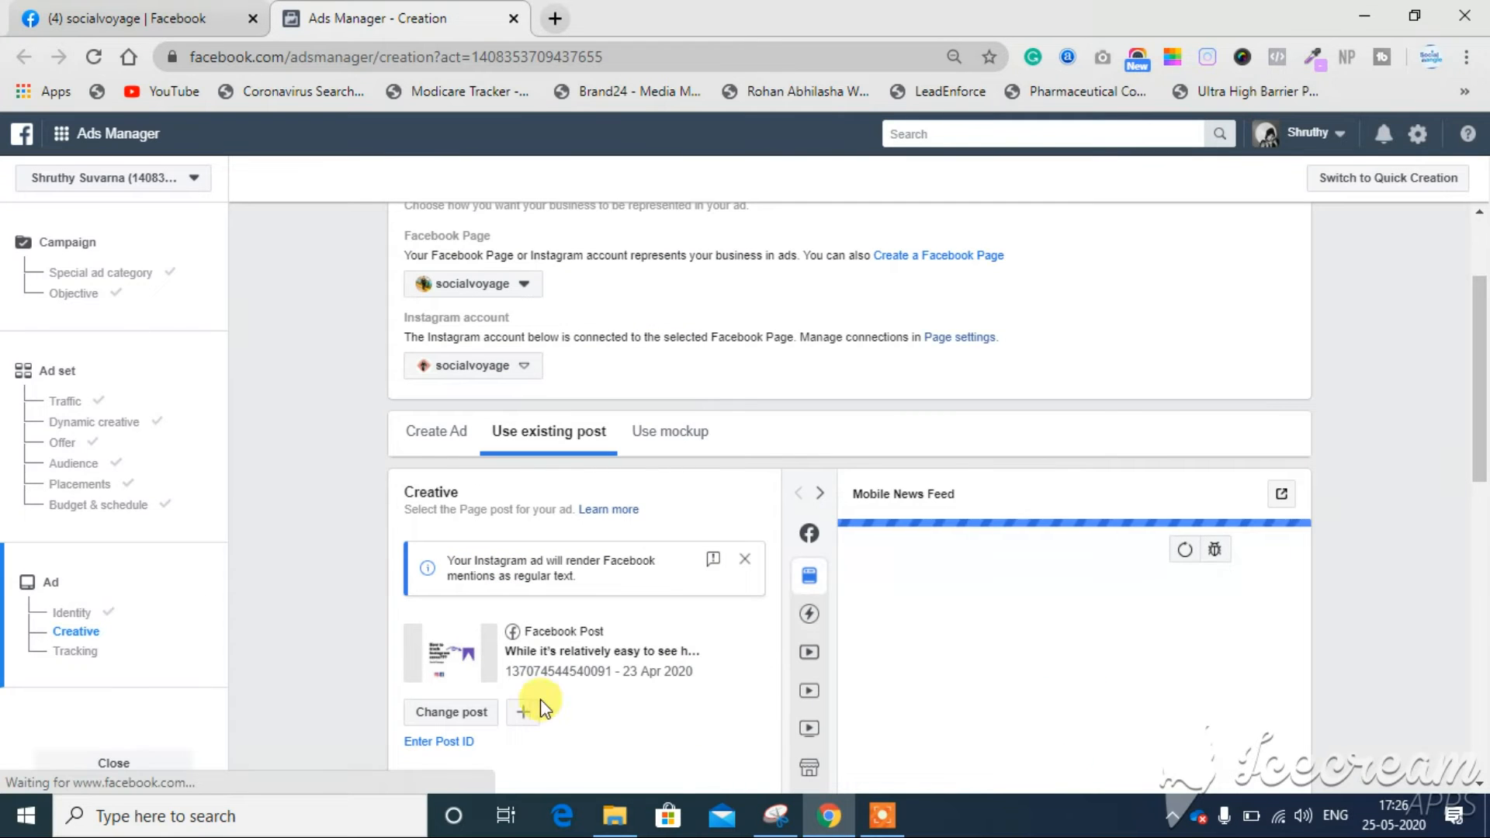
# Step: Examine the selected post's Mobile News Feed preview, the call to action setting, the tracking options, and the error notice
pyautogui.scroll(-6, 1197, 435)
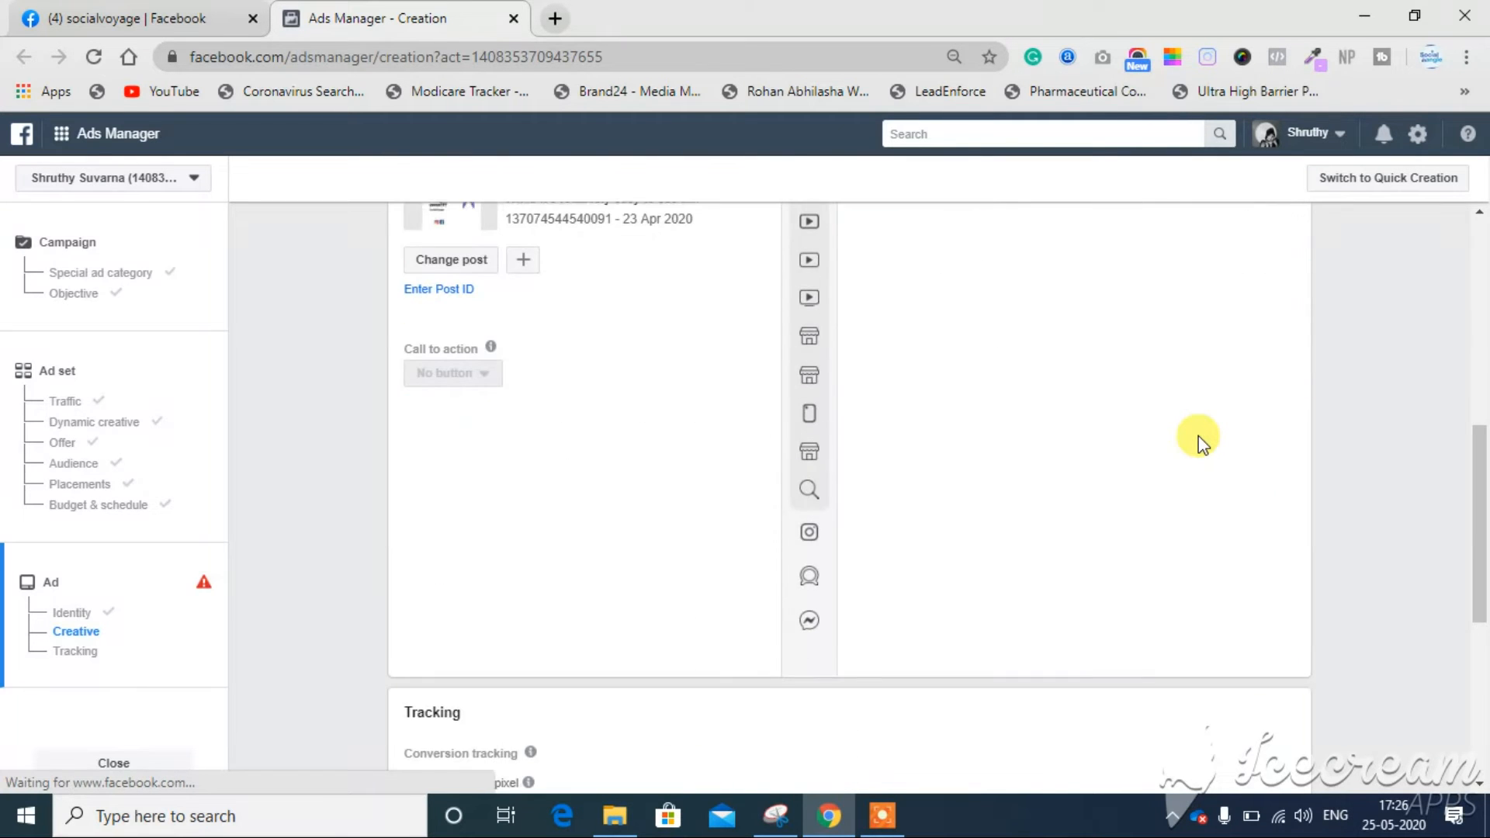
pyautogui.scroll(2, 1245, 422)
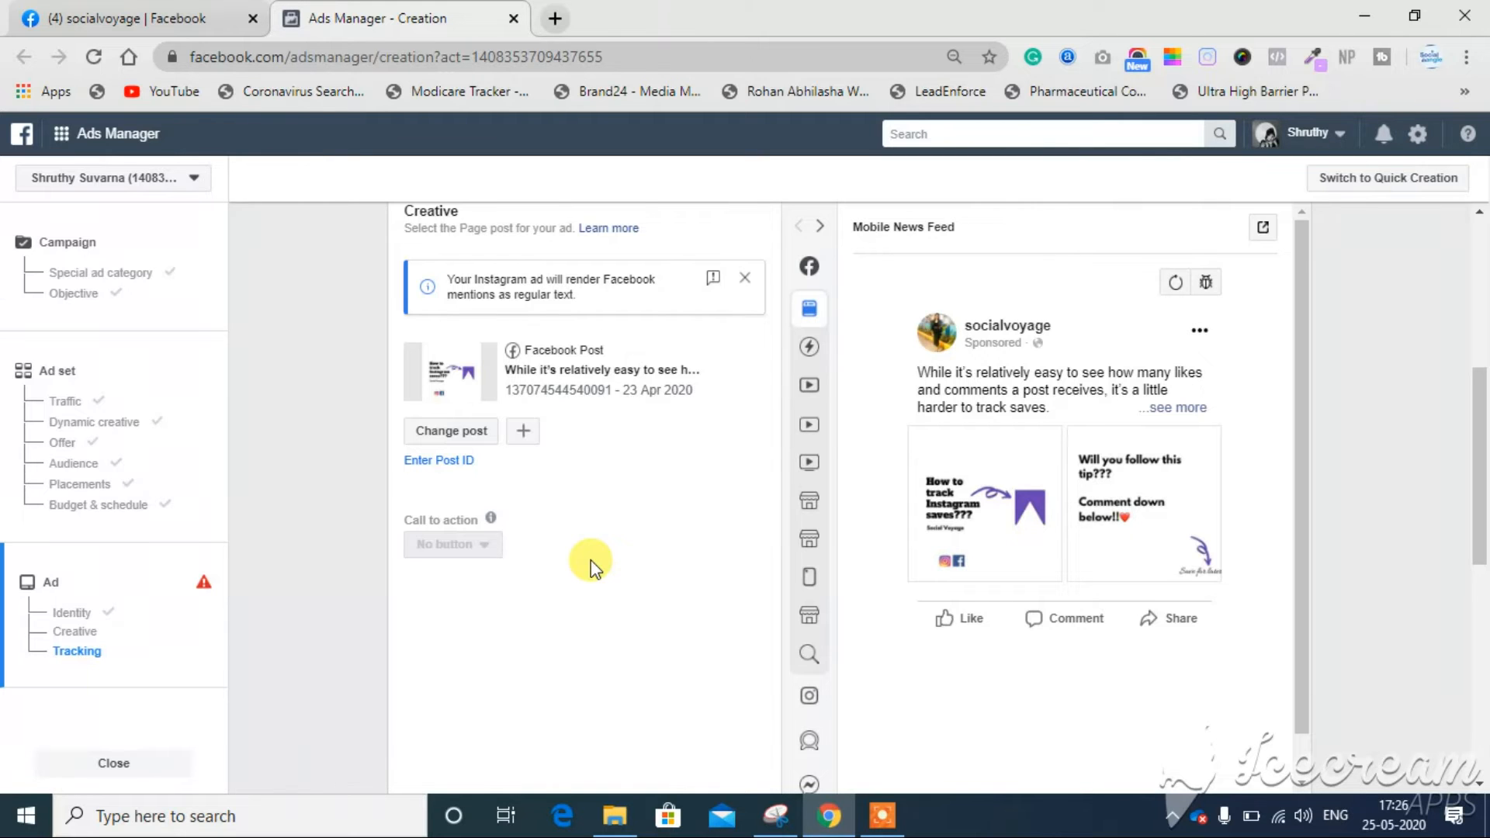
pyautogui.scroll(-8, 590, 560)
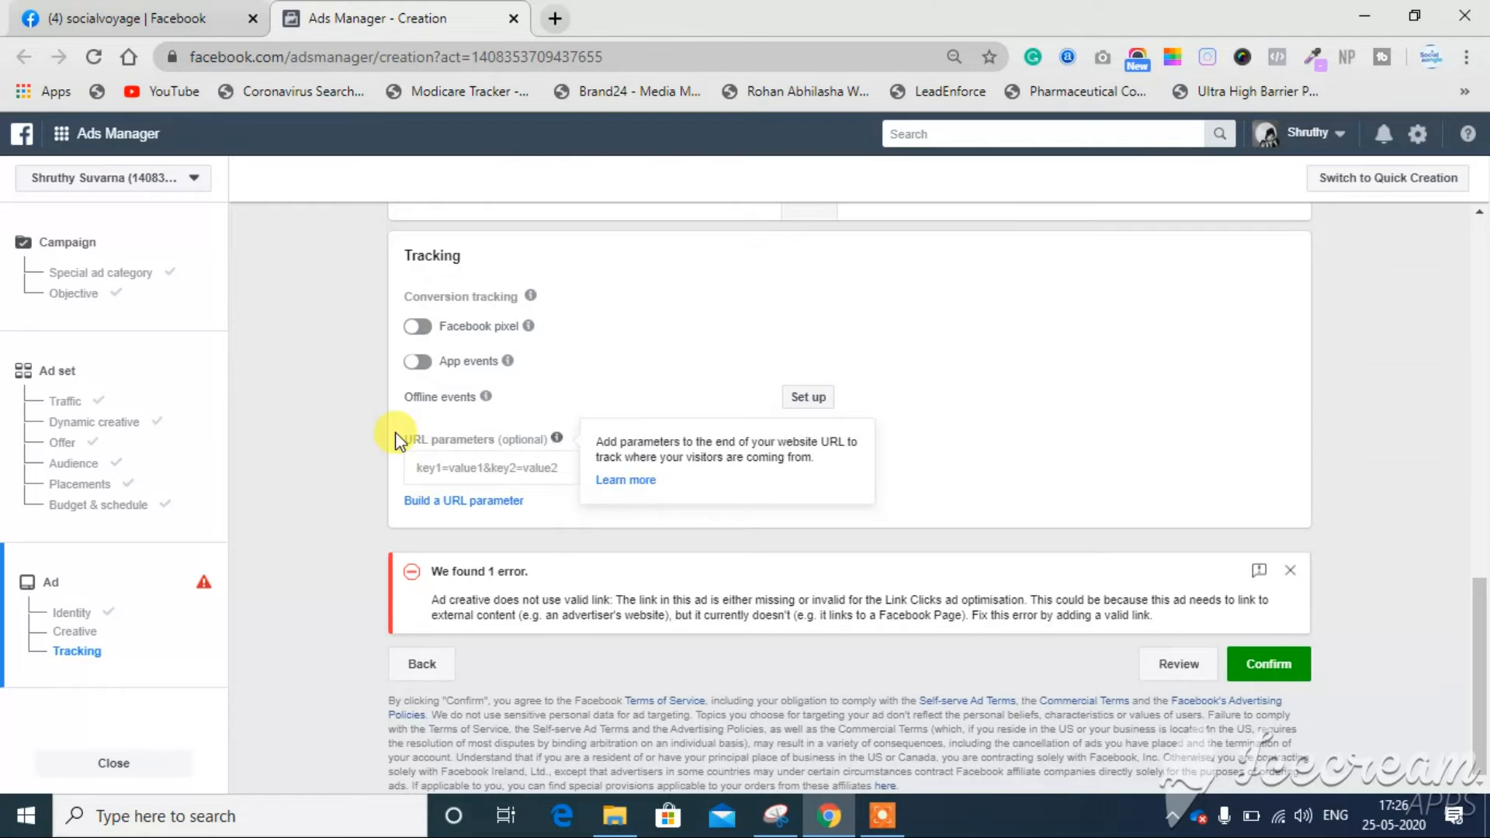
pyautogui.scroll(2, 518, 582)
pyautogui.scroll(7, 519, 581)
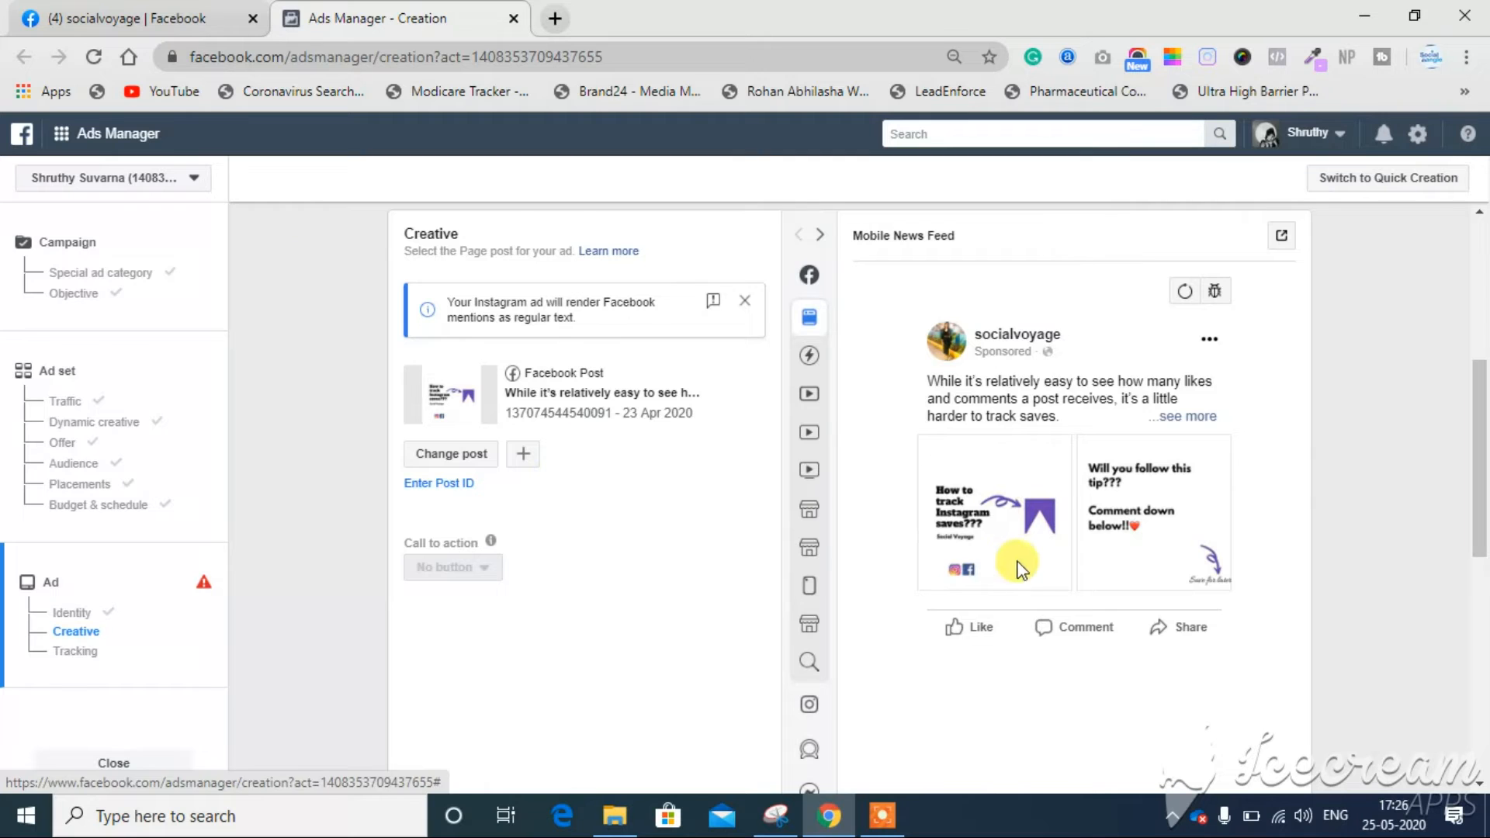
pyautogui.scroll(-4, 669, 522)
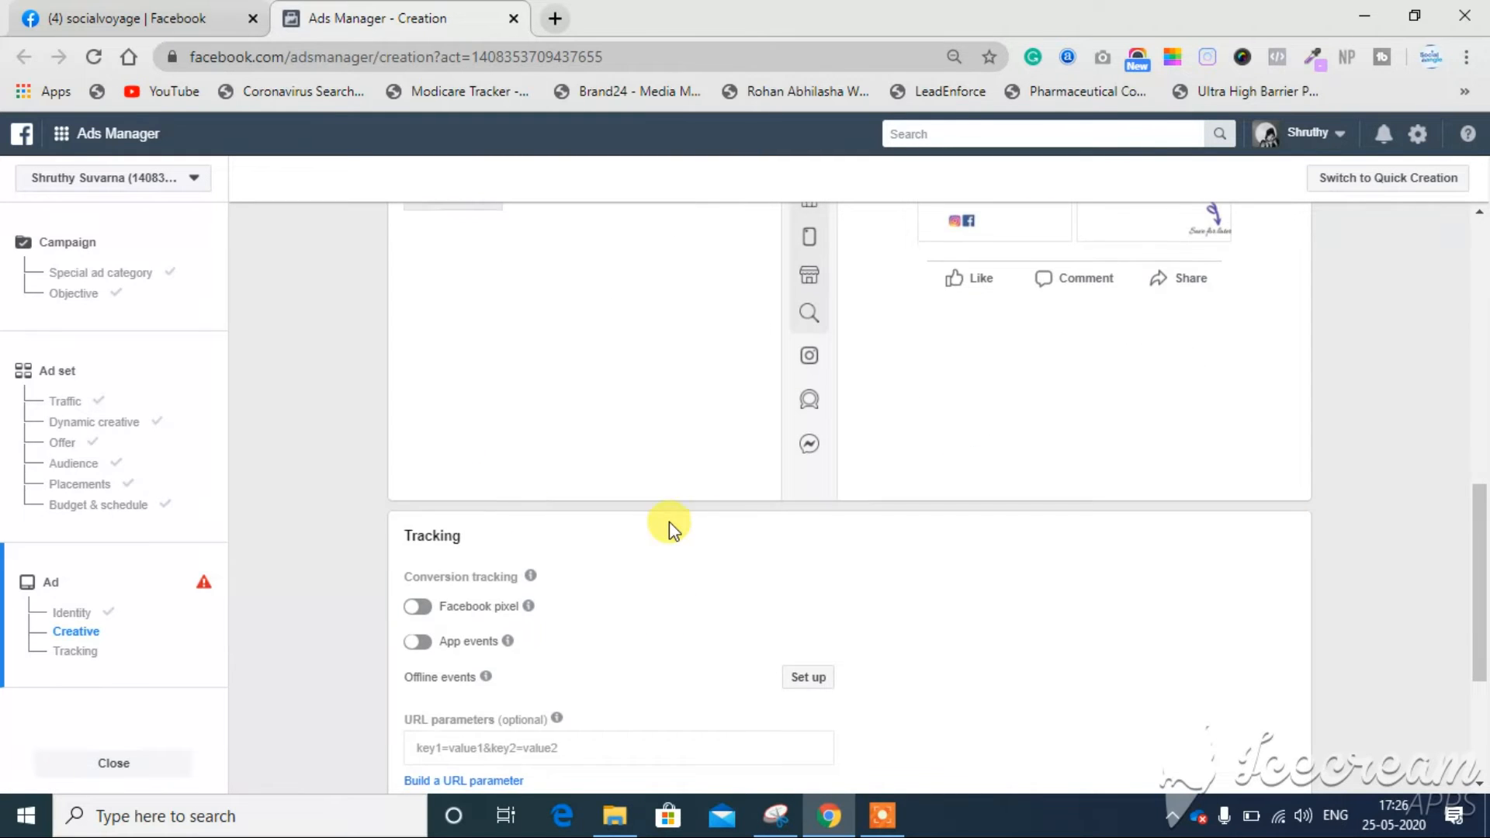
pyautogui.scroll(-3, 669, 522)
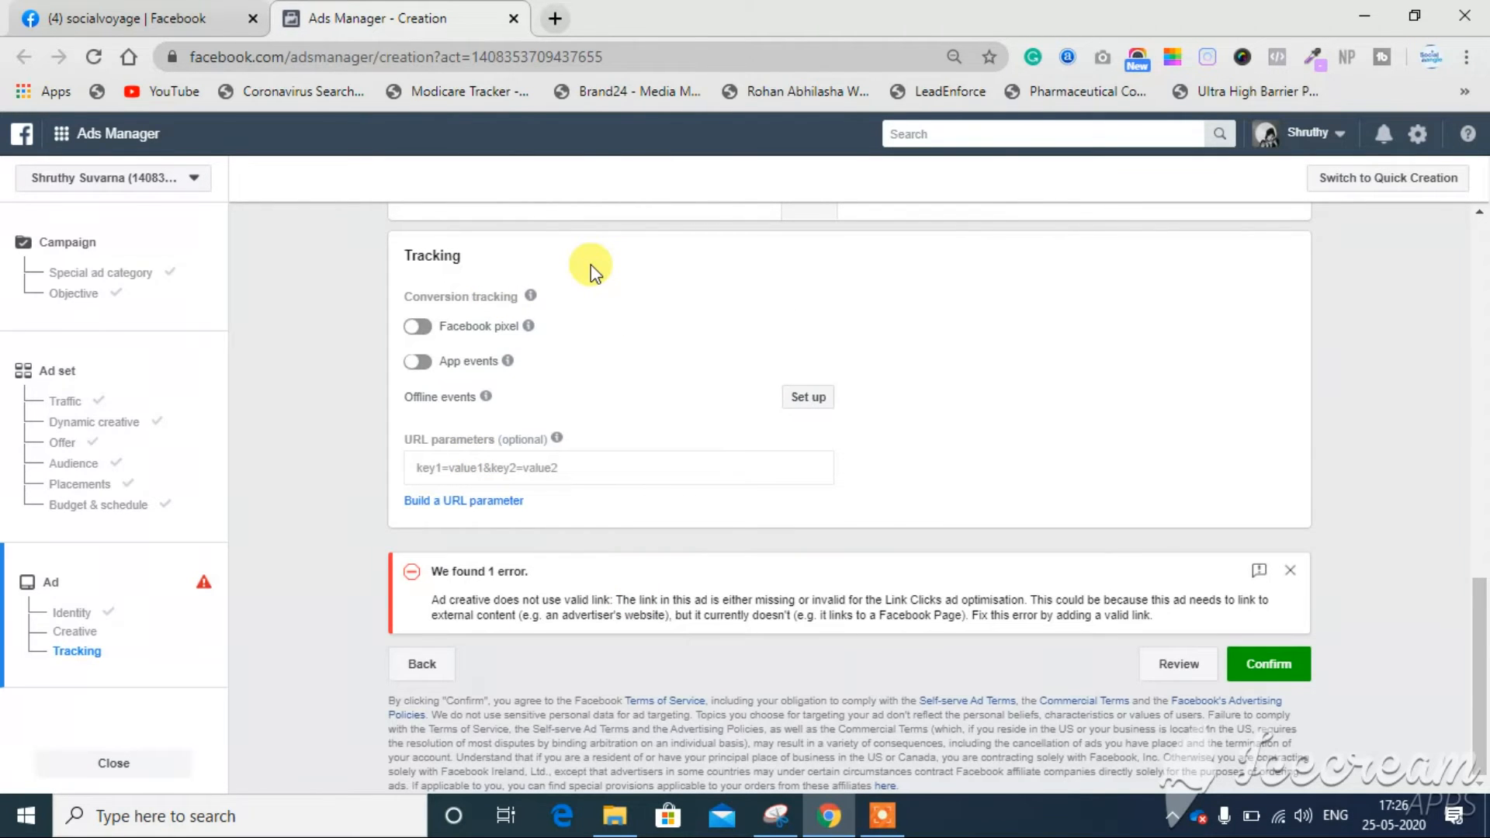
pyautogui.scroll(5, 806, 353)
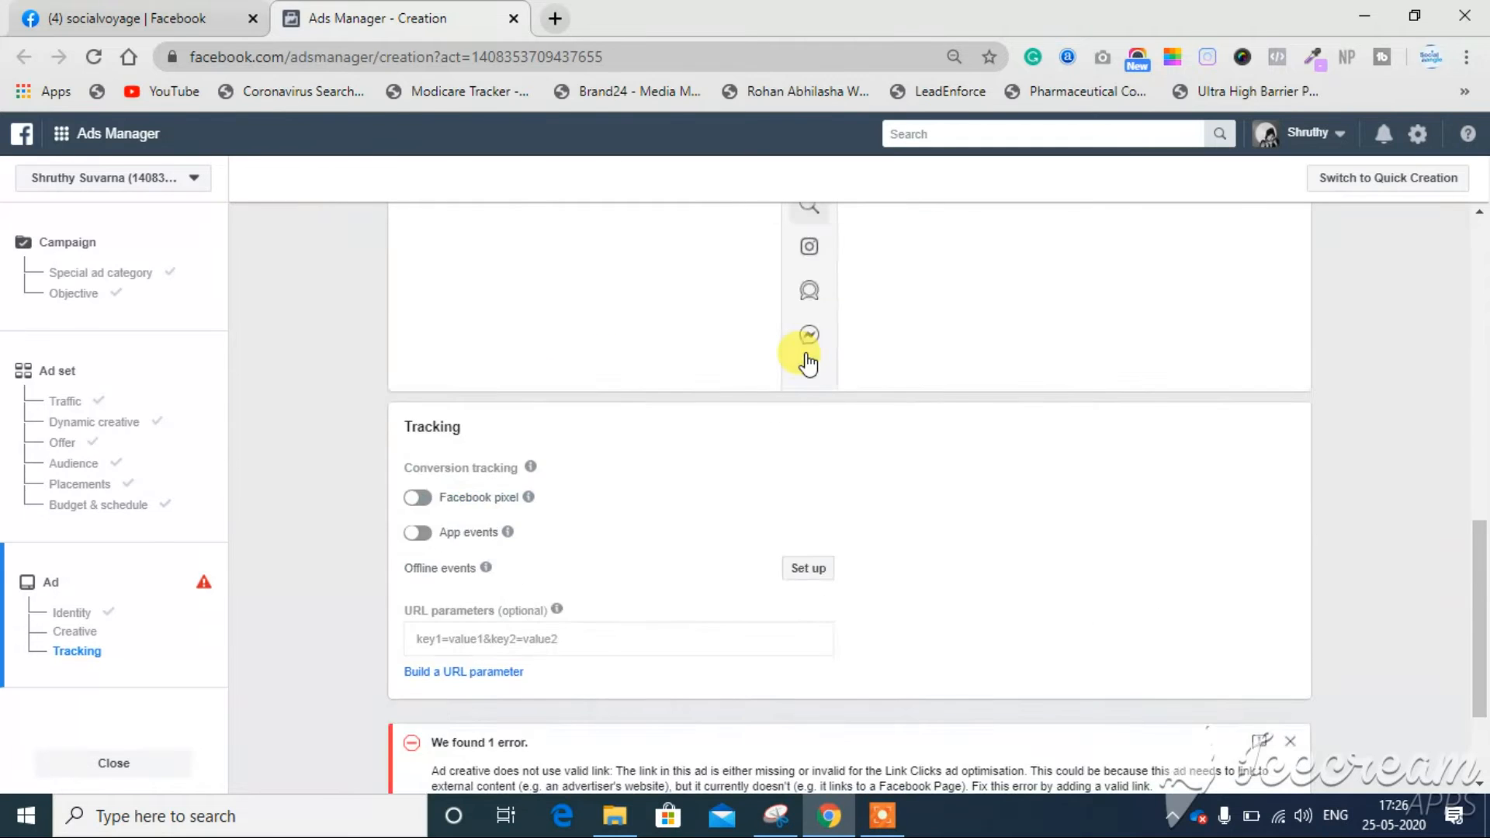
pyautogui.scroll(3, 548, 343)
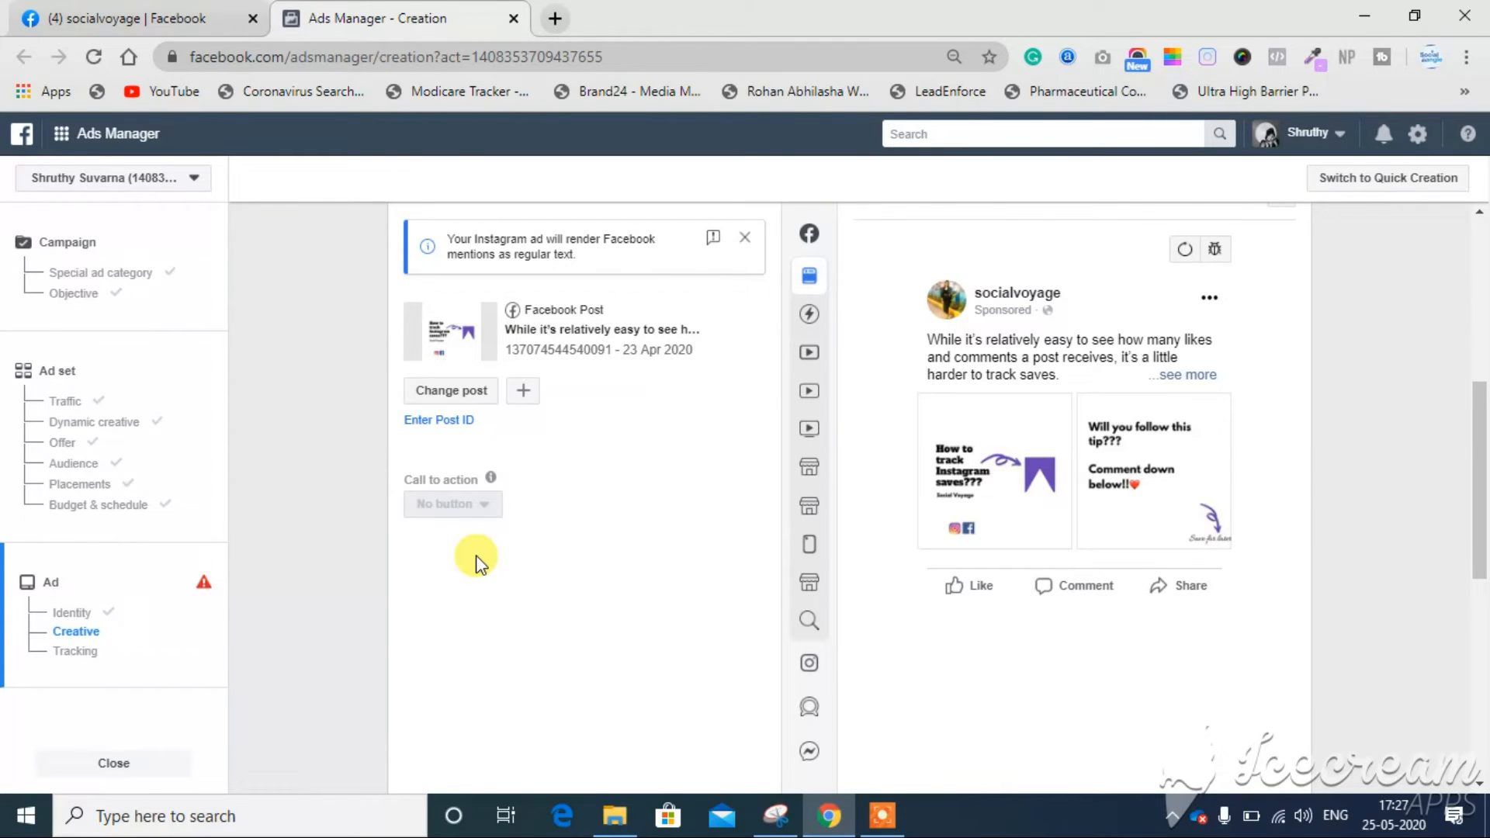
pyautogui.scroll(4, 612, 566)
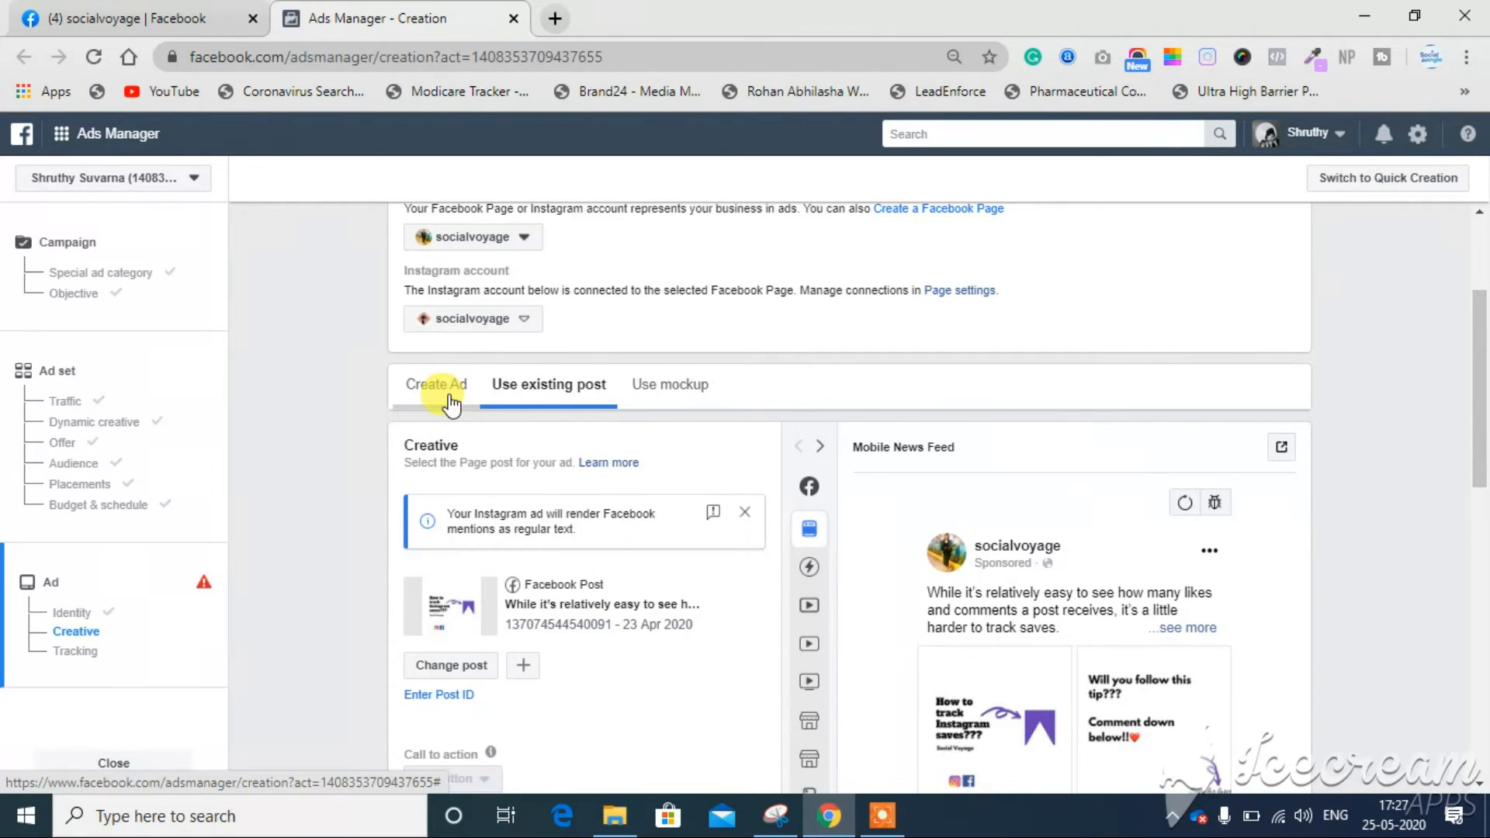
# Step: Switch from the existing post to creating a new ad, and review its format choices, keeping Single image or video
pyautogui.click(401, 388)
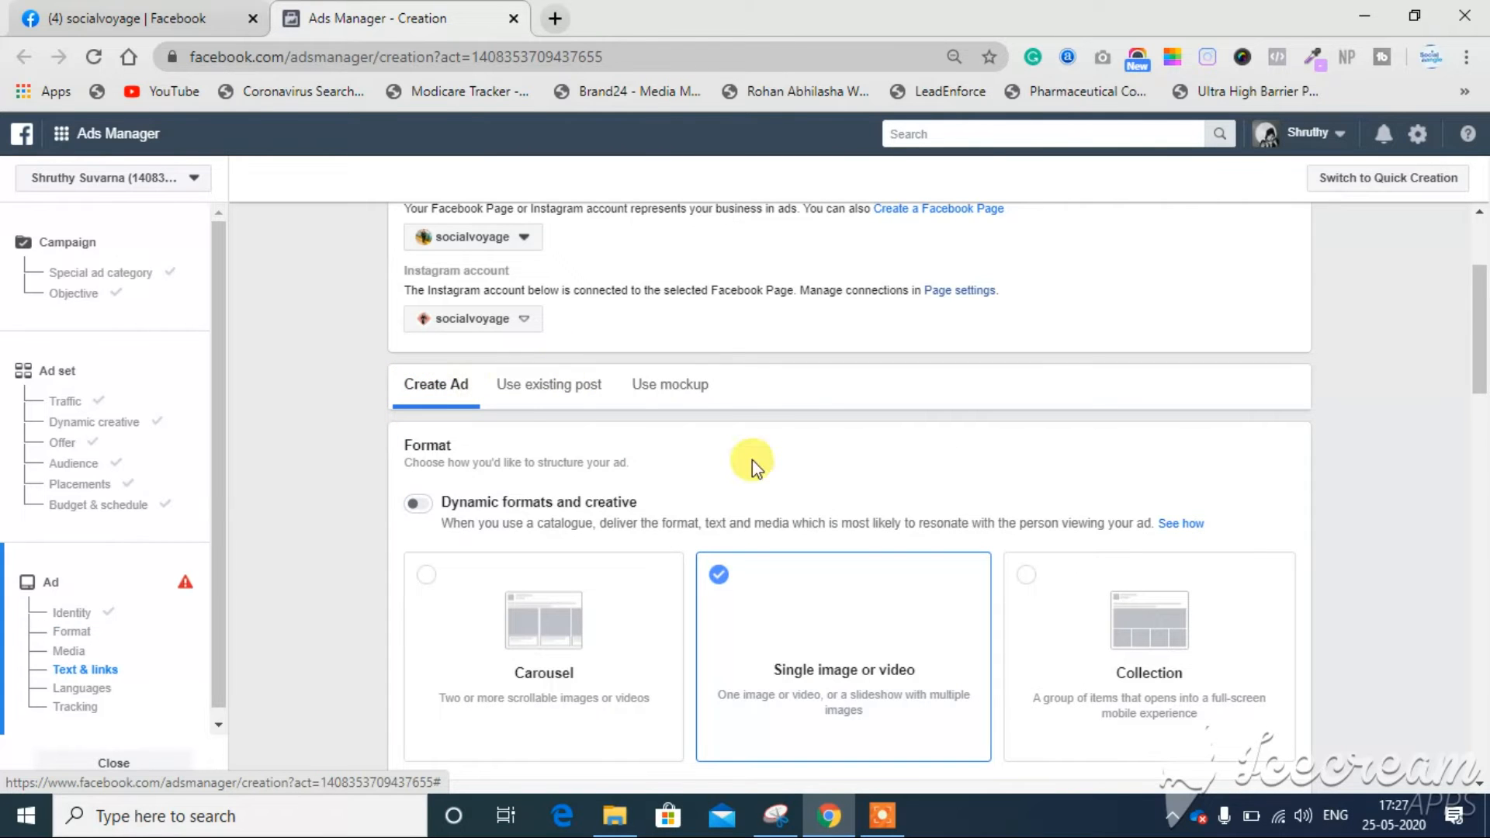
pyautogui.scroll(-3, 1138, 453)
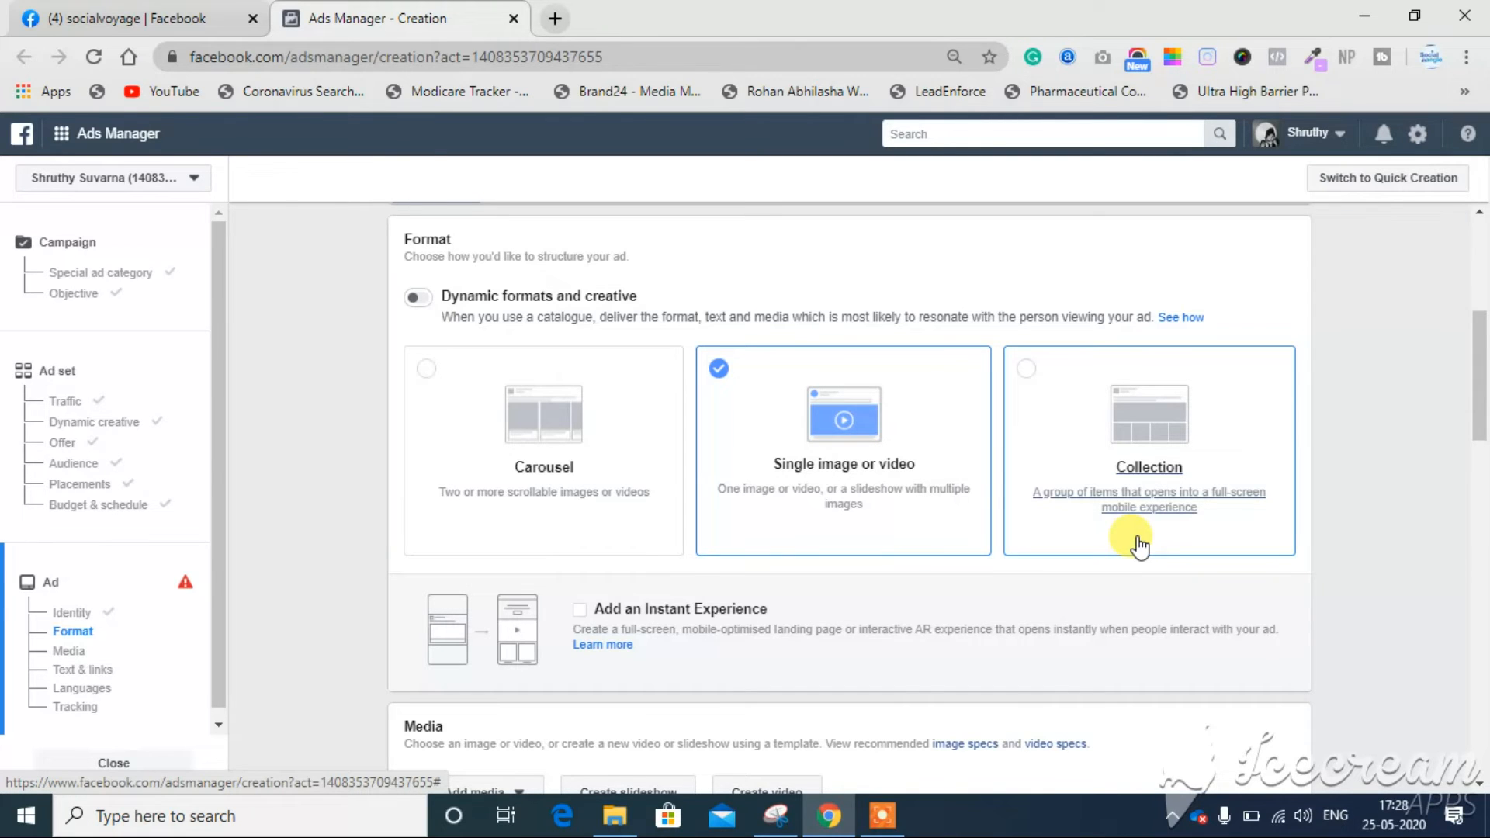
pyautogui.scroll(-6, 1171, 655)
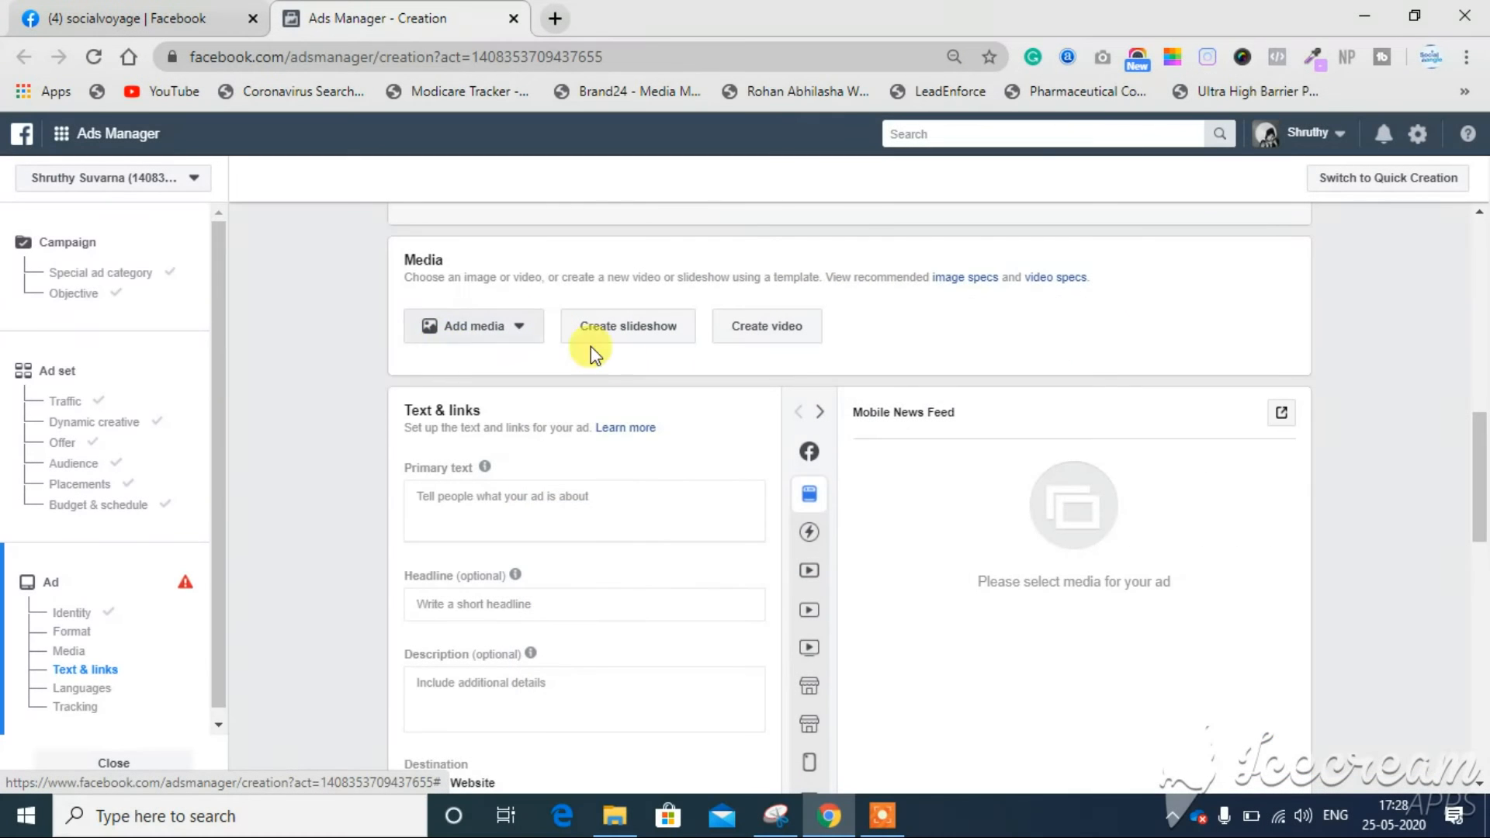
pyautogui.scroll(5, 613, 359)
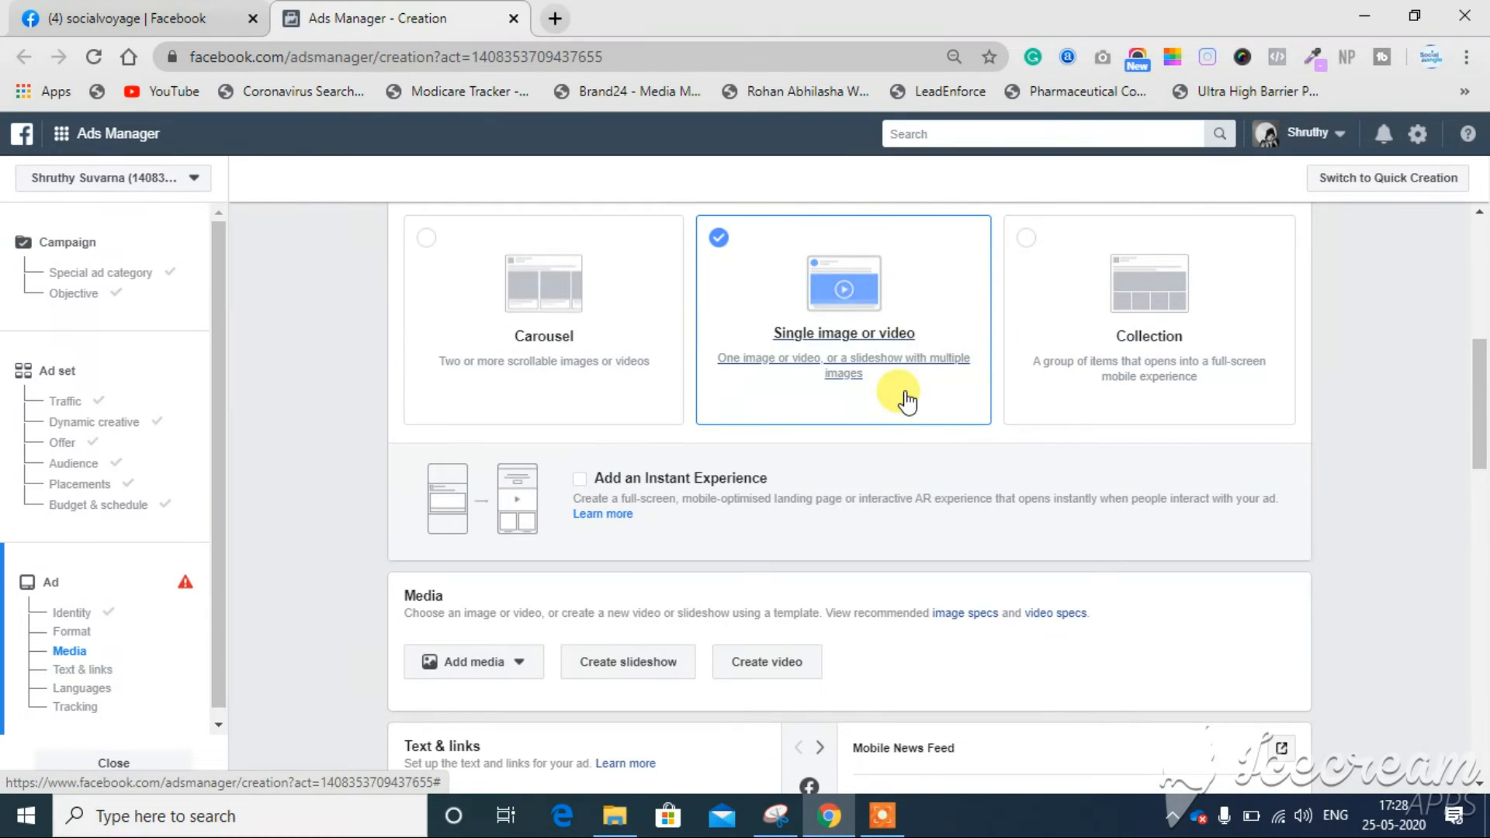
# Step: Add the 1440 × 1440 account image reading "How to plan a social media content calendar???" as the ad's media
pyautogui.scroll(-5, 902, 393)
pyautogui.click(475, 276)
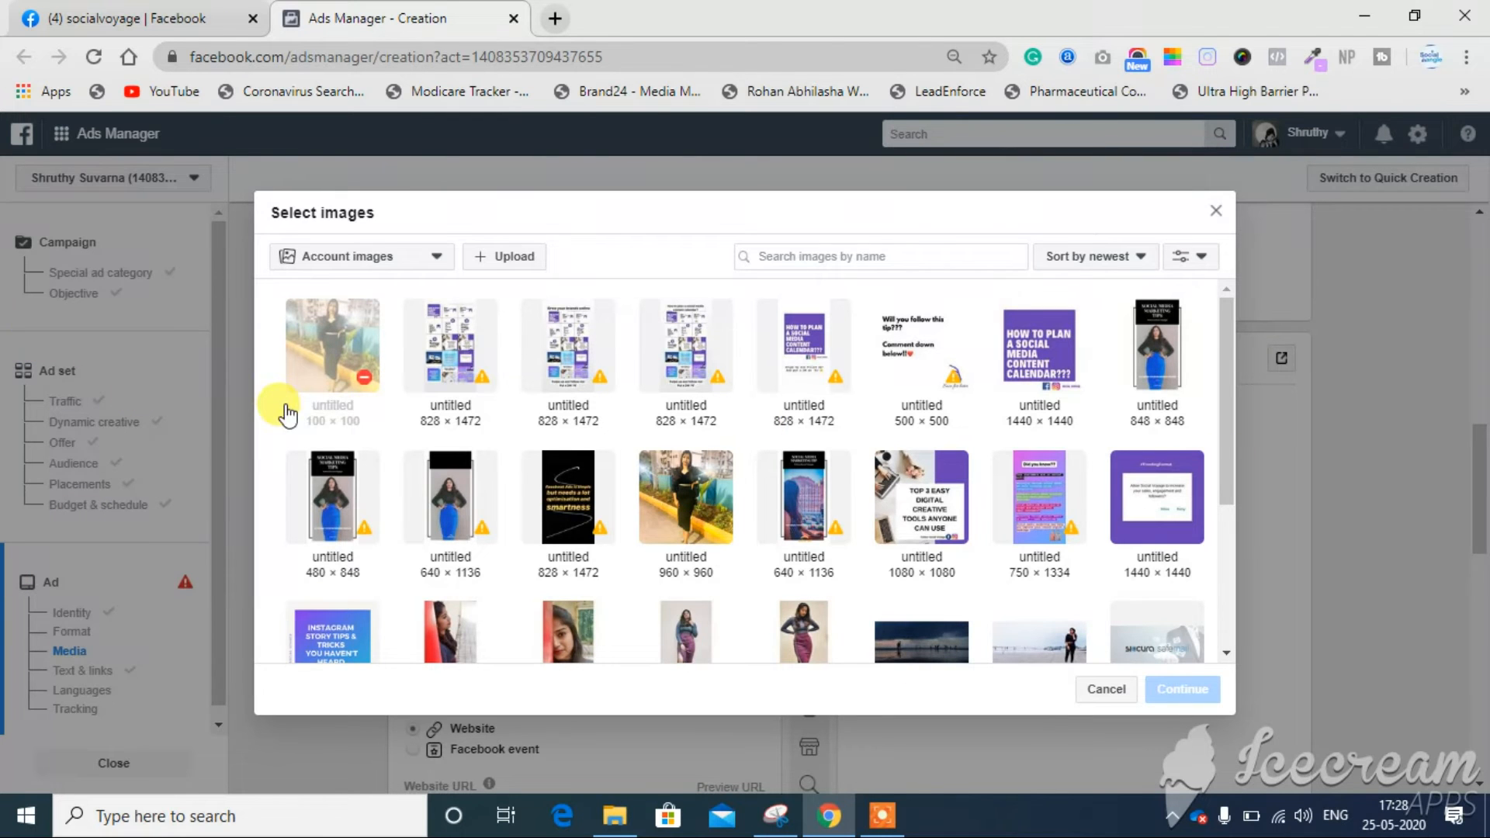
pyautogui.click(1032, 346)
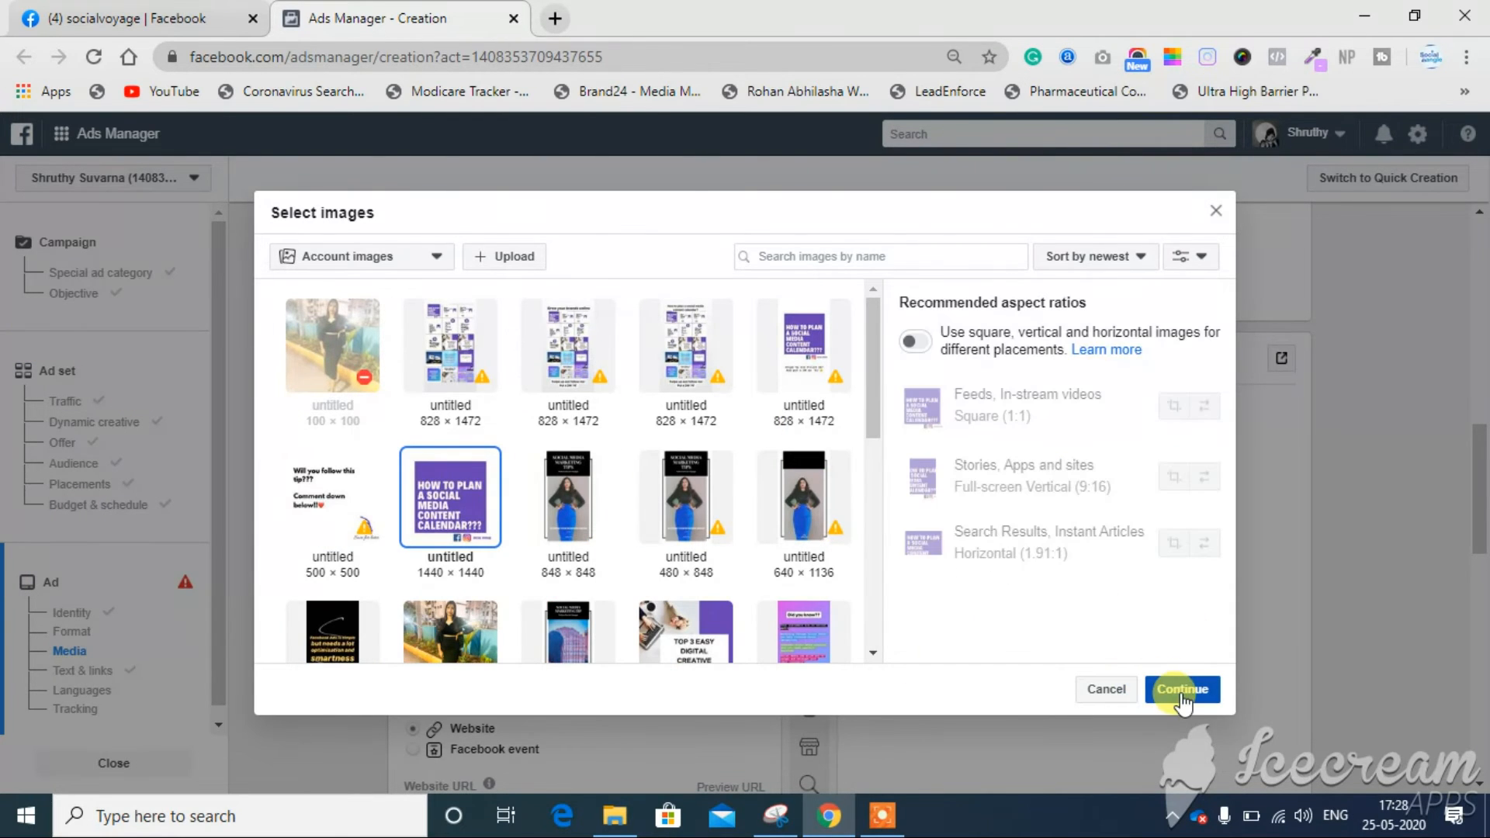
pyautogui.click(1181, 690)
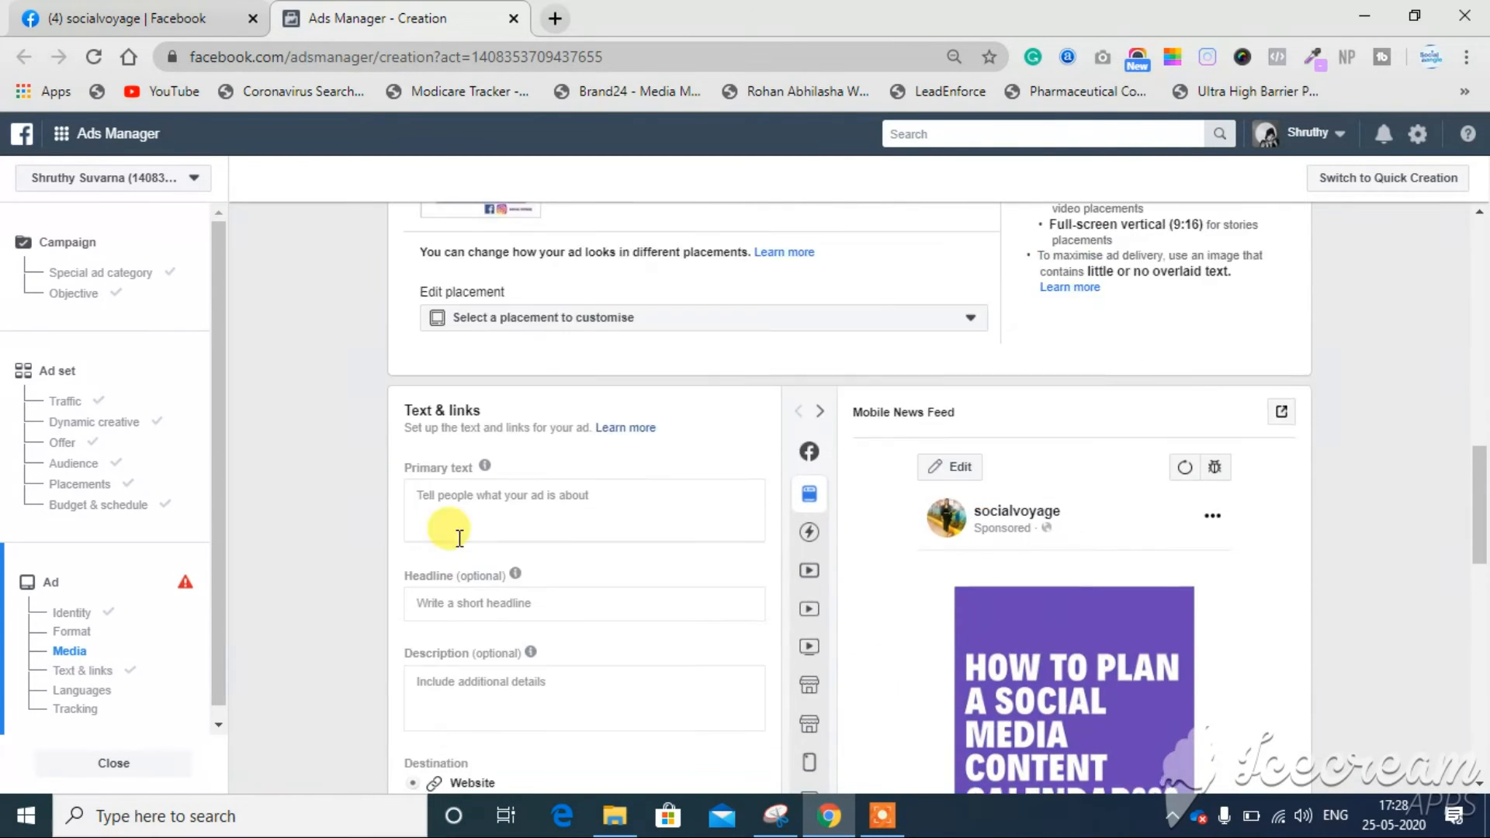
# Step: Set the ad's primary text to "How to plan a social media content calendar?"
pyautogui.click(453, 599)
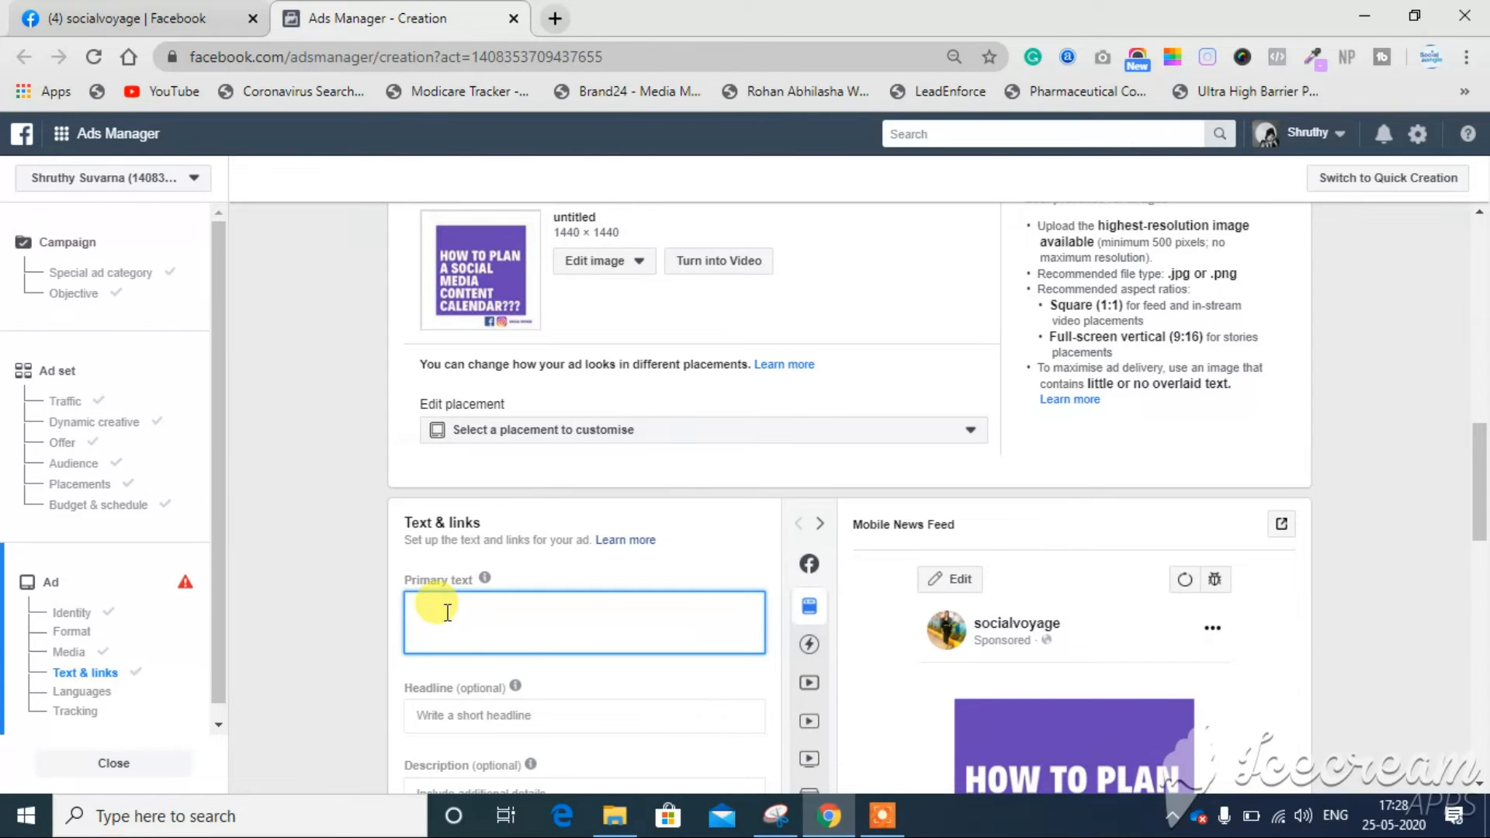
pyautogui.write('How to plan')
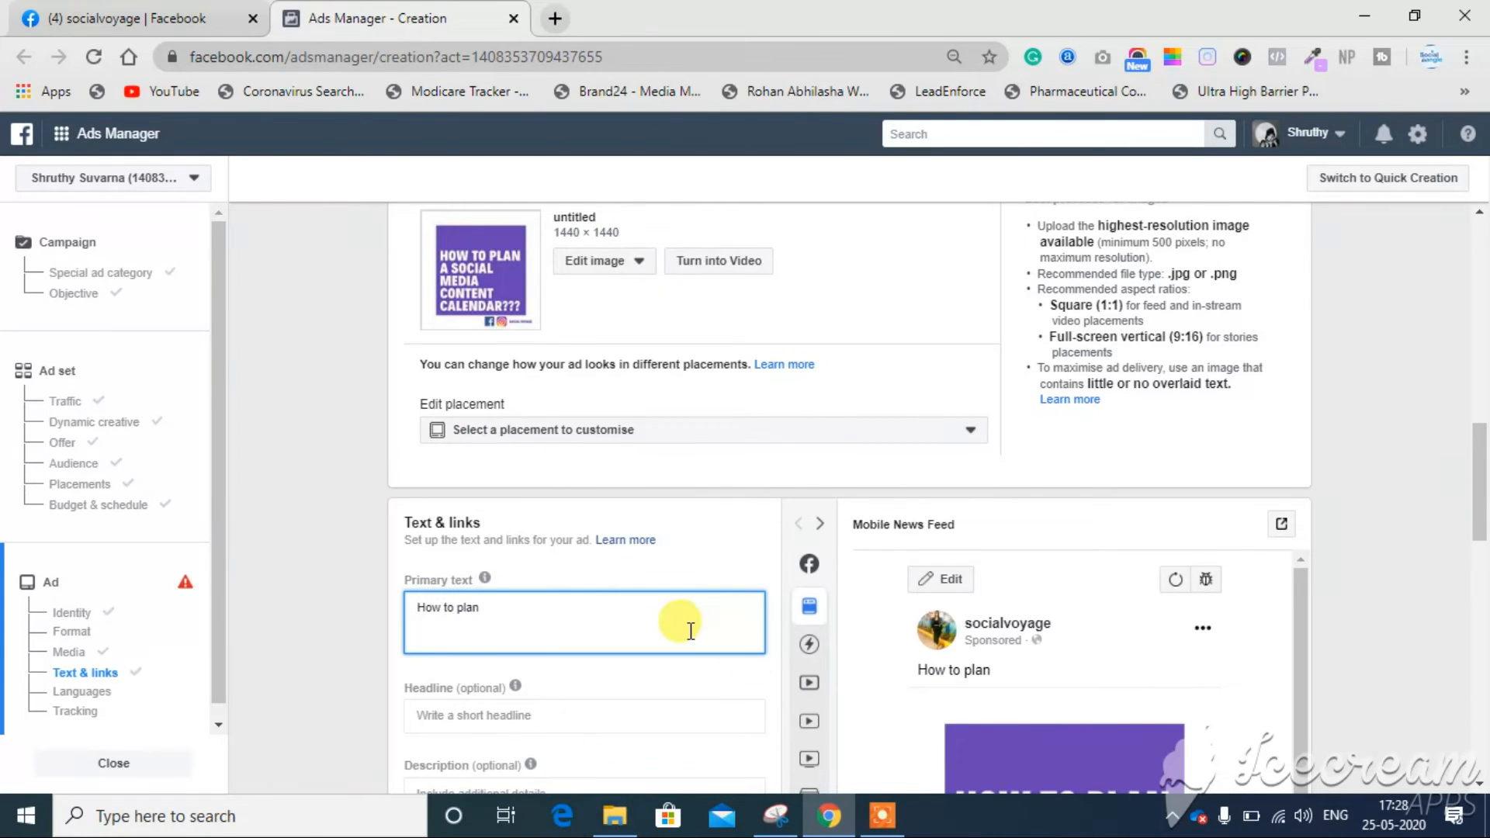
pyautogui.write('a social media content calendar!')
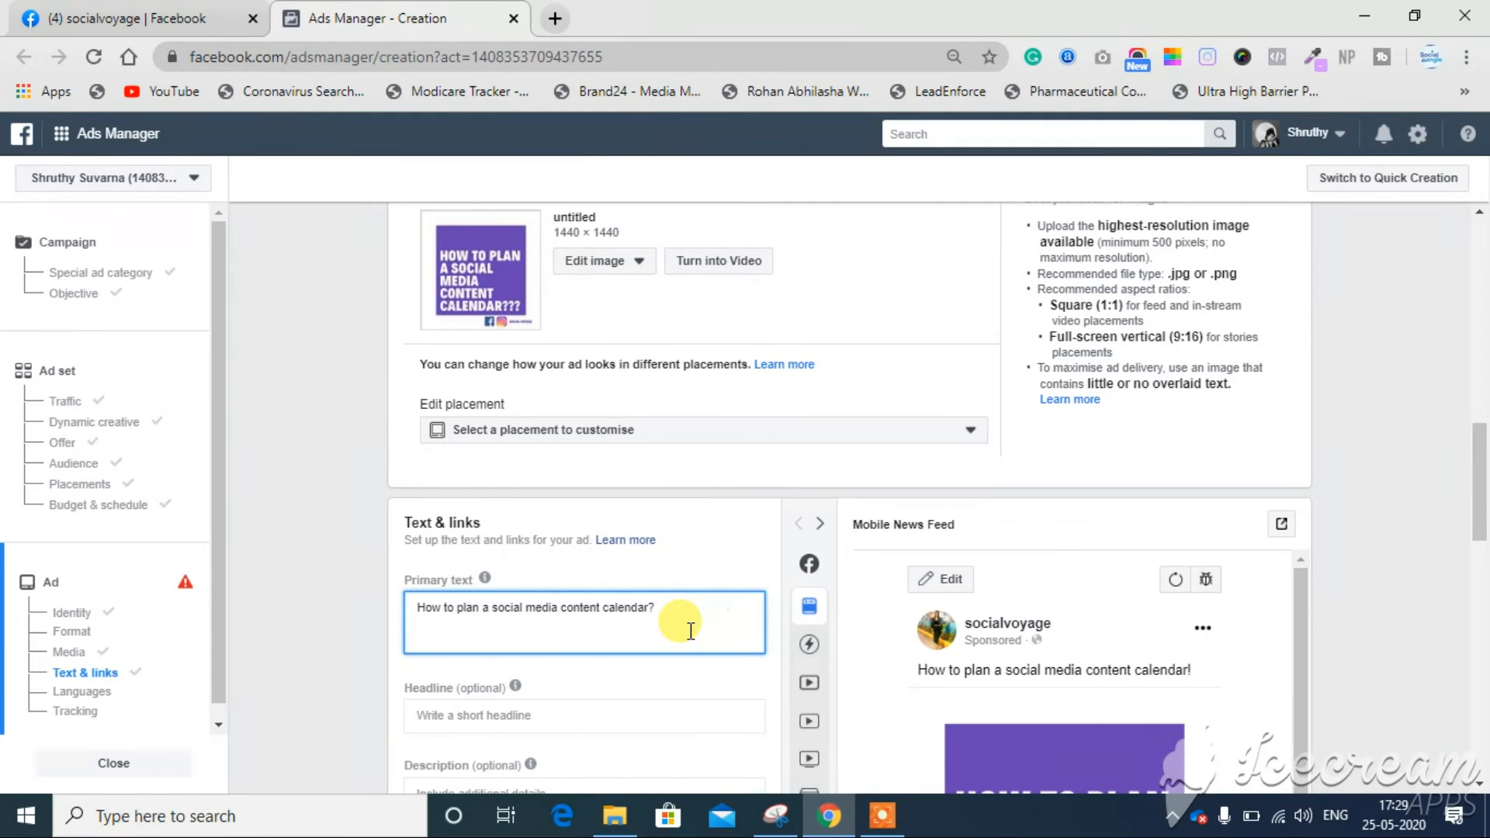
pyautogui.scroll(-5, 682, 625)
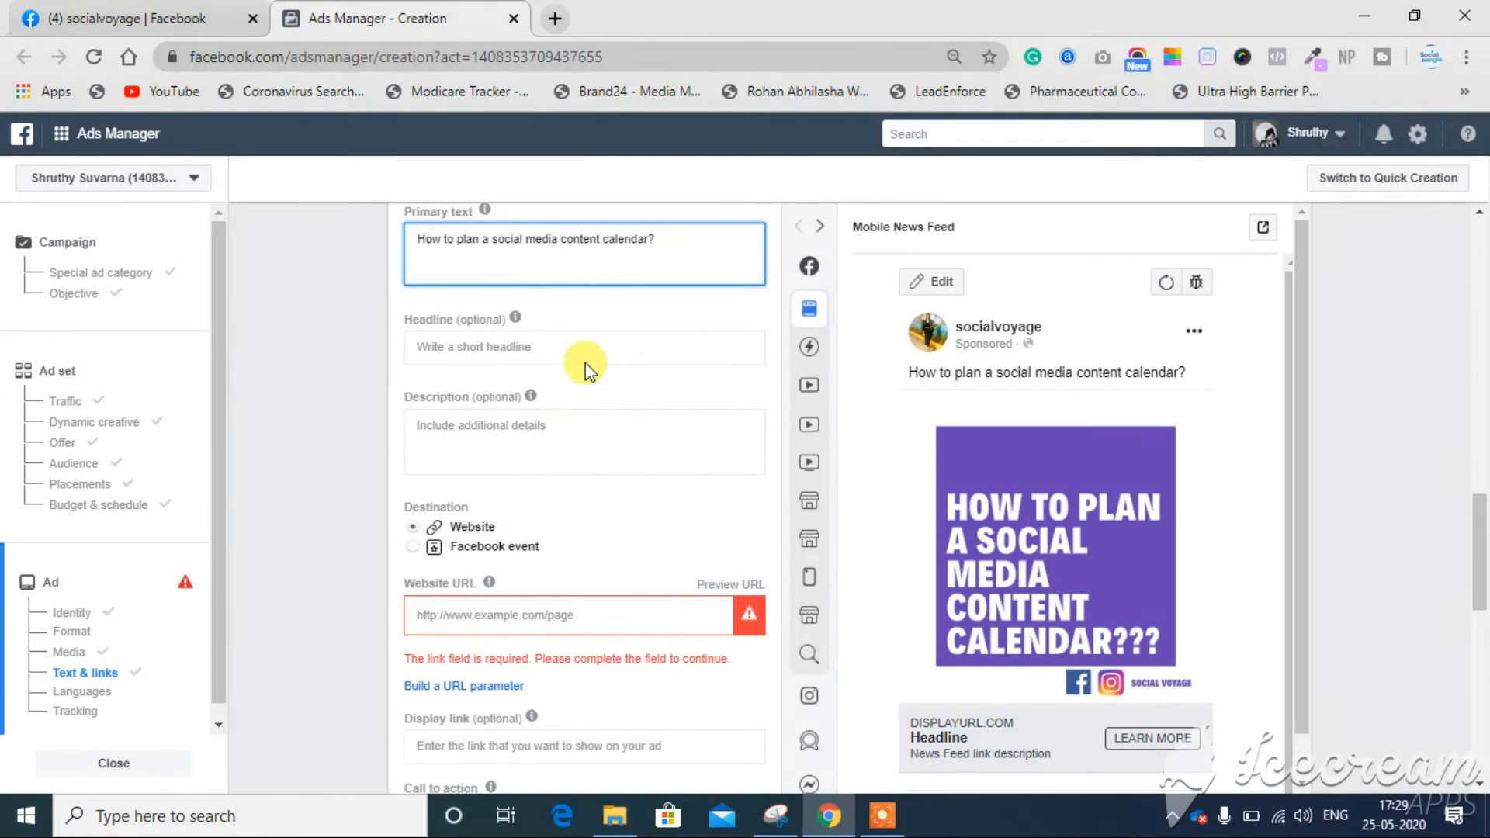
pyautogui.scroll(1, 585, 361)
pyautogui.click(479, 380)
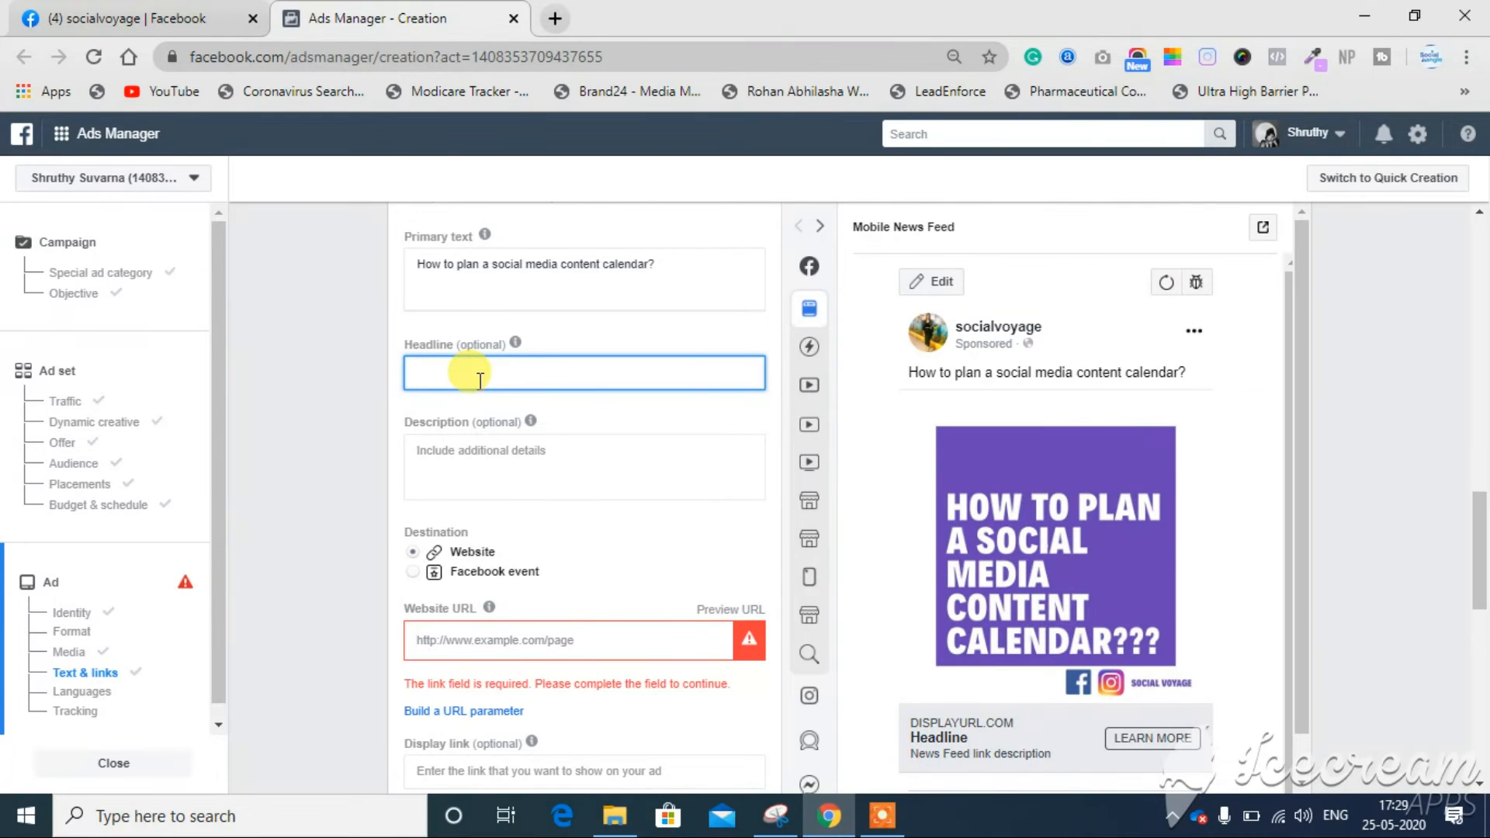
pyautogui.click(885, 814)
pyautogui.click(814, 781)
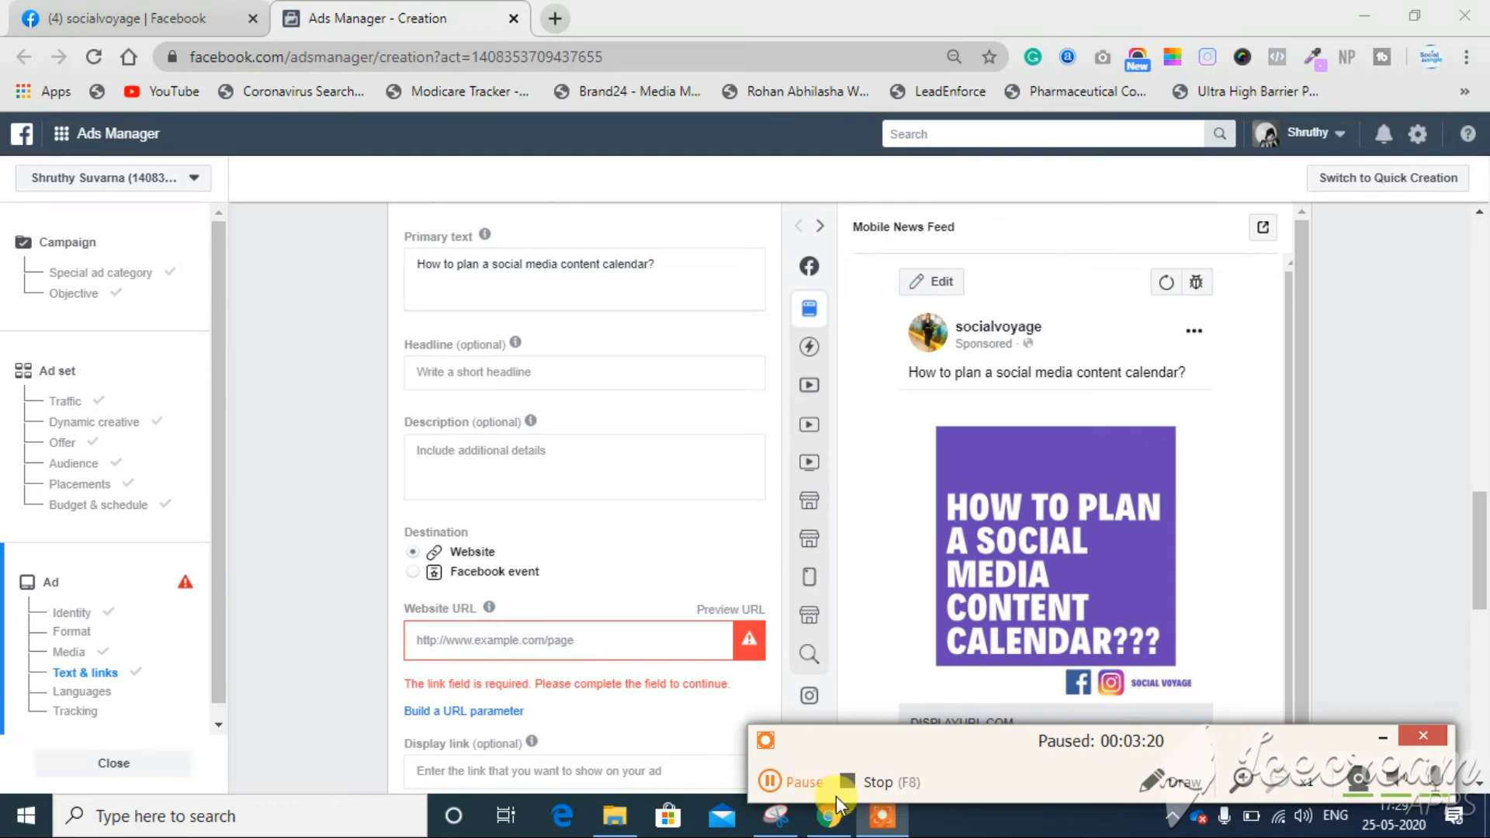
pyautogui.click(815, 782)
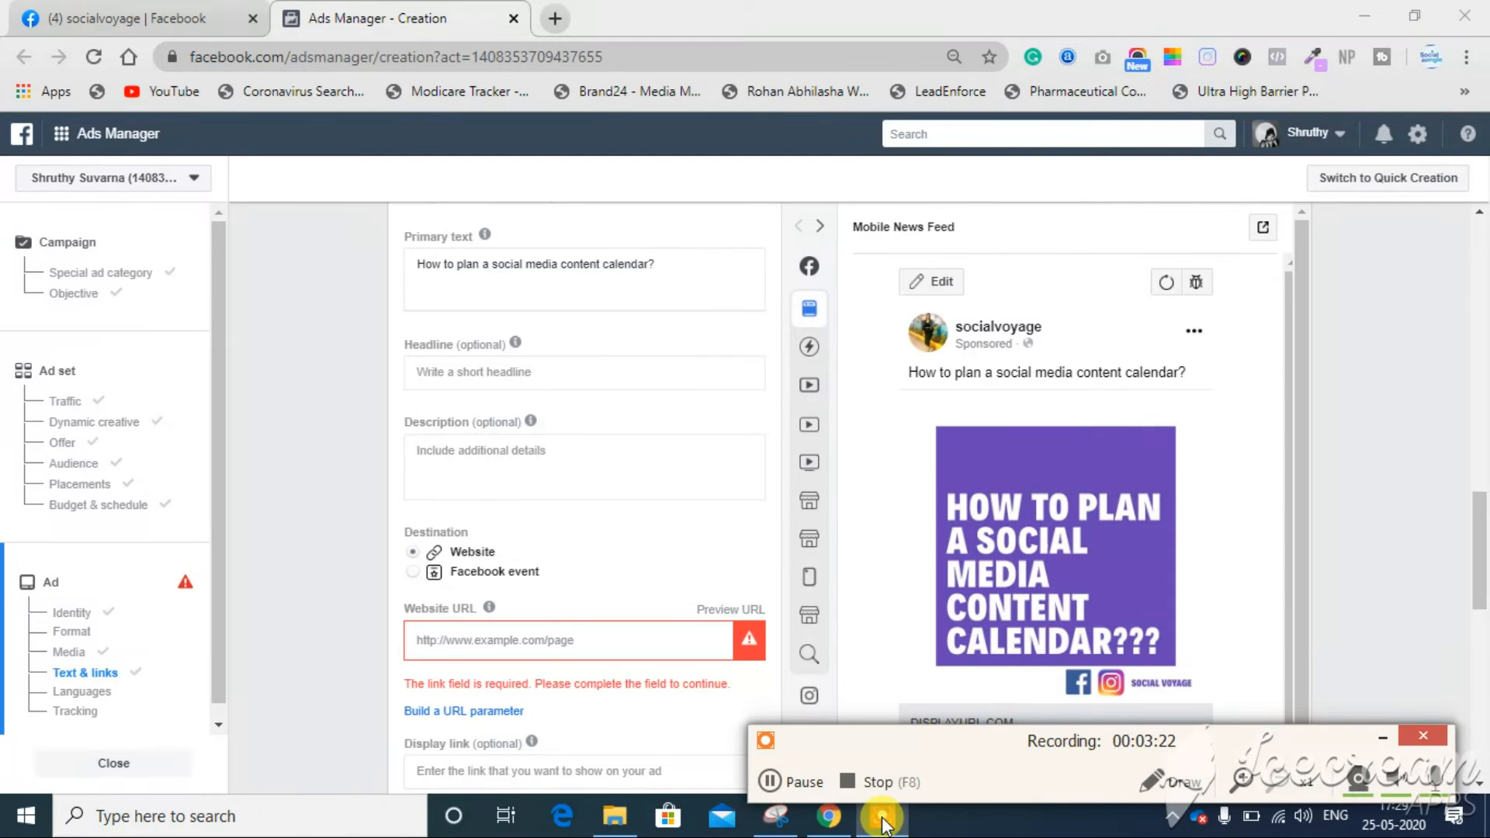
pyautogui.click(1389, 733)
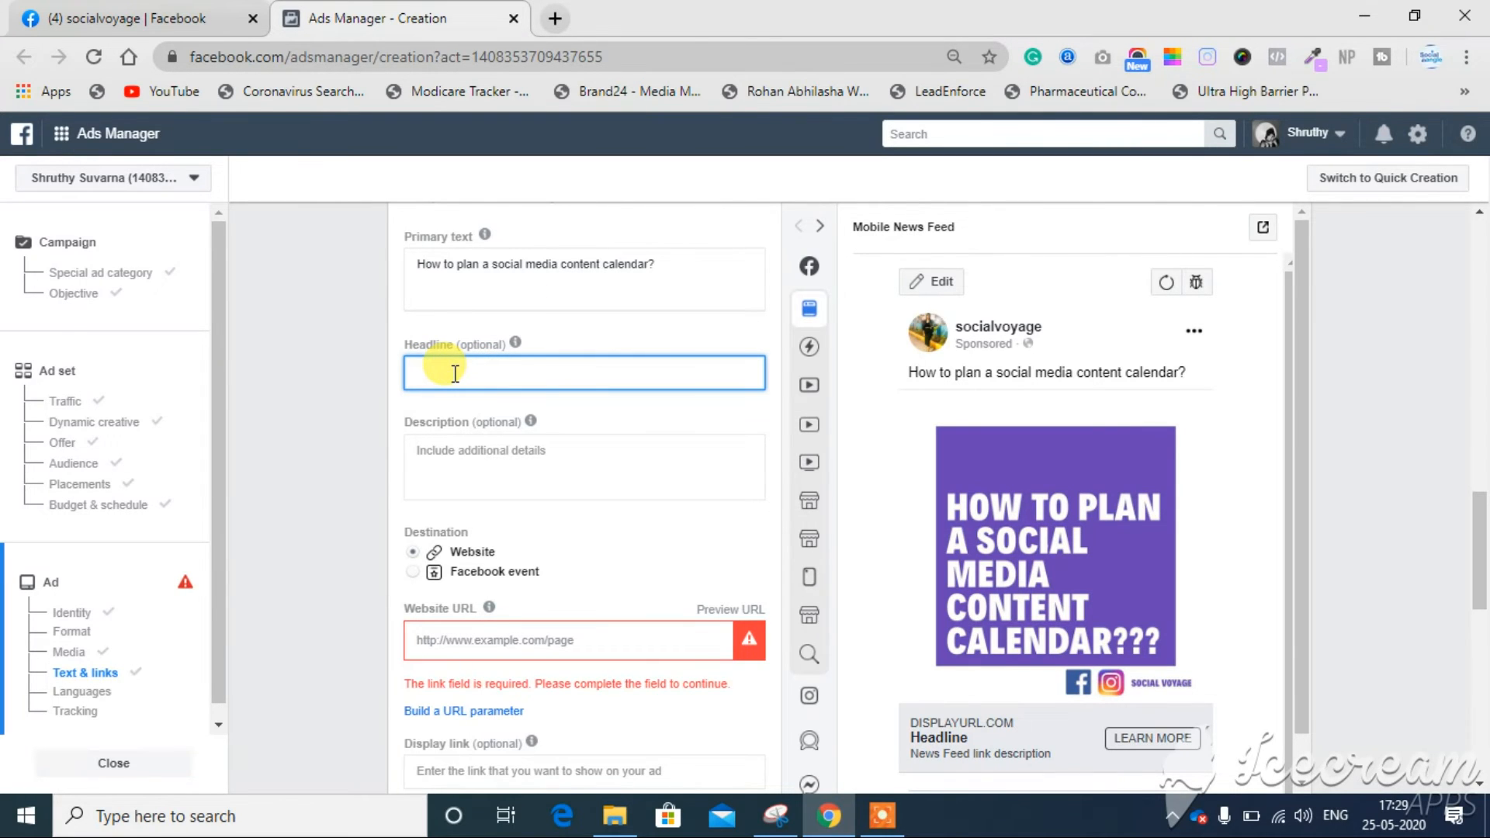
# Step: Set the ad's headline to "Click here to know how!"
pyautogui.write('Click here to know how!')
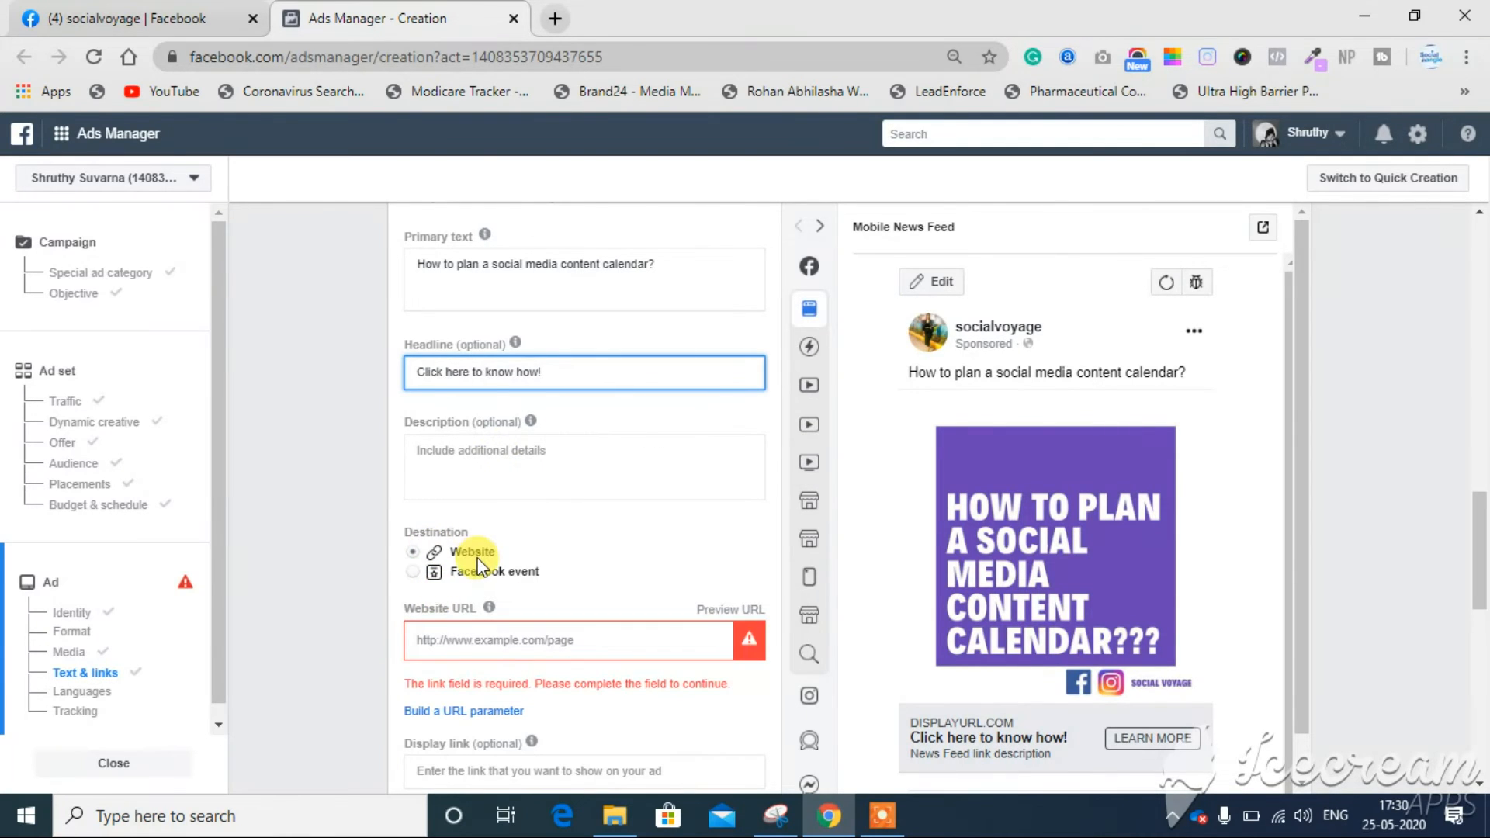
# Step: Examine the ad's destination, website URL and display link settings alongside the Mobile News Feed preview
pyautogui.scroll(-2, 478, 562)
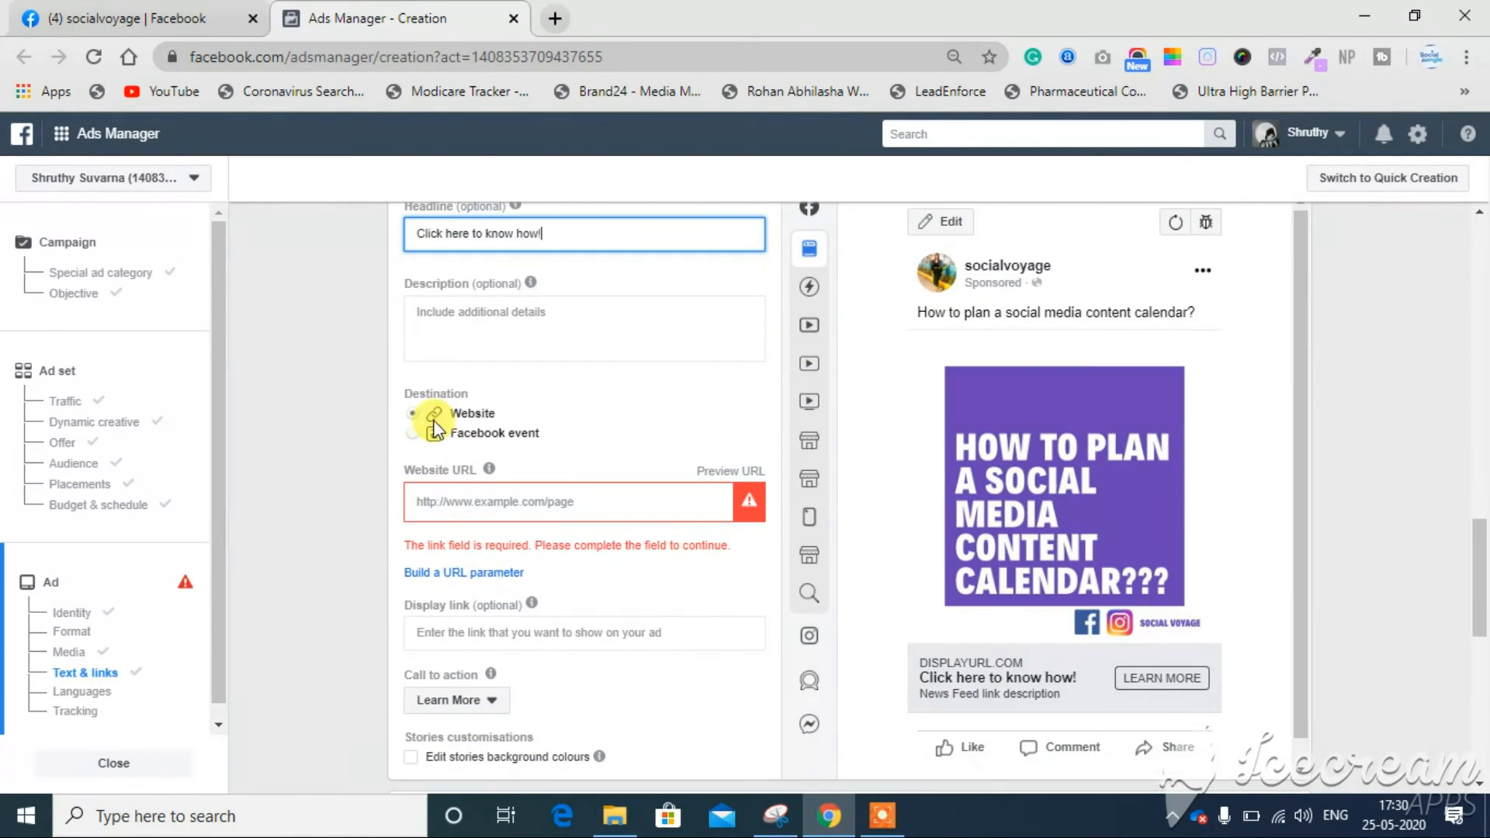
pyautogui.click(518, 503)
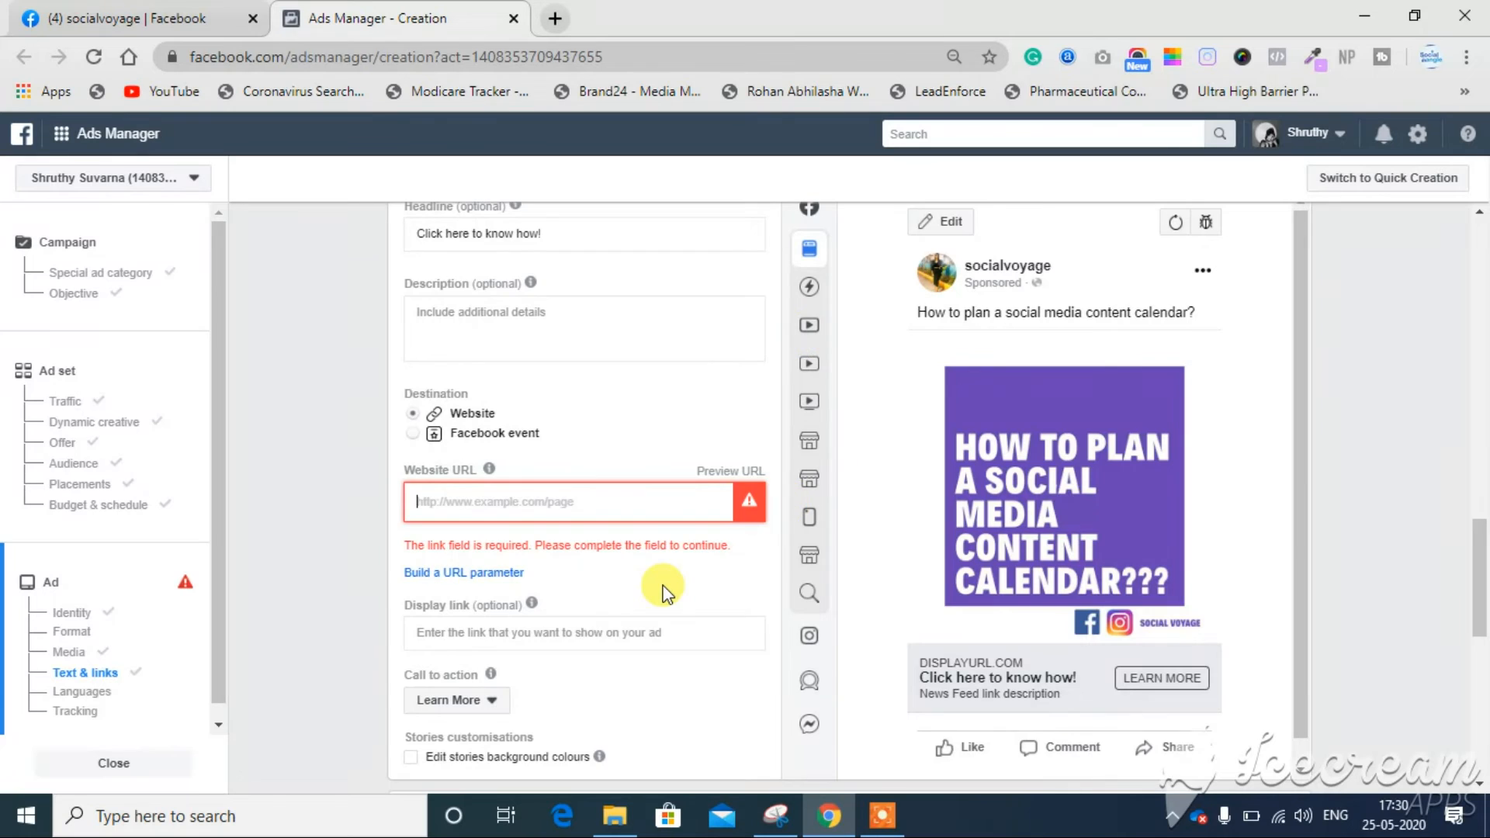
pyautogui.scroll(-3, 665, 592)
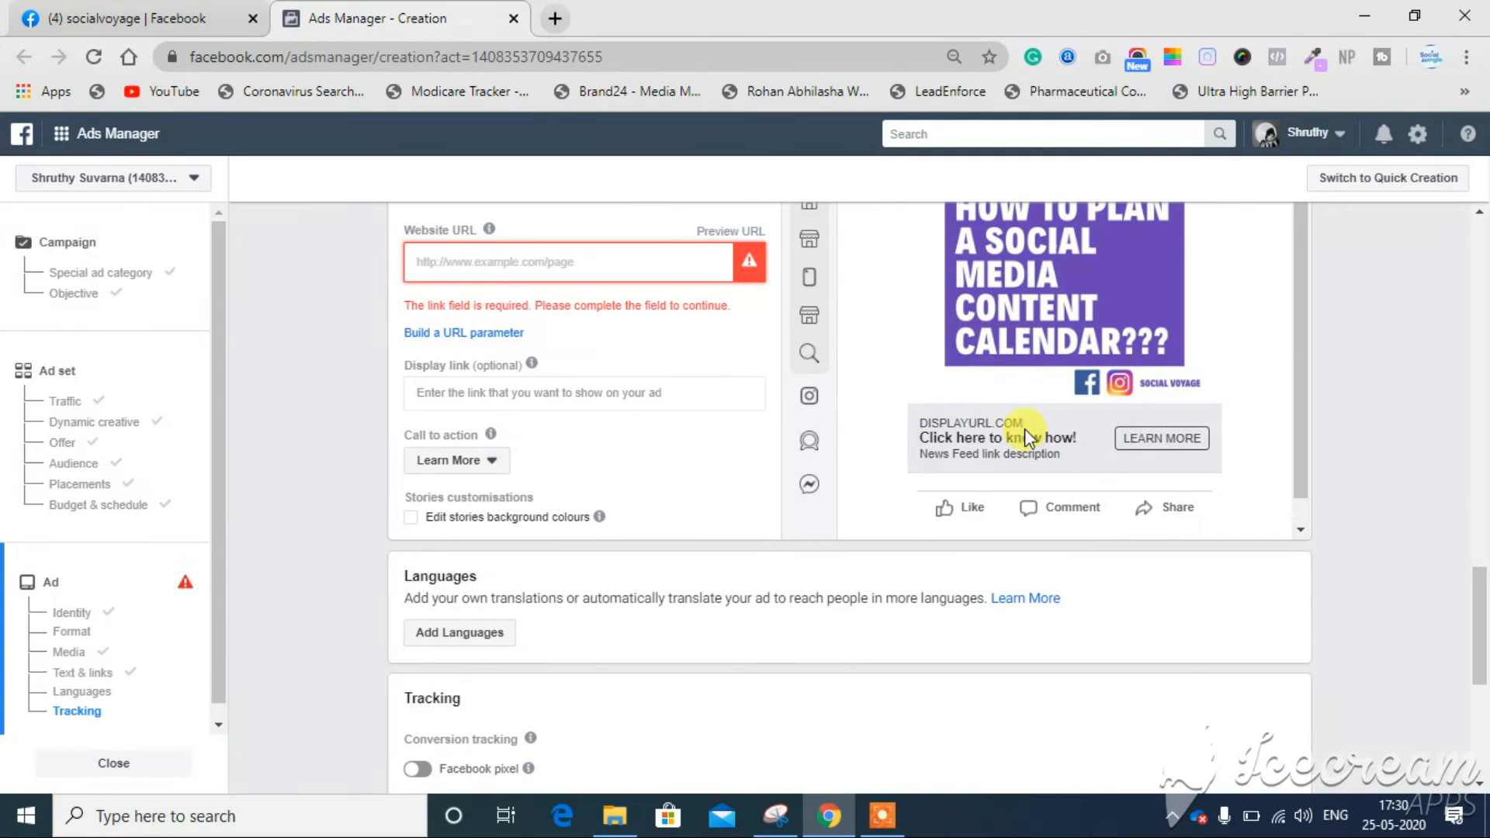
pyautogui.click(438, 388)
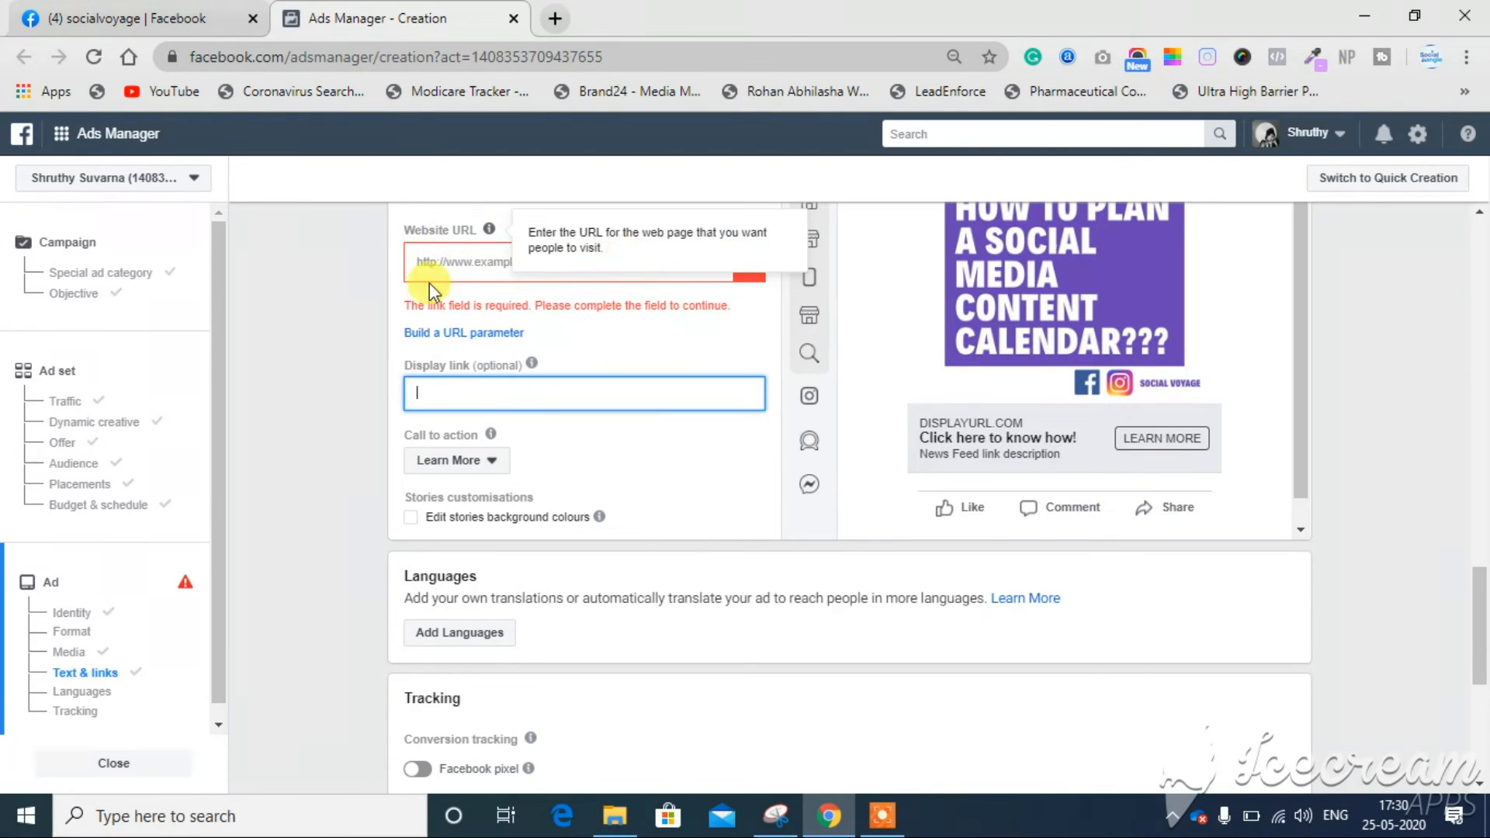
pyautogui.click(440, 413)
pyautogui.click(422, 396)
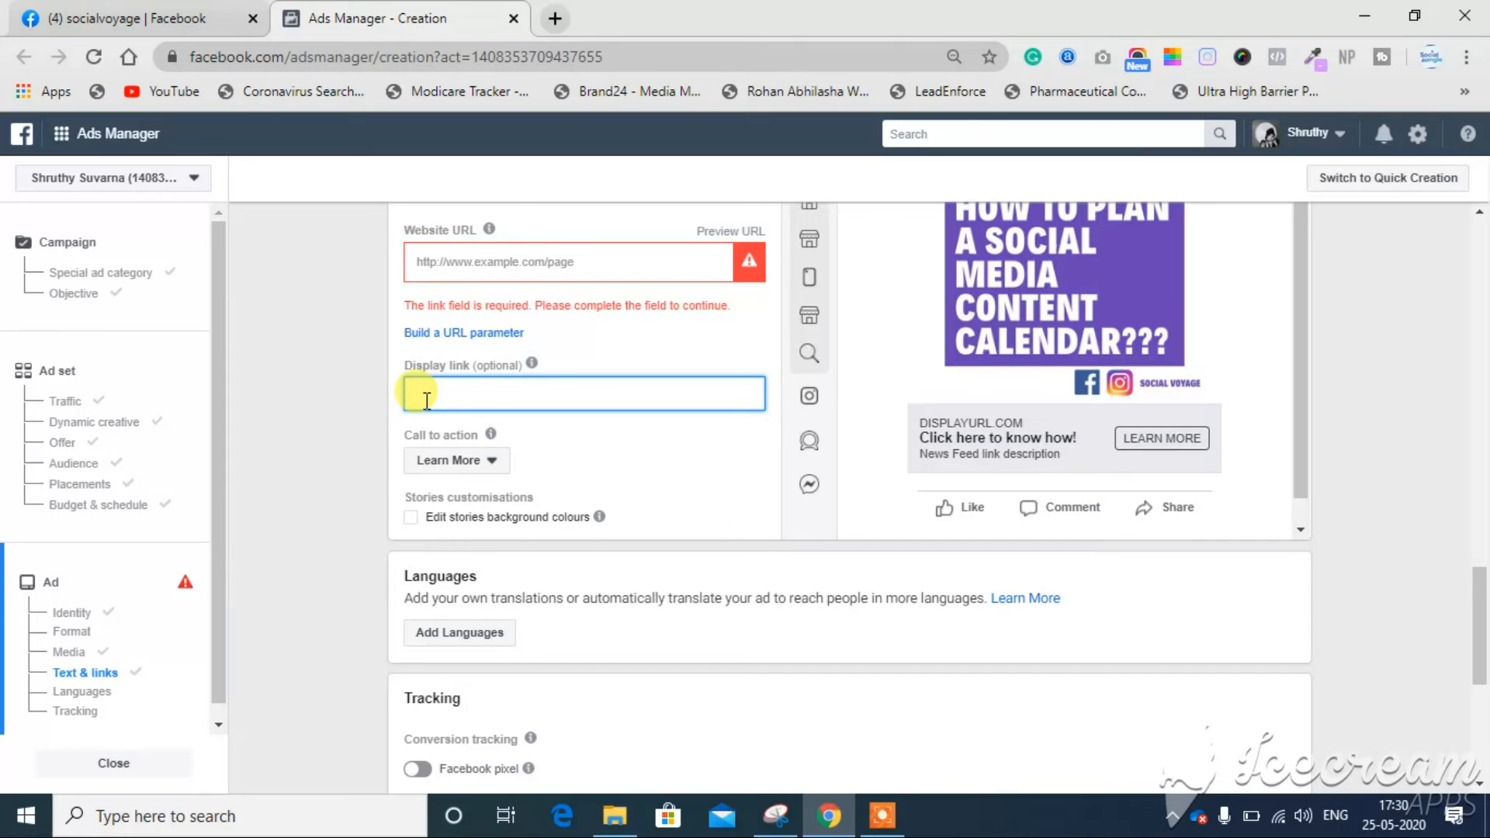
# Step: Look through the call to action options and try Sign Up, restoring Learn More after checking the preview
pyautogui.click(465, 466)
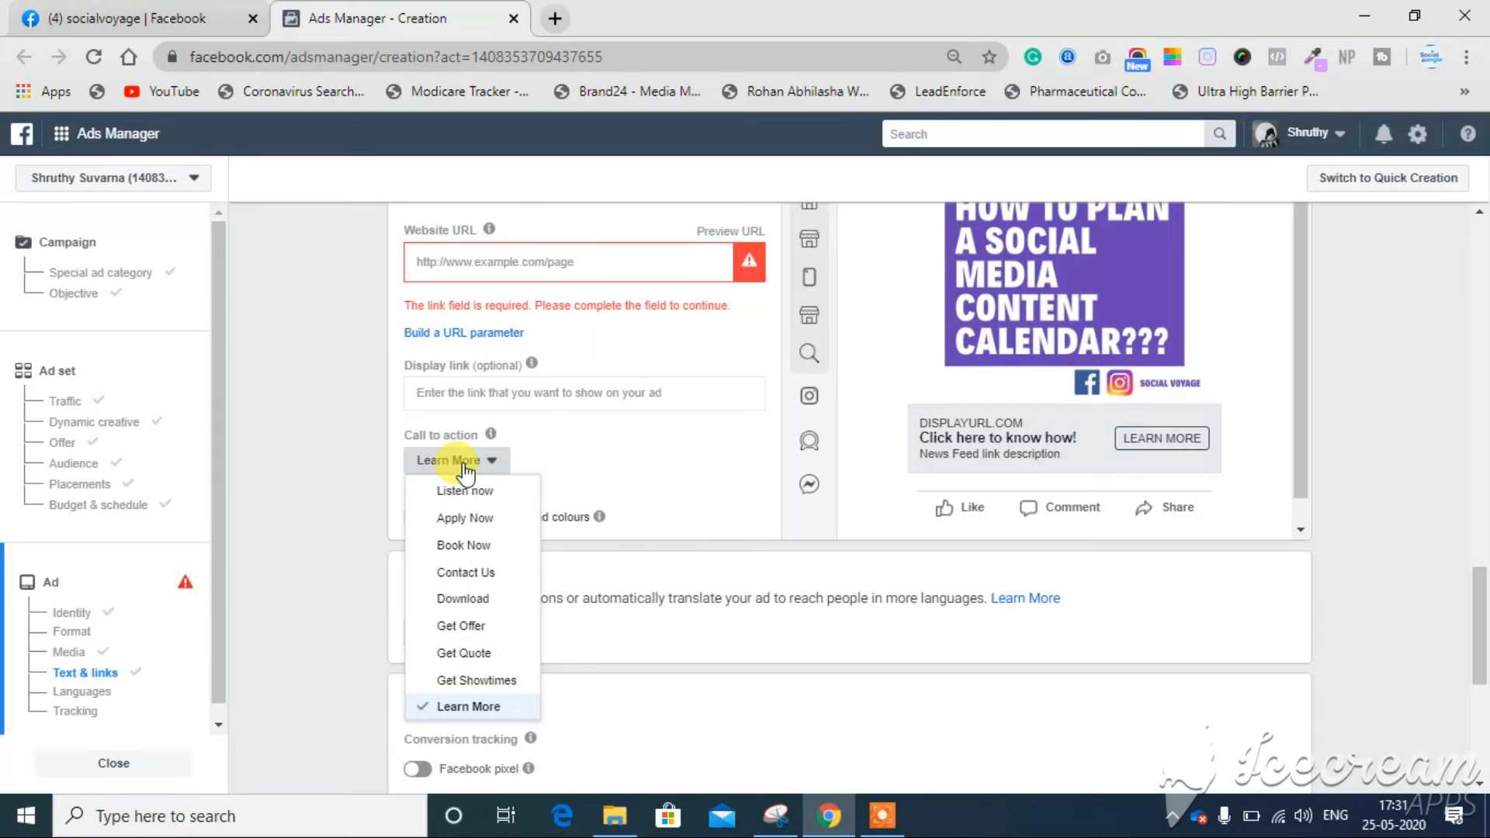
pyautogui.scroll(-3, 439, 640)
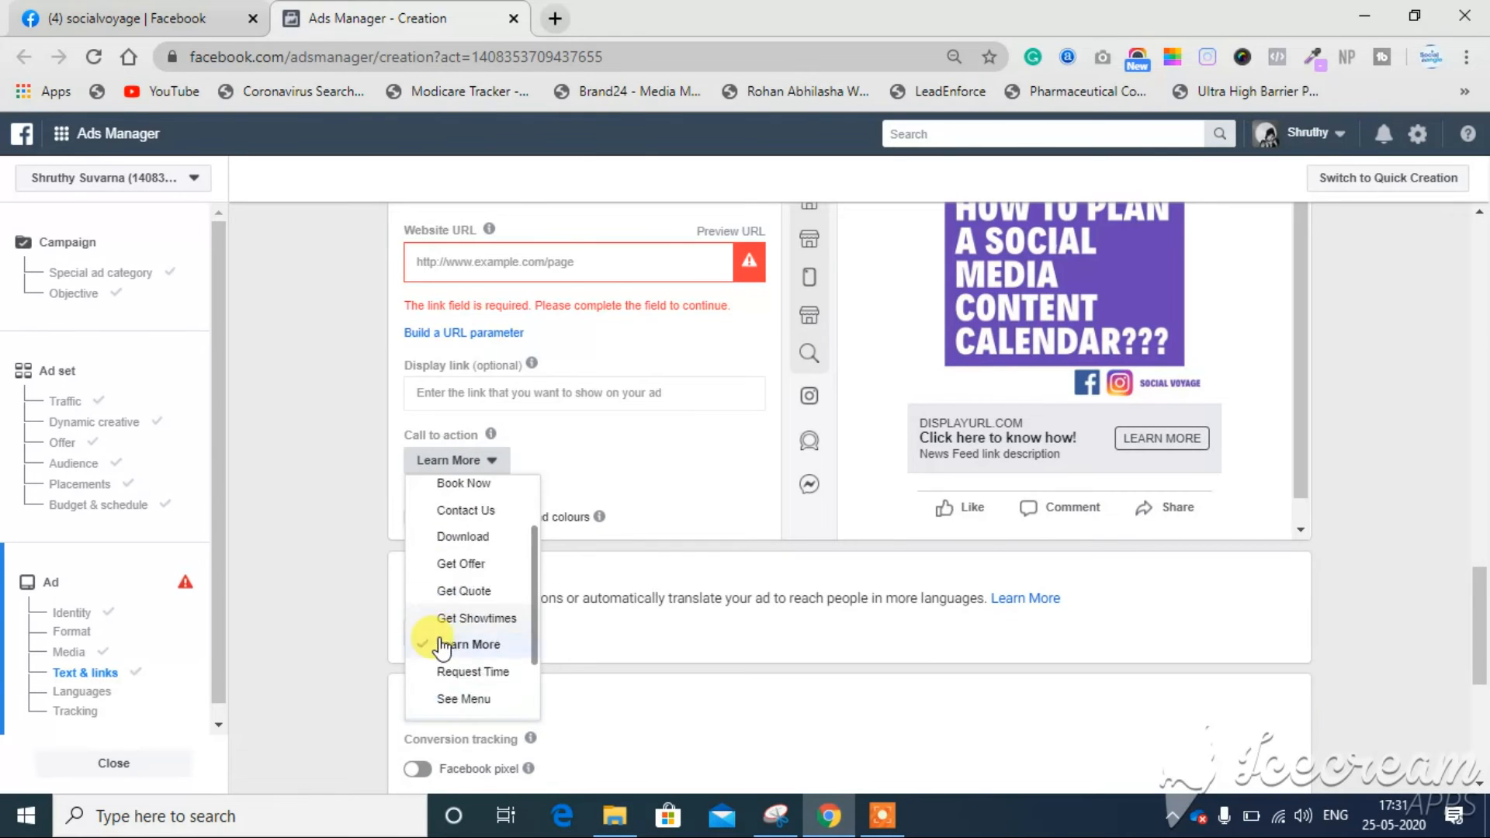
pyautogui.scroll(2, 442, 644)
pyautogui.scroll(2, 440, 644)
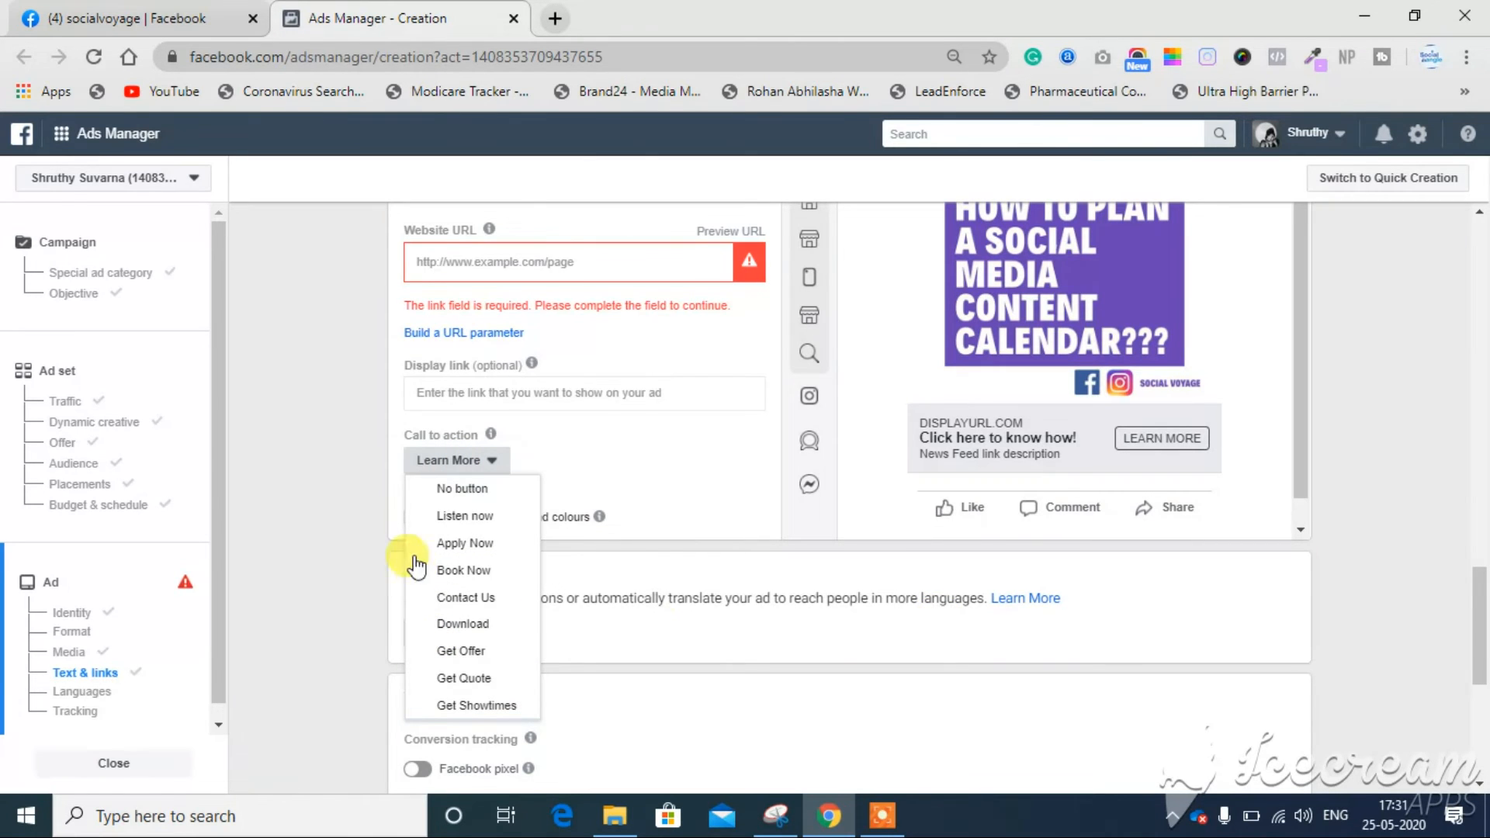
pyautogui.scroll(-3, 463, 593)
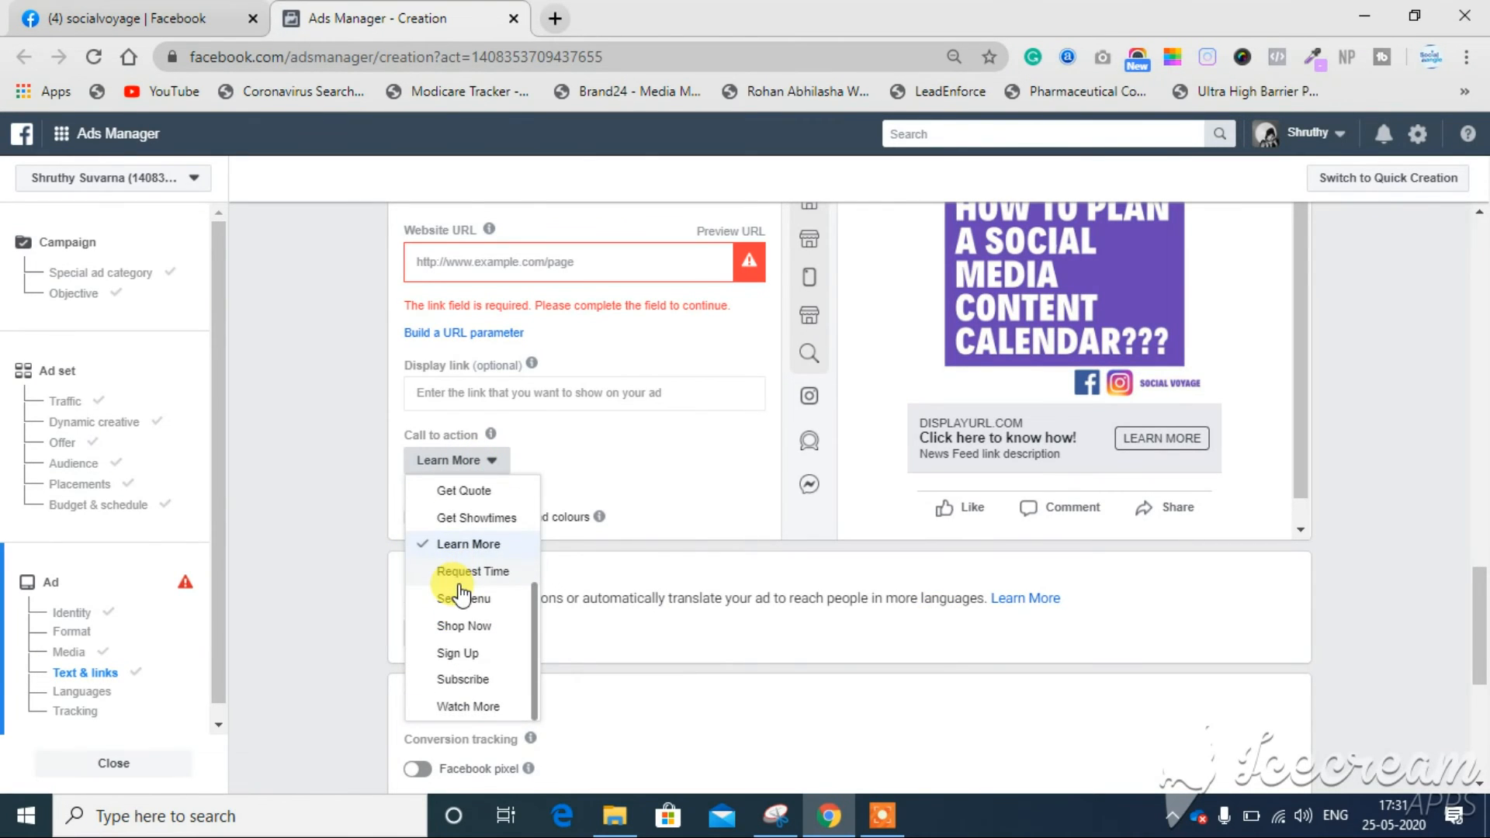
pyautogui.scroll(3, 463, 594)
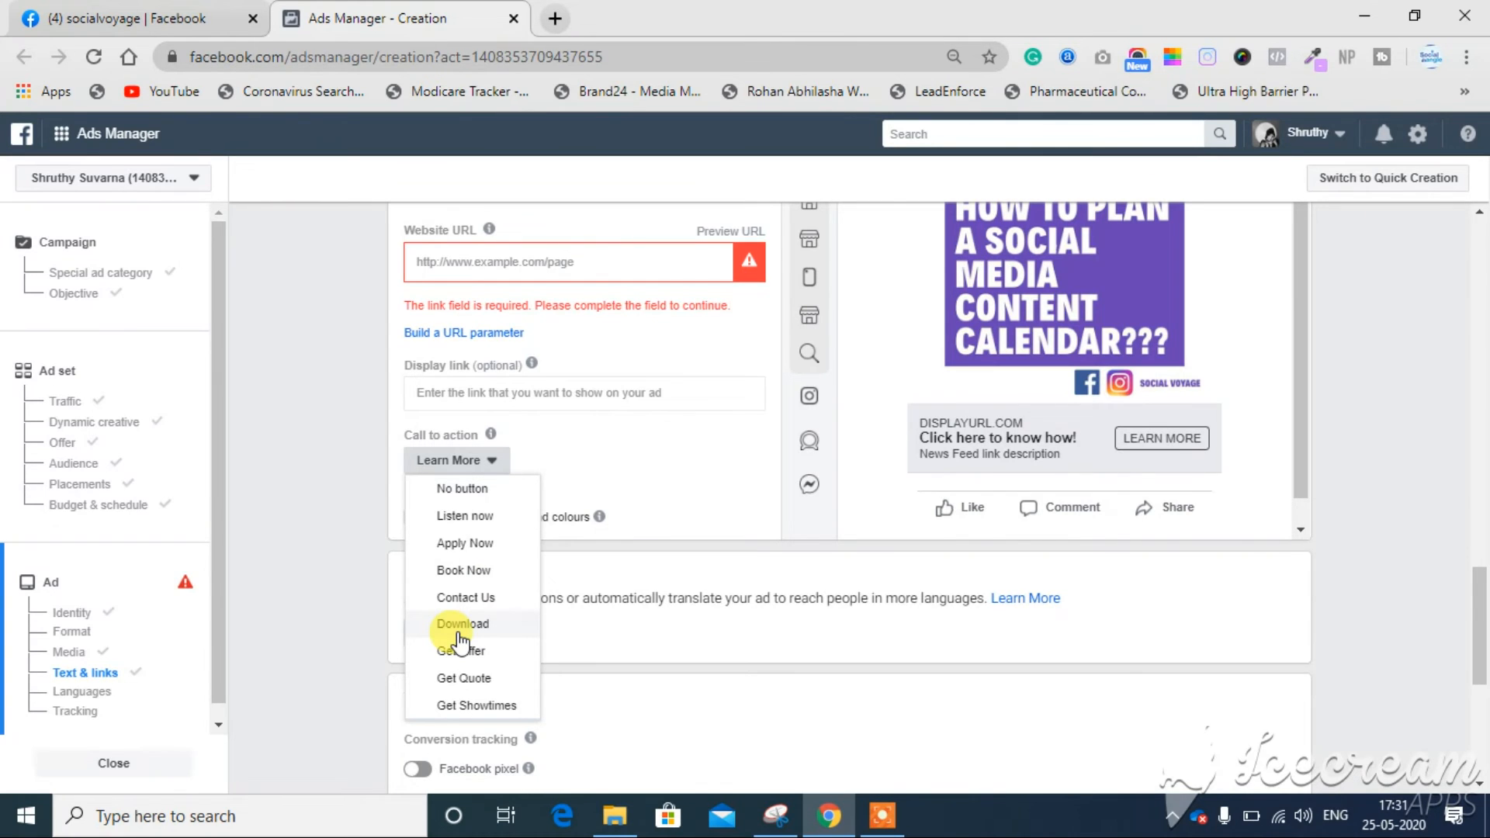
pyautogui.scroll(-3, 450, 625)
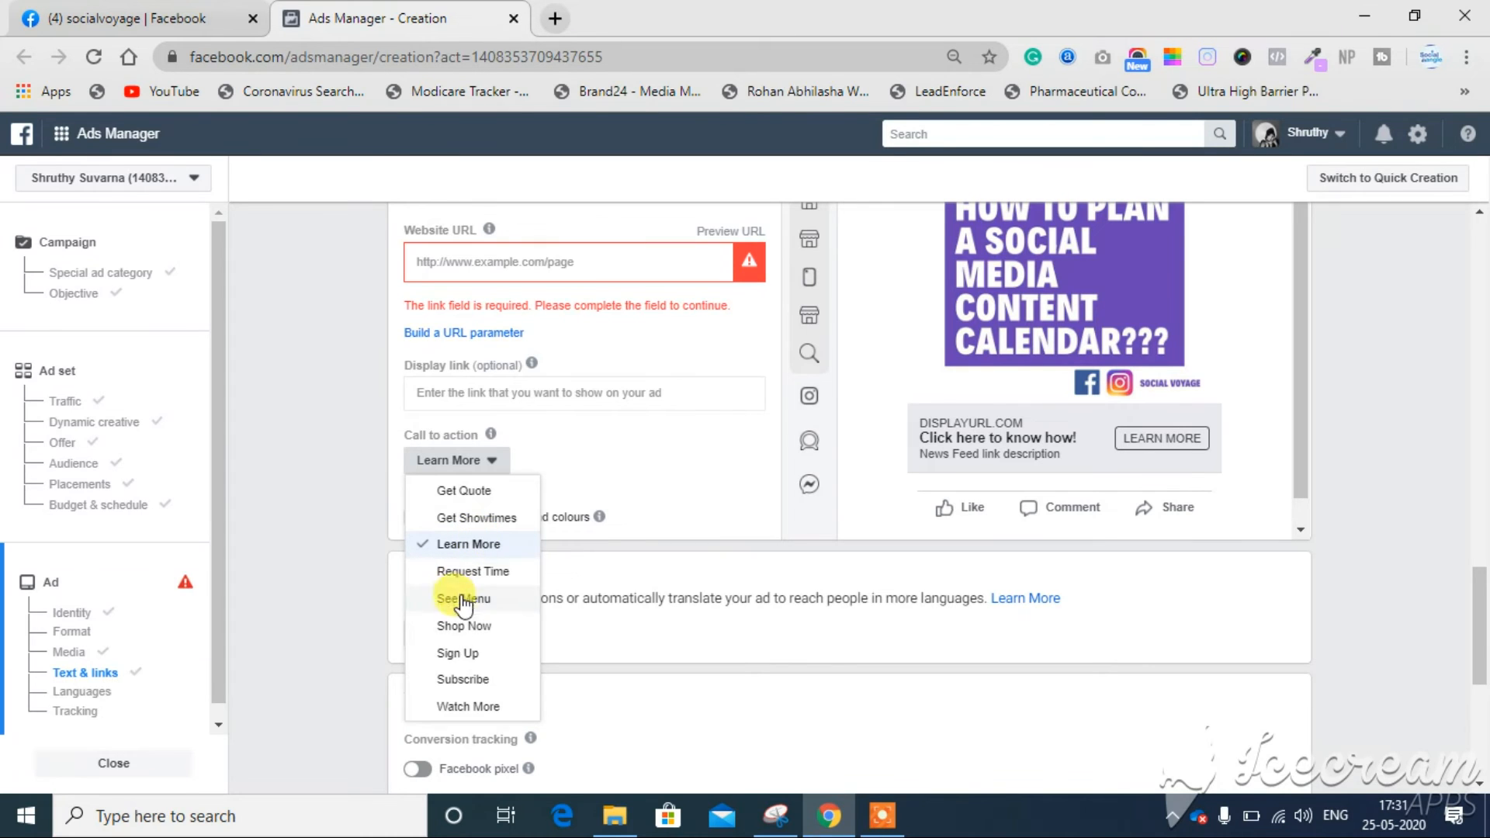
pyautogui.click(450, 663)
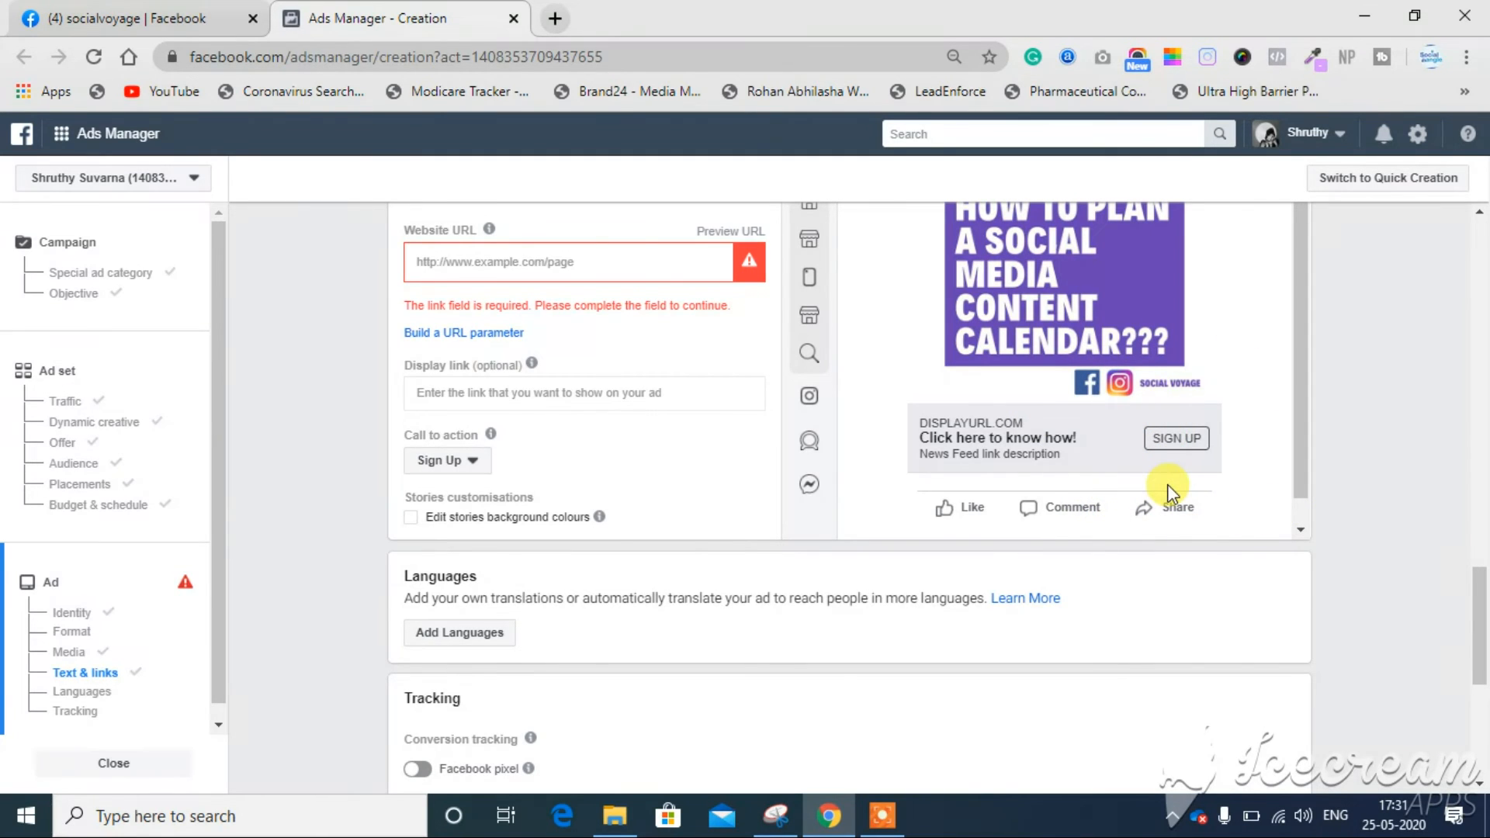
pyautogui.click(465, 462)
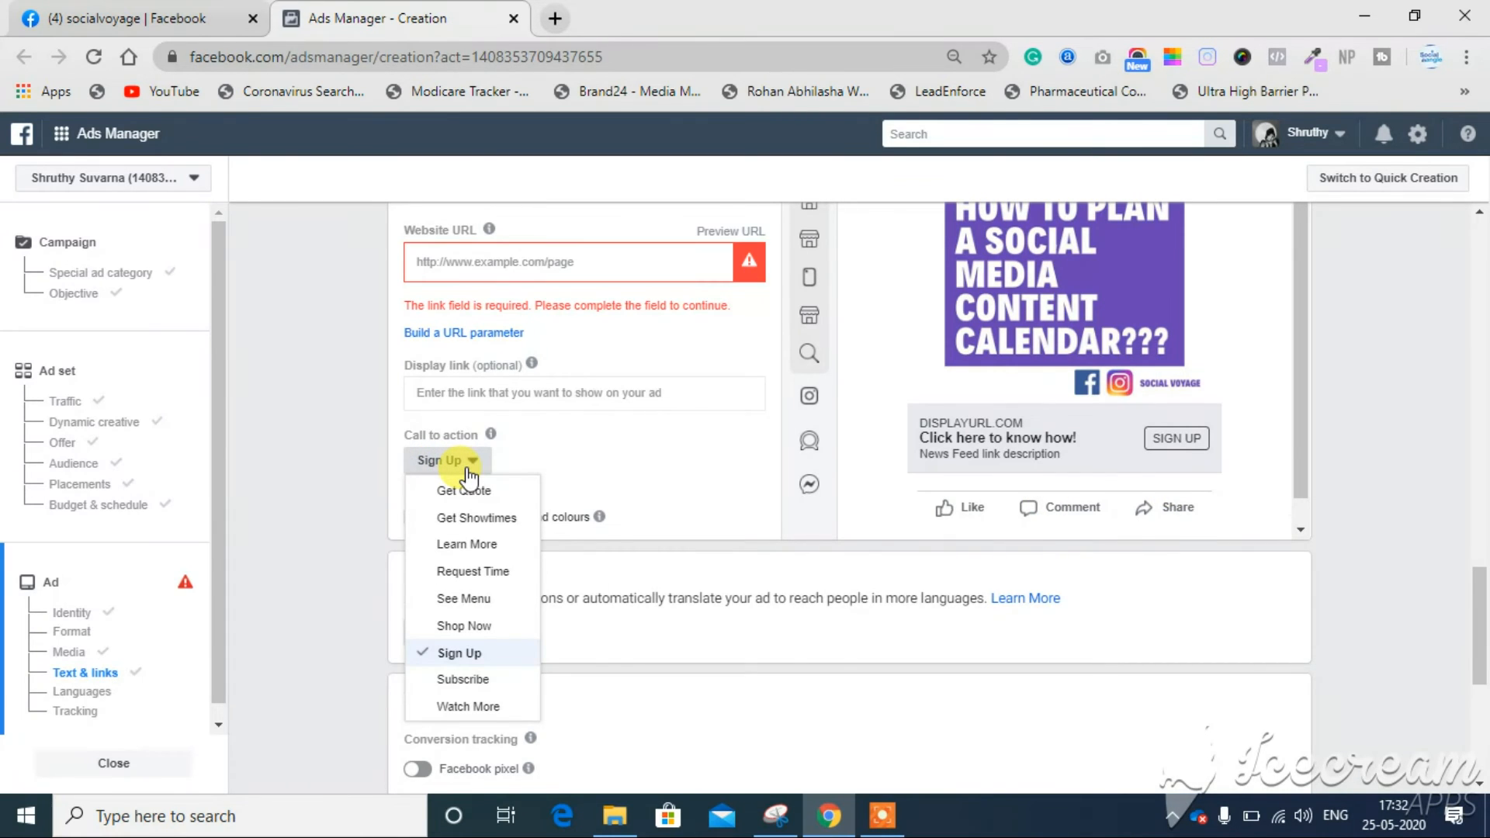
pyautogui.click(467, 546)
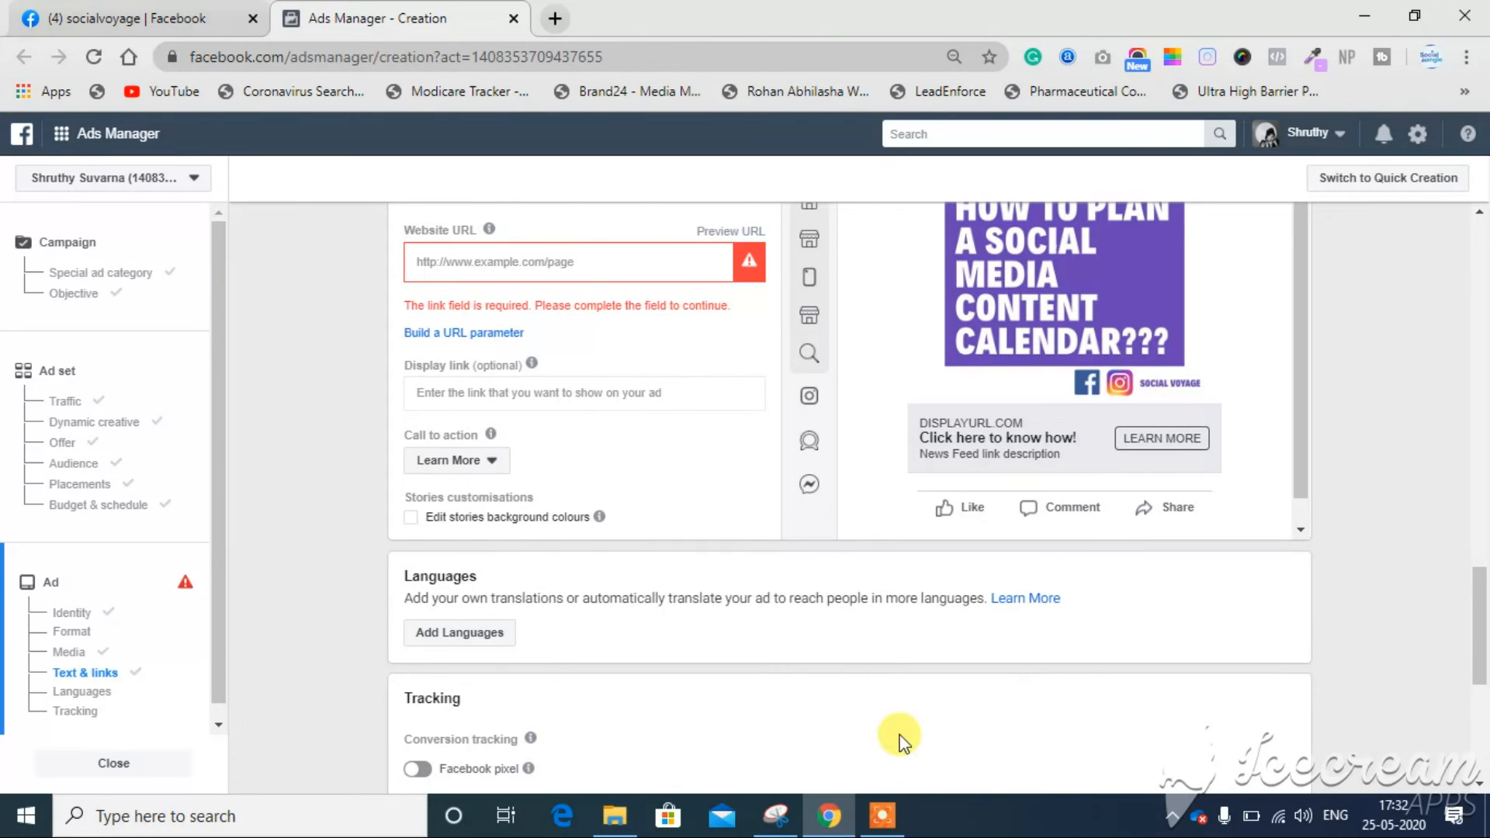
pyautogui.scroll(-3, 388, 659)
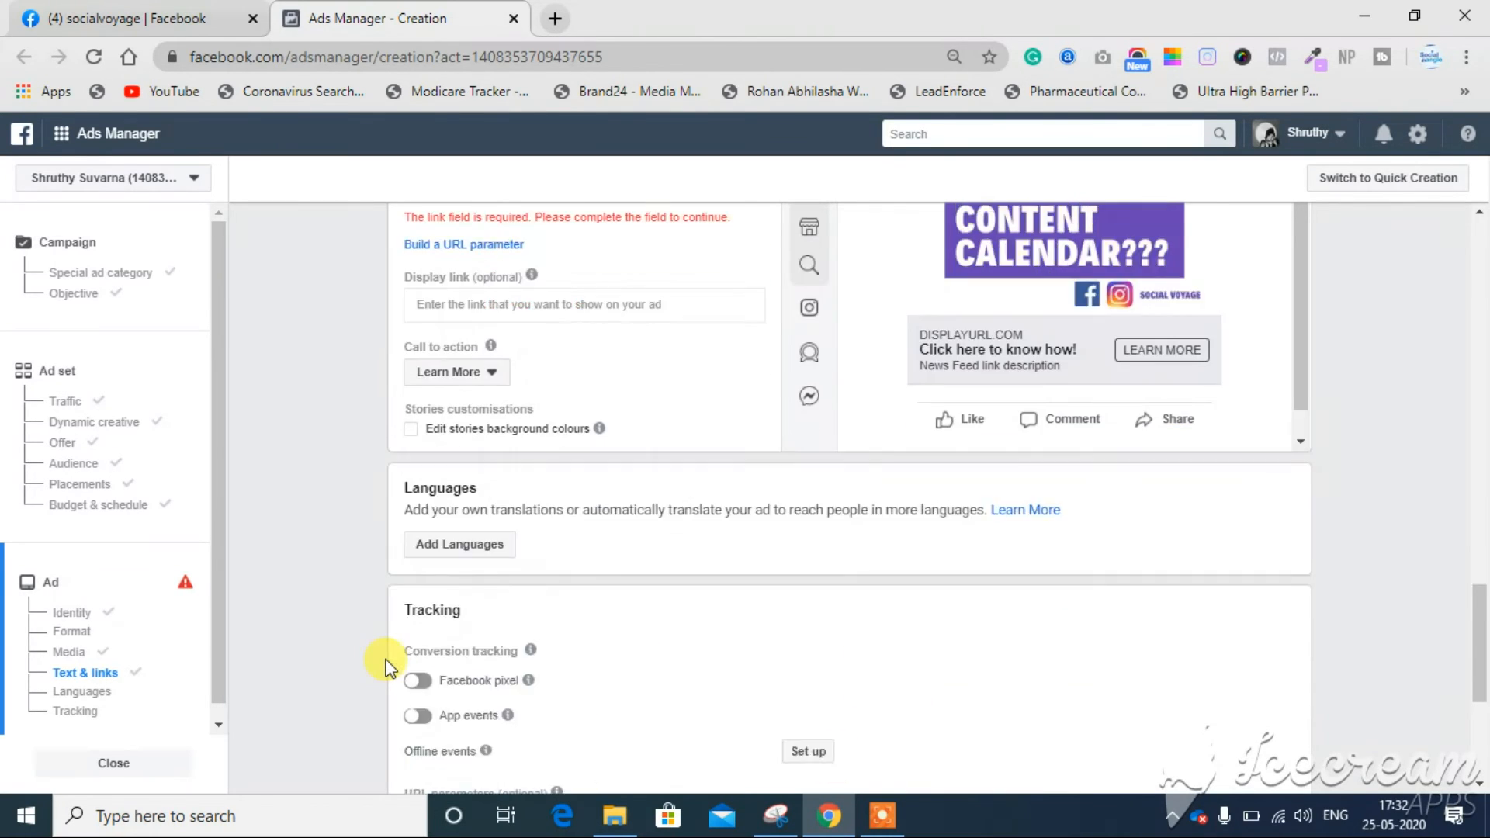
pyautogui.scroll(1, 672, 420)
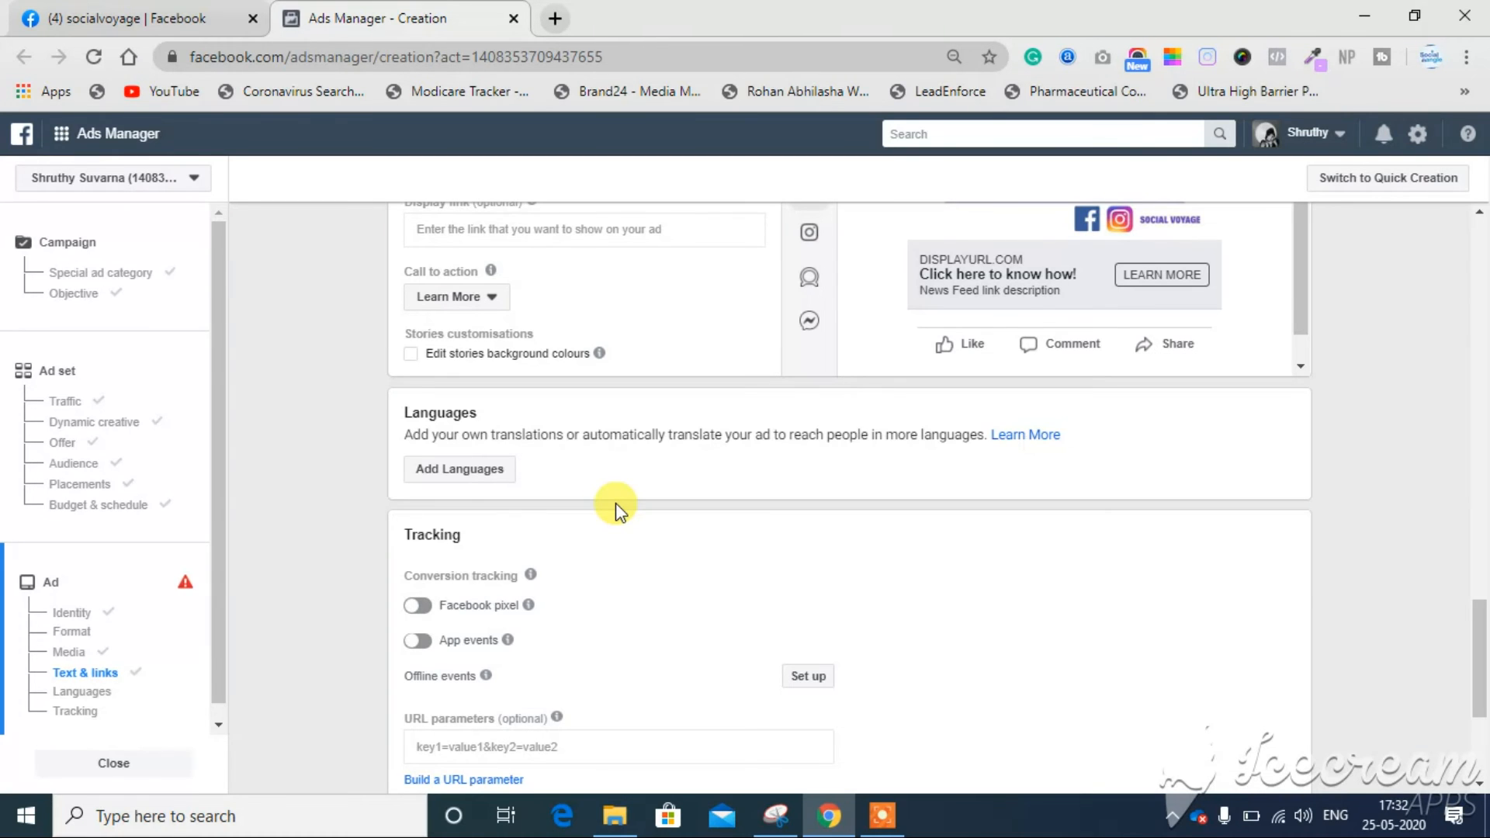
pyautogui.click(448, 475)
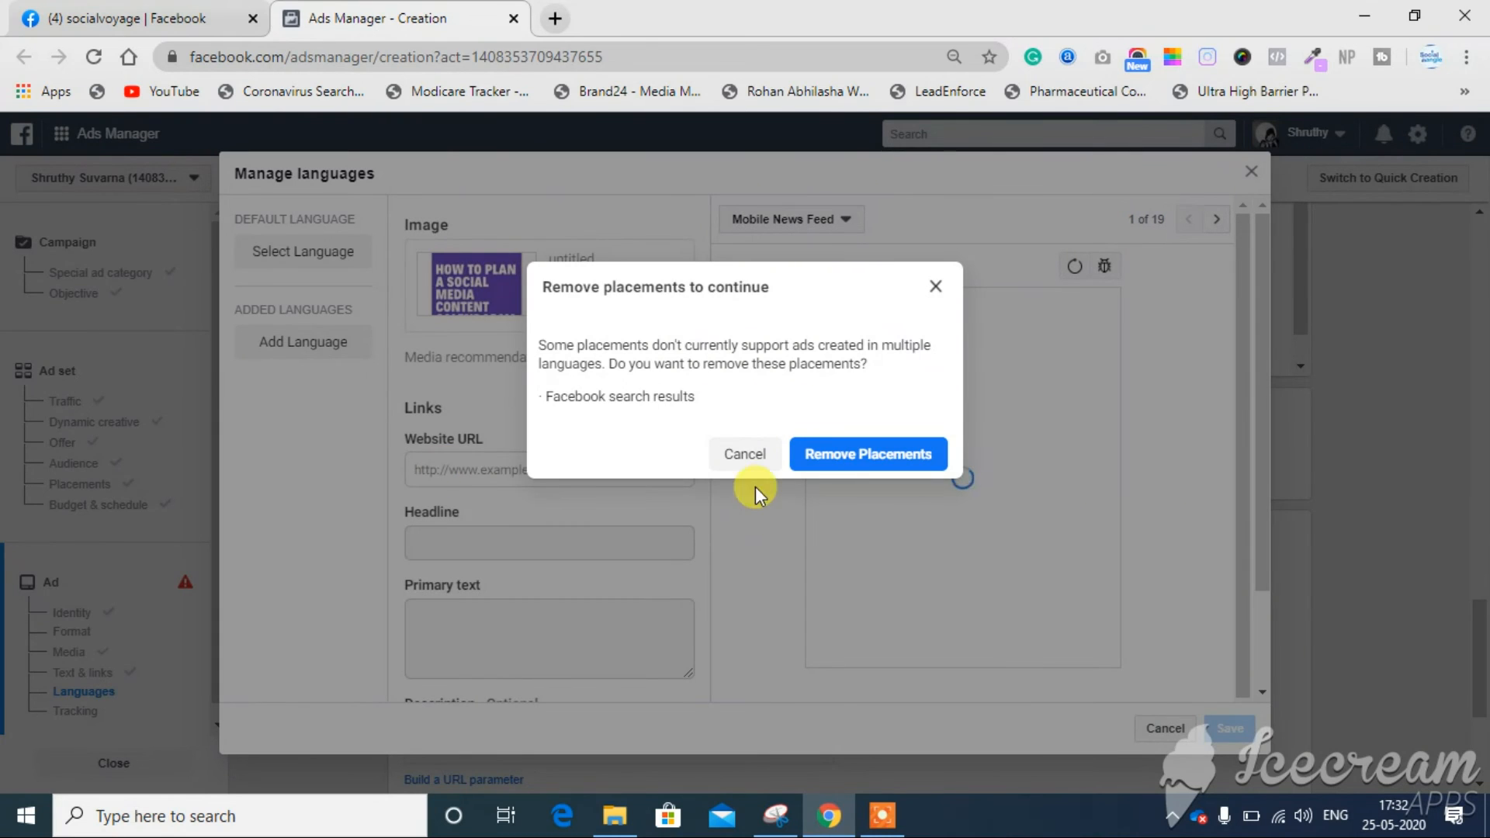
pyautogui.click(744, 465)
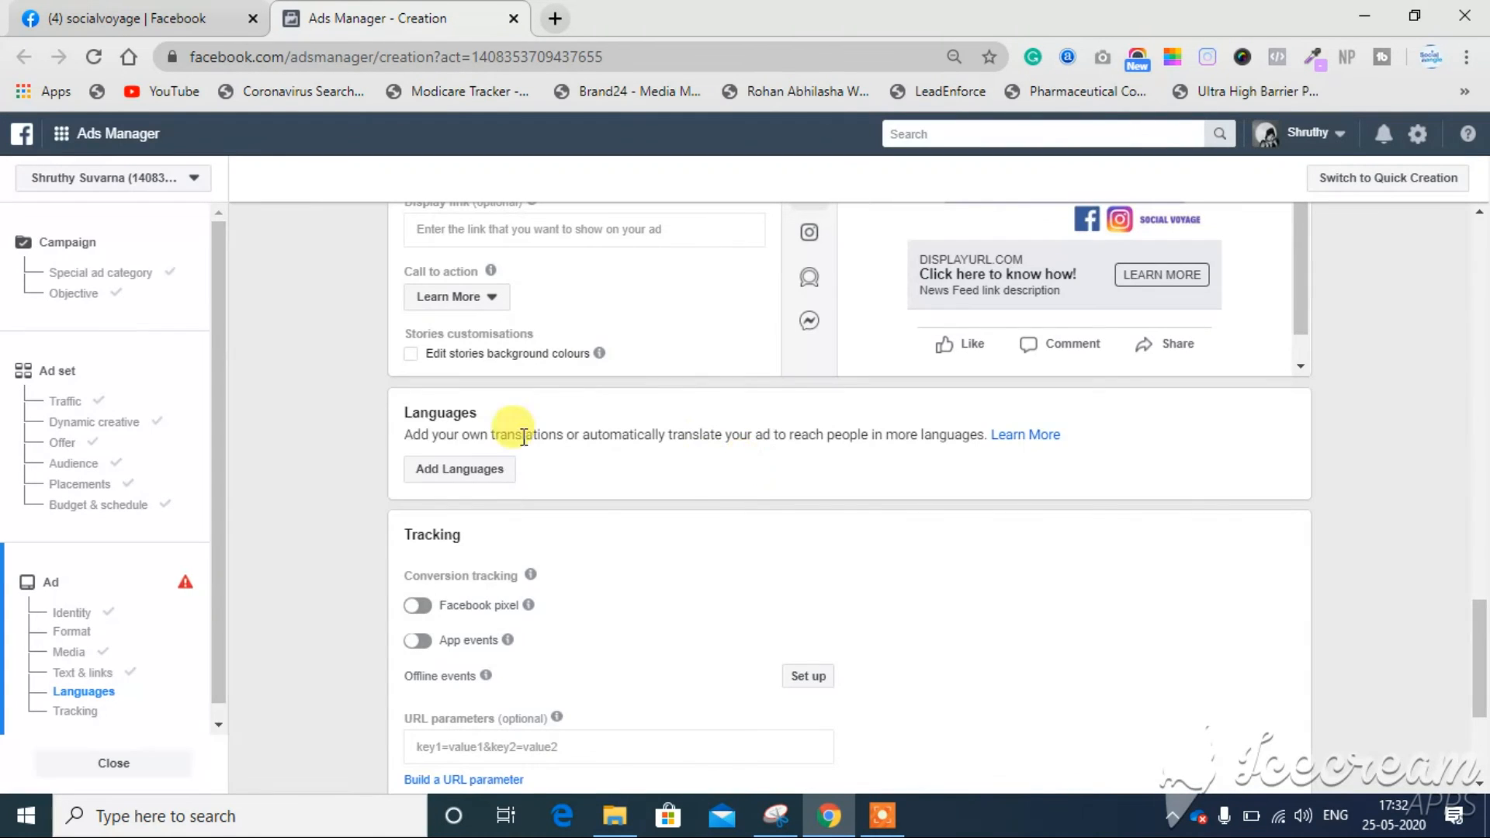
# Step: Try adding Hindi as an ad language, accepting removal of the unsupported placement, and close the language settings without saving
pyautogui.click(481, 462)
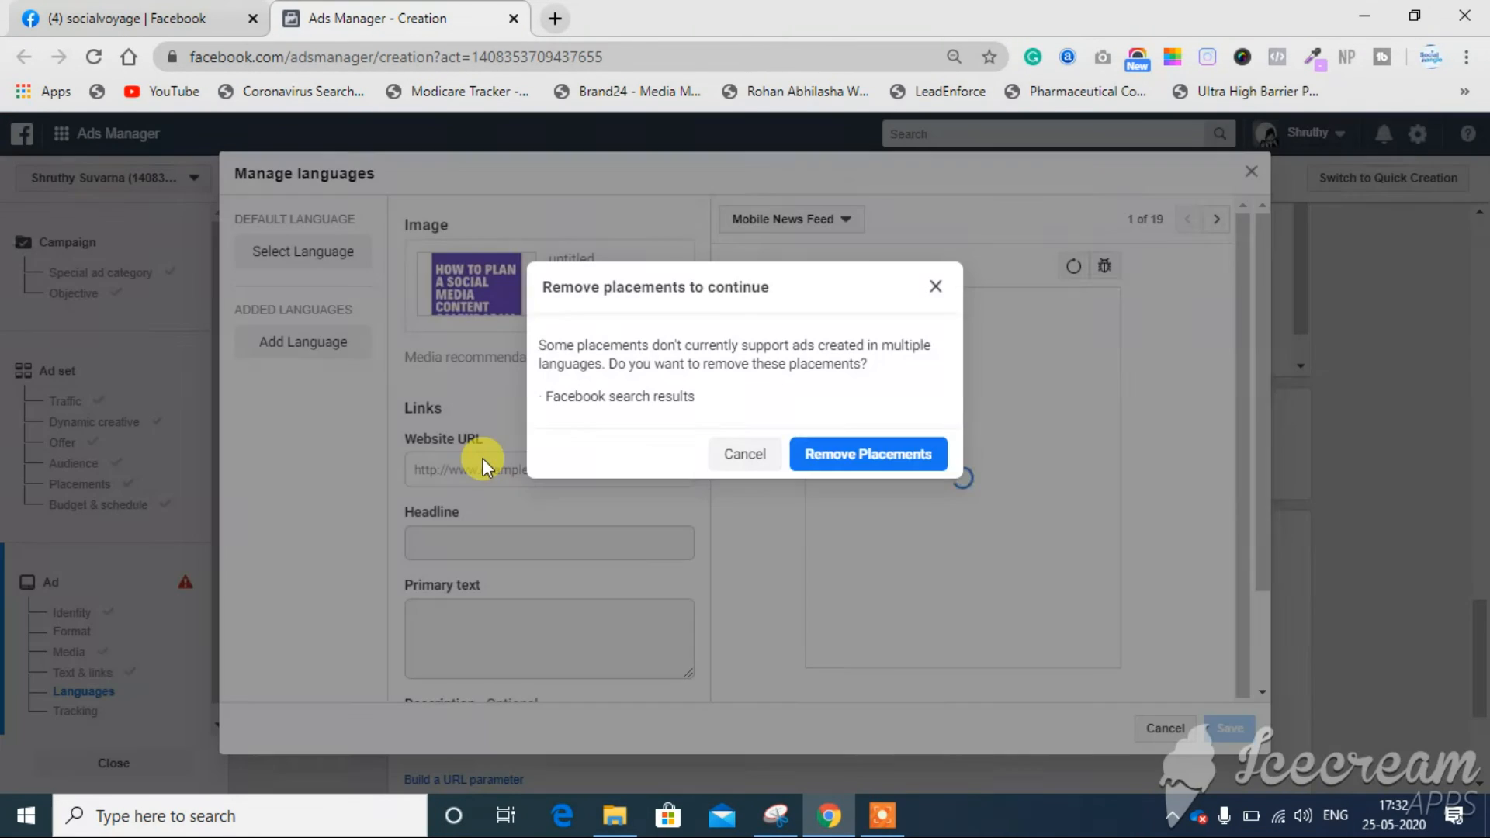
pyautogui.click(865, 464)
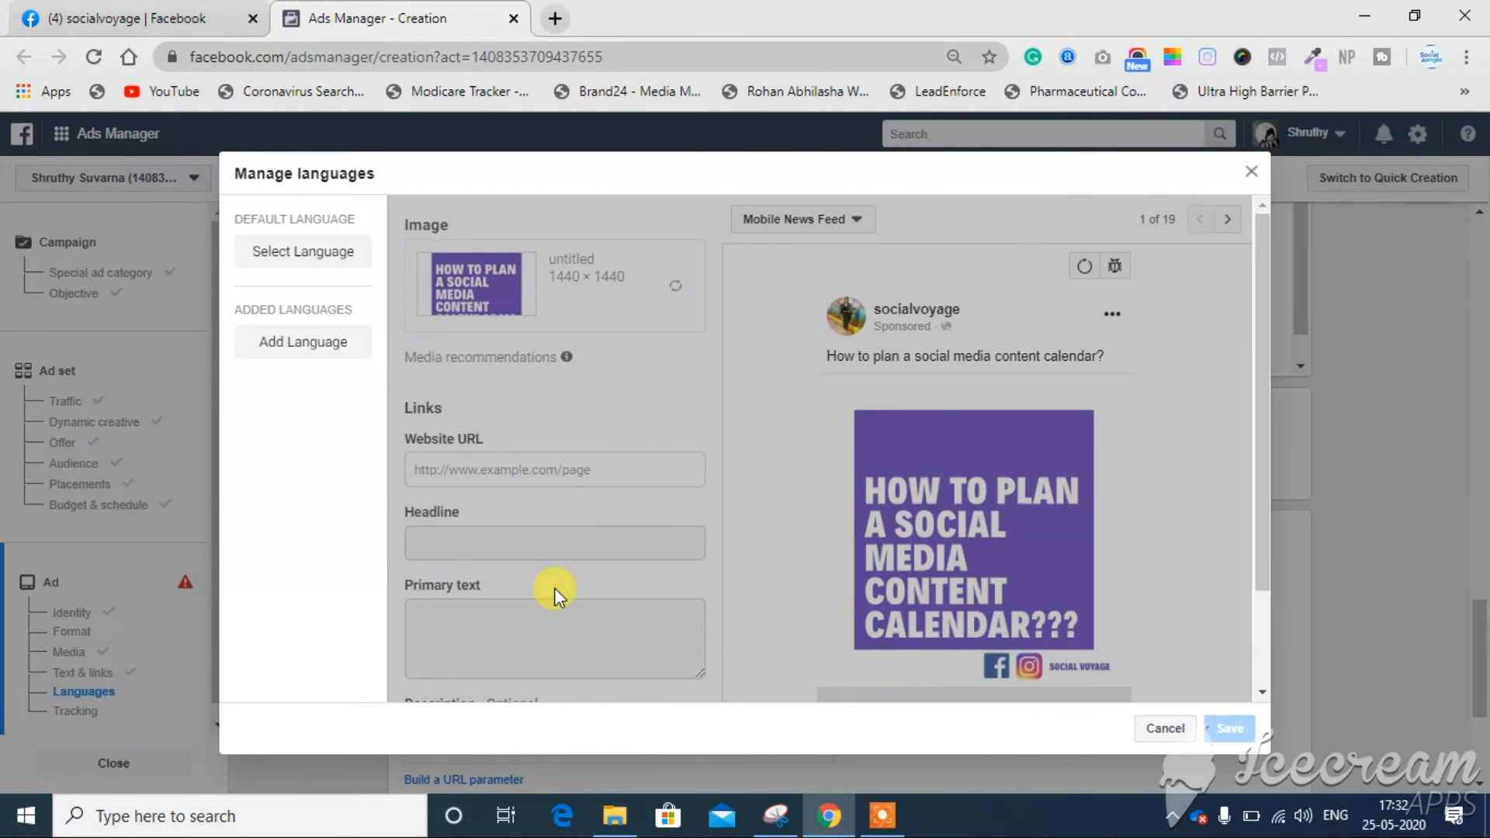
pyautogui.click(284, 347)
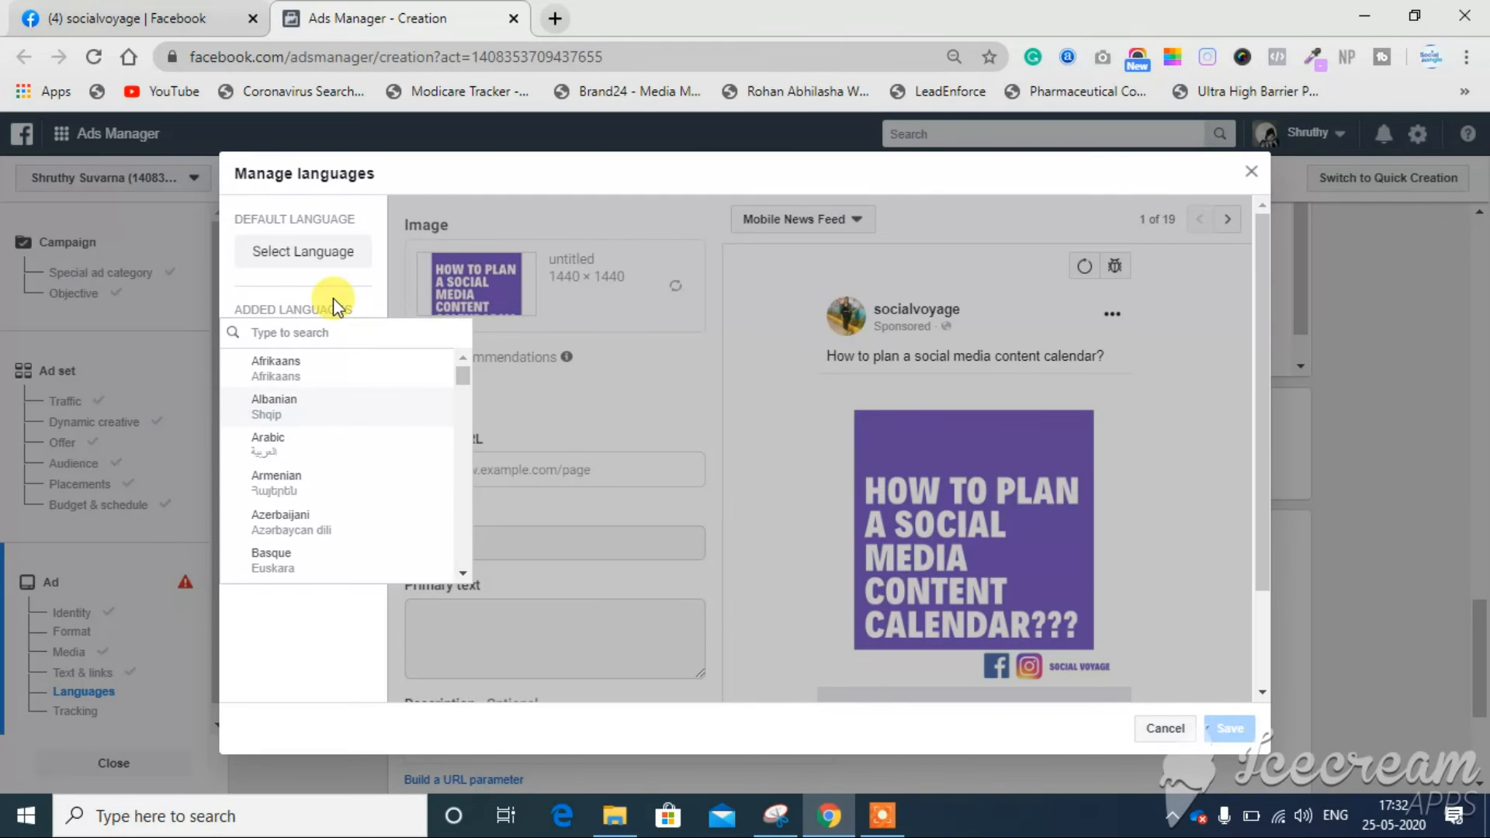
pyautogui.write('hin')
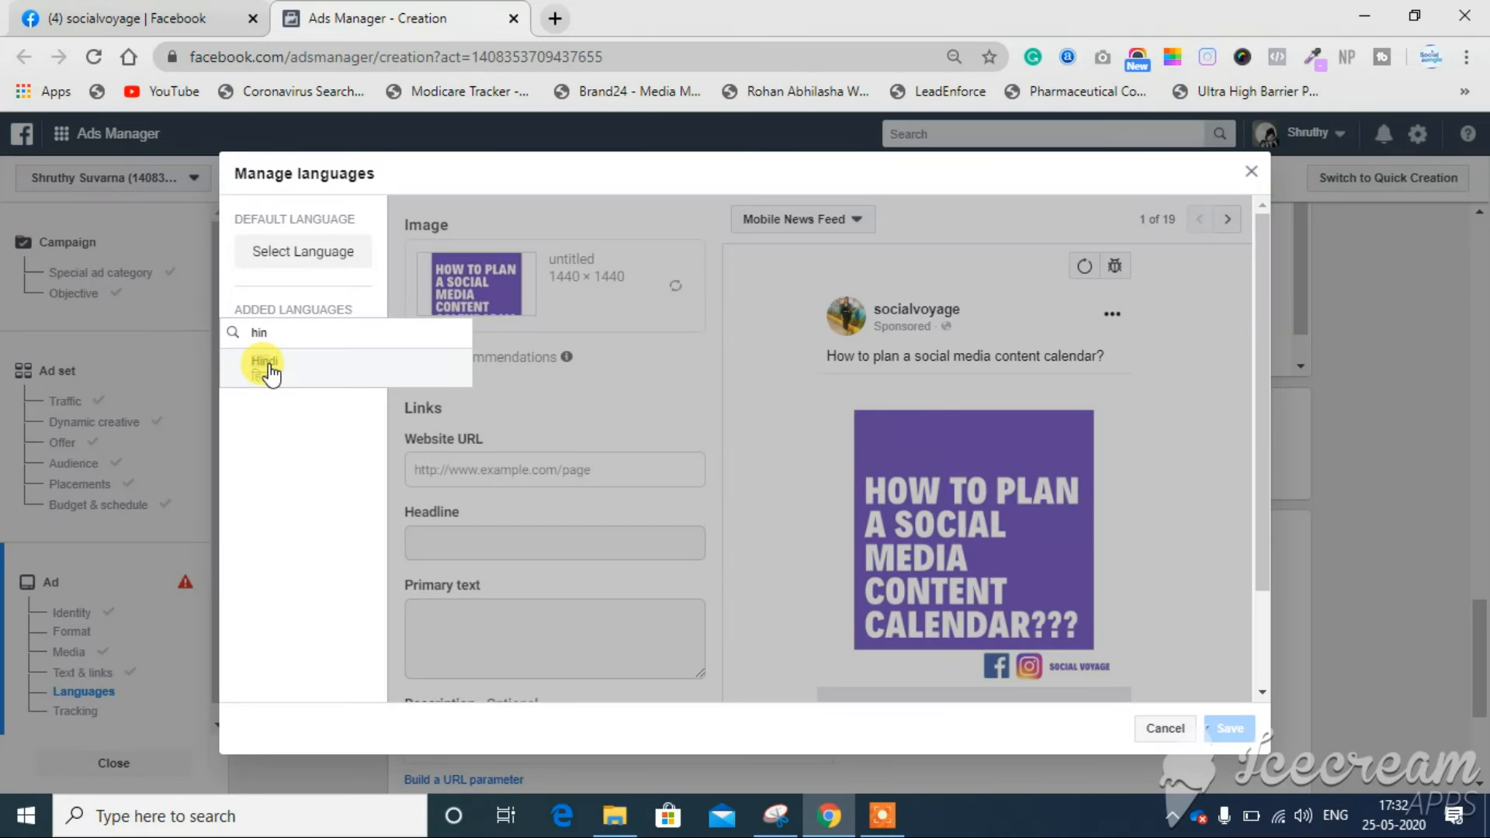
pyautogui.click(265, 362)
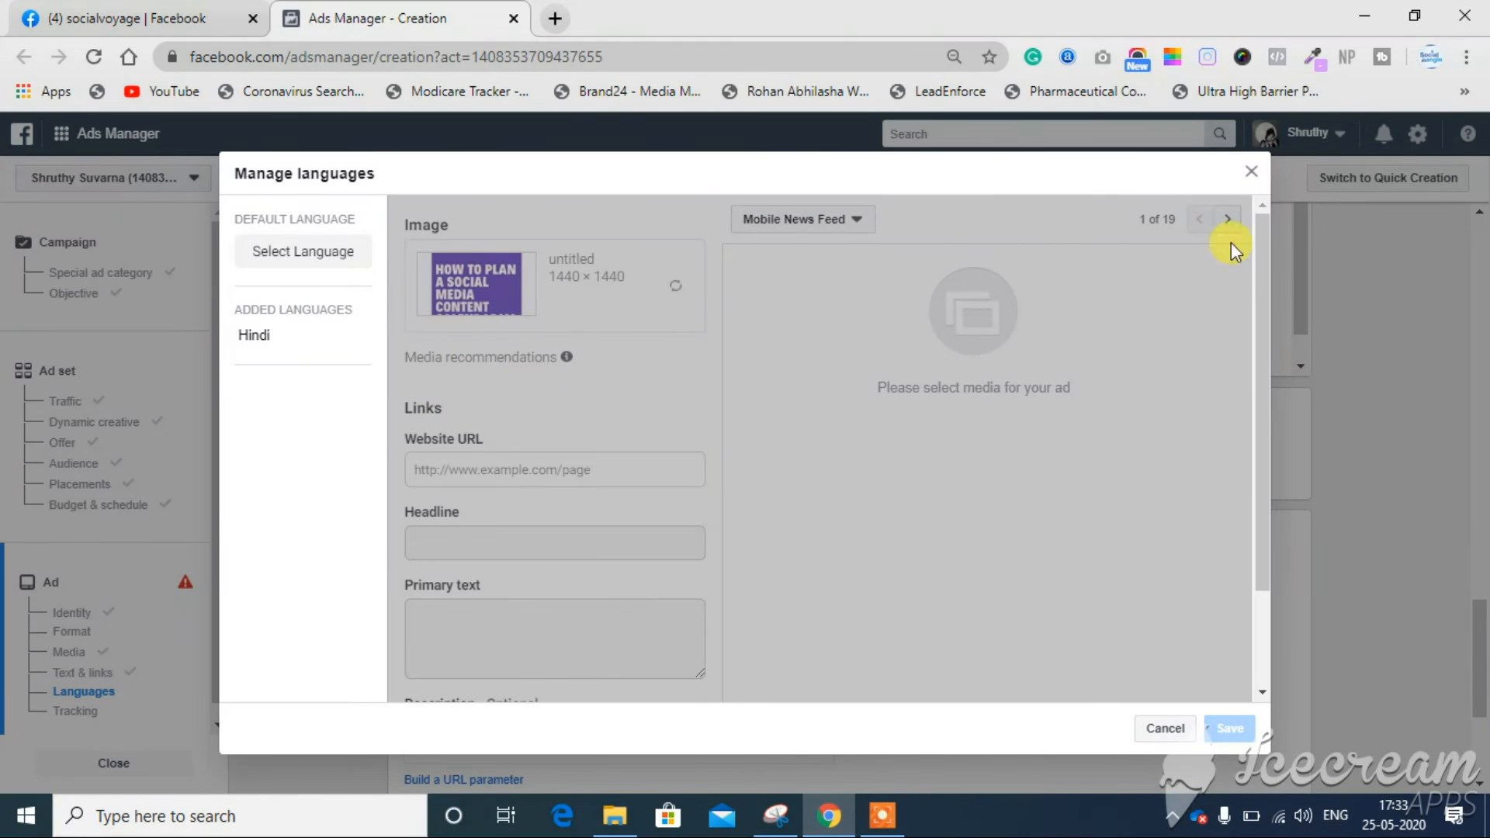
pyautogui.click(1251, 172)
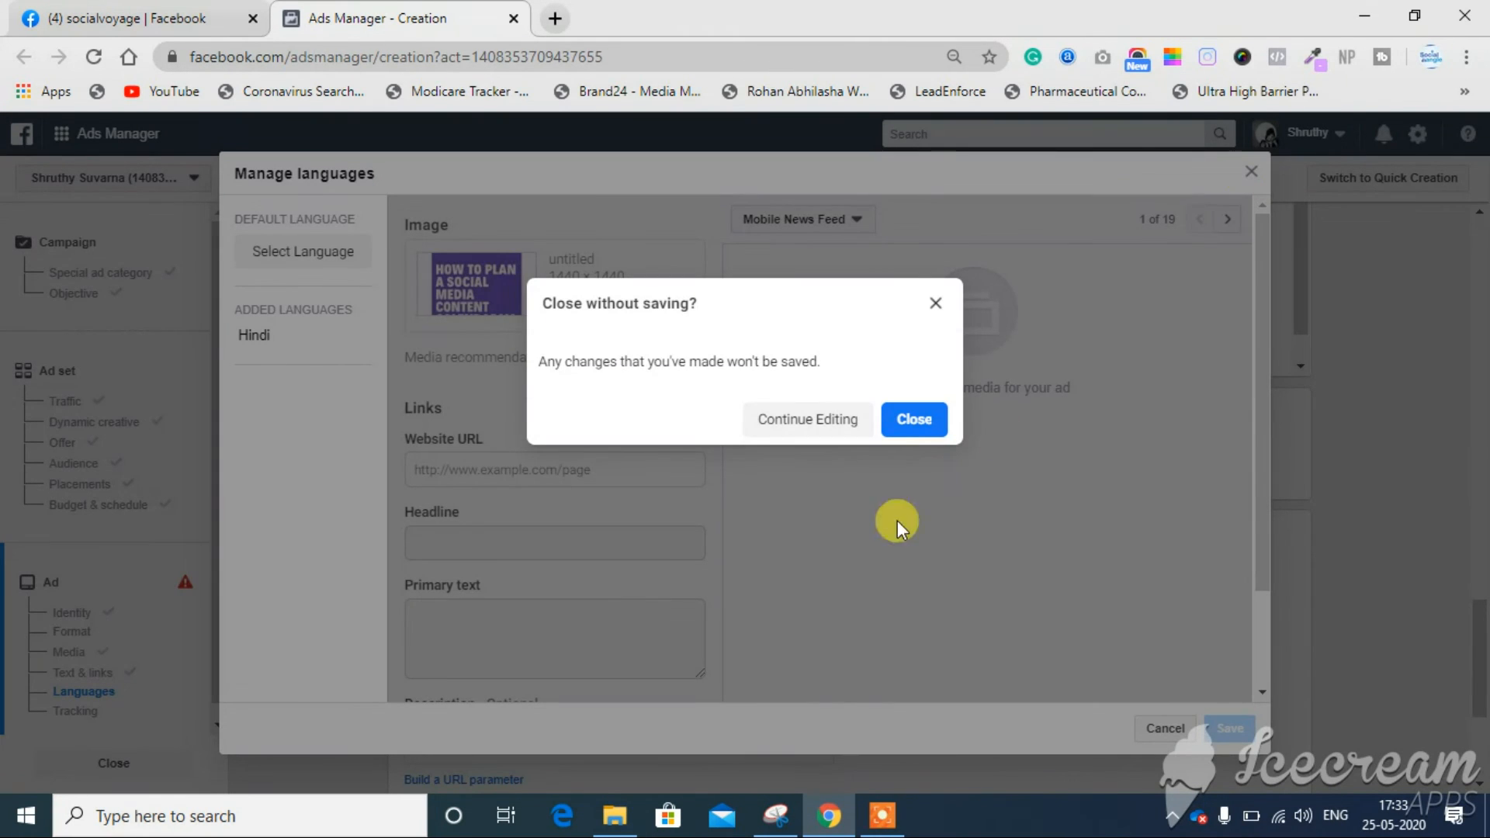
pyautogui.click(907, 439)
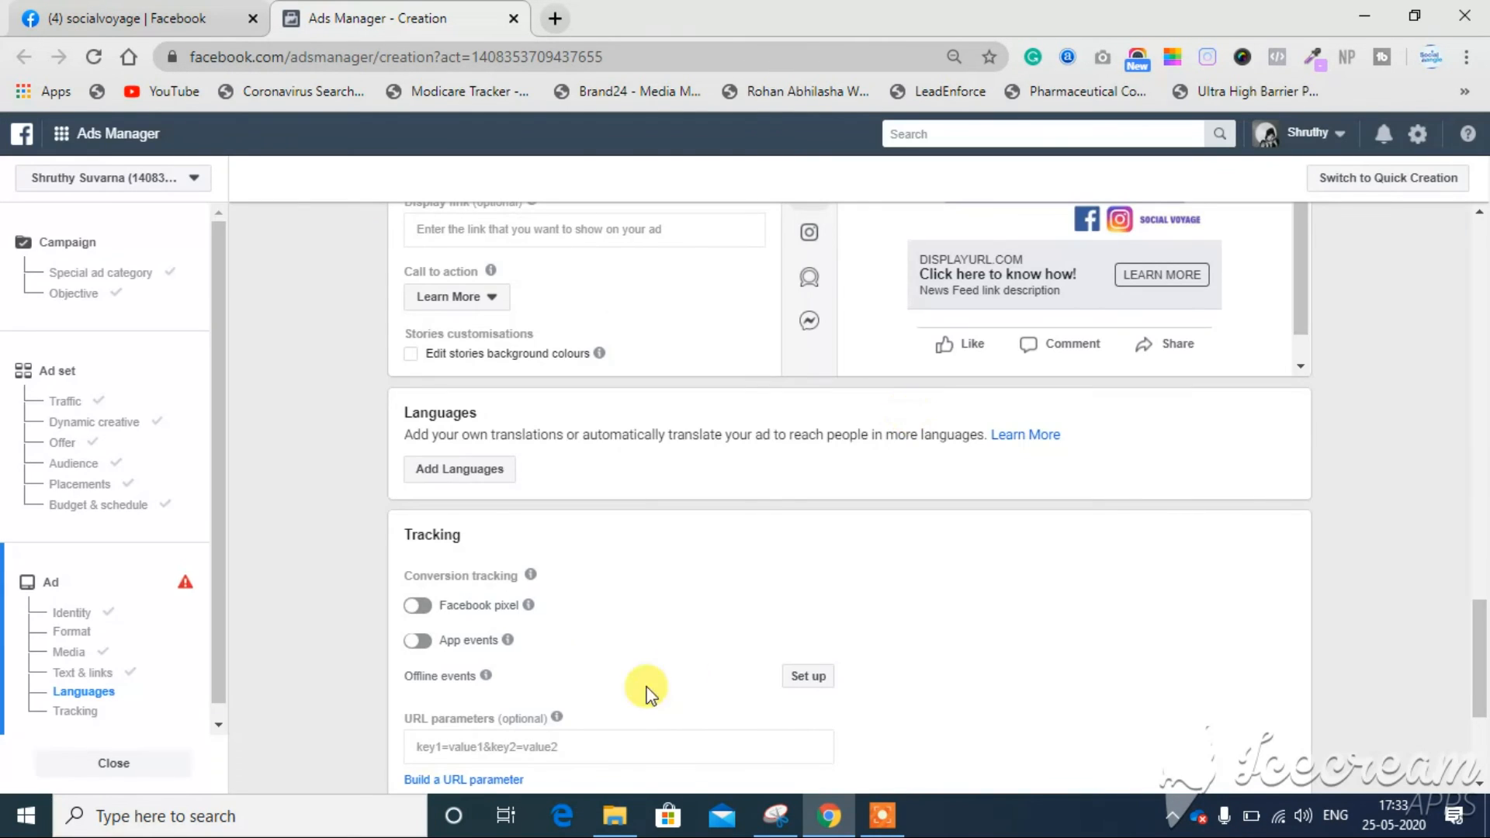
# Step: Review the campaign summary, including targeting, ad placement, budget and schedule, and ad details, and close it without confirming
pyautogui.scroll(-4, 553, 661)
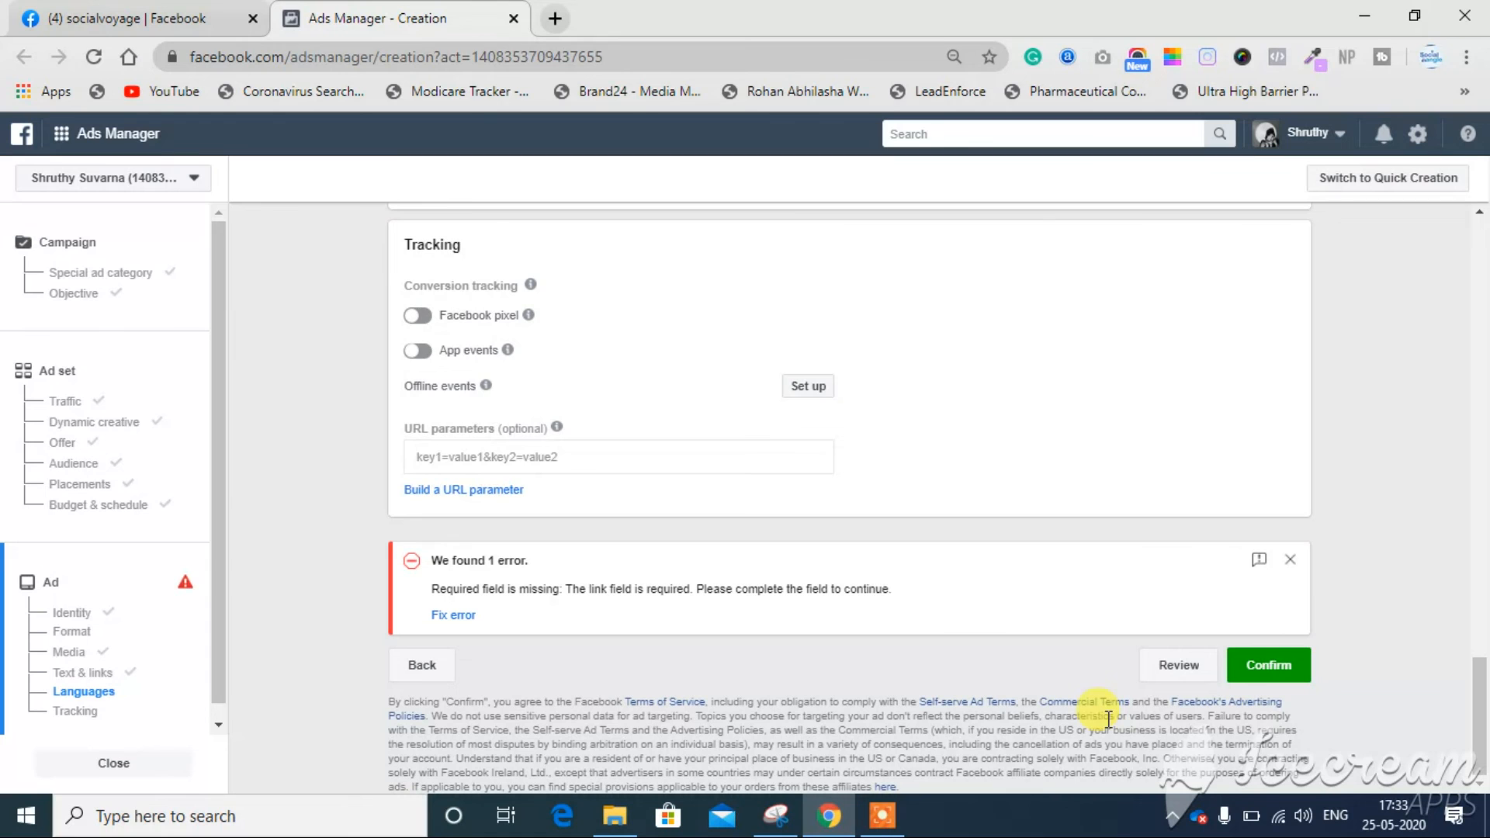
pyautogui.click(1178, 665)
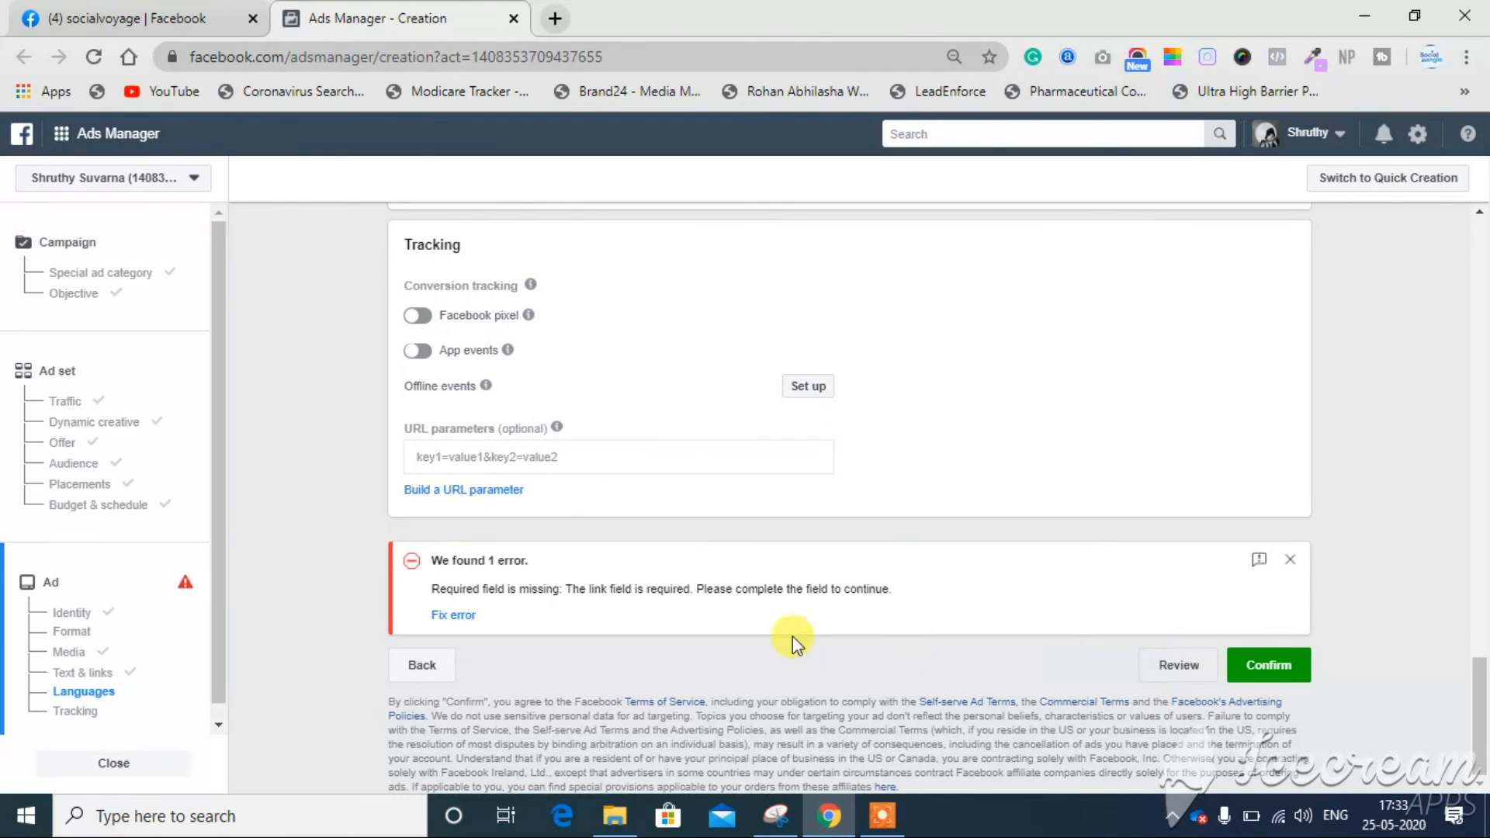
pyautogui.scroll(-3, 896, 665)
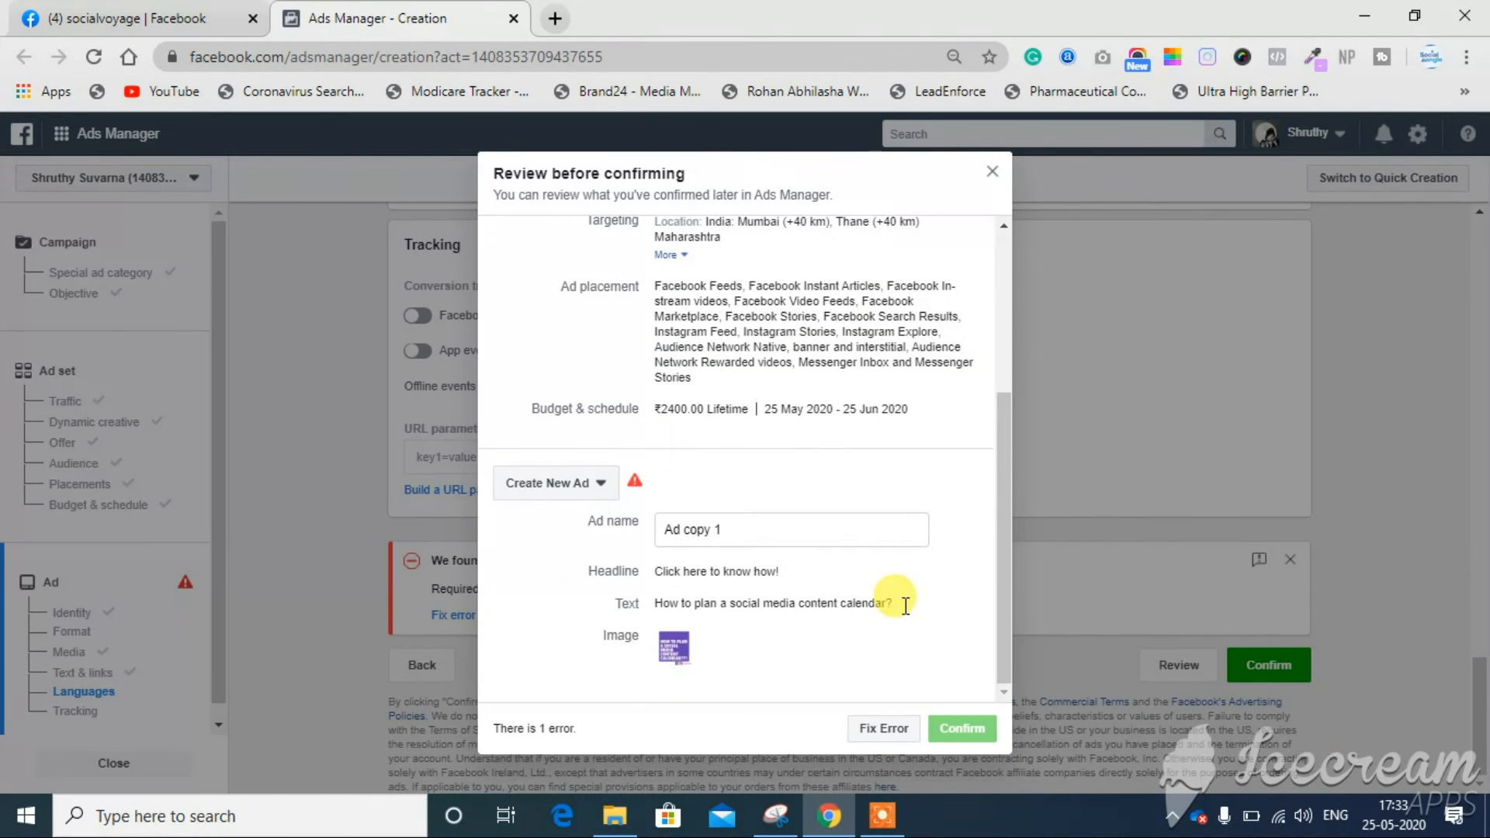
pyautogui.click(993, 178)
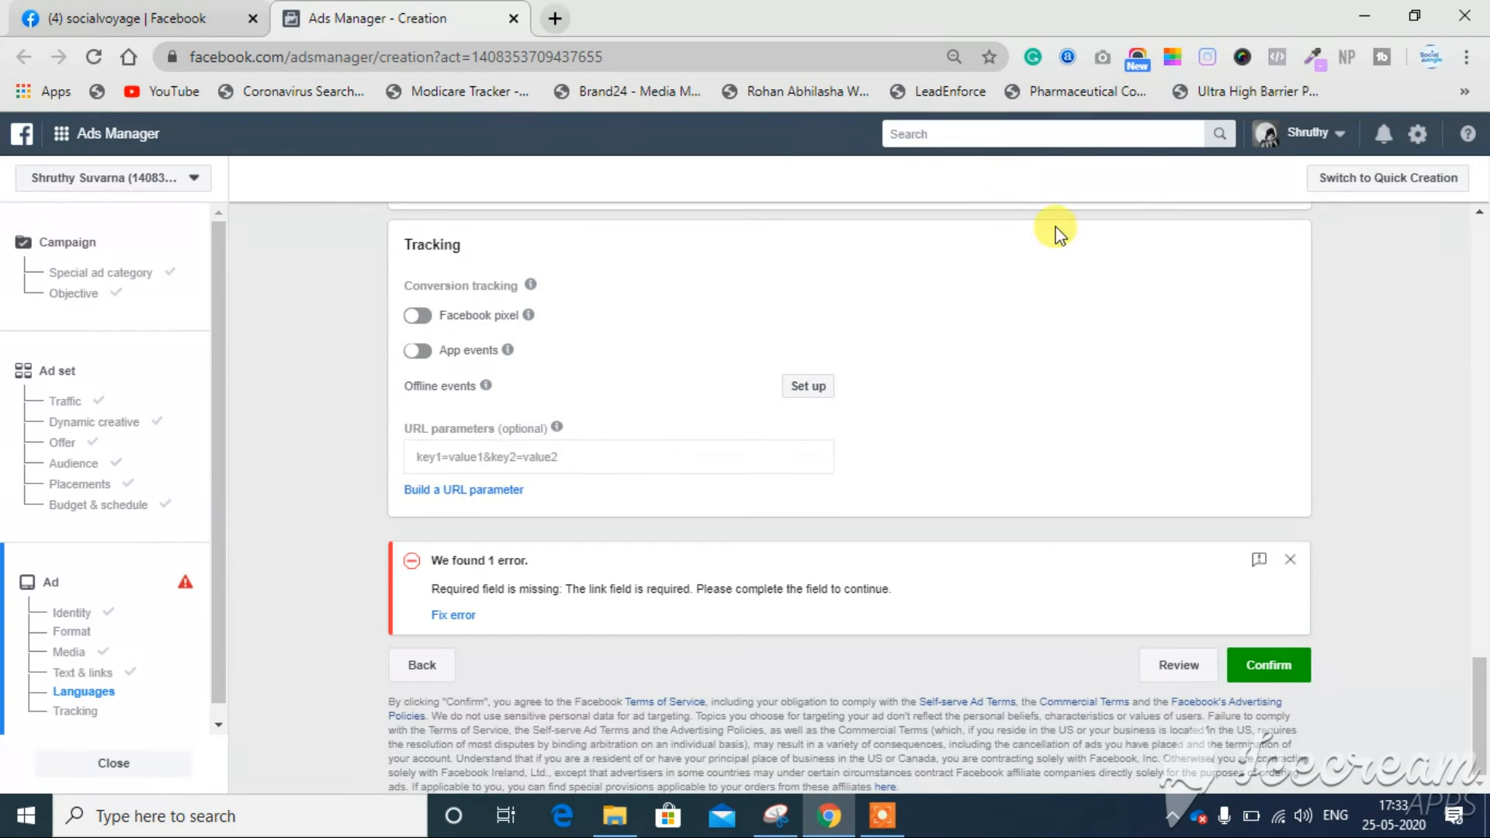
# Step: Try to confirm the campaign for publishing from the end of the ad setup
pyautogui.click(1290, 675)
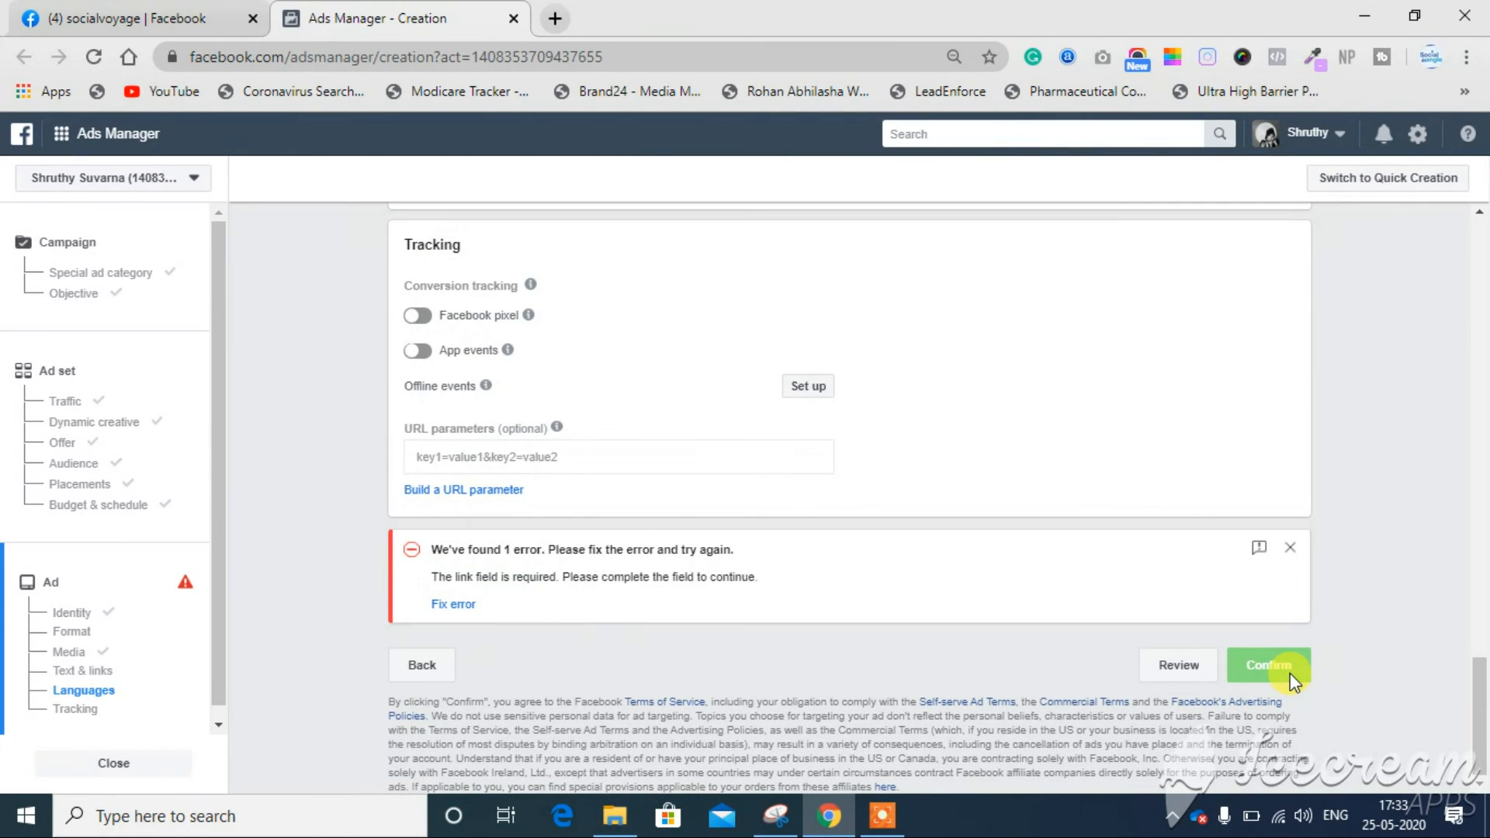
pyautogui.scroll(15, 1009, 619)
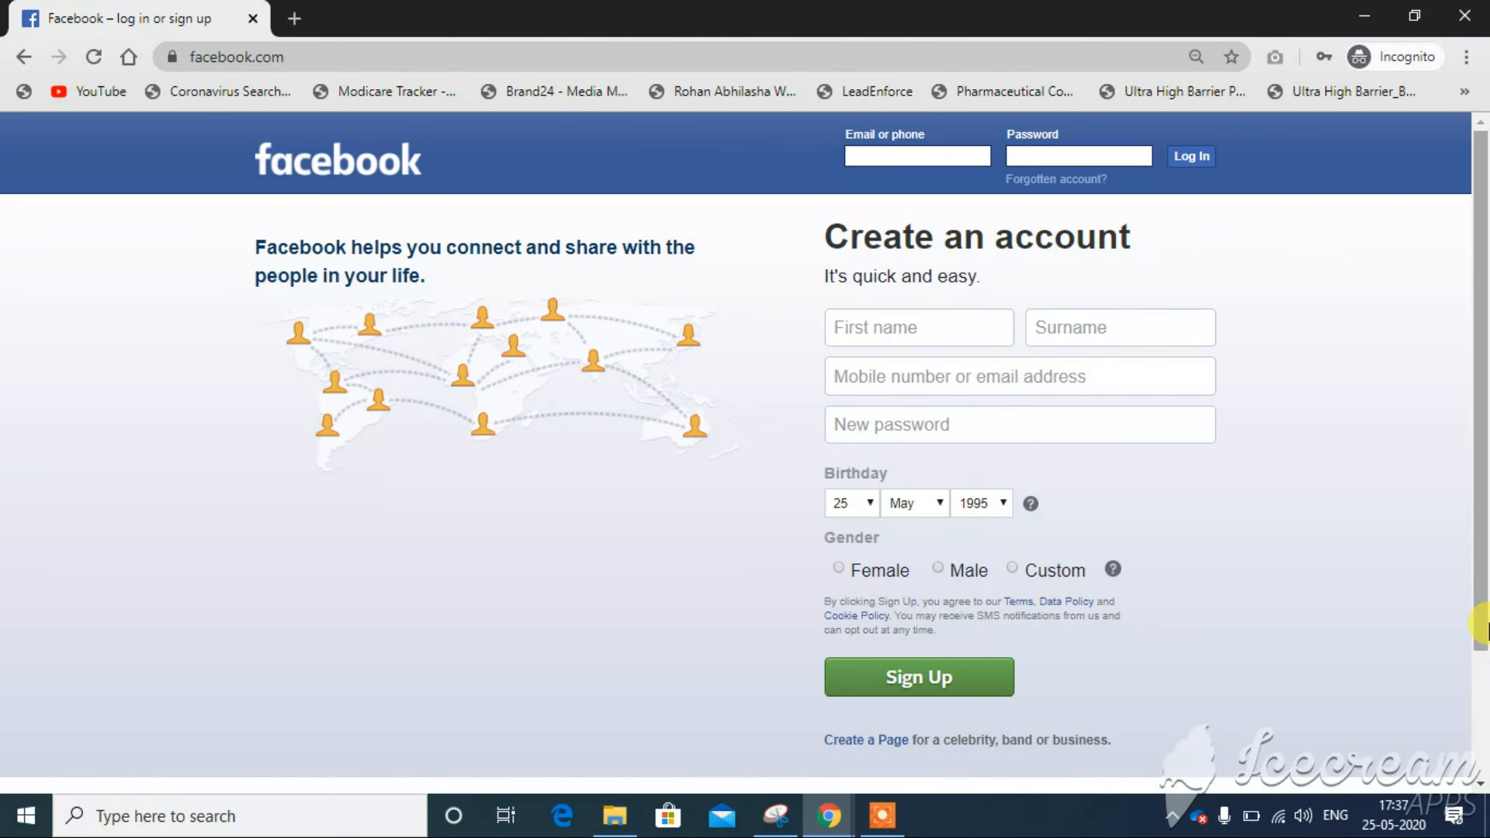
# Step: Log in to Facebook from its login page in the incognito window
pyautogui.click(1195, 158)
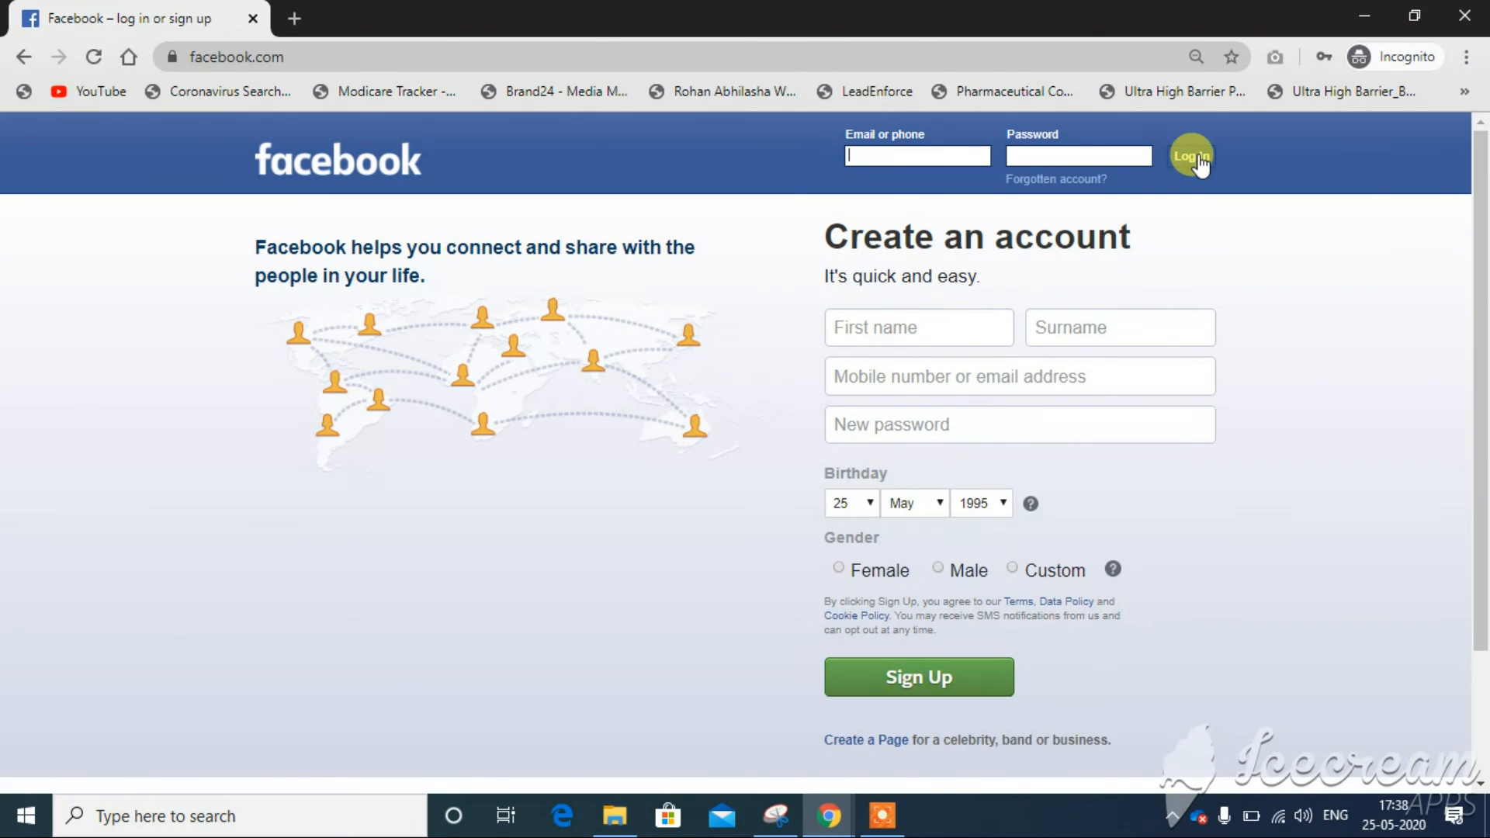